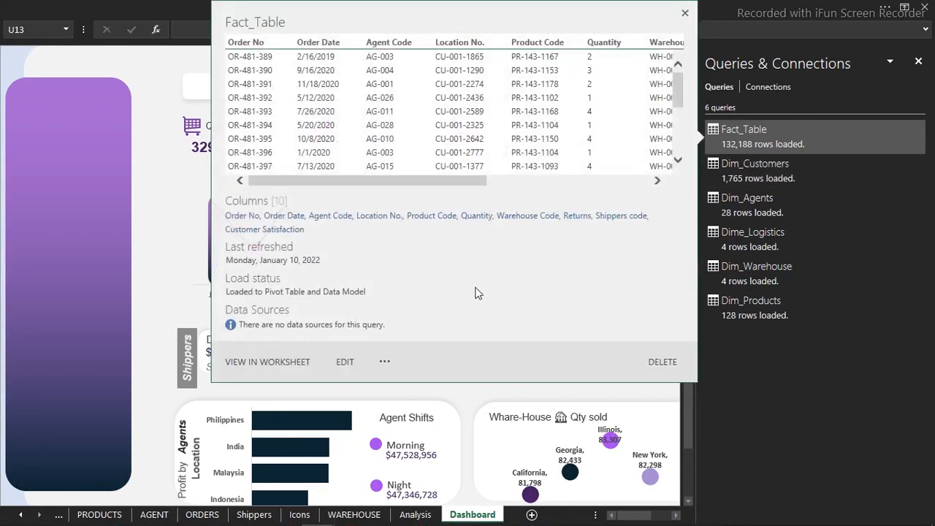
- Open the Fact_Table query for editing and inspect the distinct values in its Customer Satisfaction column
left_click(347, 363)
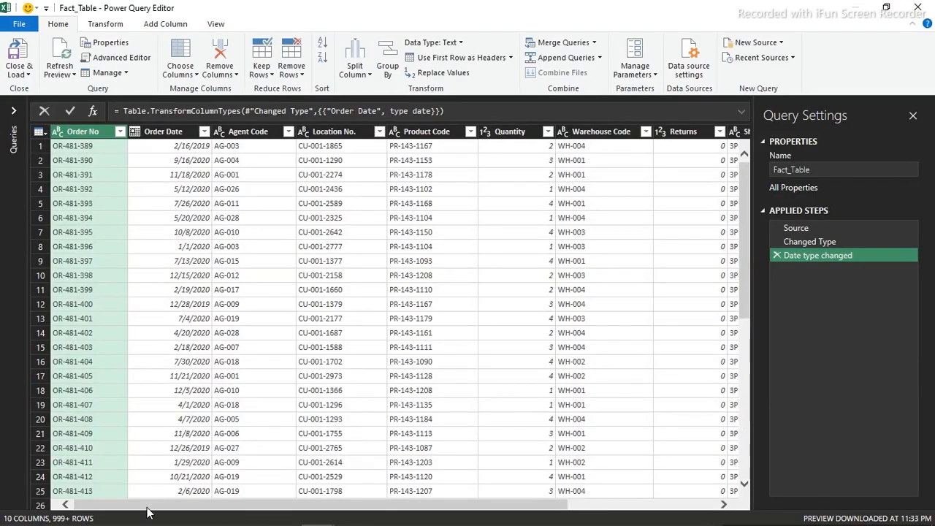
left_click_drag(164, 504, 430, 507)
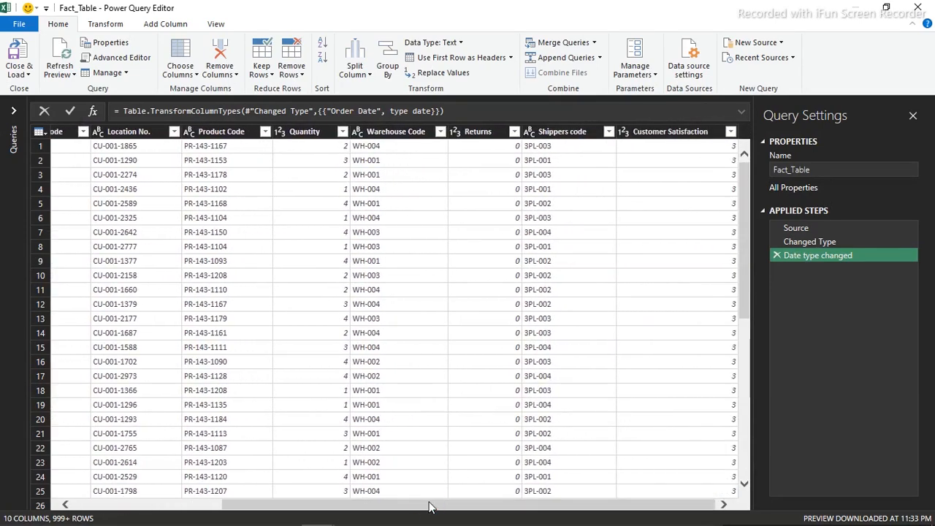
left_click(671, 133)
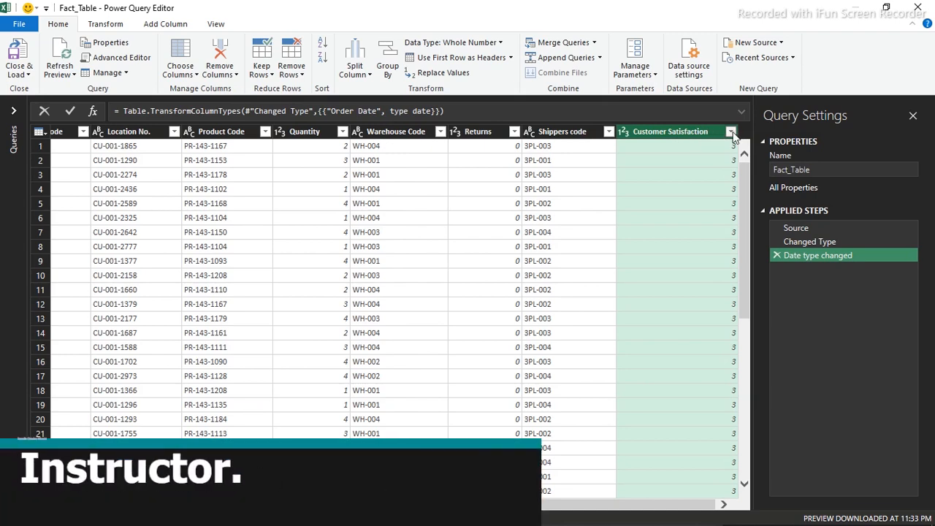
left_click(731, 132)
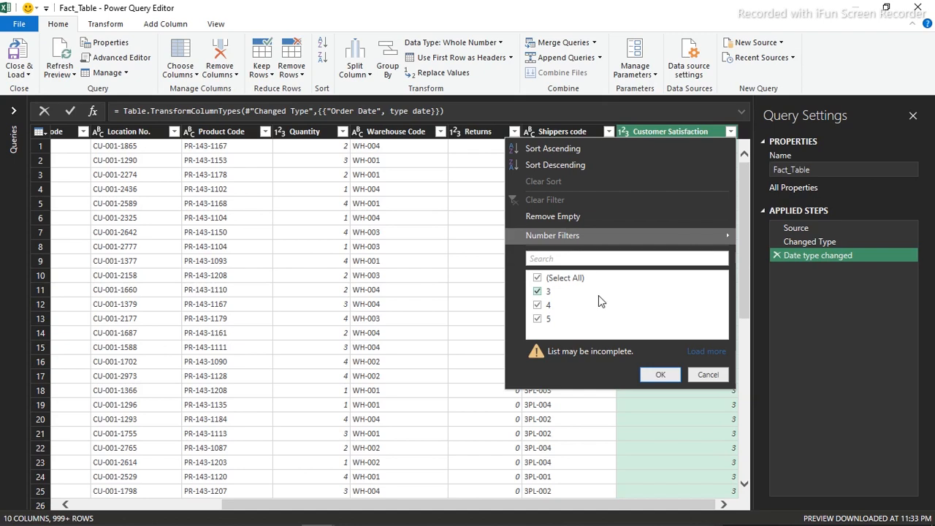
left_click(708, 381)
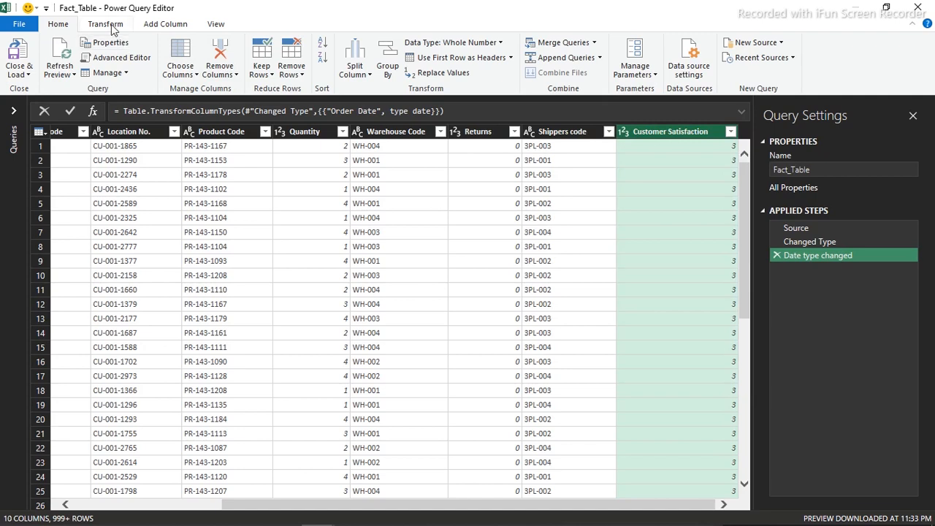
- Start a new conditional column in Fact_Table and name it "Cs transformation"
left_click(151, 34)
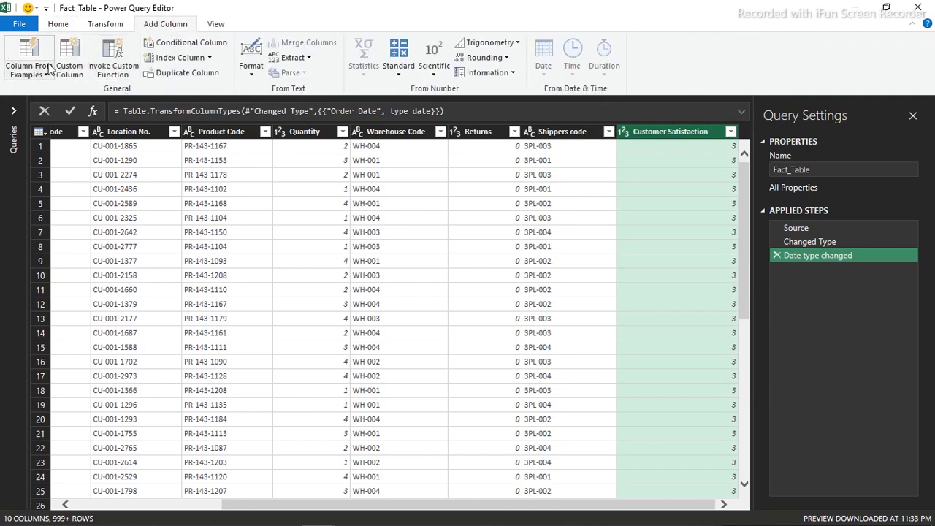
left_click(69, 56)
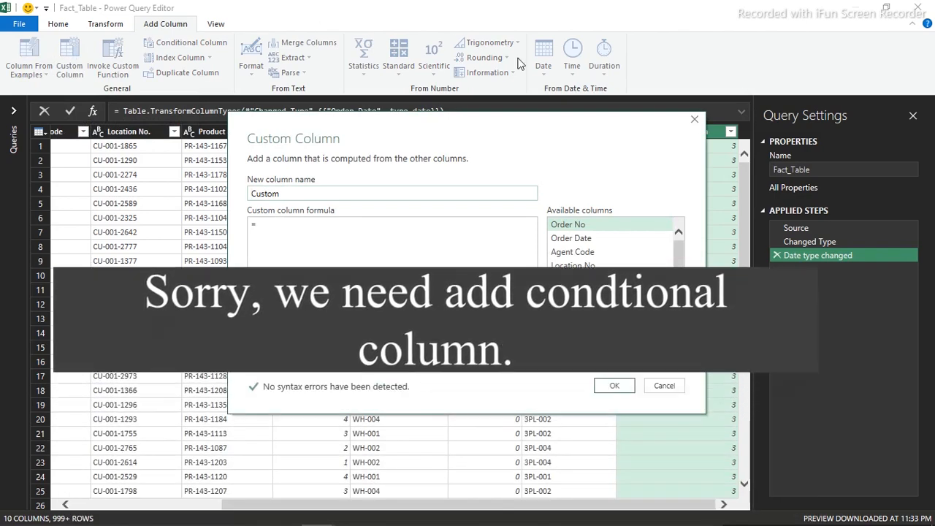
left_click(692, 121)
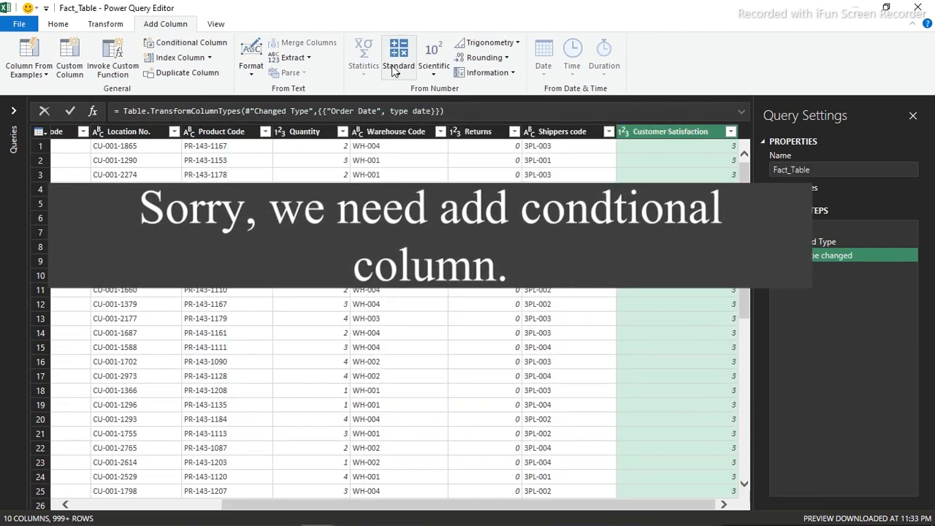
left_click(180, 47)
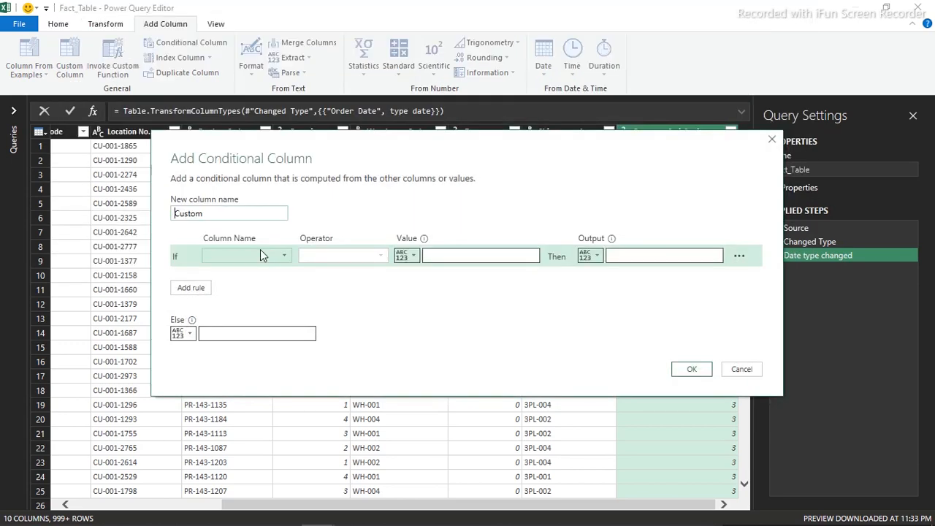
left_click_drag(218, 213, 160, 214)
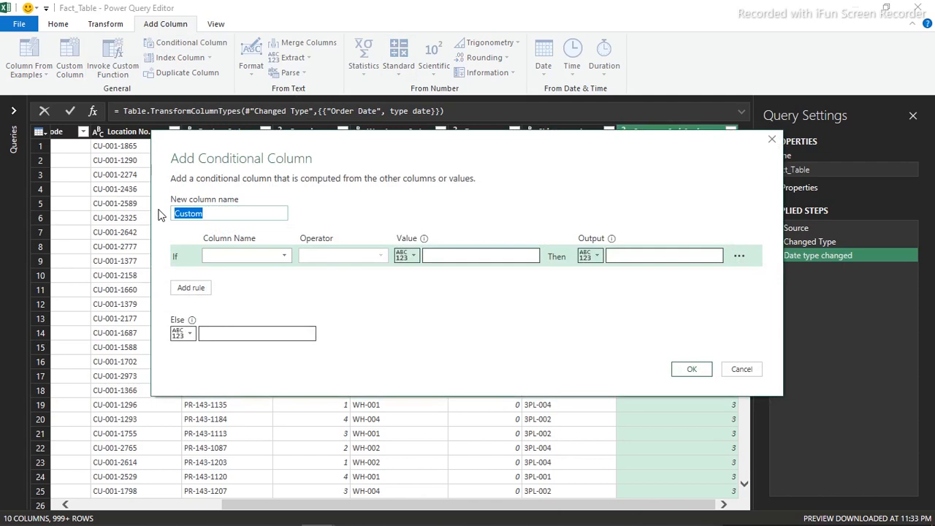
type("Cs transform")
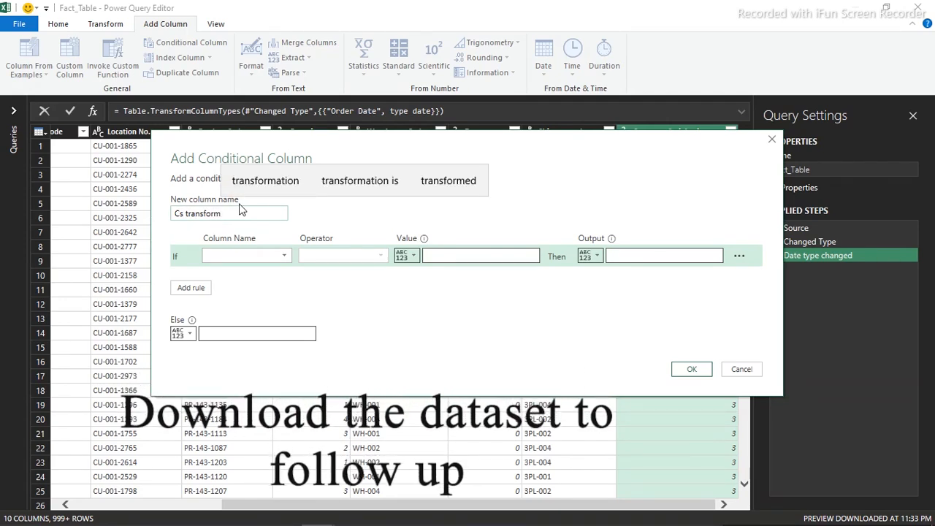
type("ation")
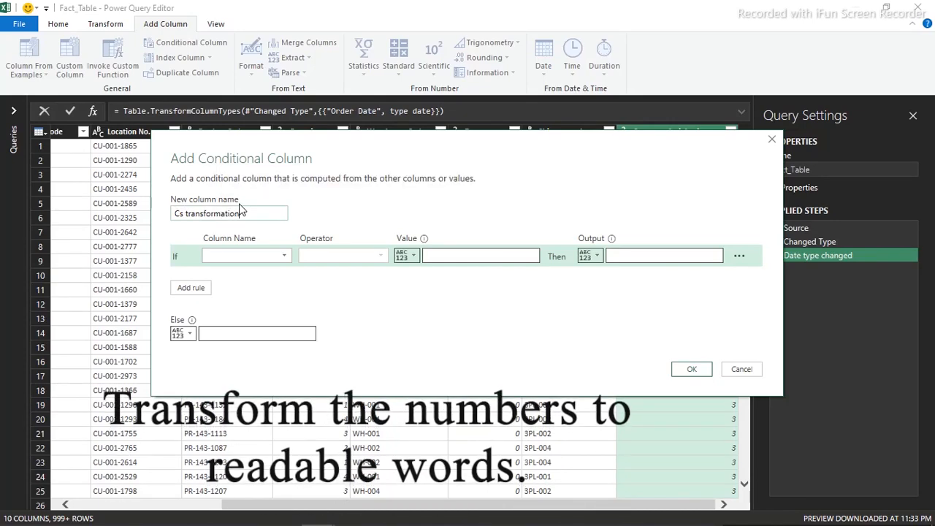
- Define the first rule so that Customer Satisfaction equal to 3 outputs "High"
left_click(278, 255)
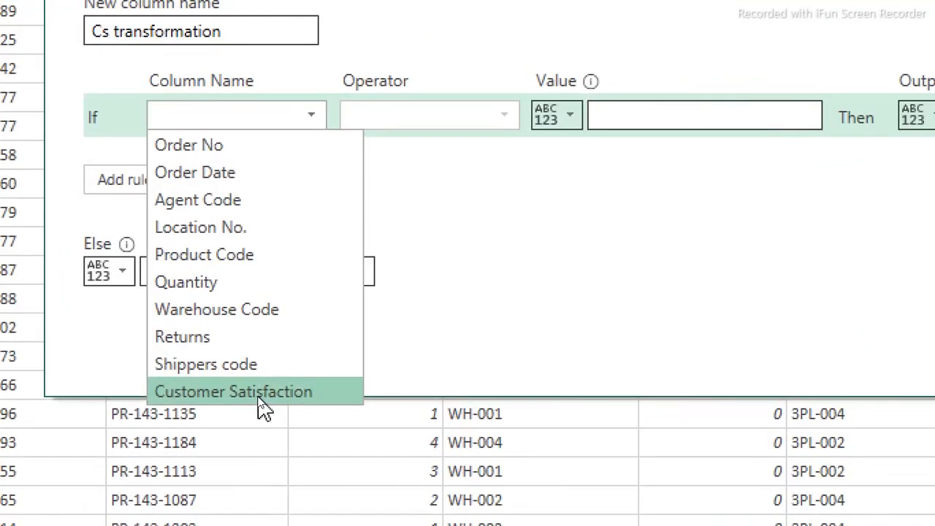
left_click(260, 394)
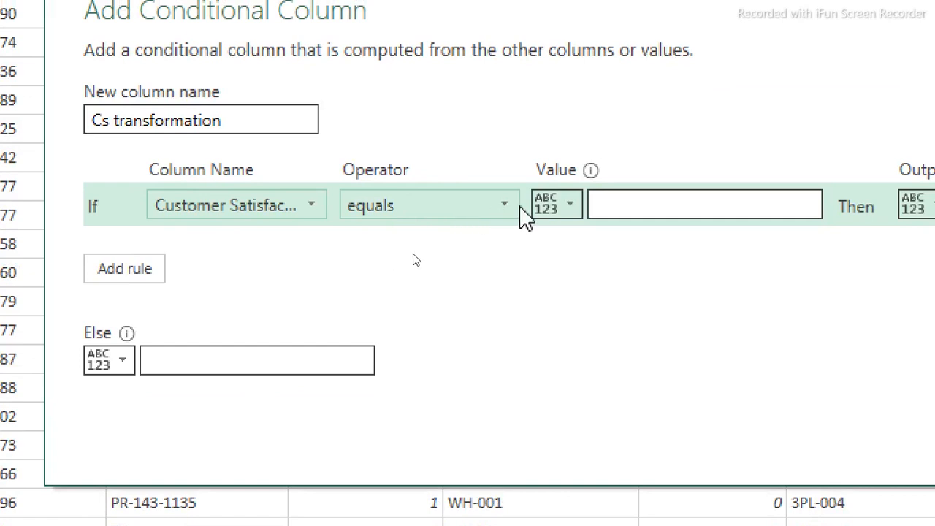
left_click(640, 207)
left_click(448, 256)
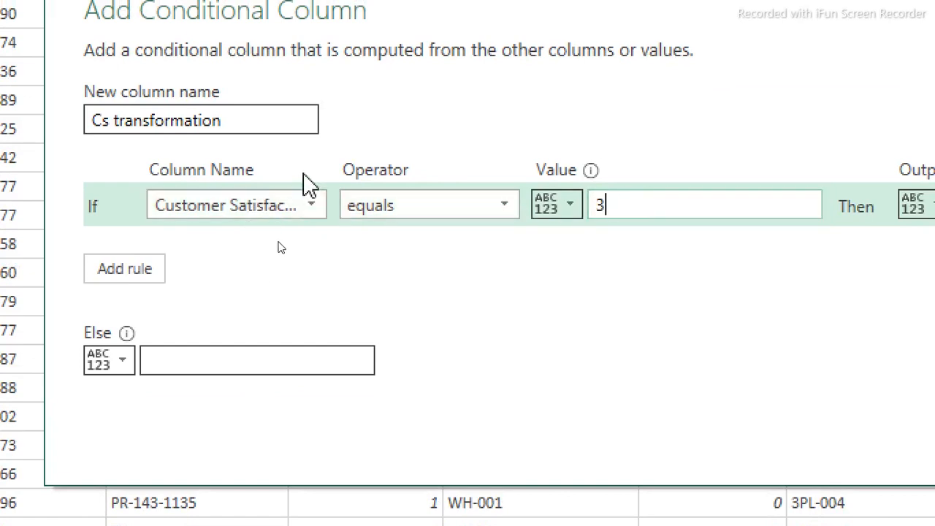
left_click(743, 208)
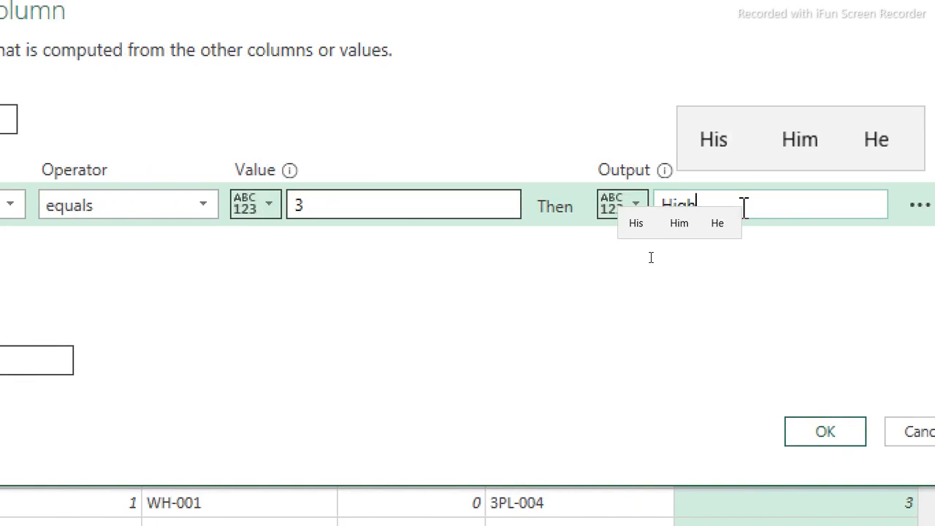
type("High")
left_click(589, 315)
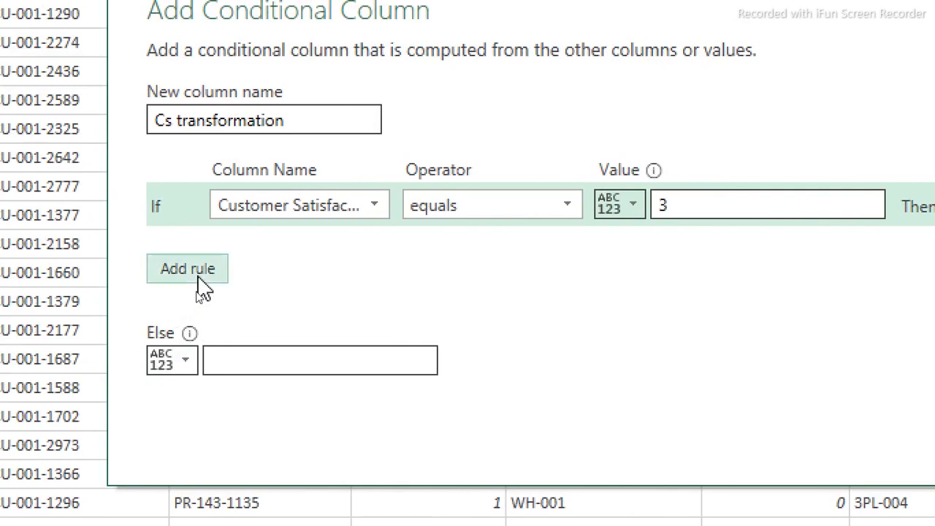
- Add an else-if rule that tests whether Customer Satisfaction equals 4
left_click(203, 289)
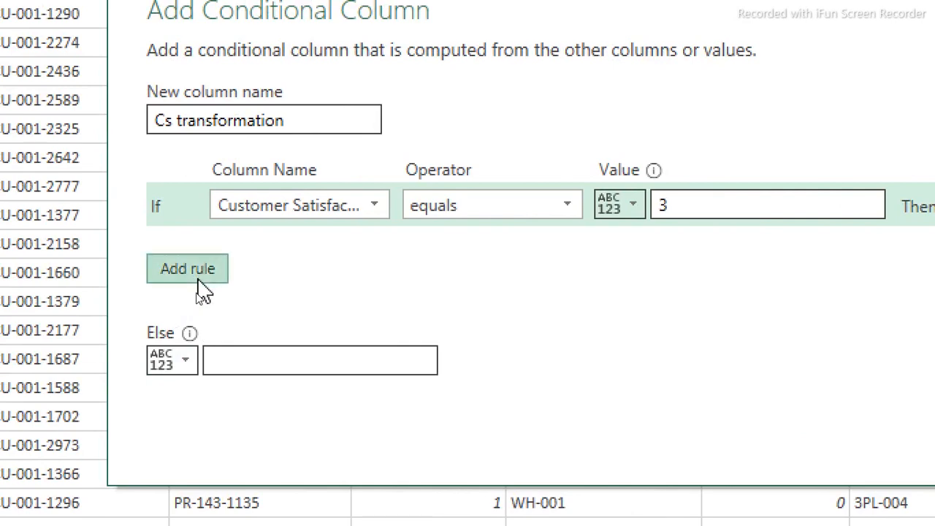
left_click(323, 251)
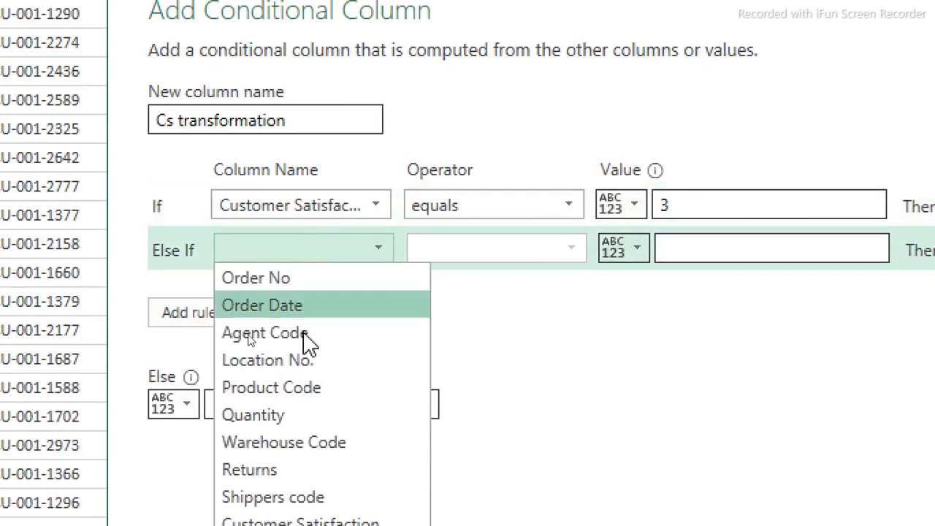
left_click(319, 438)
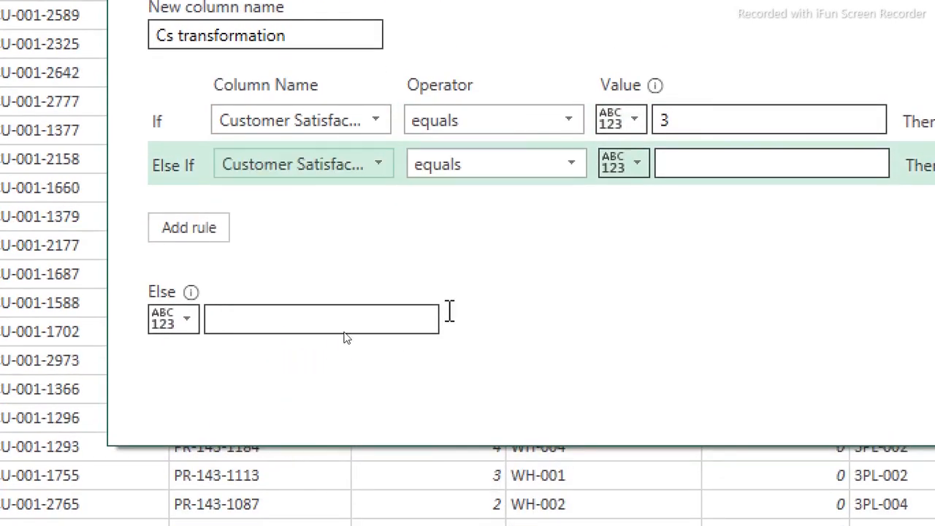
left_click(714, 163)
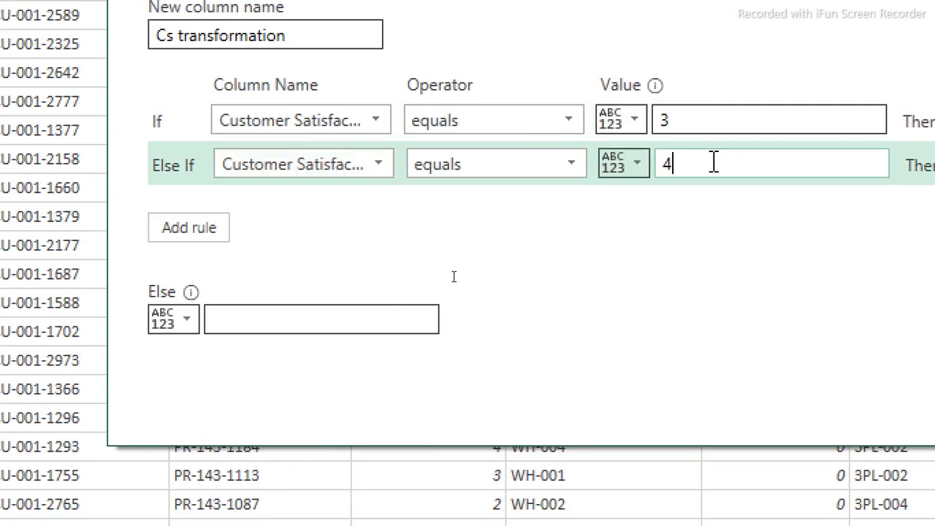
- Set the output of the else-if rule to "Medium"
left_click(640, 163)
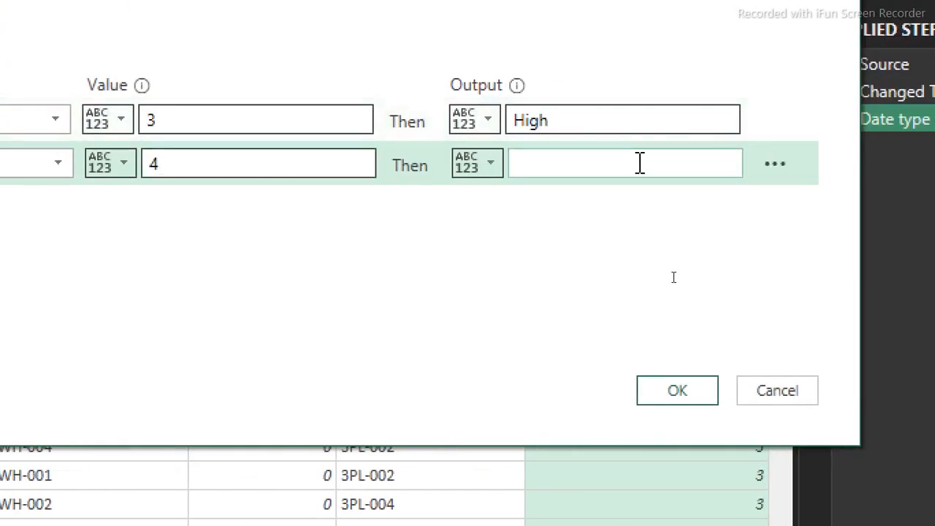
type("Mudi")
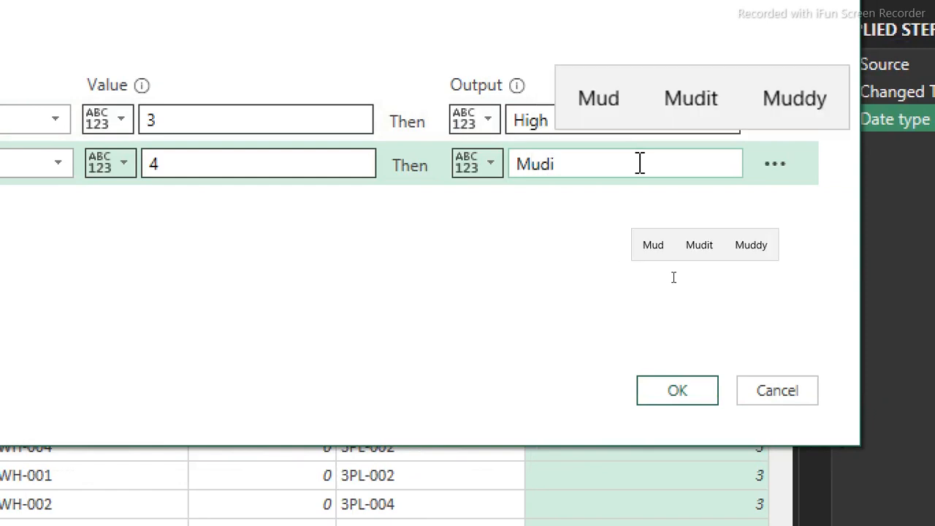
key("BackSpace")
key("BackSpace")
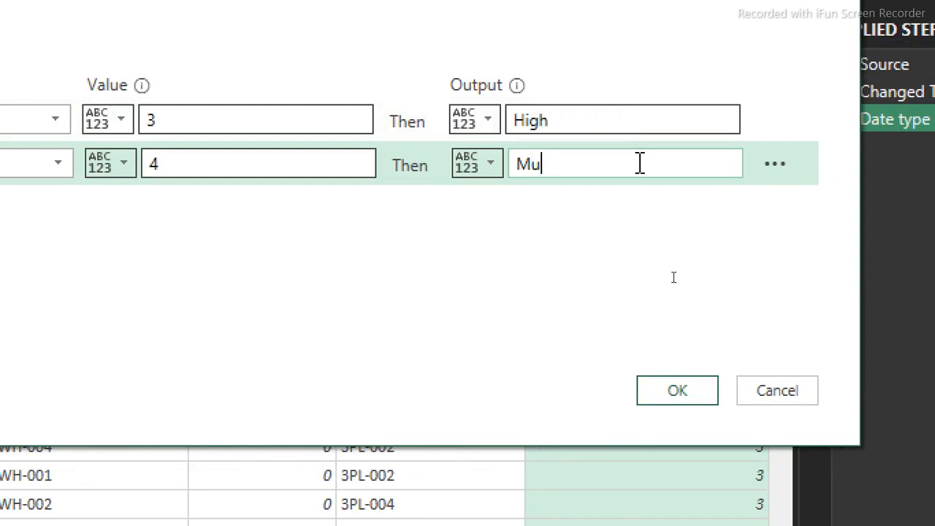
type("idiu")
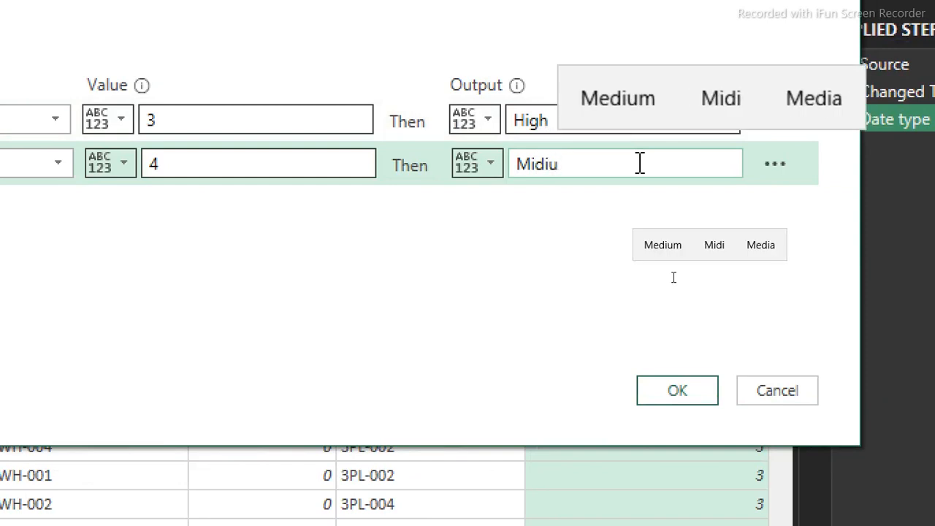
key("BackSpace")
key("BackSpace")
key("BackSpace")
key("BackSpace")
type("edium")
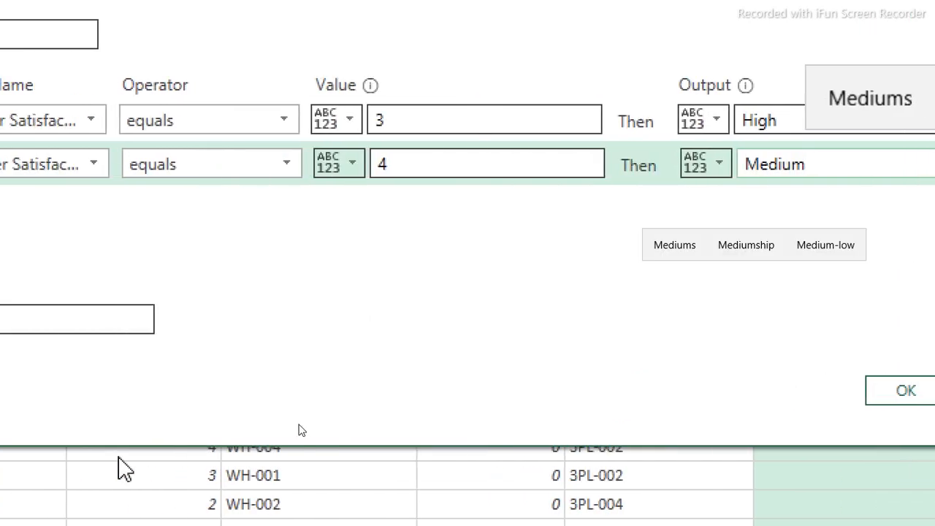
- Create the conditional column with "Low" as the else output and check the distinct values it contains
left_click(231, 356)
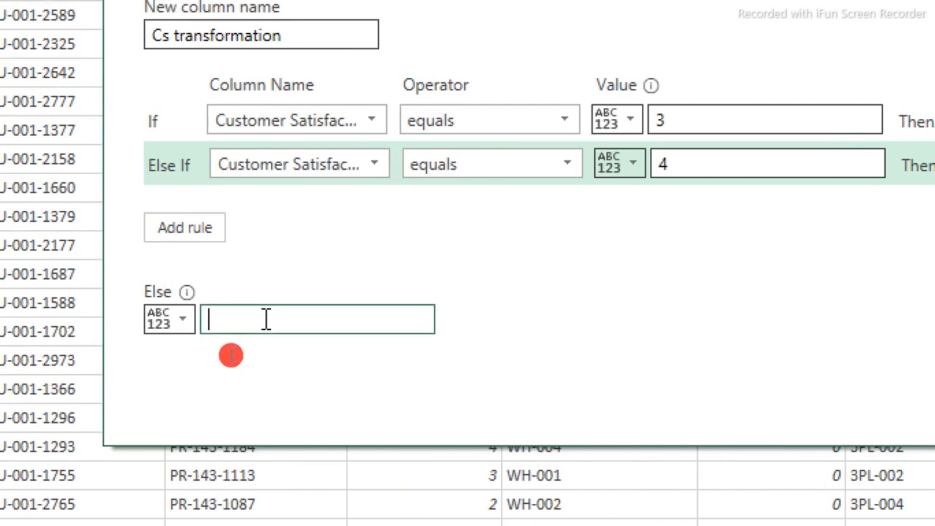
type("Low")
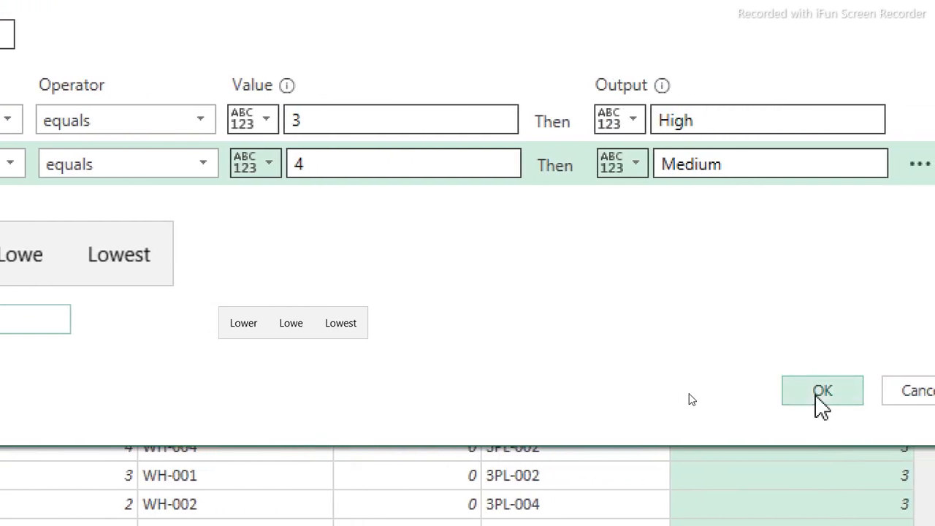
left_click(833, 398)
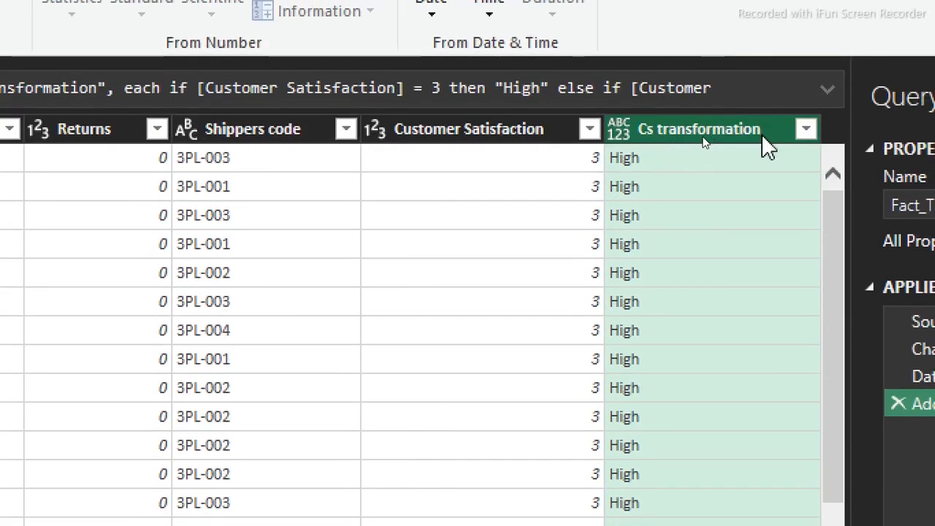
left_click(806, 129)
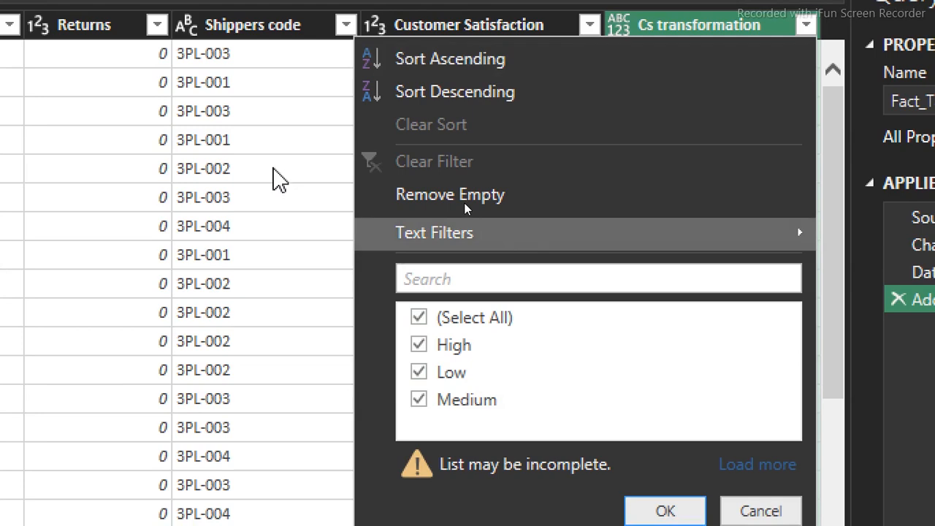
left_click(273, 169)
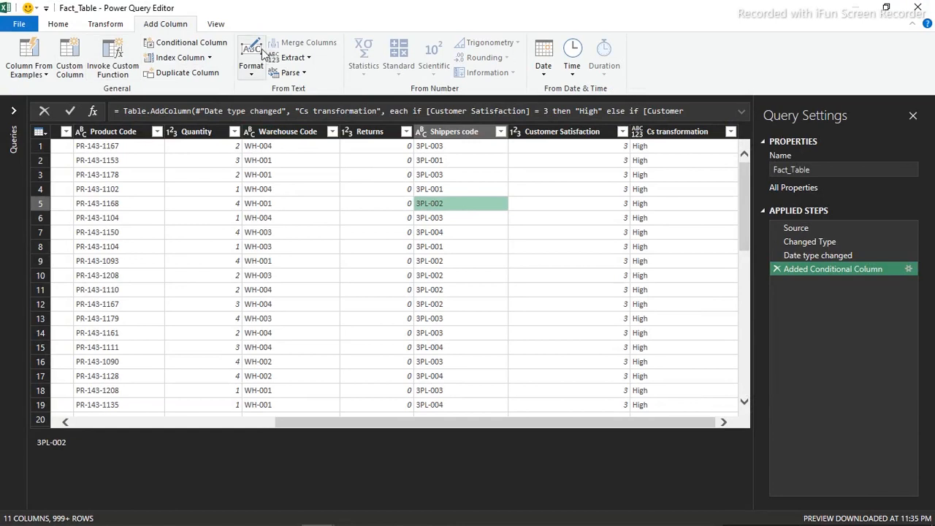
- Load the edited Fact_Table query back into the workbook and close the Queries & Connections pane
left_click(56, 22)
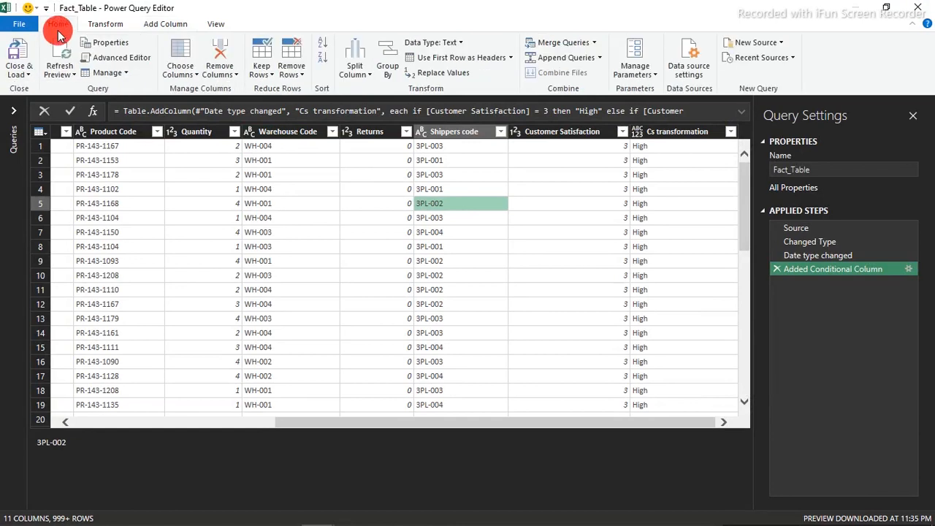
left_click(20, 56)
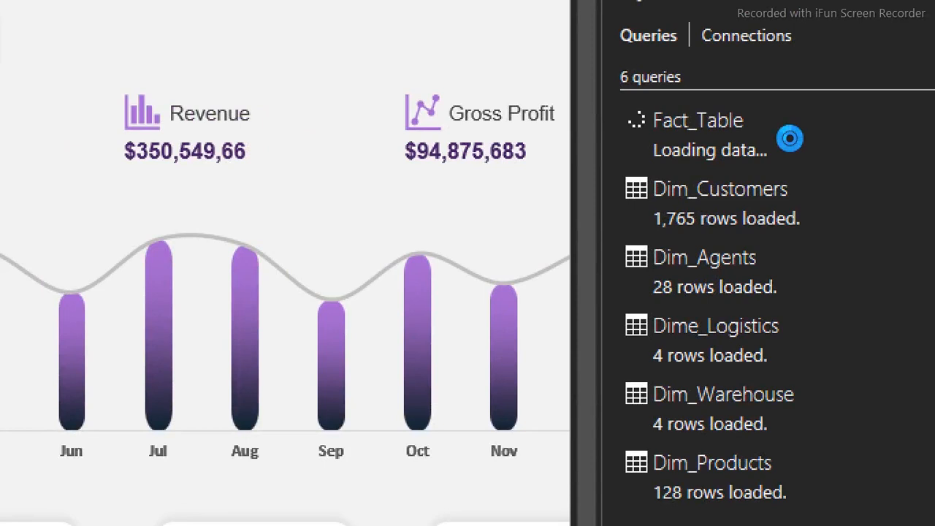
mouse_move(811, 179)
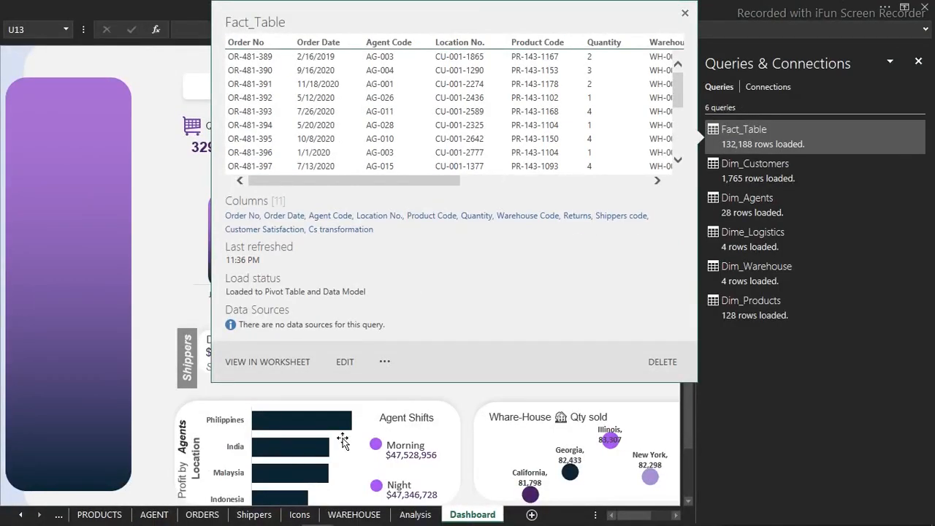
left_click(918, 62)
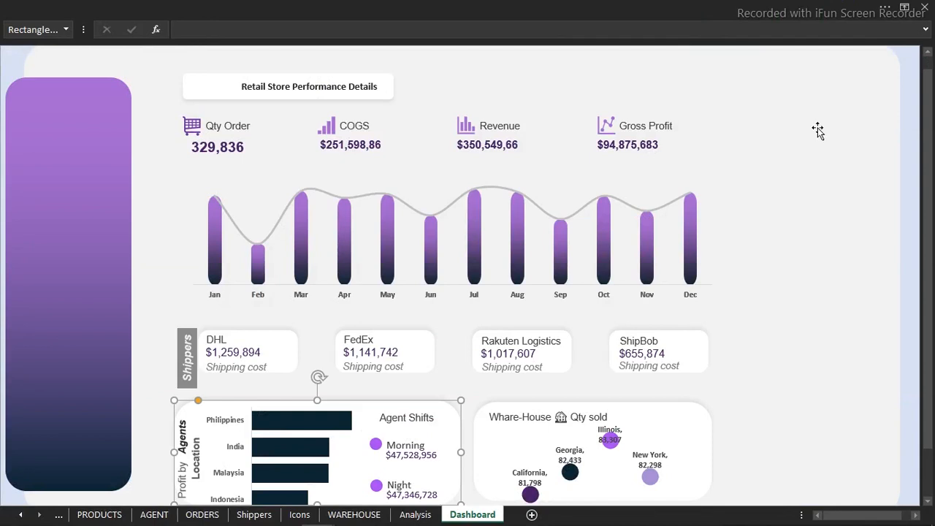
- Duplicate the "Retail Store Performance Details" title card and move the blank copy over the Revenue and Gross Profit figures
left_click(212, 89)
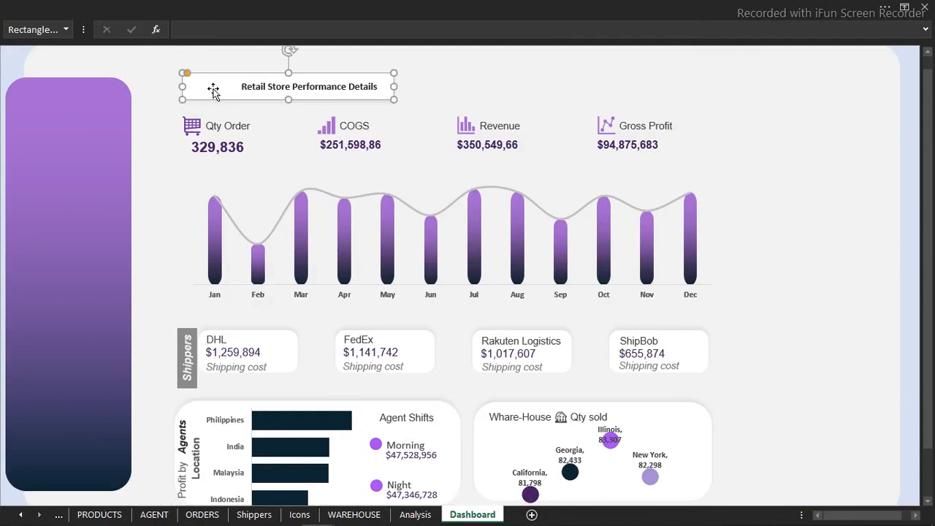
key("ctrl+d")
left_click_drag(212, 89, 494, 132)
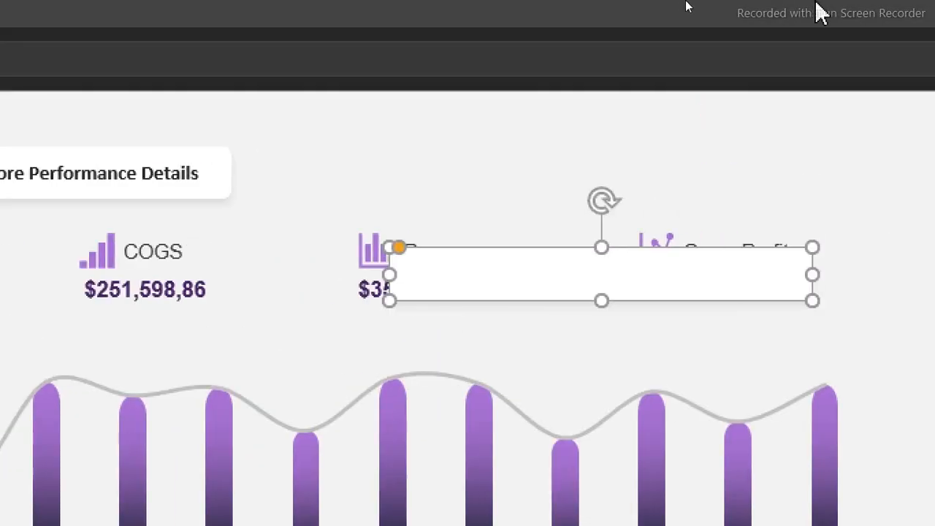
- Resize the blank card copy to a height of 0.65" and a width of 2.38"
left_click(672, 5)
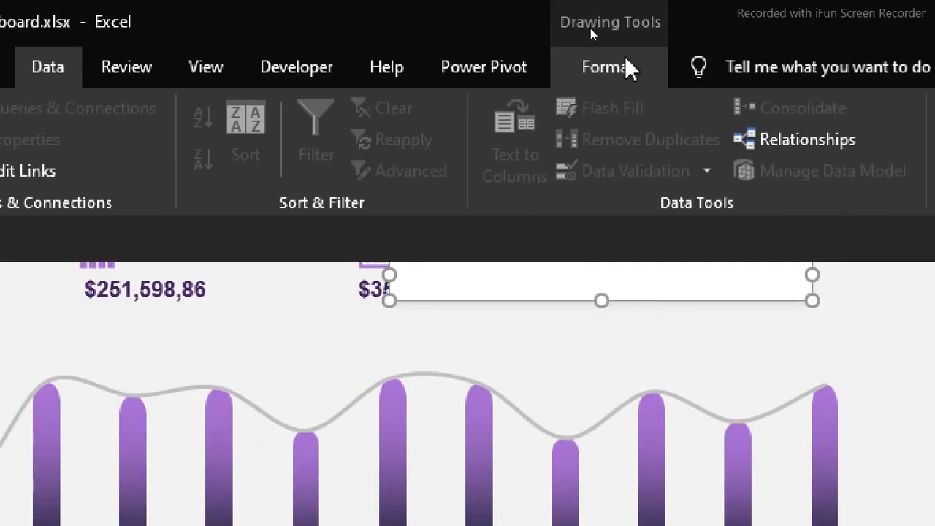
left_click(614, 19)
left_click(877, 119)
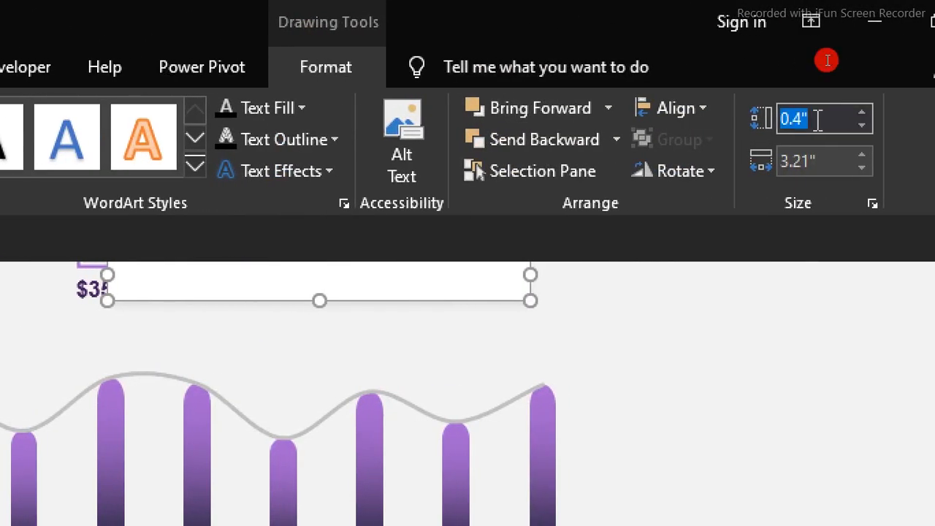
type("0.65\"")
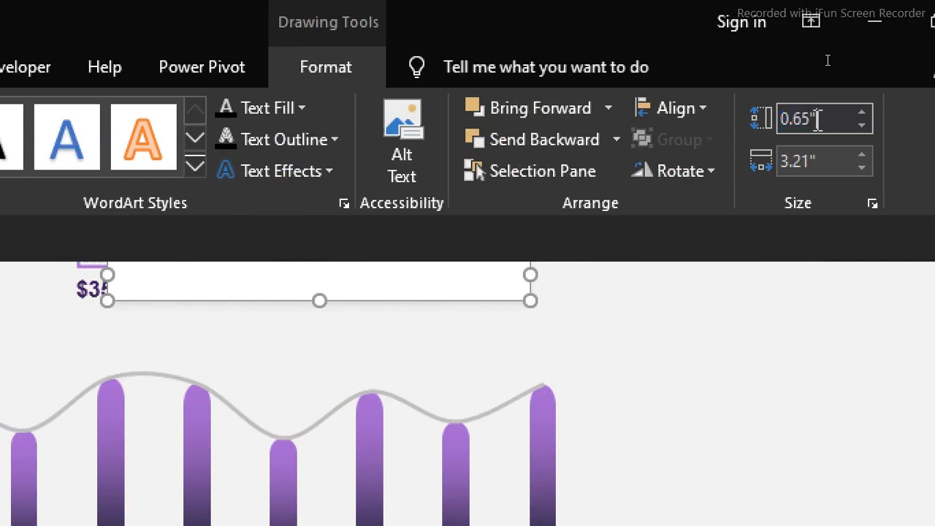
key("Tab")
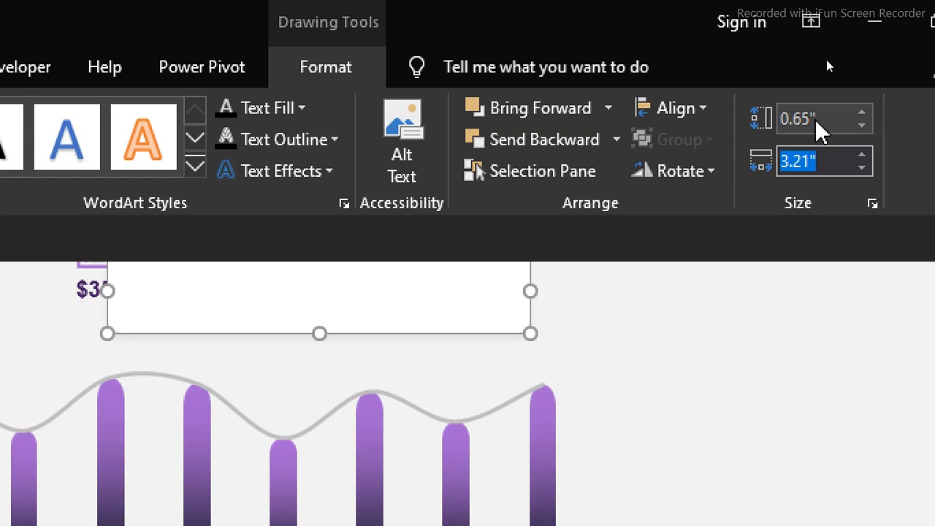
type("2.")
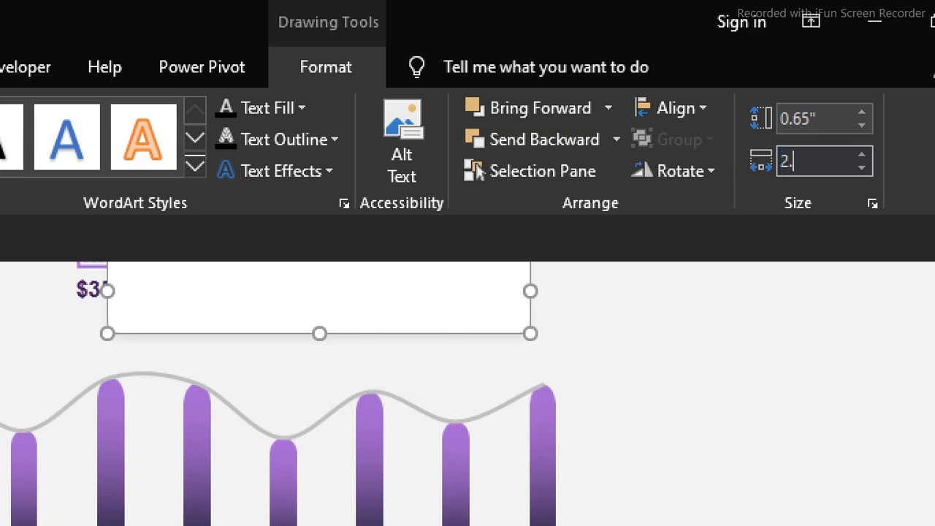
type("38")
key("Return")
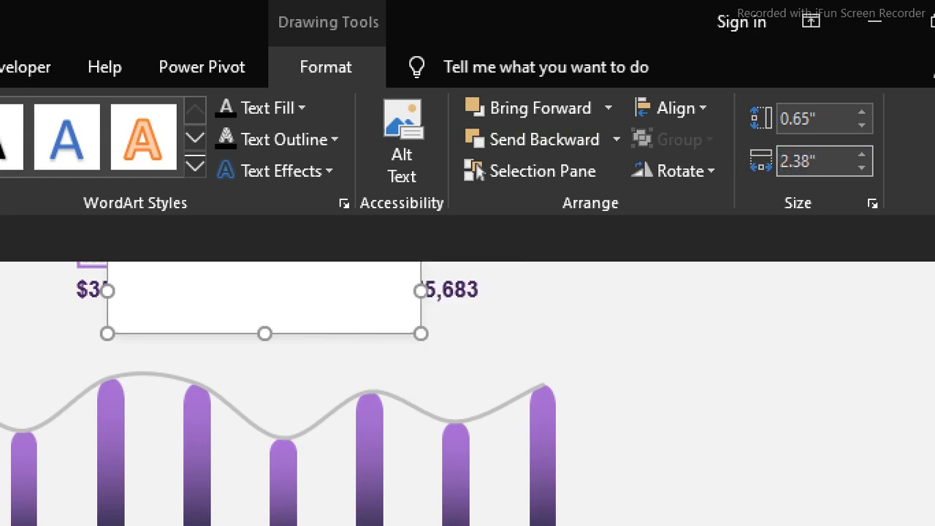
- Move the resized card into the empty area up and right of Gross Profit, and place its Format Shape settings beside it
left_click(307, 291)
left_click_drag(804, 162, 757, 210)
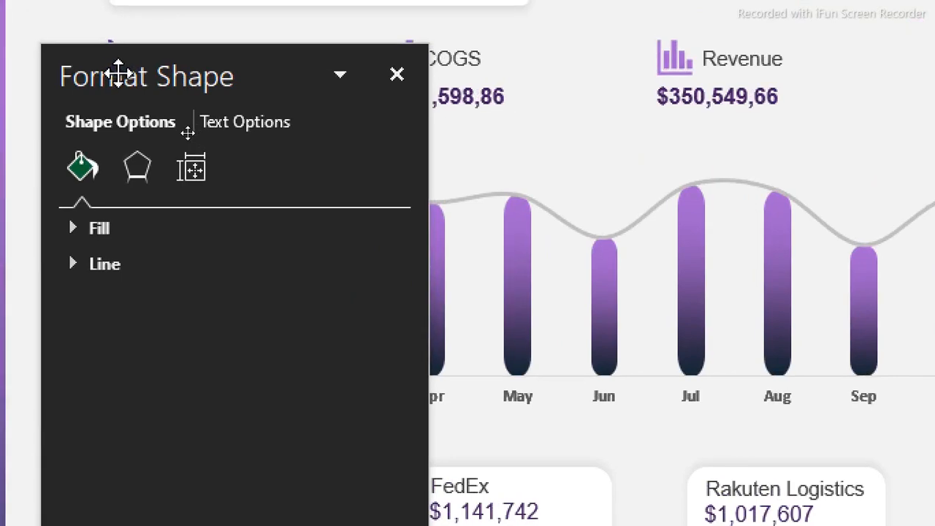
left_click_drag(118, 73, 692, 58)
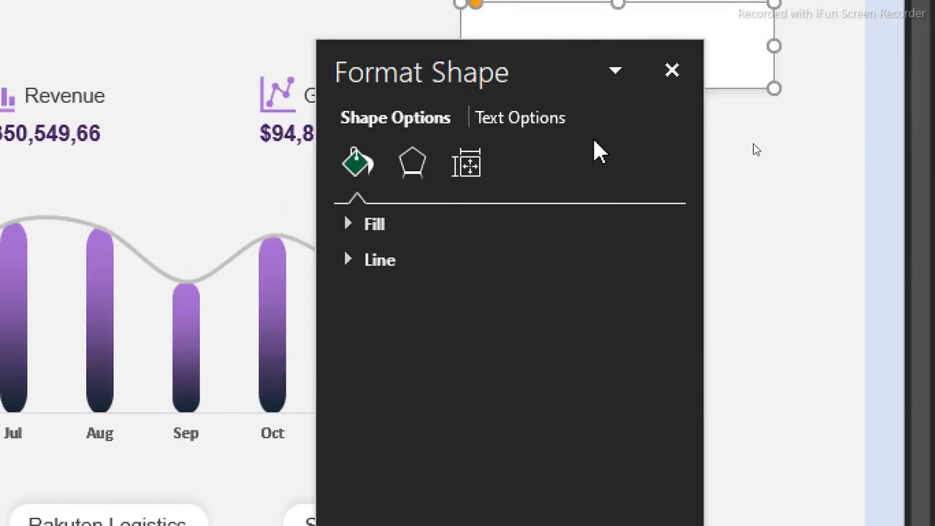
left_click_drag(449, 67, 253, 83)
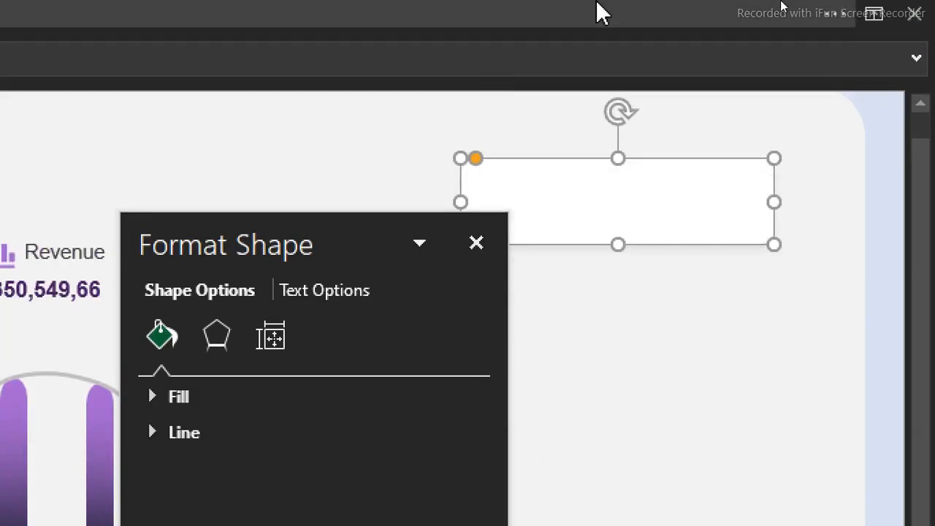
left_click_drag(313, 234, 288, 139)
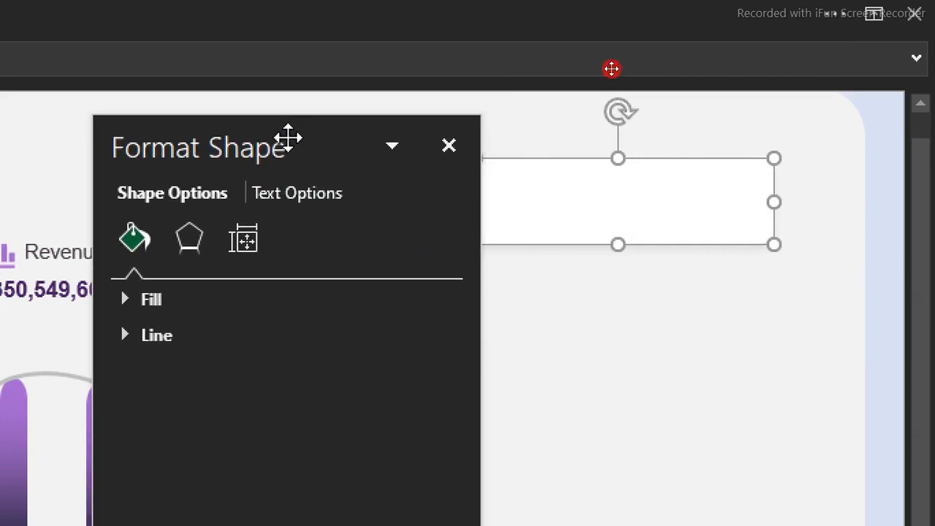
- Apply an outer shadow preset to the blank card that casts its shadow upward at 270°
left_click(191, 245)
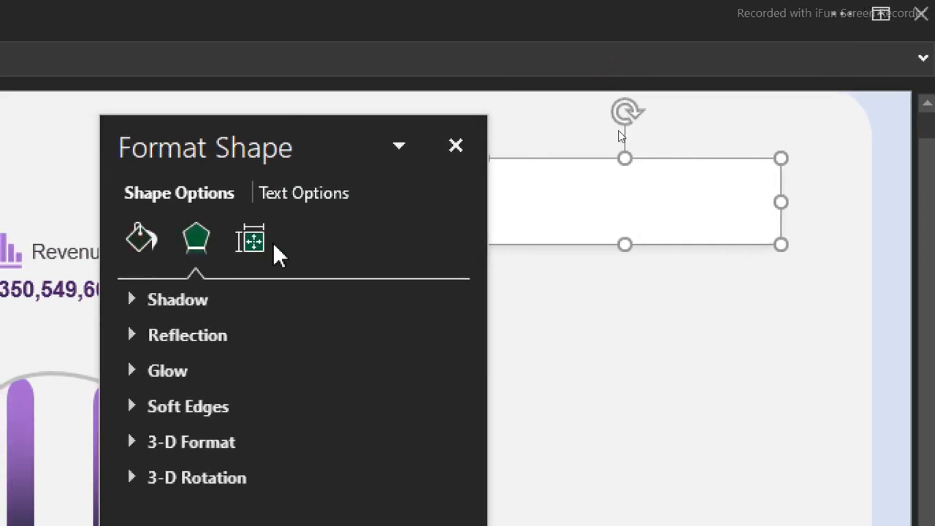
left_click(666, 387)
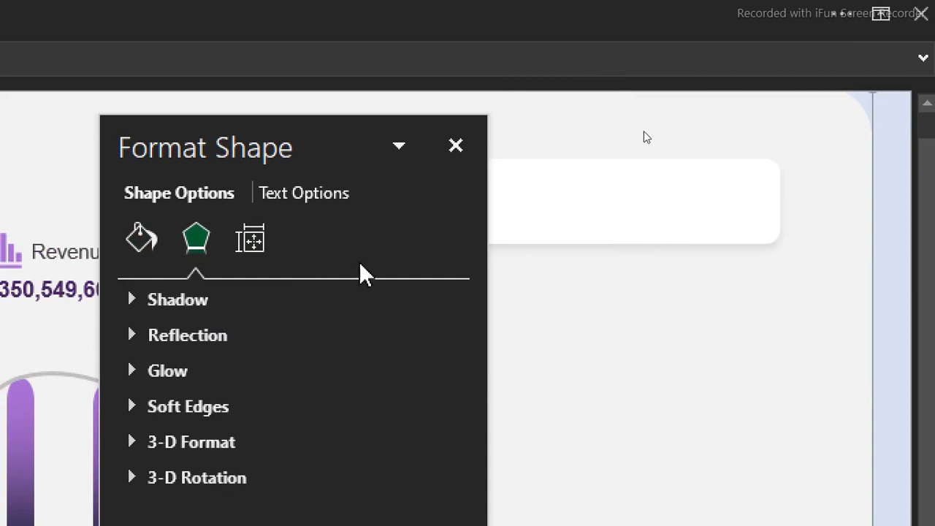
left_click(582, 208)
left_click(175, 301)
left_click(427, 338)
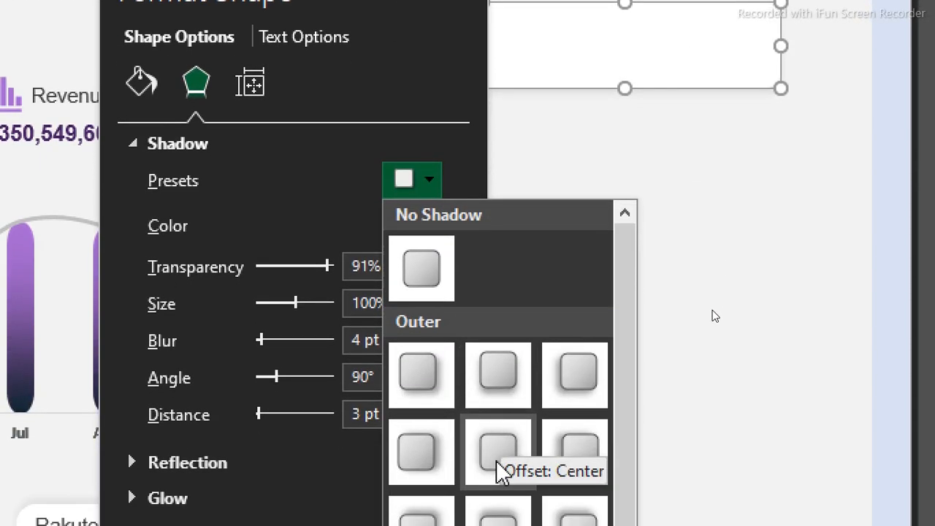
left_click(499, 491)
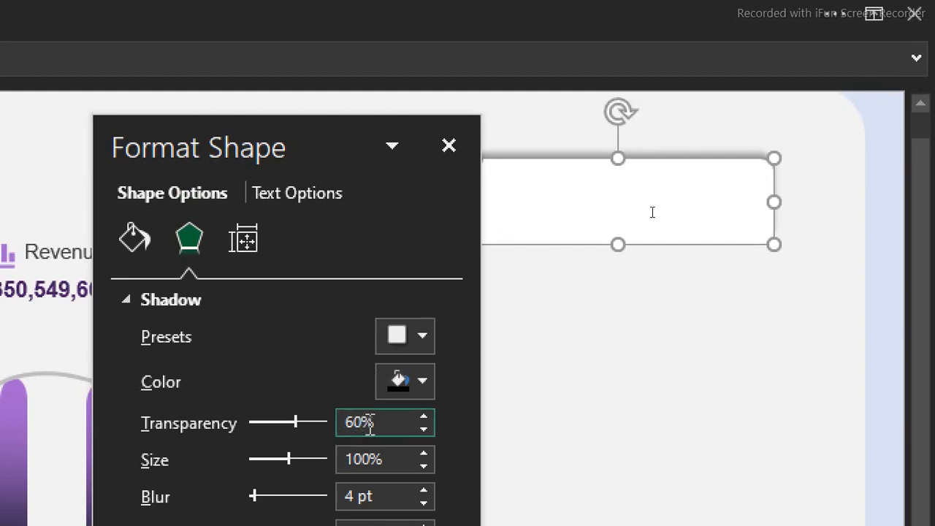
- Set the blank card's shadow transparency to 93%
left_click_drag(365, 423, 334, 431)
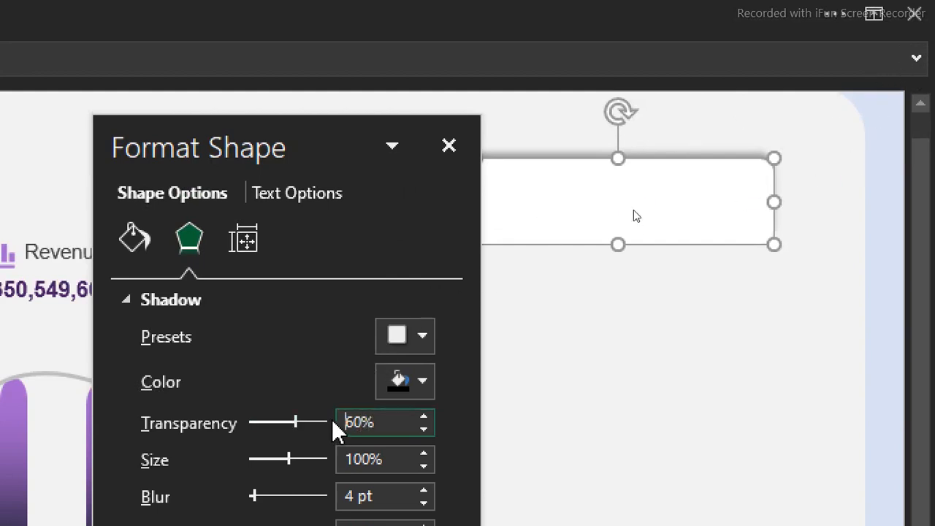
key("BackSpace")
type("93")
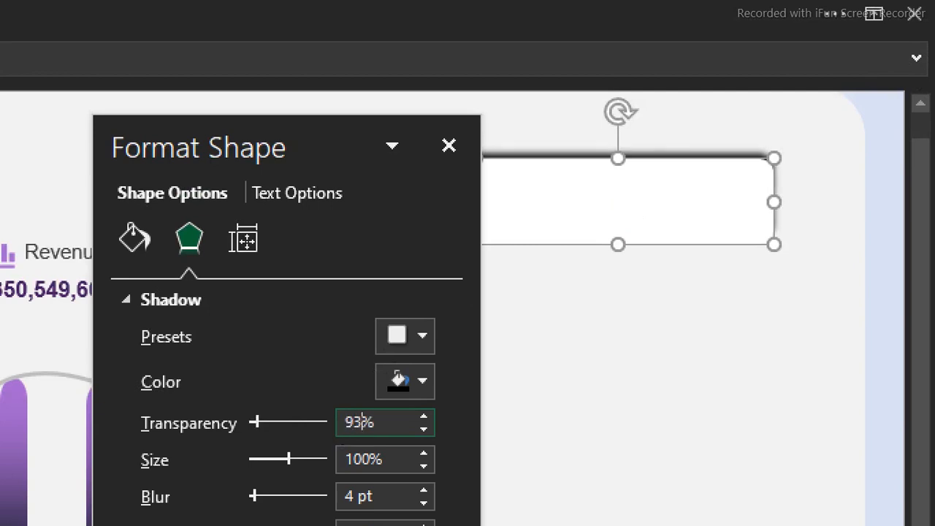
type("3")
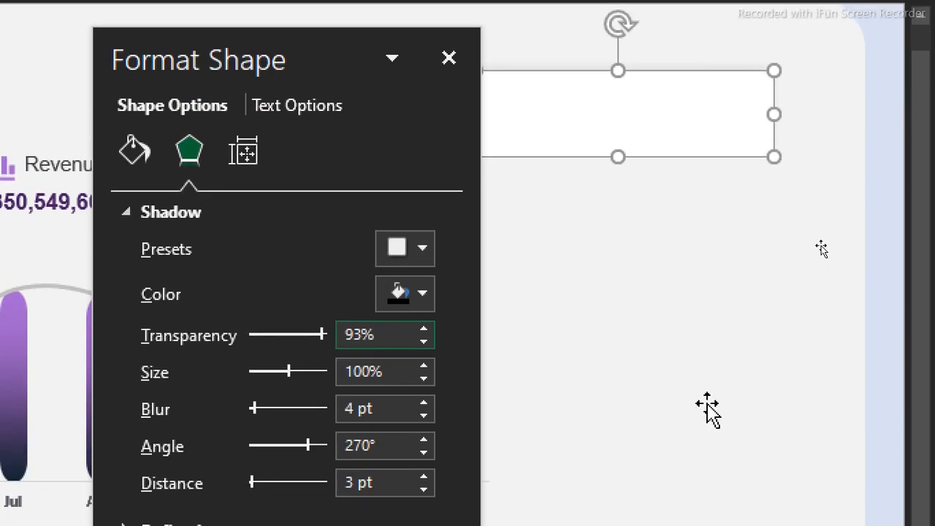
left_click(707, 492)
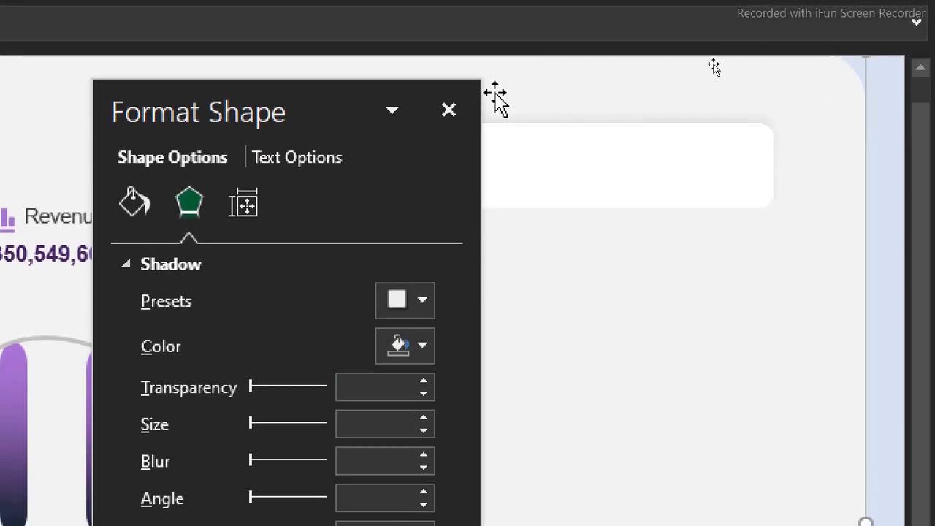
- Close the Format Shape settings and move the blank card down beside the Gross Profit figure
left_click(447, 110)
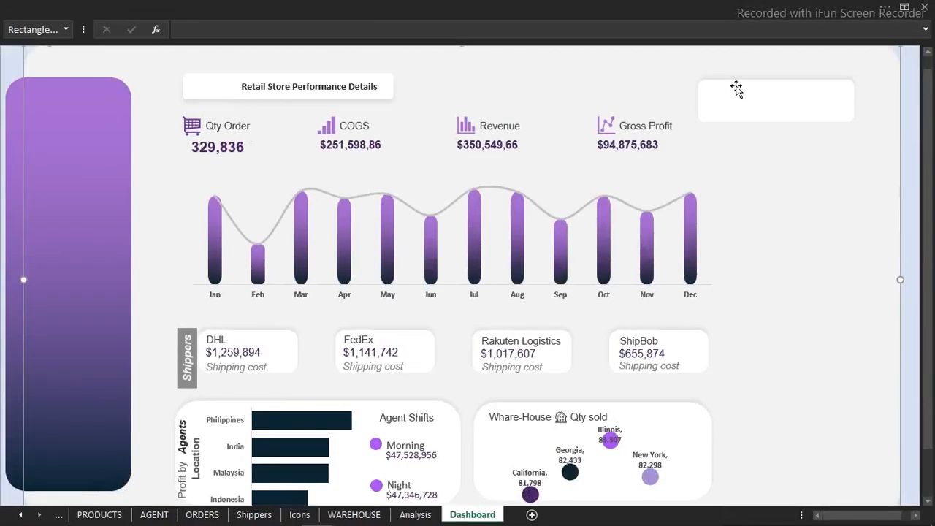
left_click(764, 102)
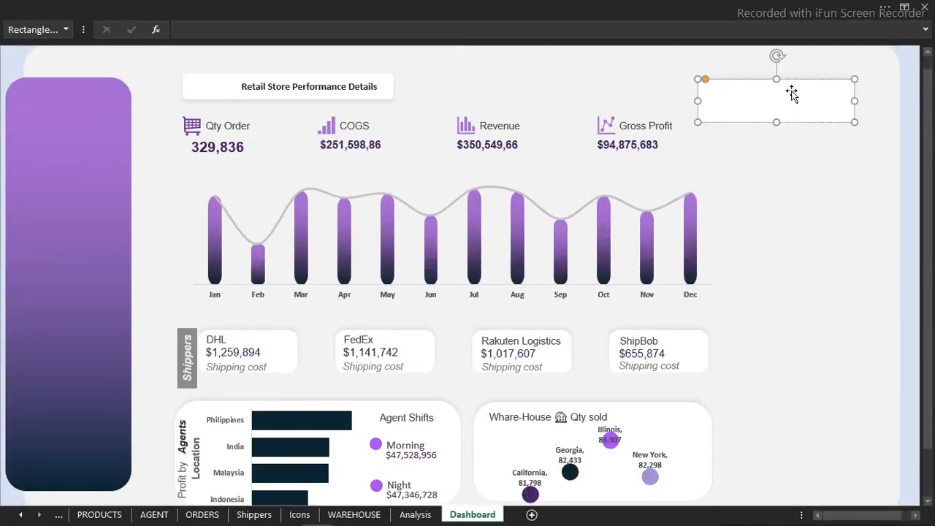
left_click_drag(793, 79, 827, 107)
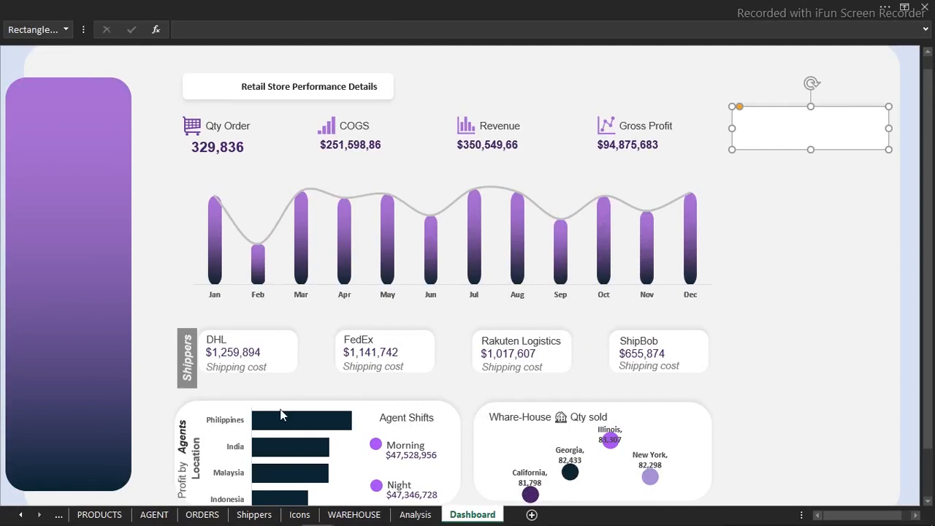
- Copy the cruise ship icon from the Icons sheet and paste it onto the Dashboard sheet
left_click(300, 514)
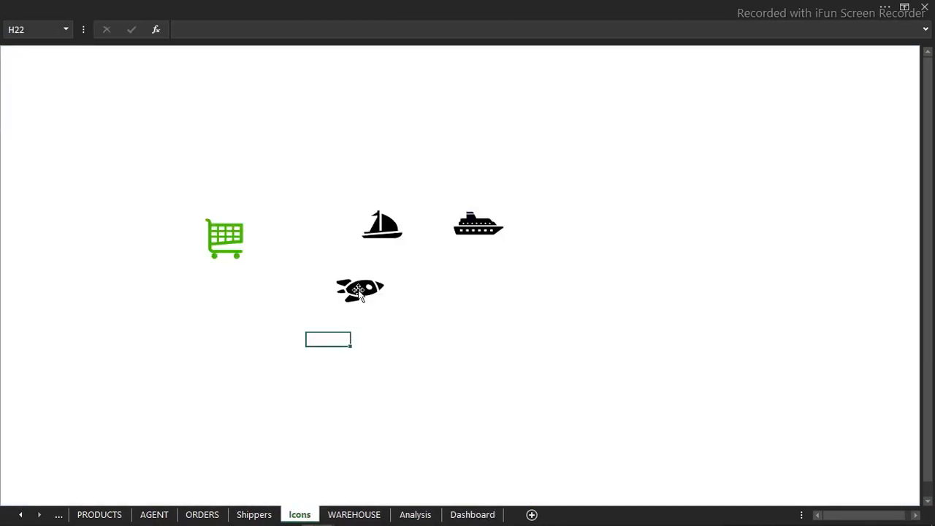
left_click(387, 227)
left_click(494, 228)
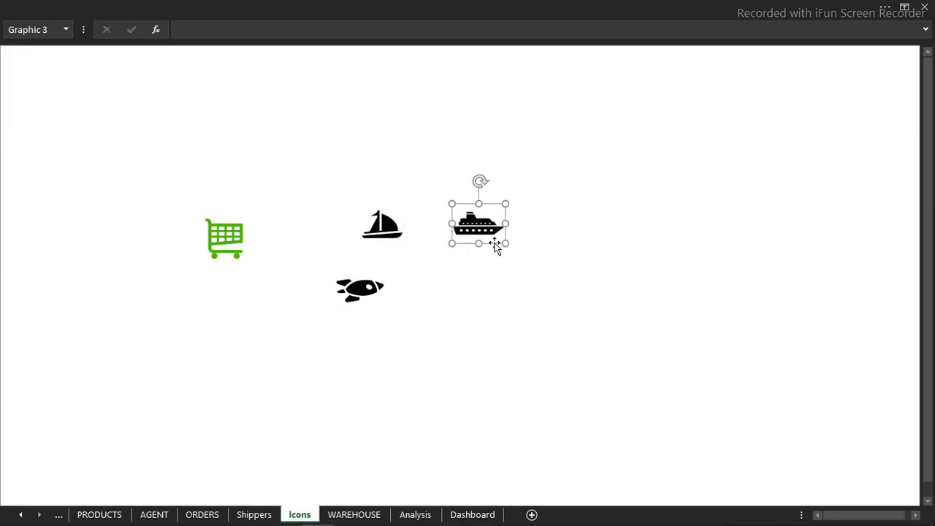
left_click(468, 514)
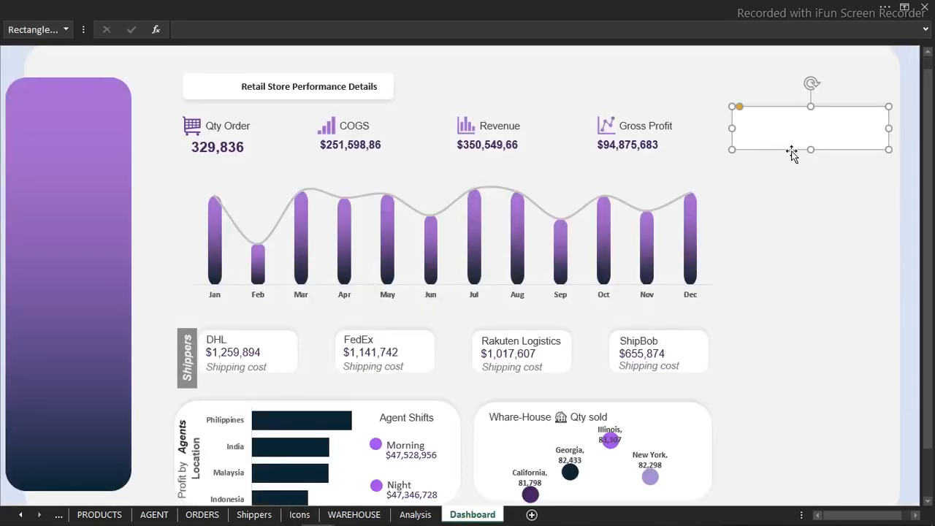
key("Escape")
key("ctrl+v")
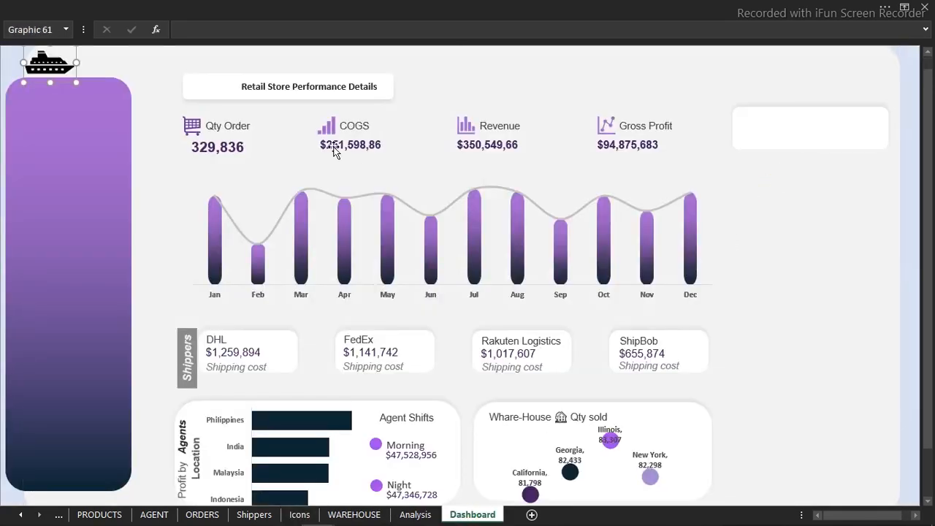
- Move the ship icon onto the blank card and shrink it to fit the card's lower-left corner
left_click_drag(286, 55, 724, 109)
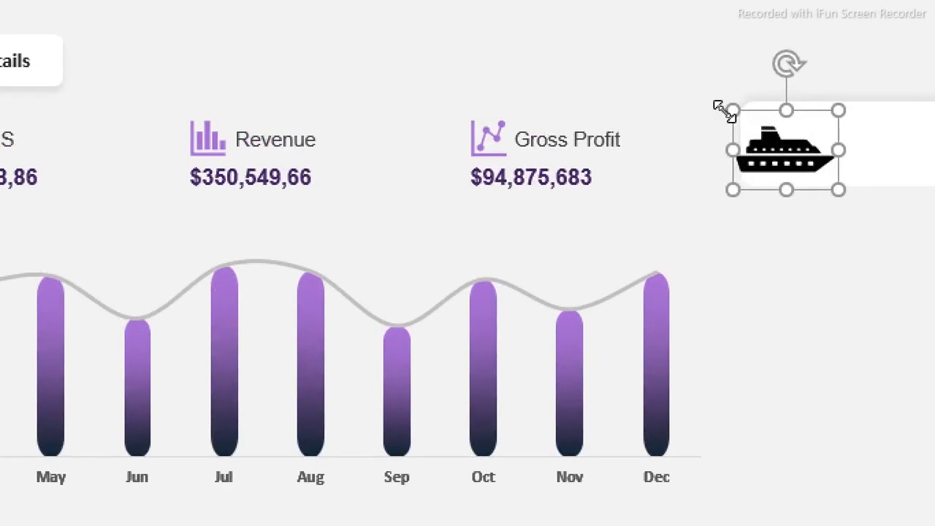
left_click_drag(724, 110, 769, 143)
left_click_drag(814, 174, 787, 169)
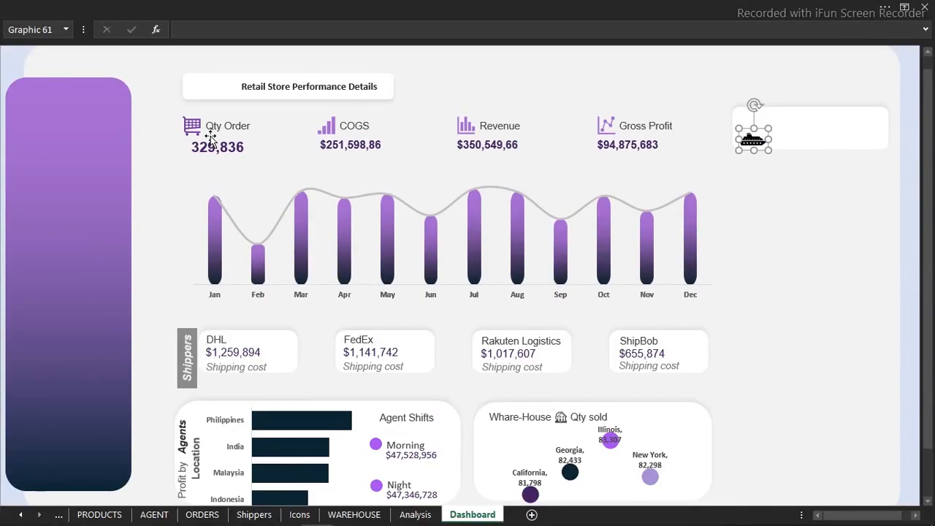
- Fill the ship icon with a dark grey theme colour
left_click(214, 6)
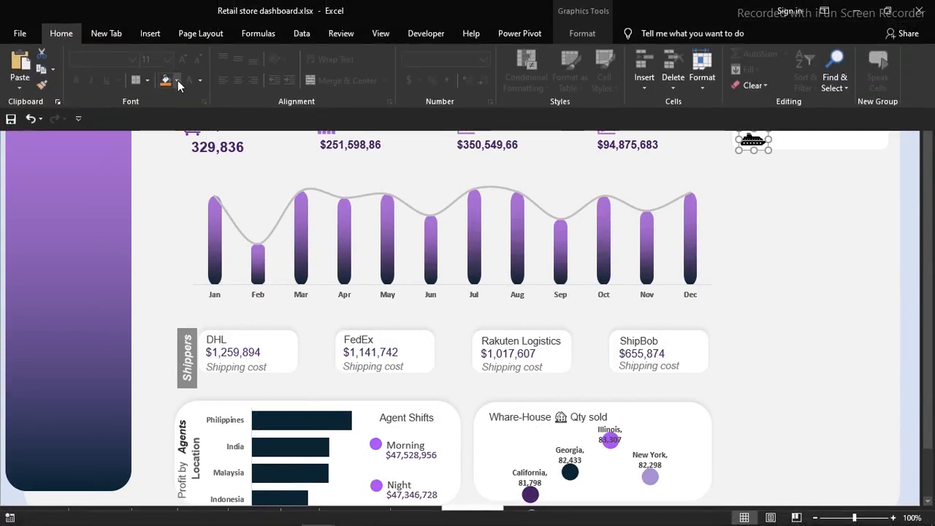
left_click(177, 80)
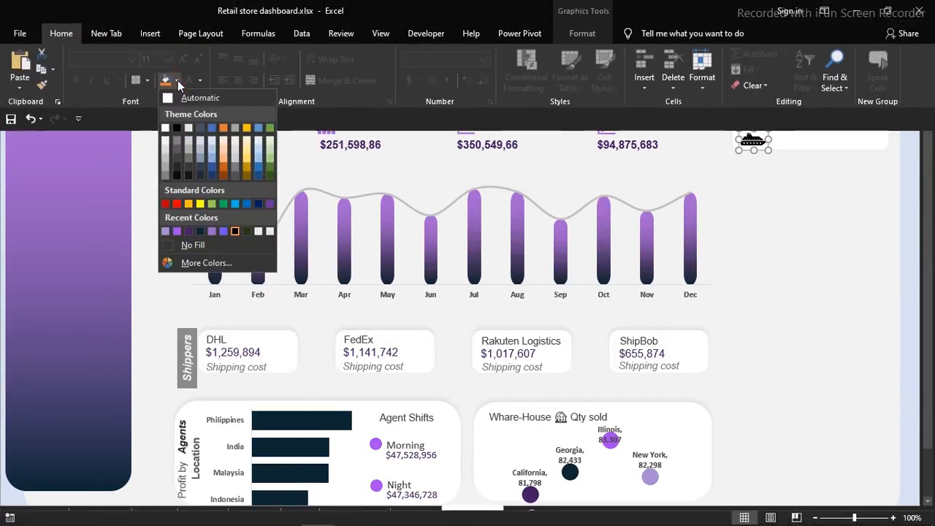
left_click(176, 159)
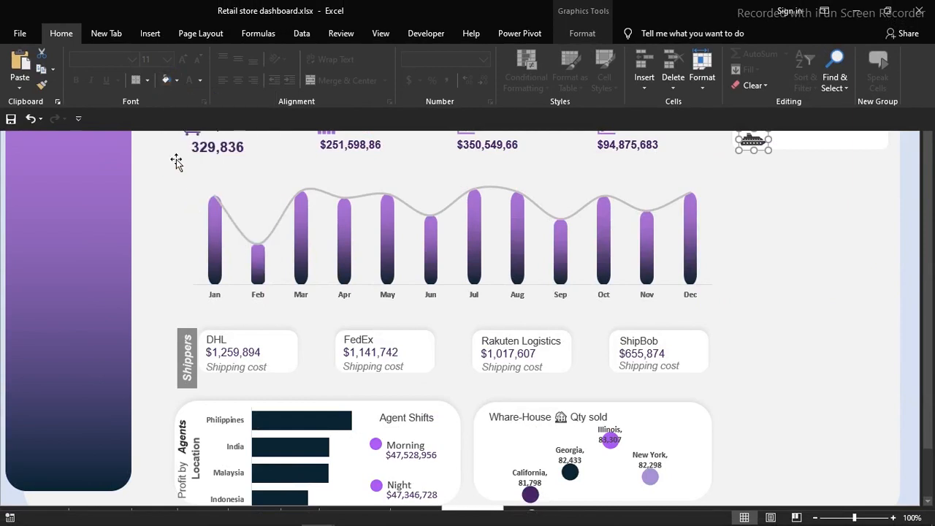
left_click(283, 203)
left_click(409, 6)
left_click(373, 291)
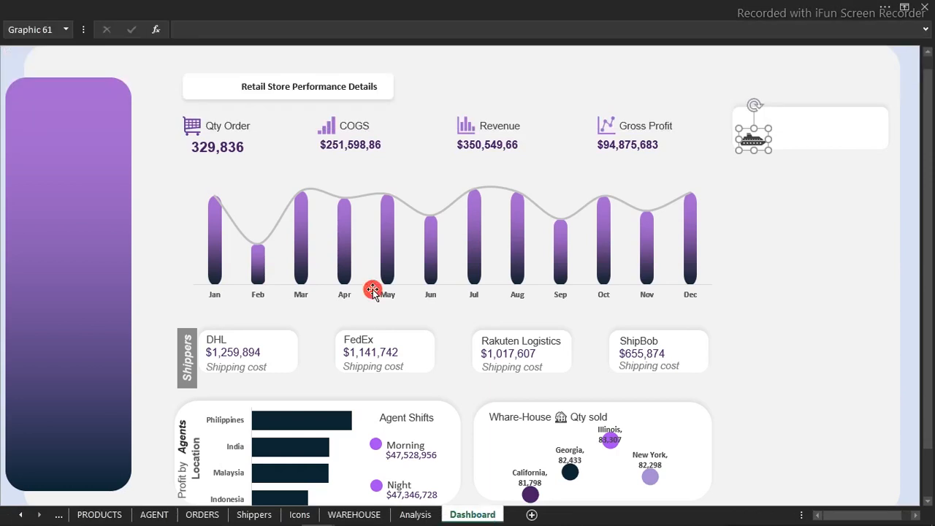
- Place a copy of the purple Morning circle on the blank card directly above the ship icon
left_click(375, 447)
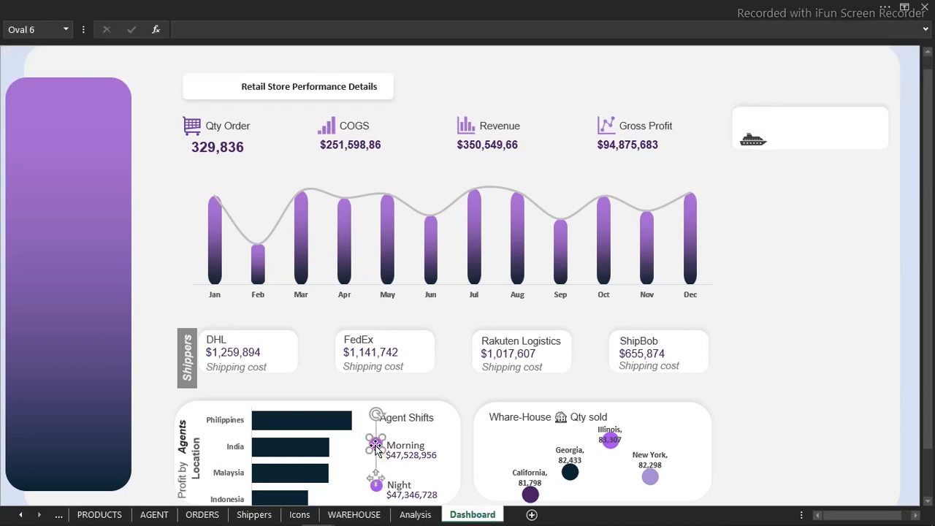
left_click_drag(378, 451, 750, 125)
left_click(754, 216)
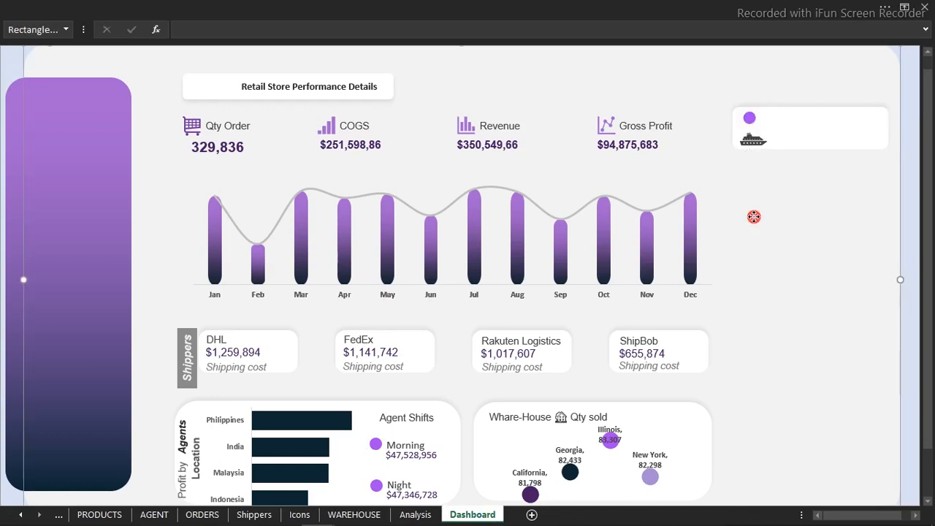
- Paste the Cost of shipping label beside the purple circle and place a duplicate of it beside the ship icon
left_click(914, 103)
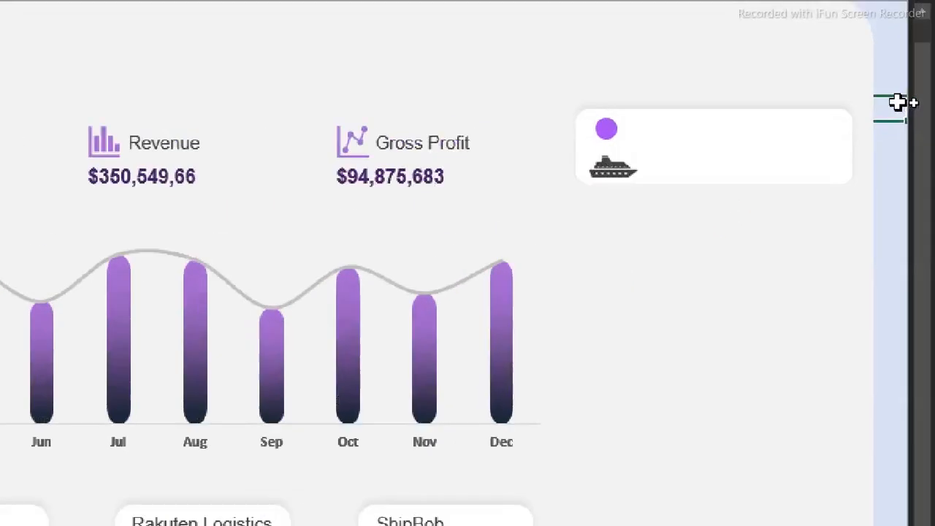
key("ctrl+v")
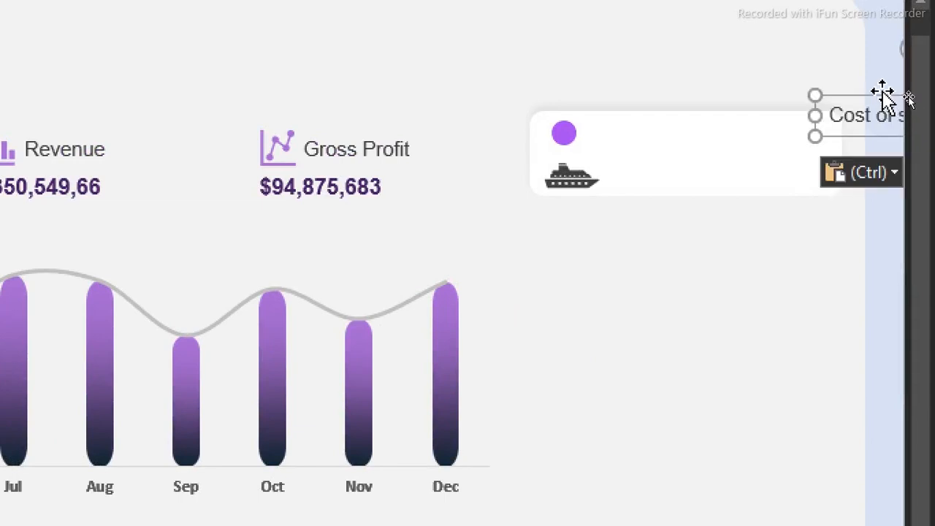
left_click_drag(881, 92, 658, 109)
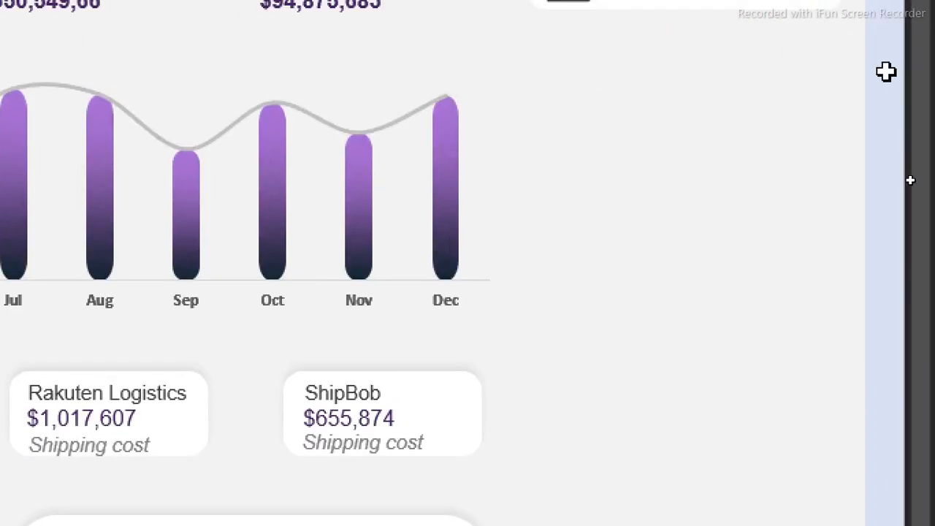
left_click(751, 76)
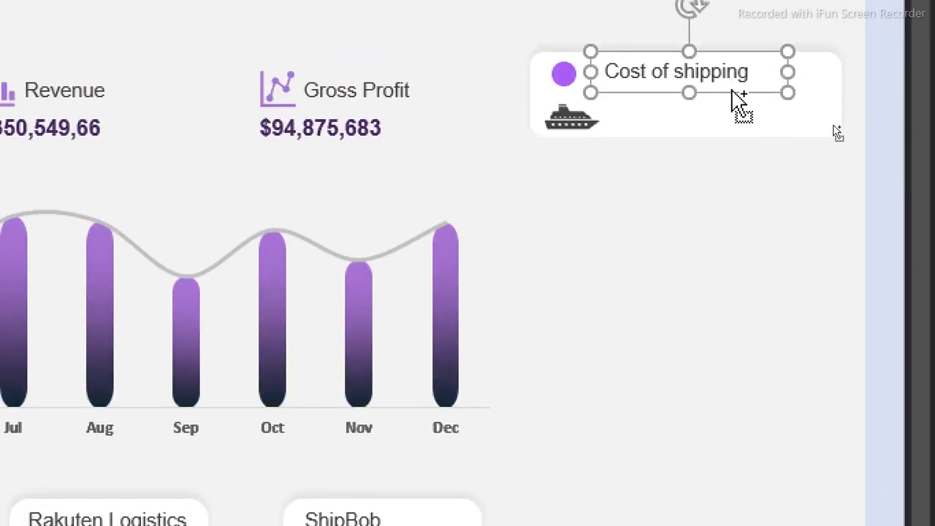
left_click_drag(731, 90, 735, 133)
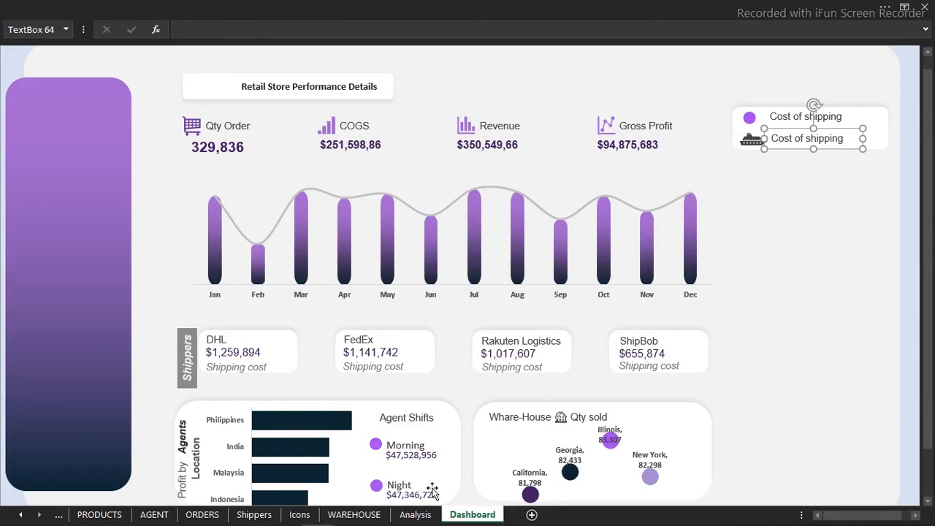
- Copy the Warehouse analysis PivotTable on the Analysis sheet and paste it at cell AA3
left_click(415, 514)
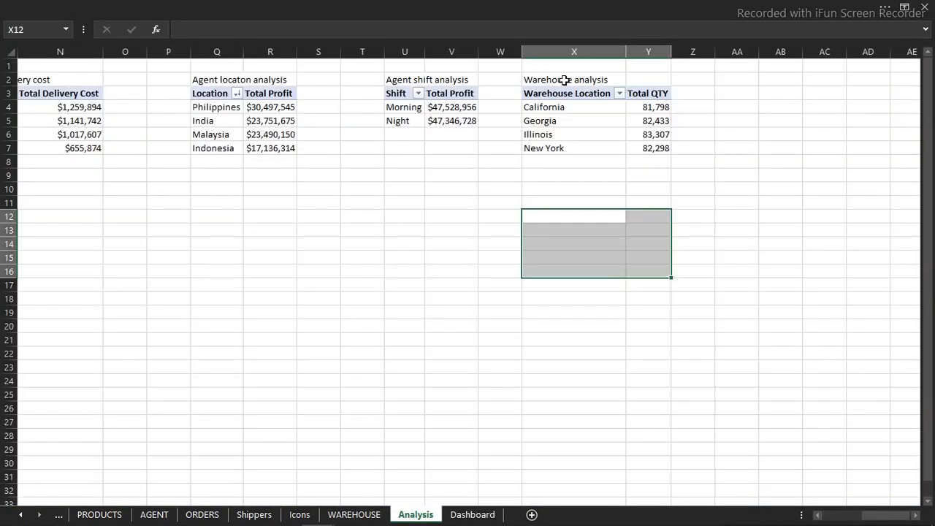
left_click_drag(549, 95, 633, 146)
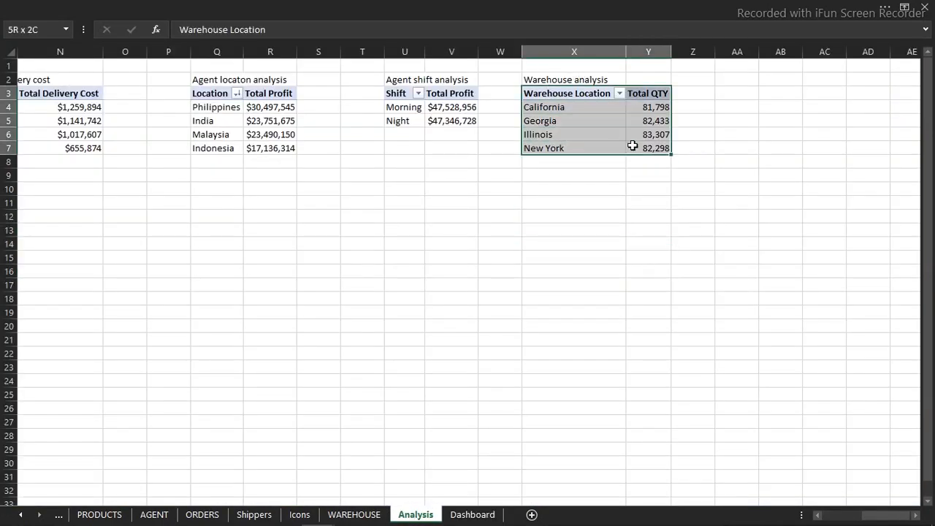
key("ctrl+c")
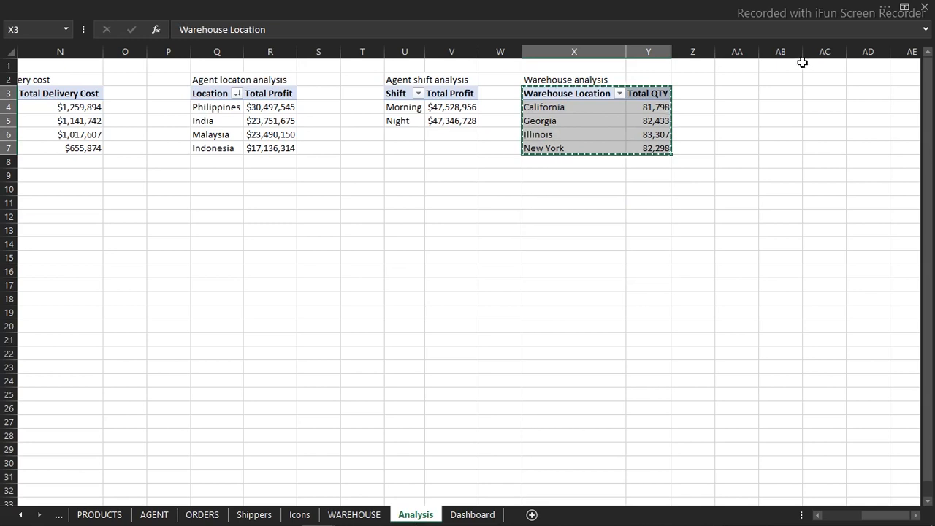
left_click(752, 90)
key("ctrl+v")
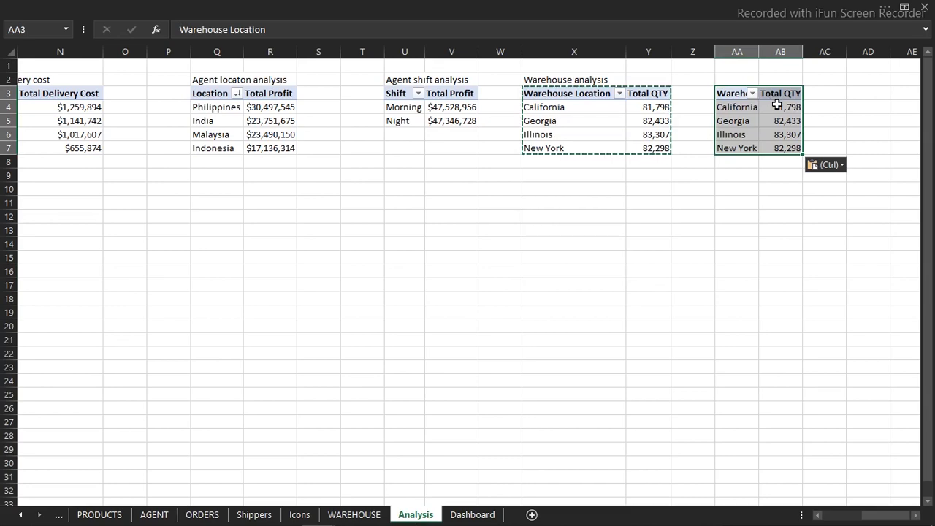
- Show the pasted PivotTable's field list and remove Total QTY and Warehouse Location from it
left_click(780, 108)
key("Right")
key("Right")
key("Right")
key("Right")
key("Right")
key("Right")
key("Right")
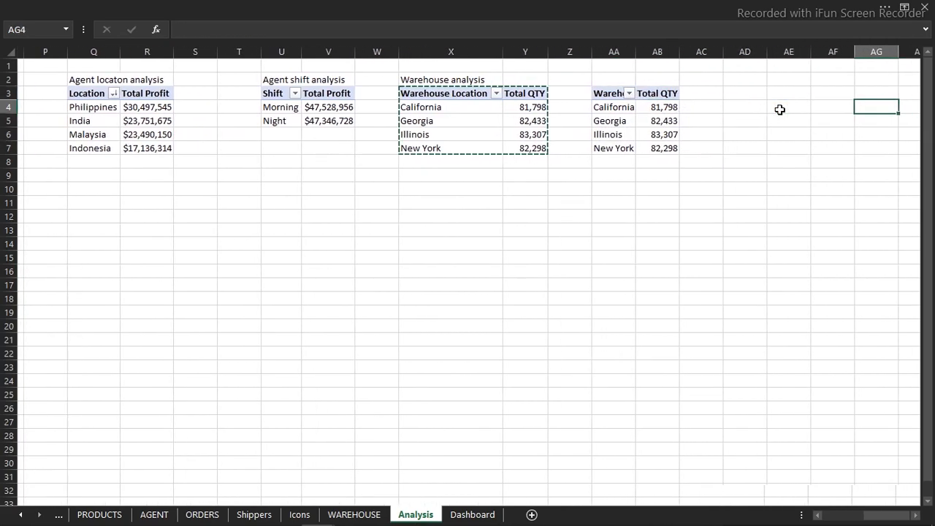
key("Right")
key("Right")
key("Right")
key("Right")
key("Right")
key("Right")
key("Right")
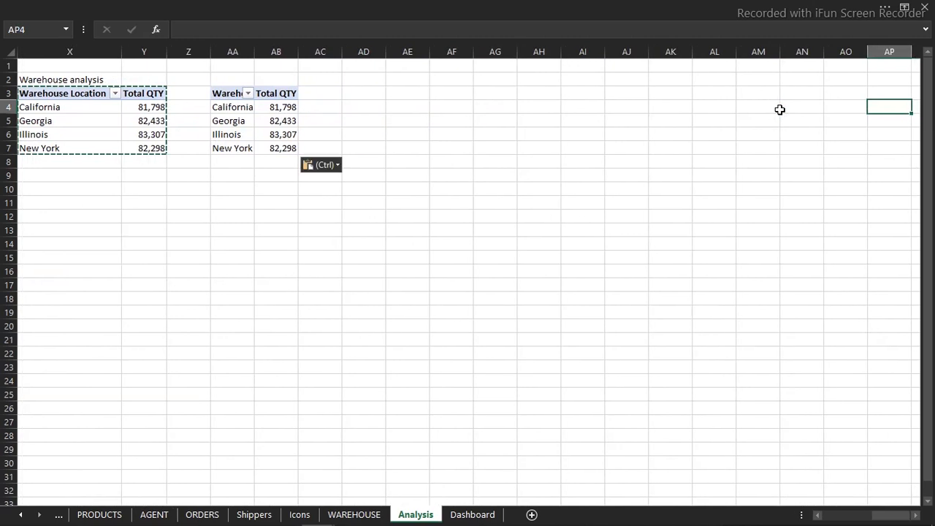
left_click(282, 121)
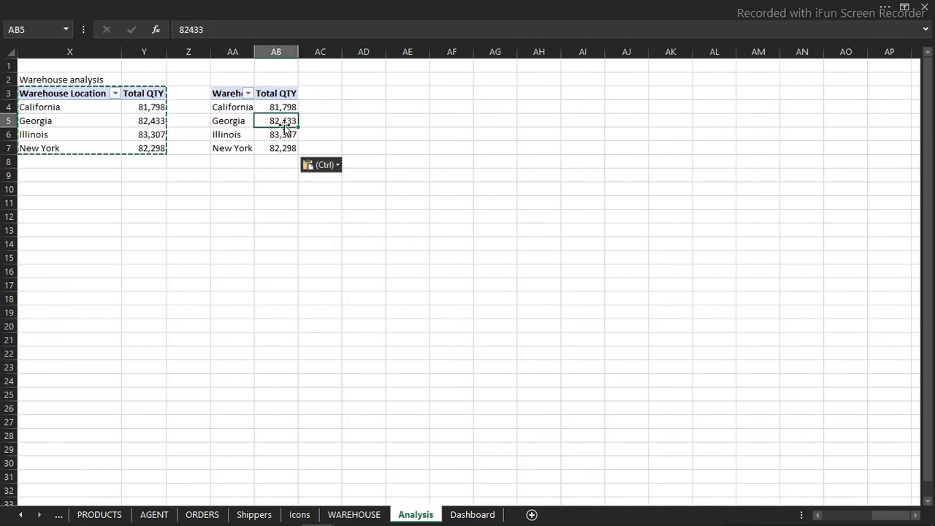
right_click(282, 121)
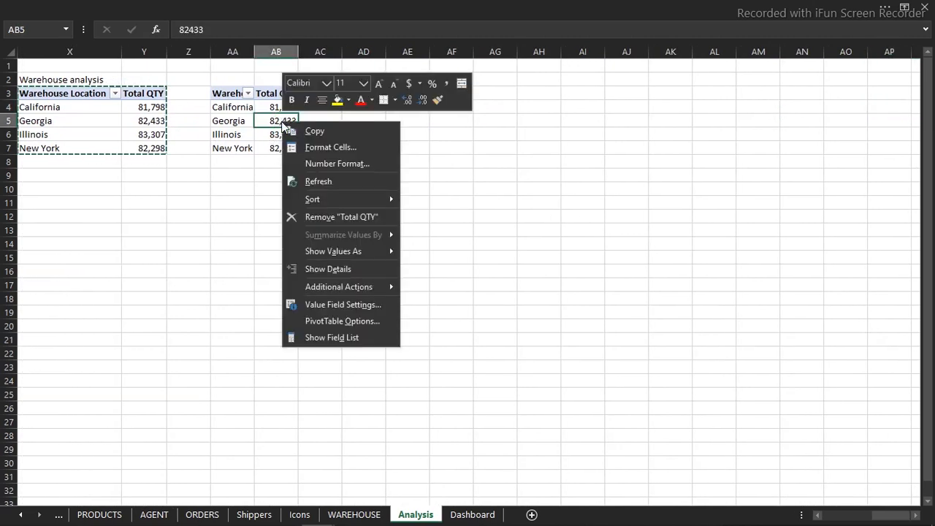
left_click(331, 338)
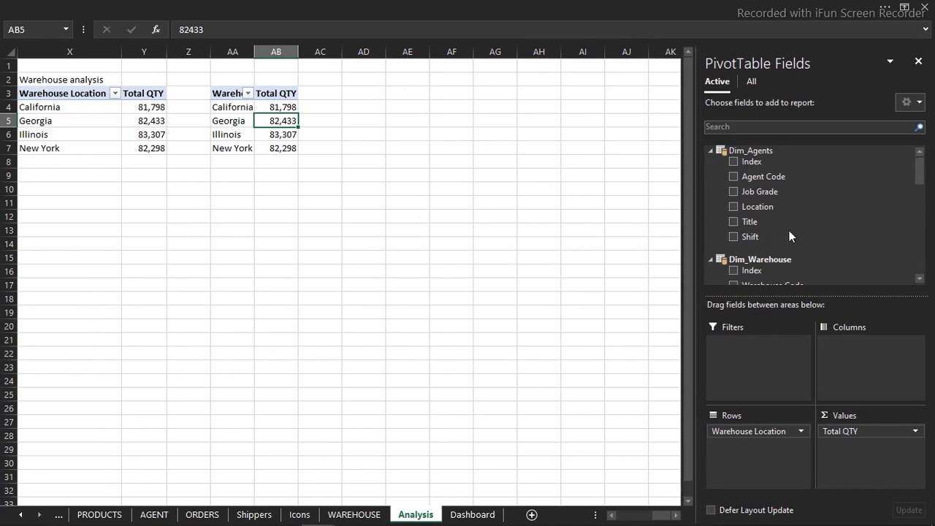
left_click_drag(837, 430, 539, 408)
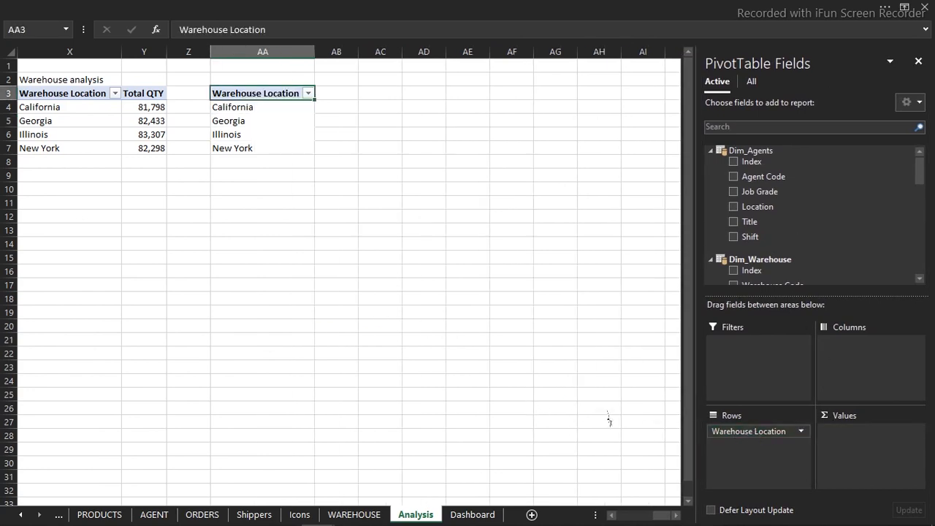
left_click_drag(651, 431, 586, 398)
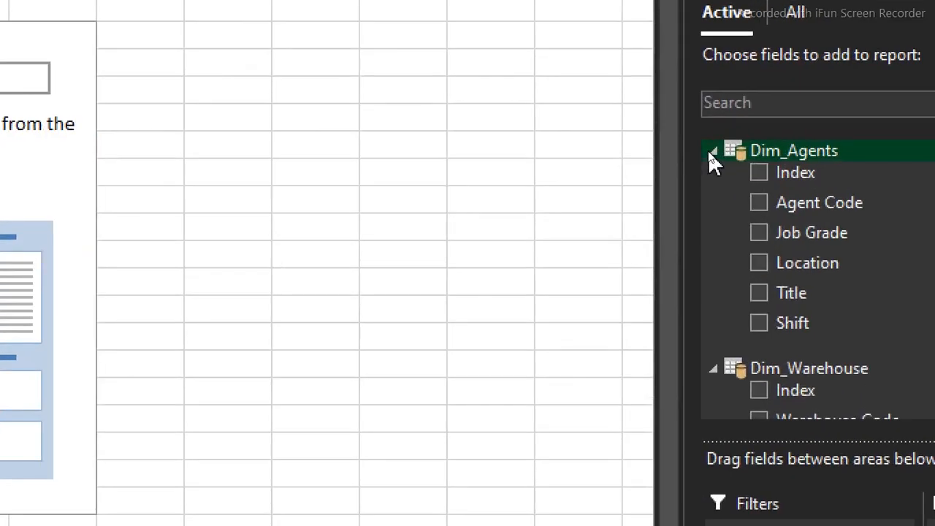
- Collapse the dimension tables in the field list and add the Total Delivery Cost measure to the empty PivotTable
left_click(709, 151)
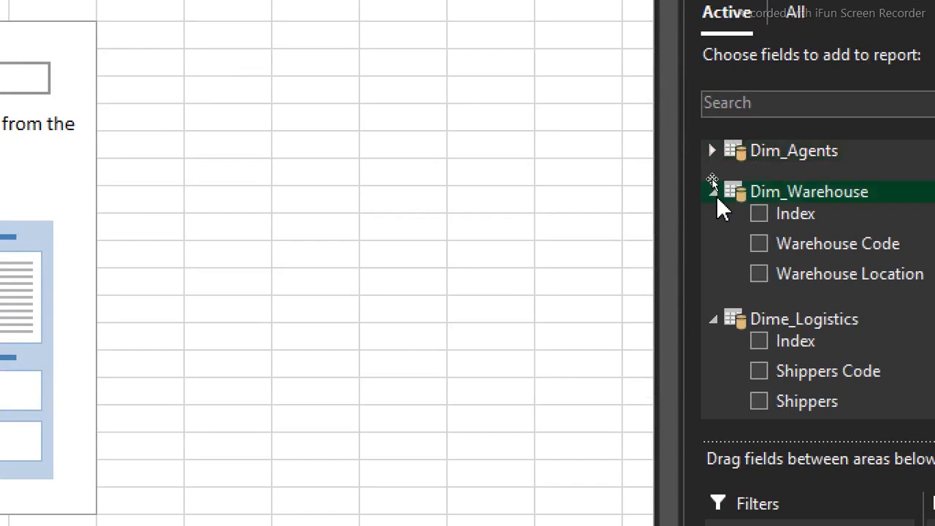
left_click(713, 190)
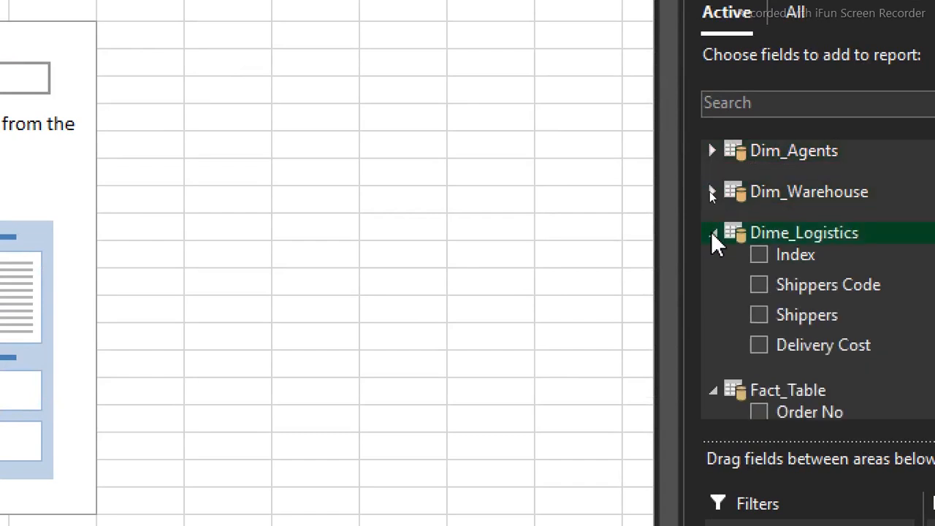
left_click(713, 233)
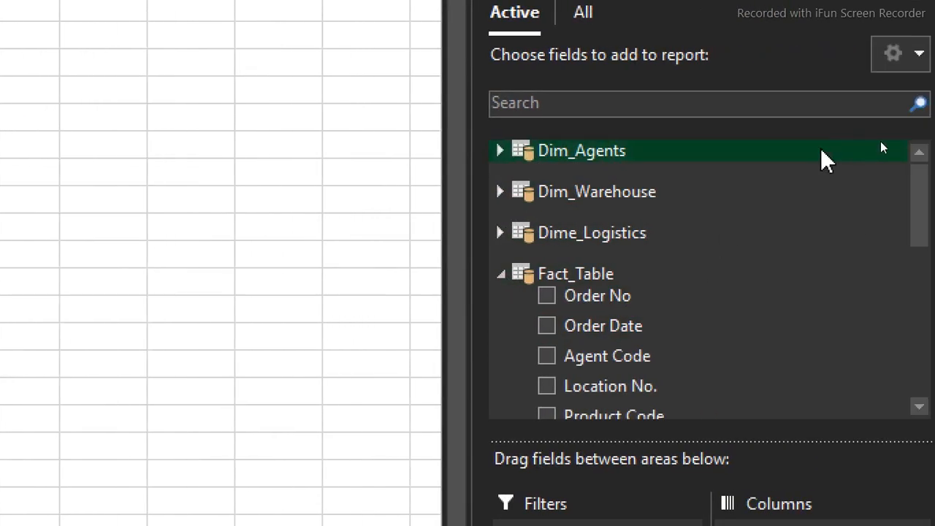
left_click_drag(906, 191, 904, 351)
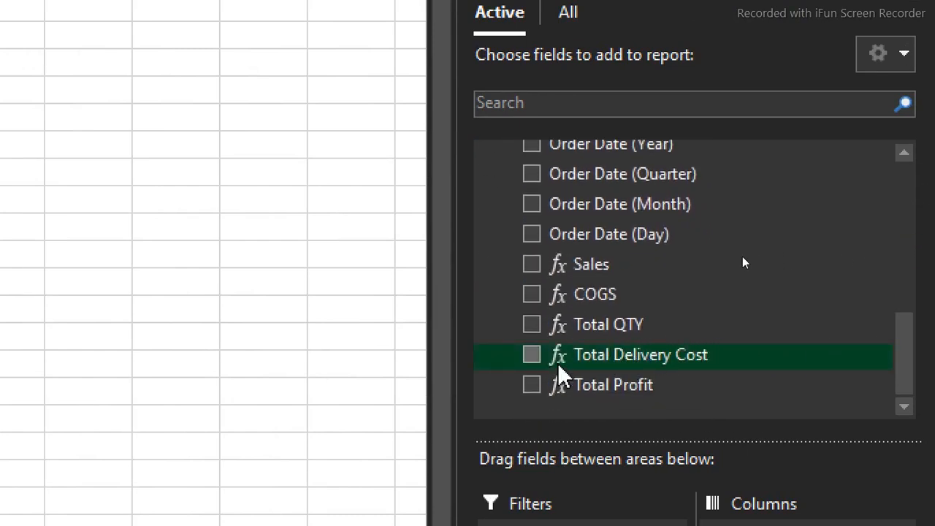
left_click(531, 356)
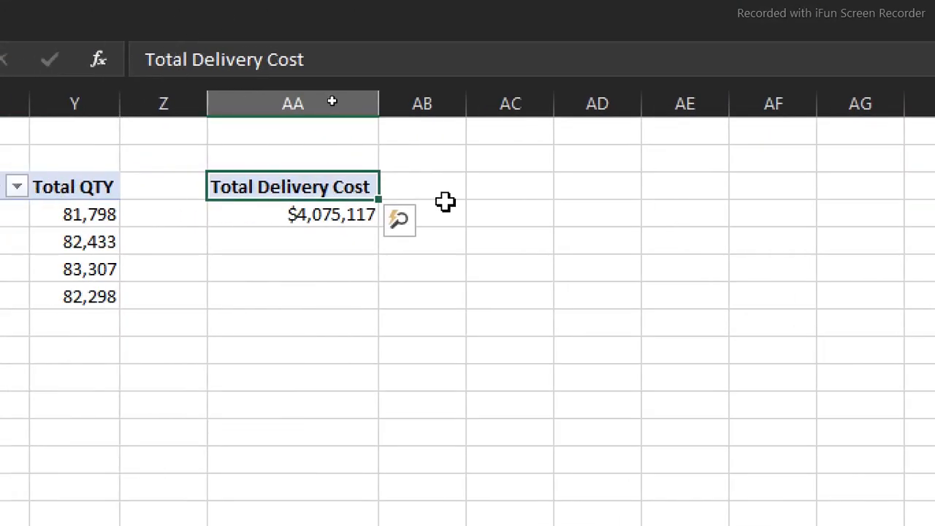
left_click(343, 213)
mouse_move(344, 213)
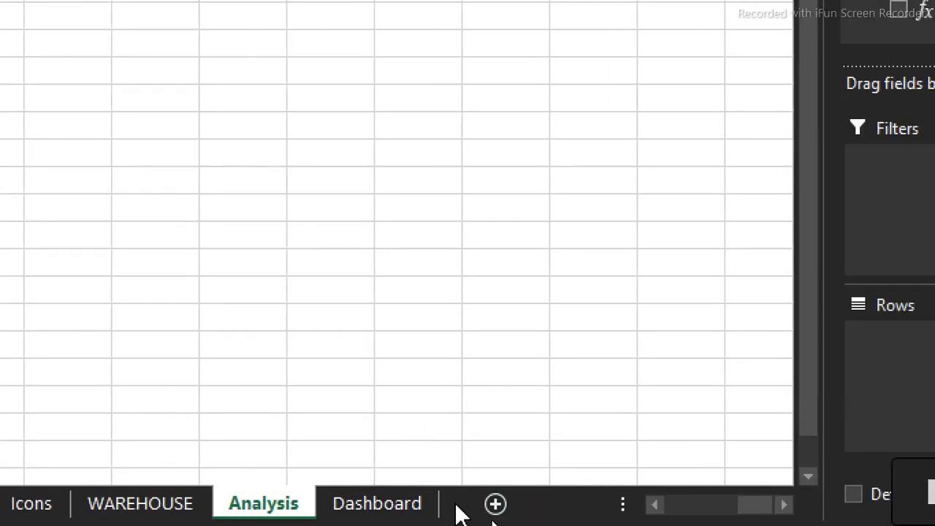
- Link the text box beside the ship icon on the Dashboard sheet to the total delivery cost with =Analysis!AA4
left_click(373, 504)
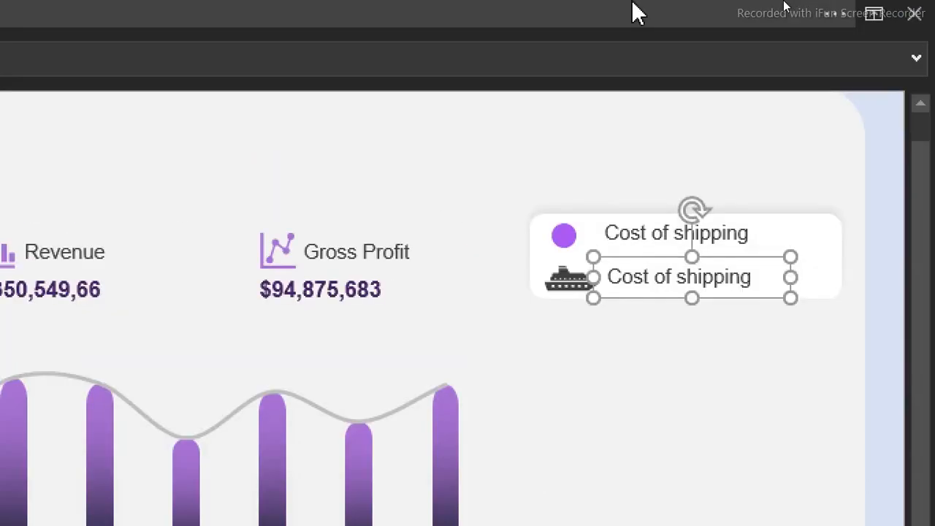
left_click(635, 6)
left_click(132, 286)
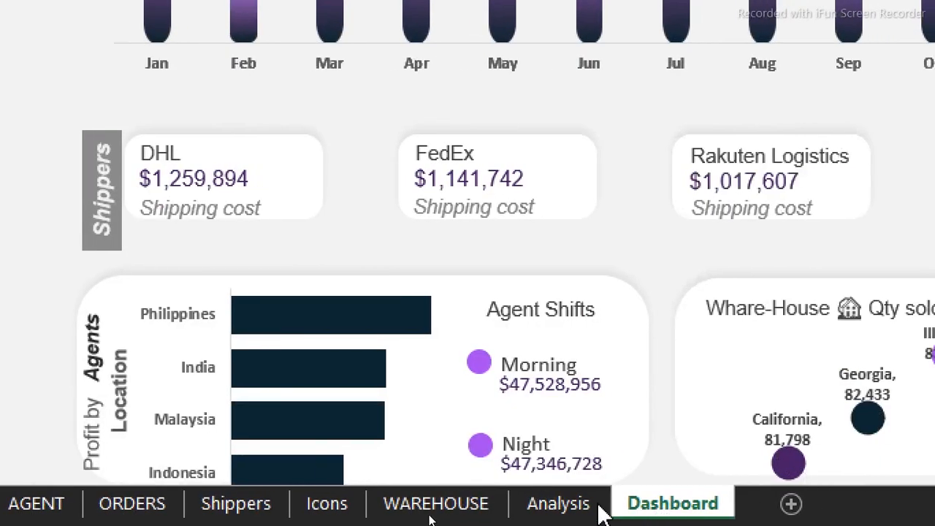
left_click(587, 510)
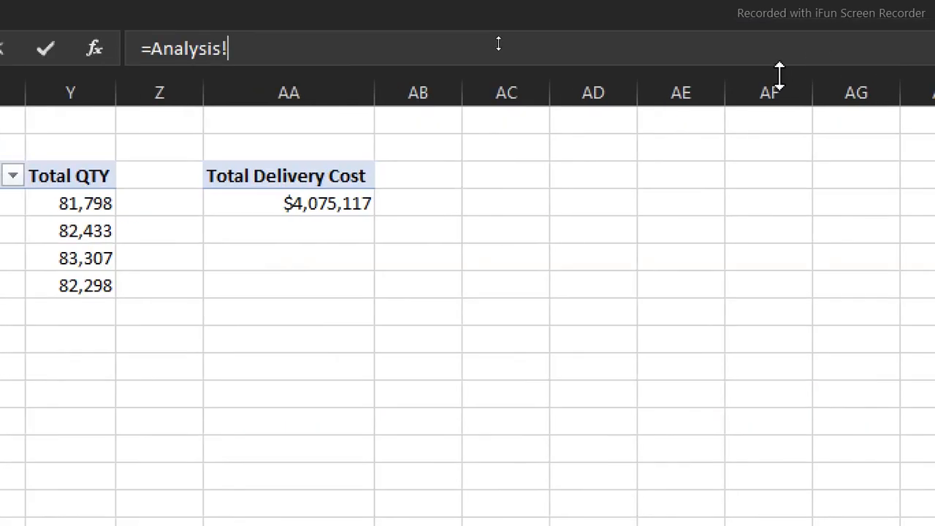
left_click(304, 202)
key("Return")
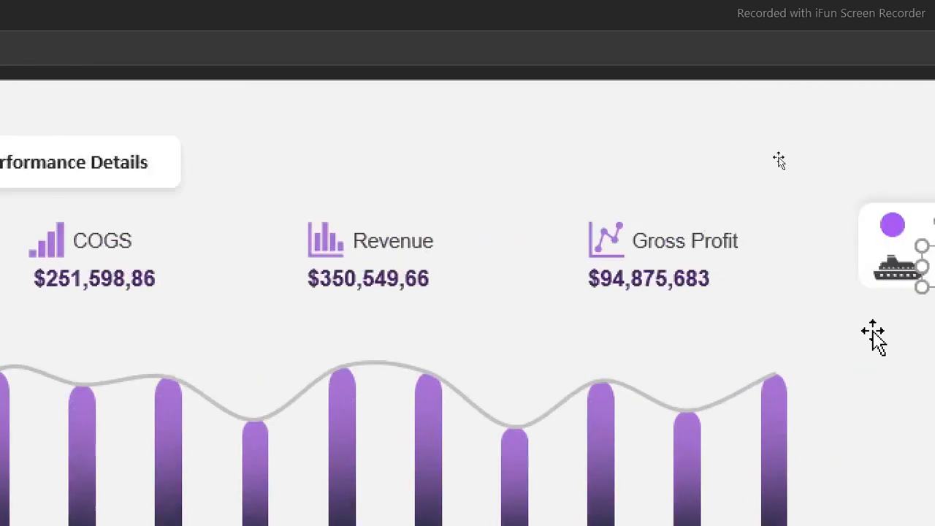
left_click(826, 285)
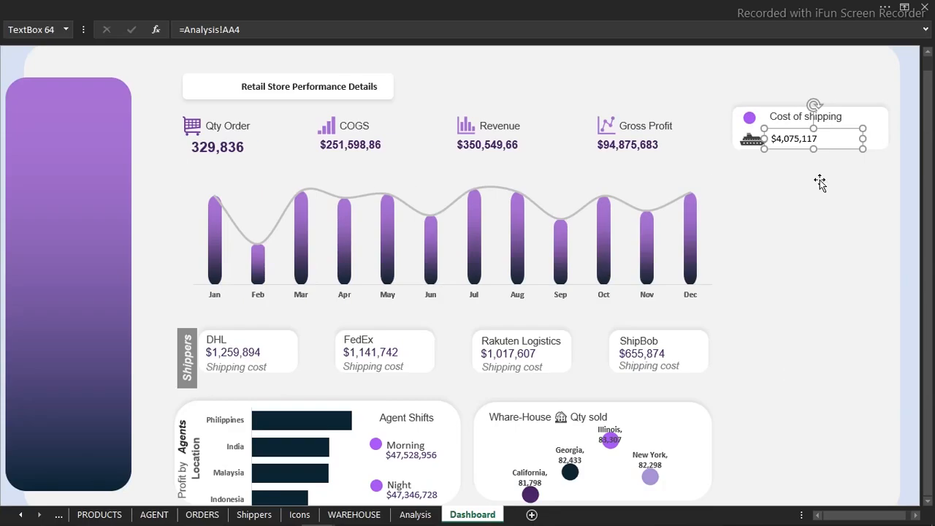
- Stack three blank cards below the Cost of shipping card and paste the labels High, Medium and Low onto them
left_click(908, 84)
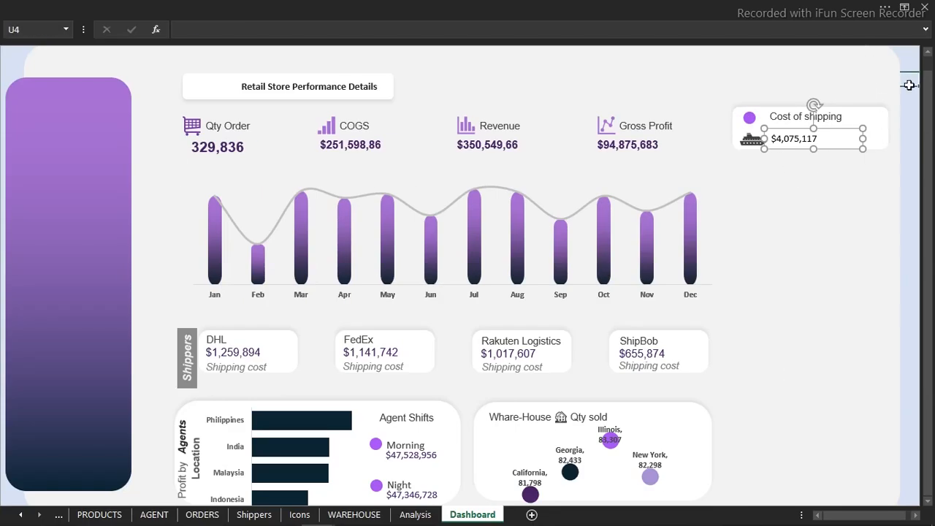
left_click(866, 314, "ctrl")
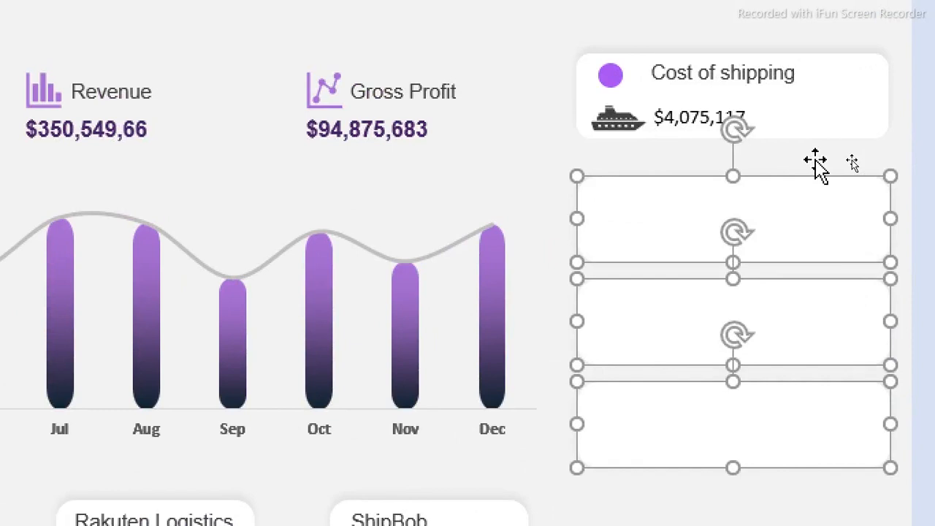
key("ctrl+v")
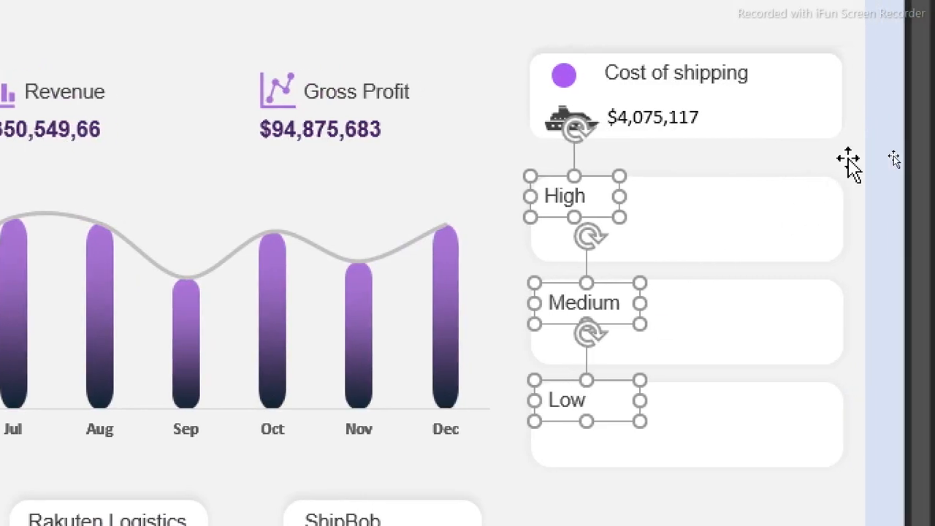
left_click(926, 155)
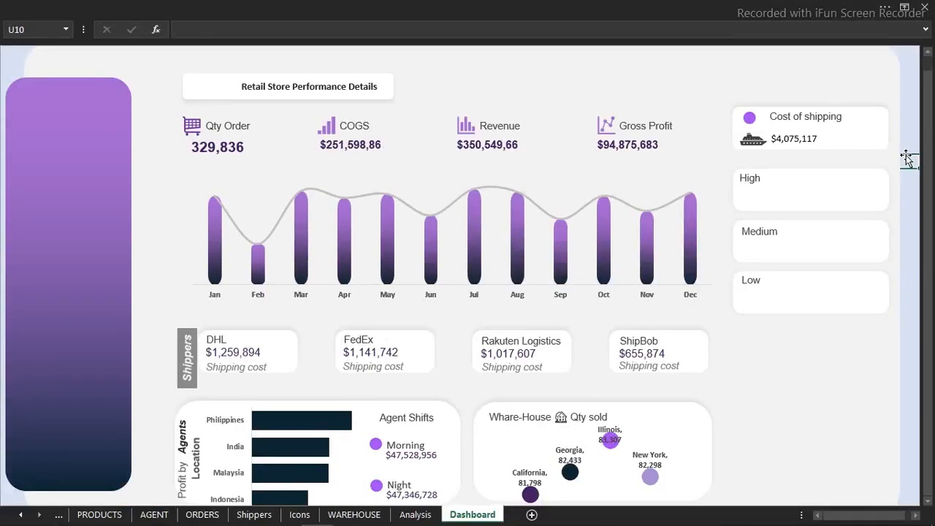
- Draw a downward line arrow about 0.24" tall and place it below the High label on its card
left_click(162, 10)
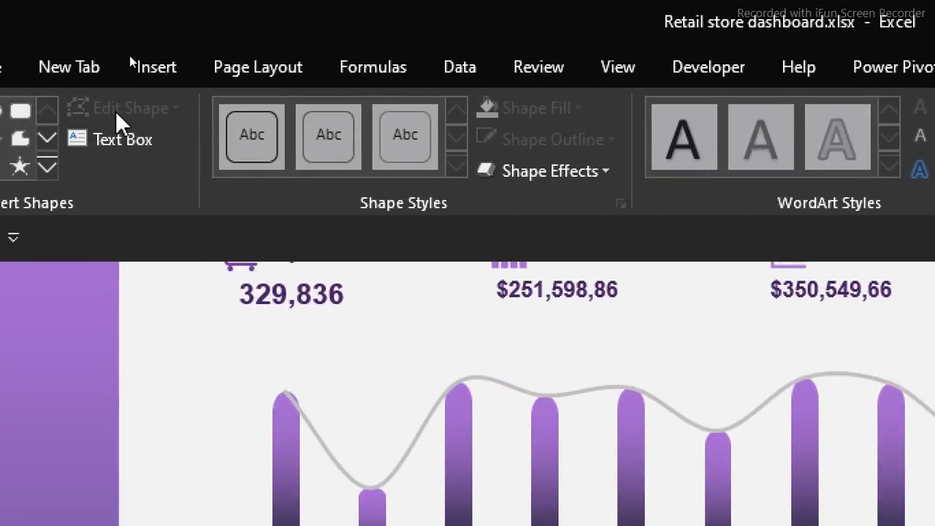
left_click(156, 73)
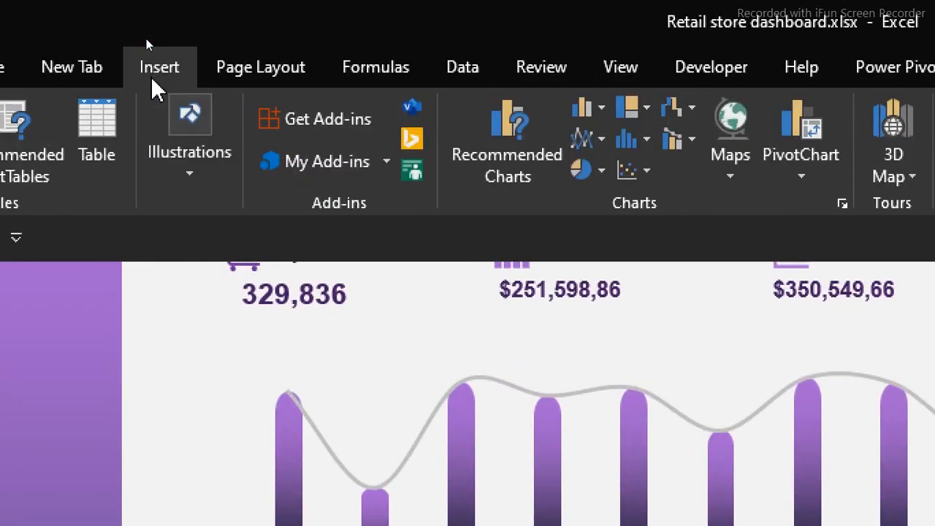
left_click(187, 175)
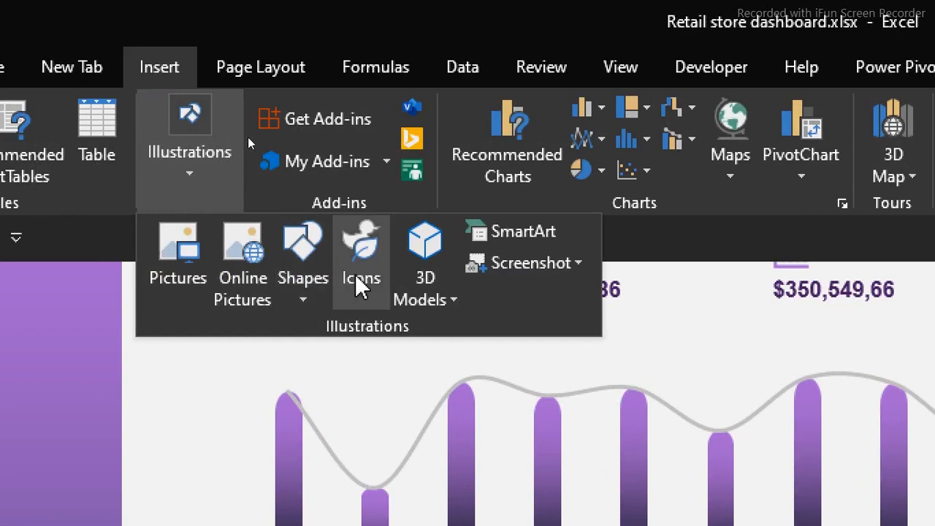
left_click(302, 292)
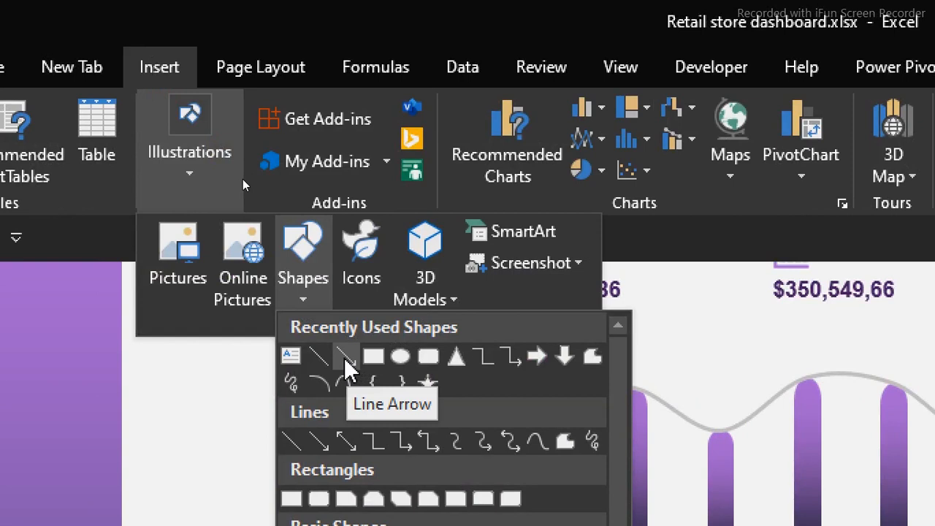
left_click(345, 358)
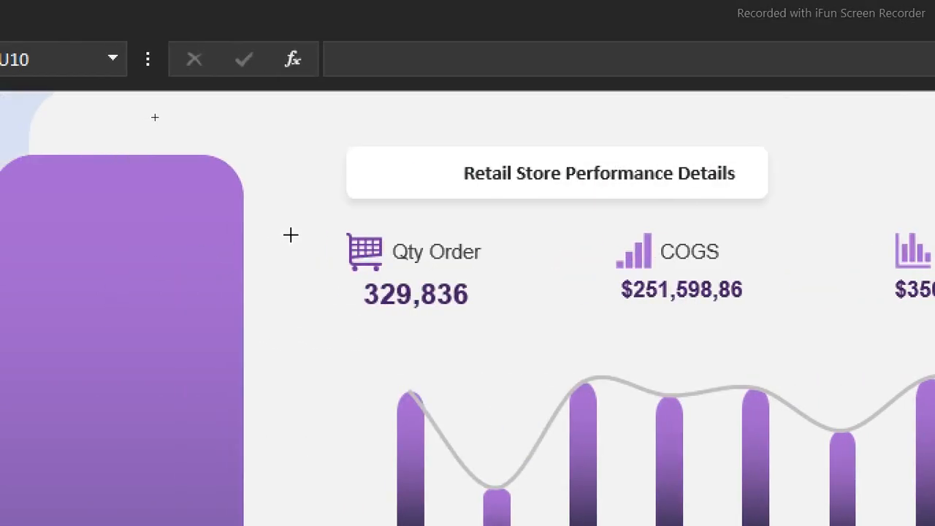
left_click_drag(290, 234, 290, 266)
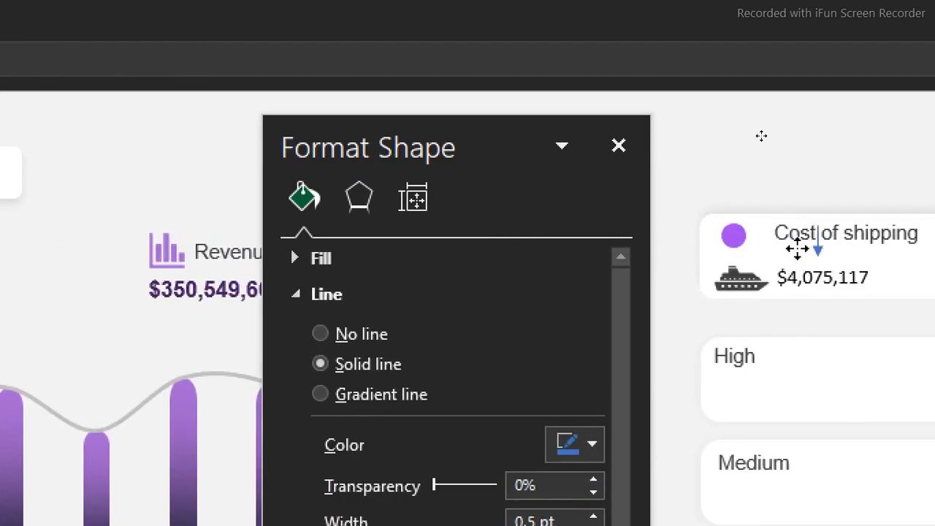
left_click_drag(798, 248, 728, 407)
left_click_drag(733, 292, 728, 339)
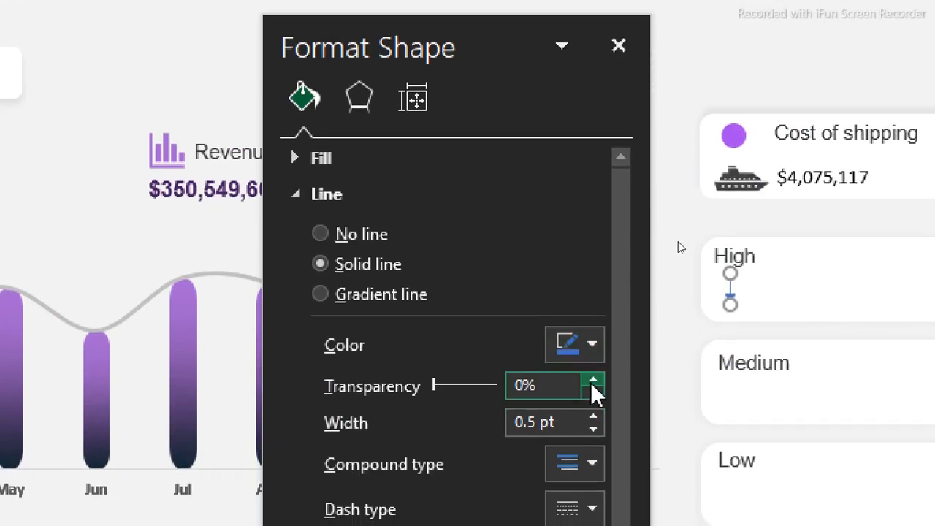
- Set the High card arrow's line width to 1.25 pt and its colour to the standard green
left_click(593, 415)
left_click(593, 416)
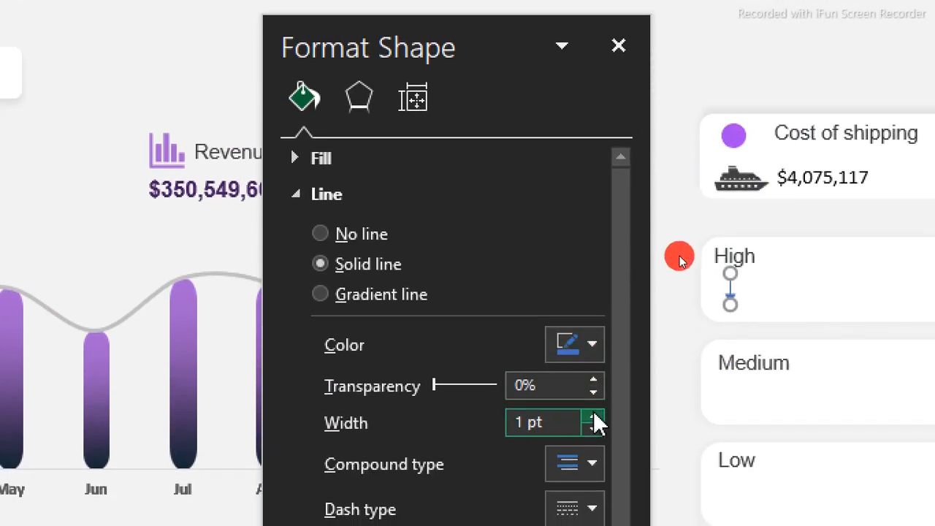
left_click(594, 416)
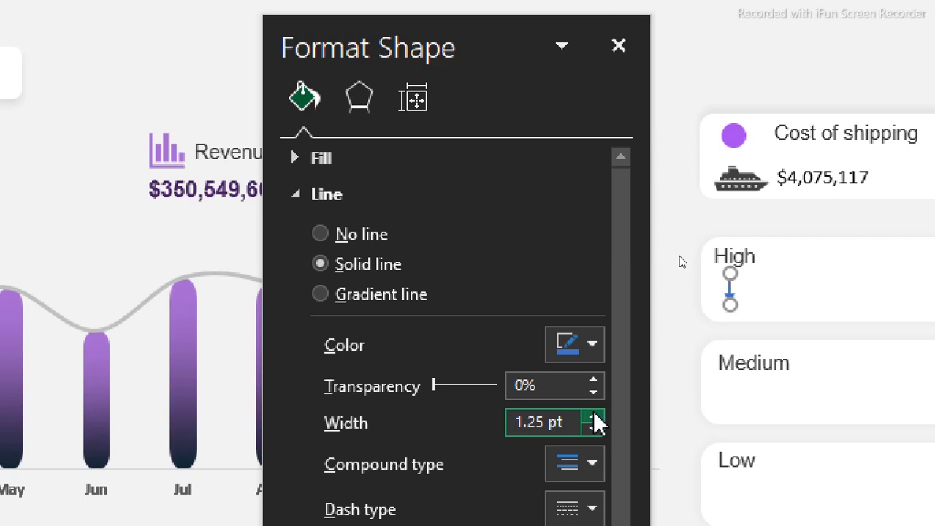
left_click(592, 348)
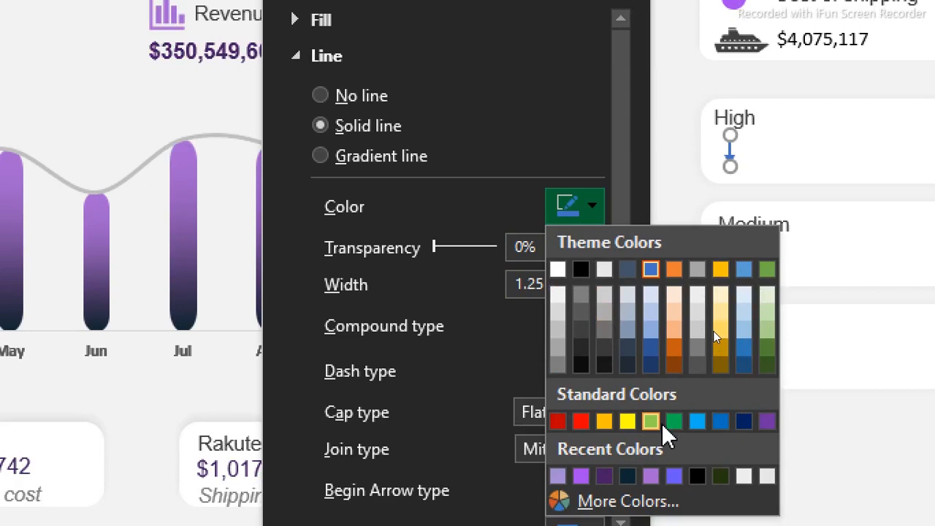
left_click(673, 422)
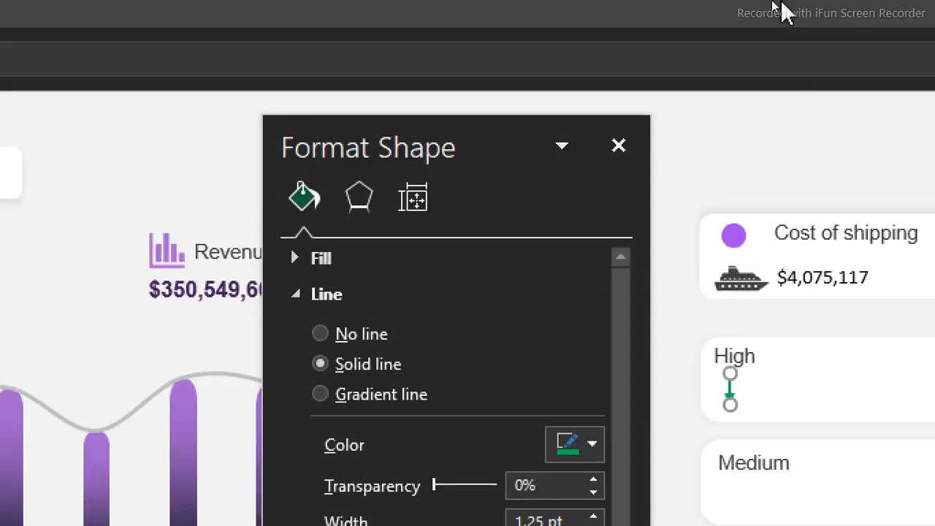
- Flip the green arrow on the High card vertically
left_click(760, 20)
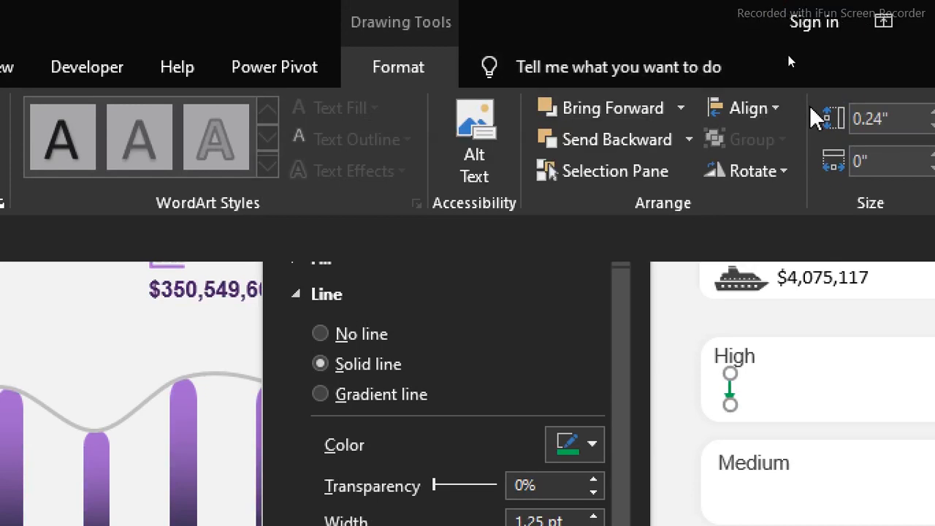
left_click(784, 171)
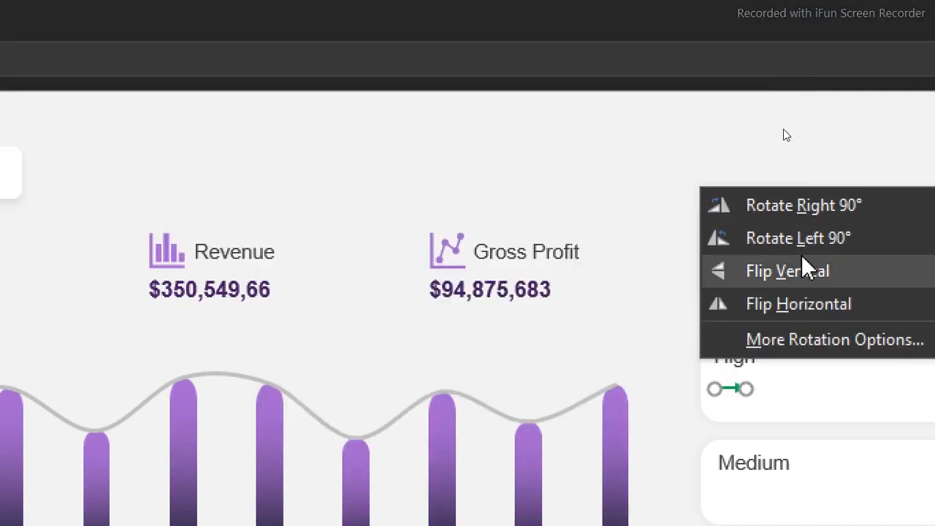
left_click(801, 273)
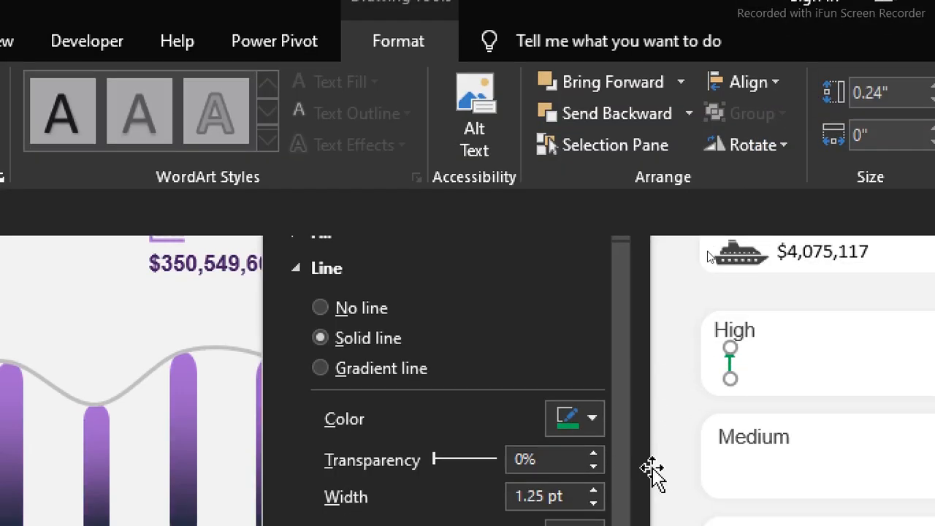
- Duplicate the green upward arrow and flip the copy vertically
key("ctrl+d")
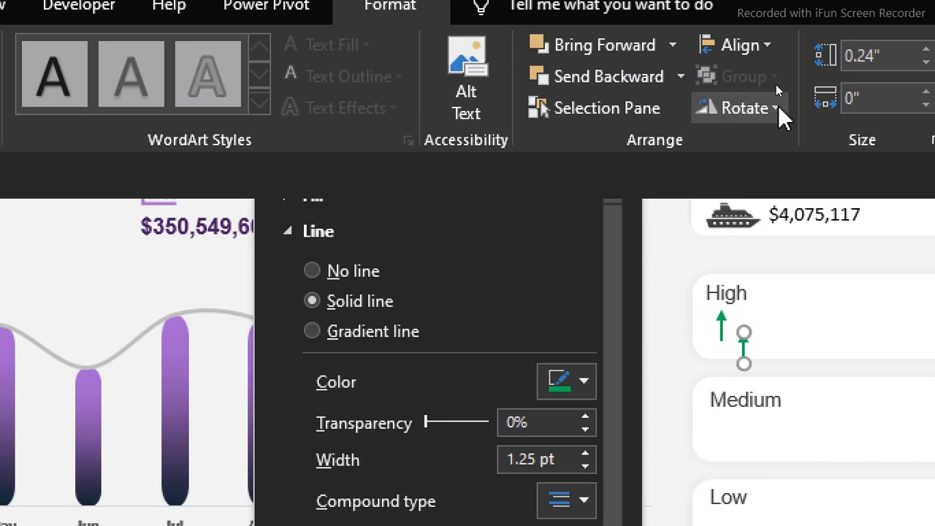
left_click(778, 109)
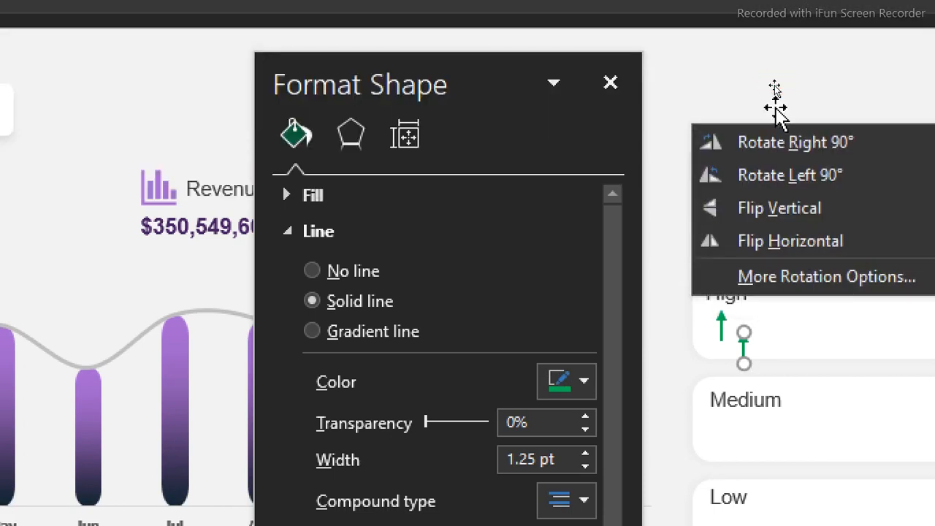
left_click(803, 208)
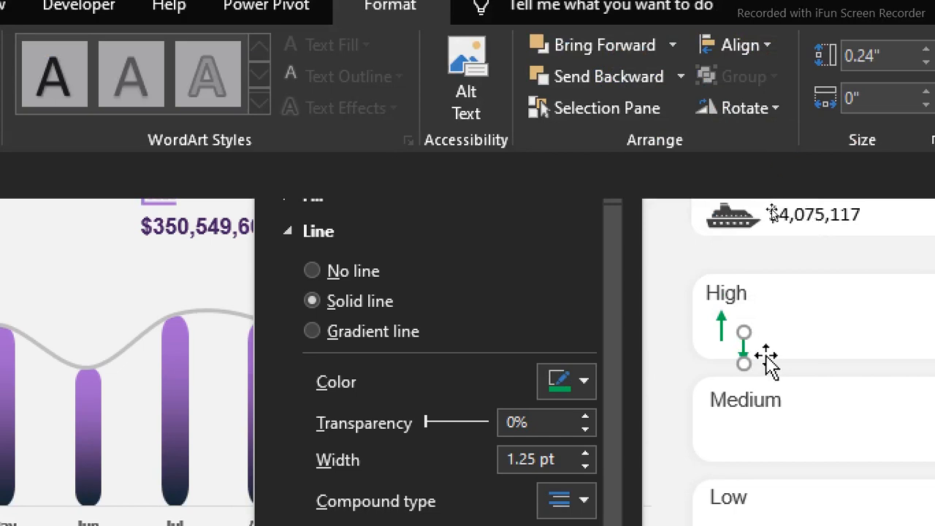
- Duplicate the downward arrow and set the new copy's rotation to -45°
key("ctrl+d")
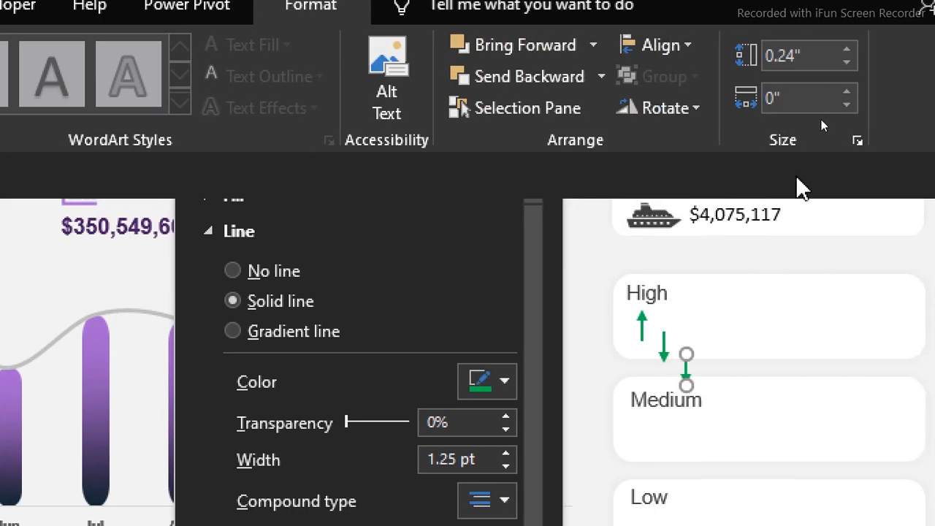
left_click(693, 108)
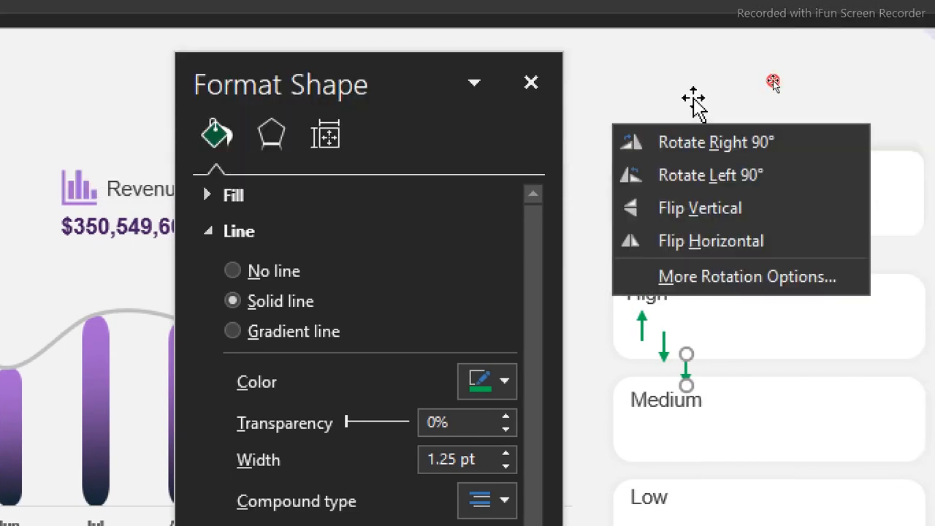
left_click(704, 278)
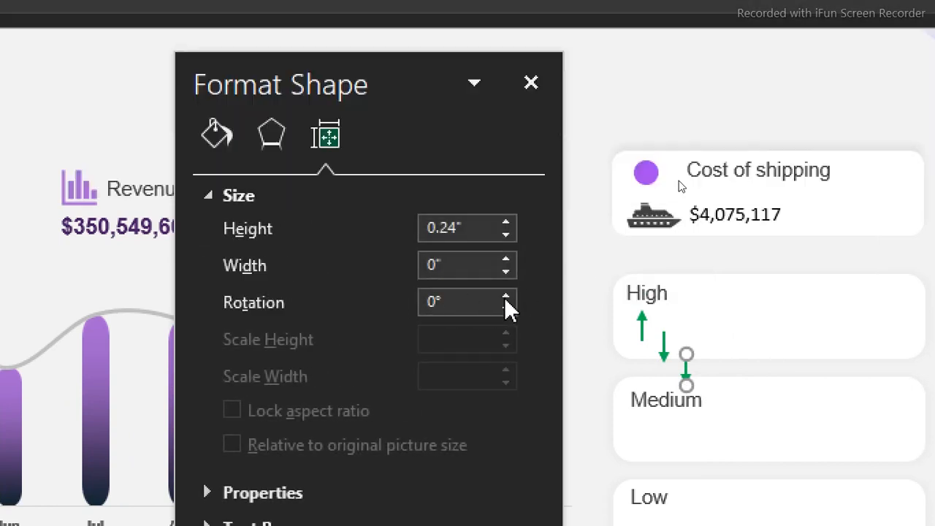
left_click(506, 296)
left_click(505, 297)
left_click(506, 297)
left_click(505, 297)
left_click(506, 297)
left_click(506, 308)
left_click(505, 308)
left_click(505, 308)
left_click(505, 307)
left_click_drag(506, 308, 509, 304)
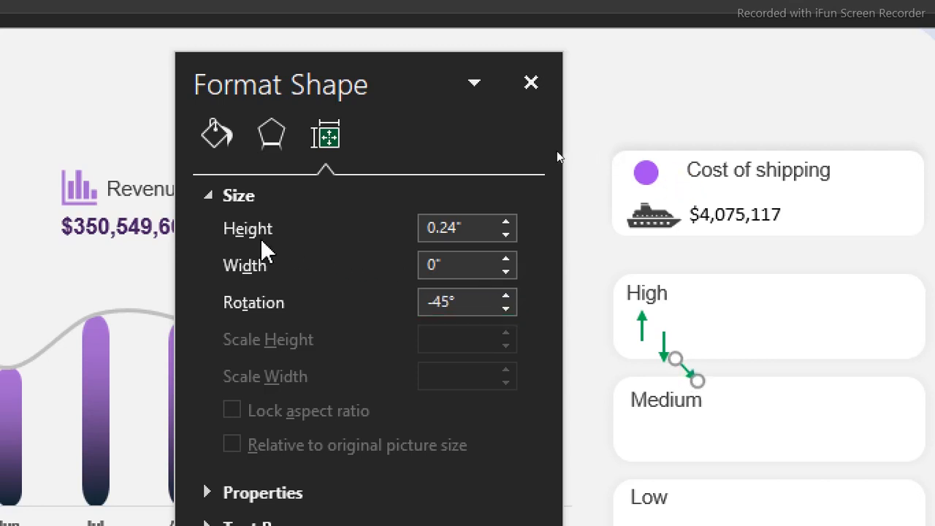
- Recolour the diagonal arrow with the recent dark navy and the downward arrow with the standard dark red
left_click(215, 136)
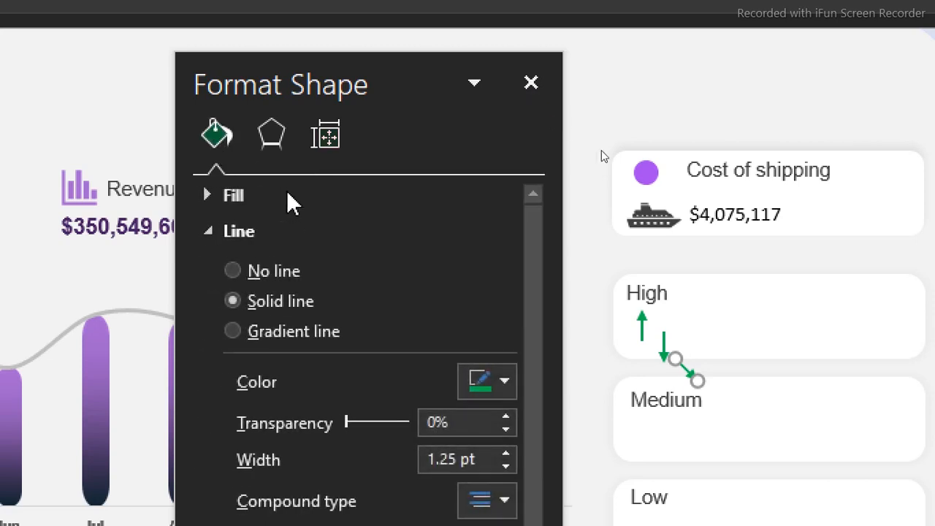
left_click(506, 378)
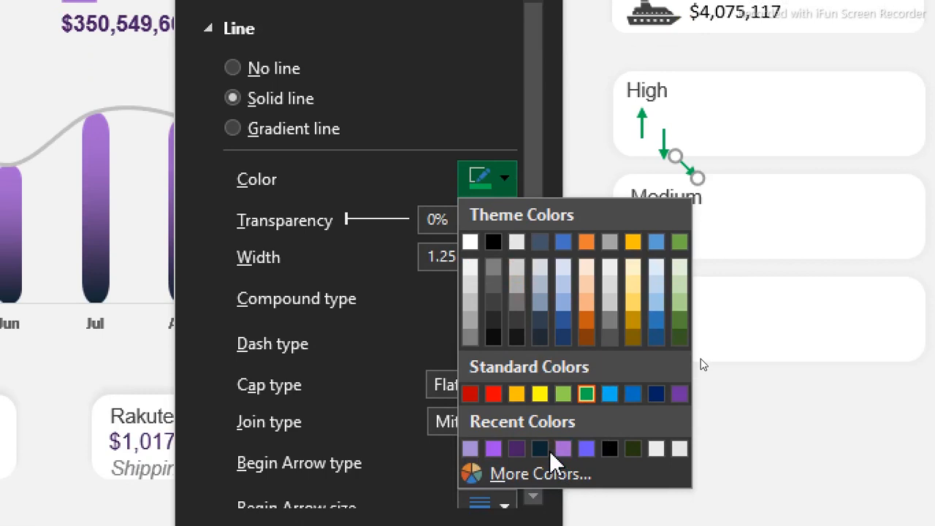
left_click(539, 448)
left_click_drag(664, 139, 661, 136)
left_click(502, 180)
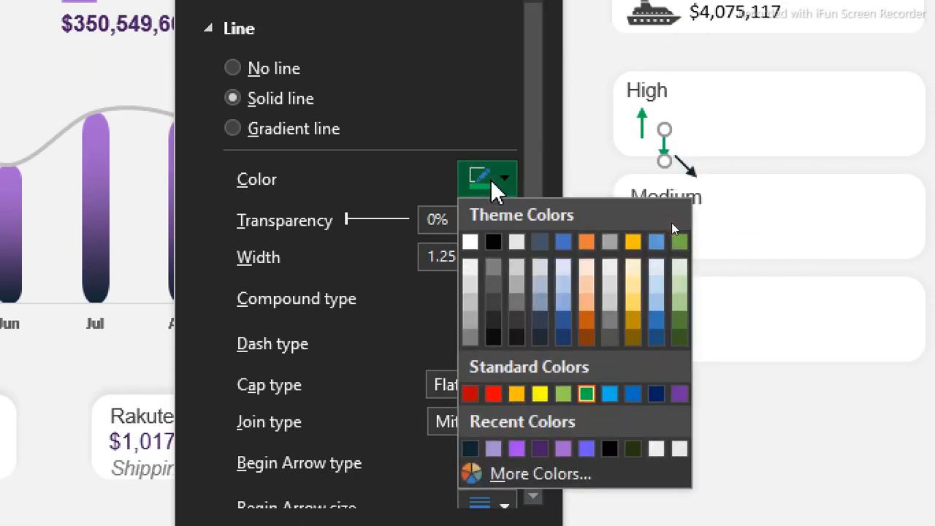
left_click(471, 395)
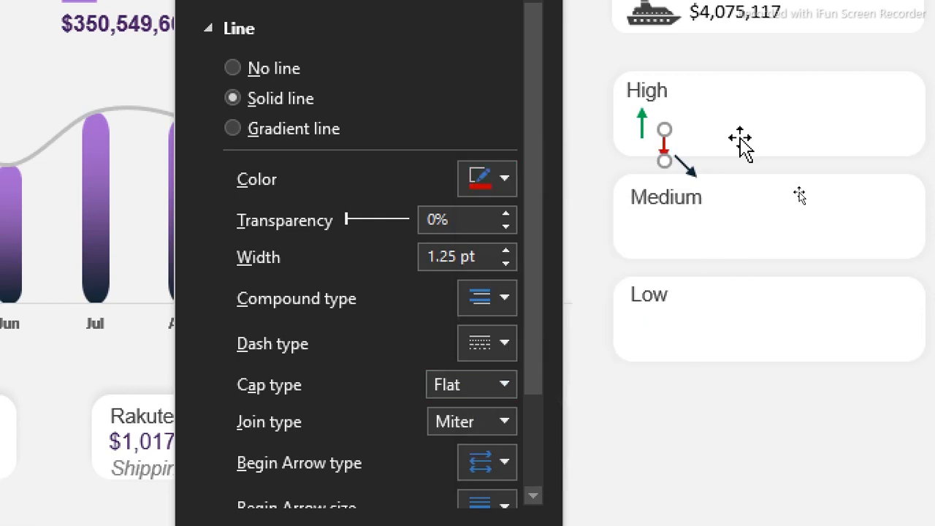
- Move the red arrow onto the Low card and the diagonal arrow onto the Medium card, and close the shape formatting pane
left_click_drag(662, 143, 647, 324)
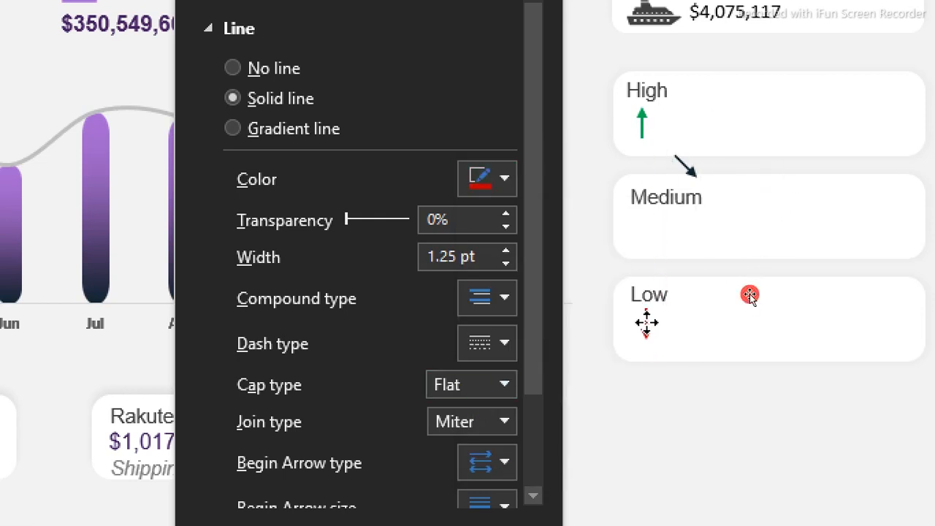
left_click_drag(687, 168, 666, 241)
left_click(759, 251)
left_click(667, 237)
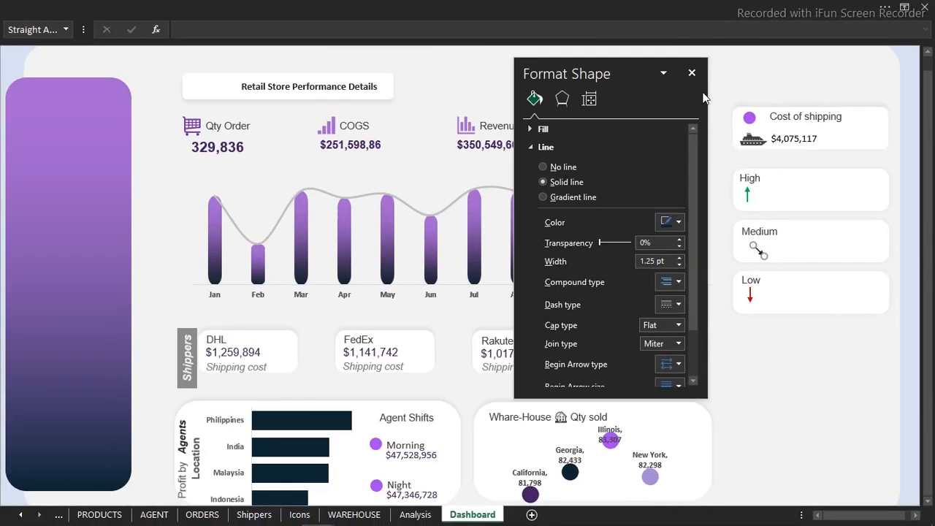
left_click(693, 74)
left_click(906, 106)
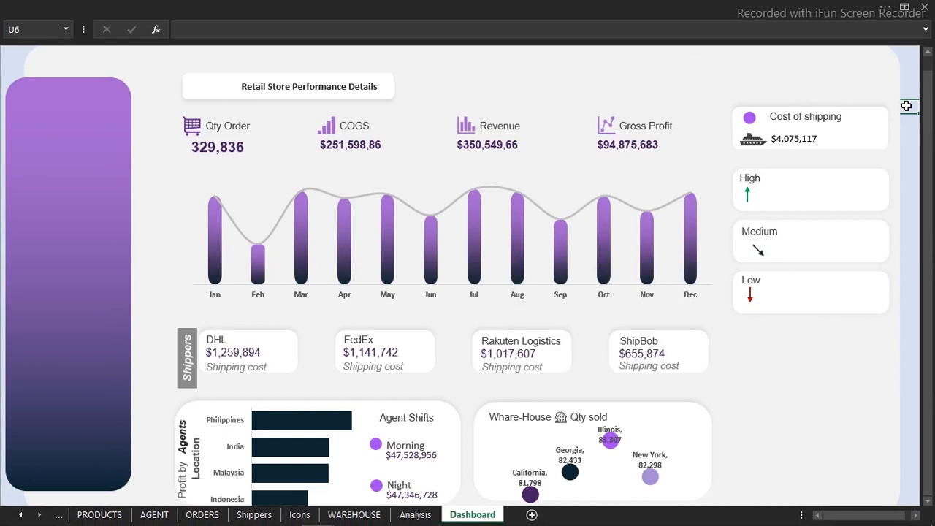
mouse_move(553, 523)
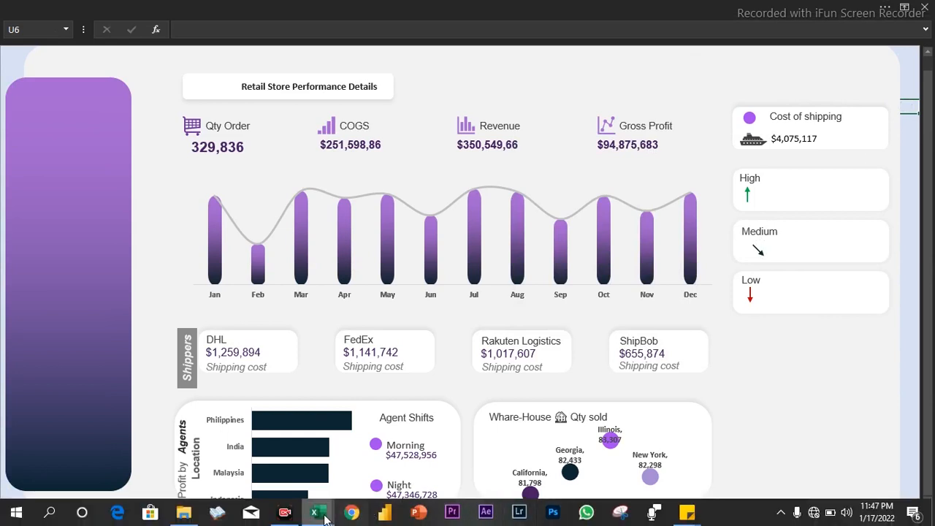
mouse_move(325, 520)
left_click(401, 455)
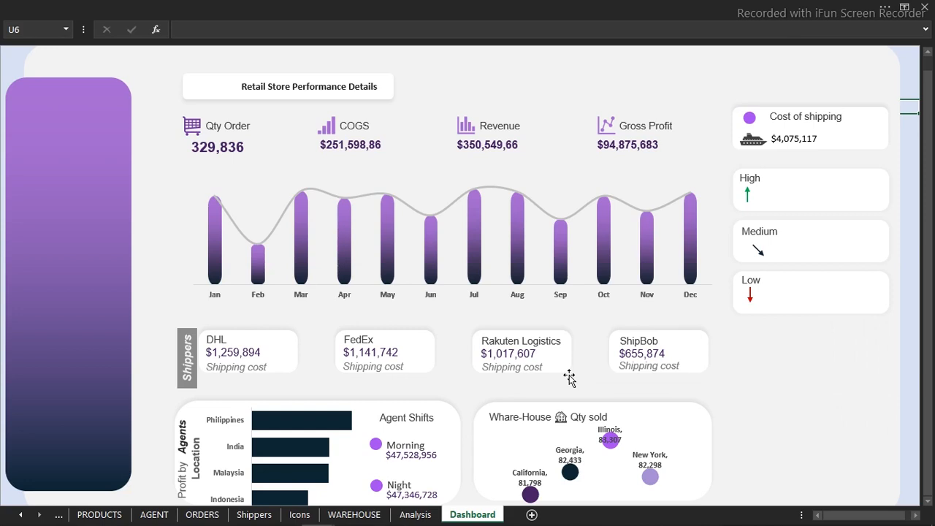
- Copy the Total Delivery Cost PivotTable on the Analysis sheet to cell AC3 and add Cs transformation to the copy's rows
left_click(415, 515)
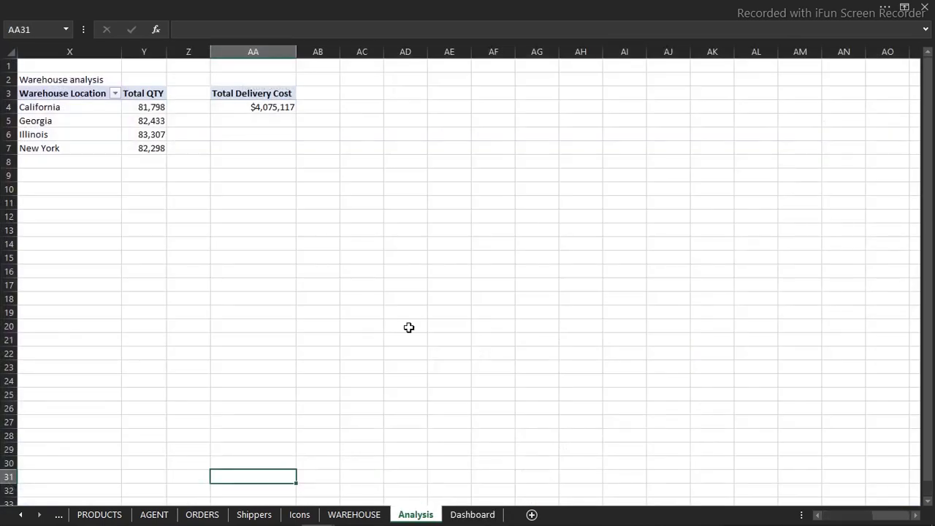
left_click_drag(249, 97, 257, 106)
left_click(362, 94)
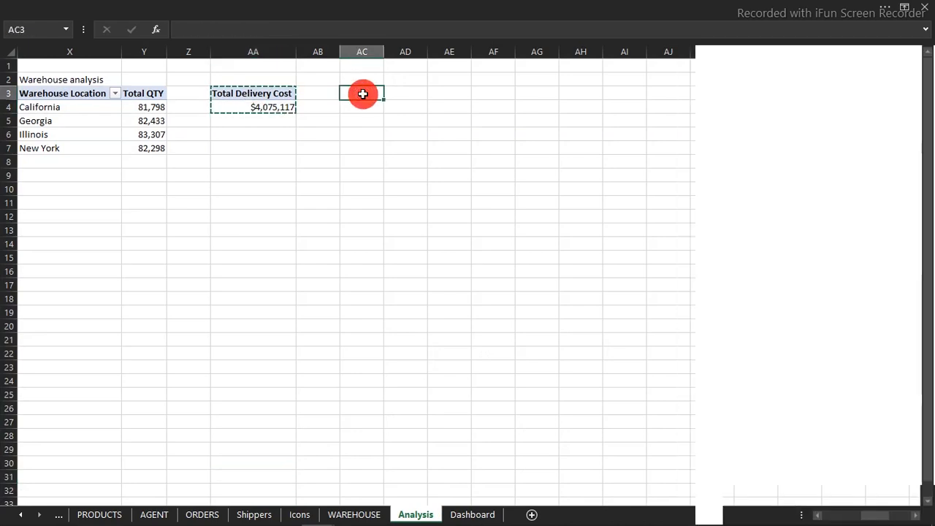
key("ctrl+v")
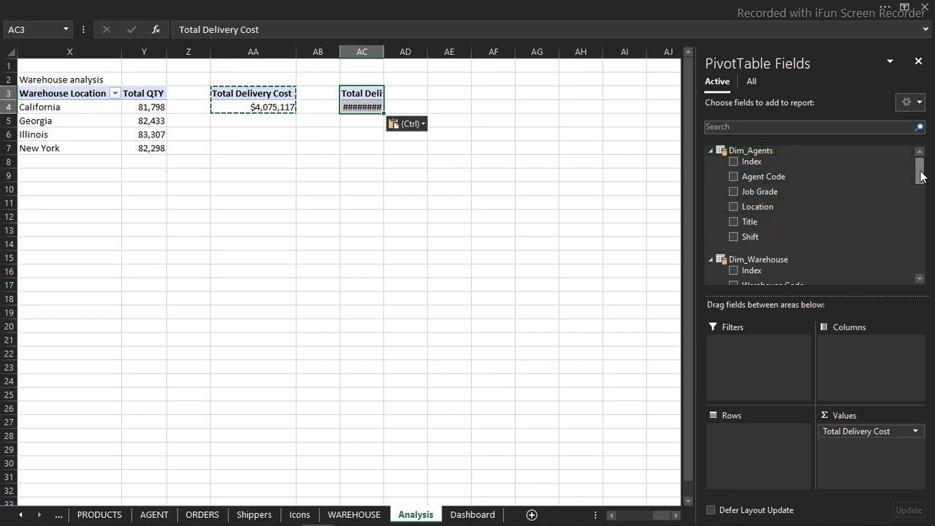
left_click_drag(921, 175, 920, 246)
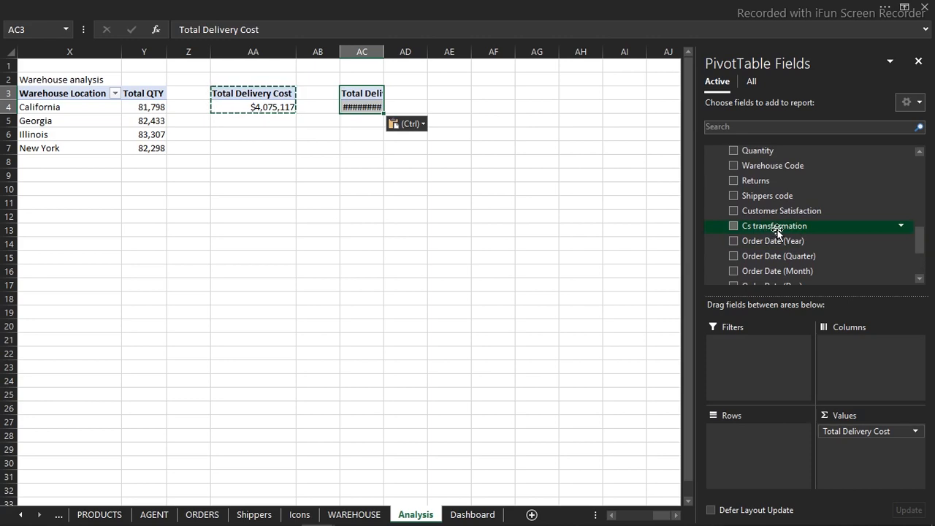
left_click_drag(778, 231, 770, 463)
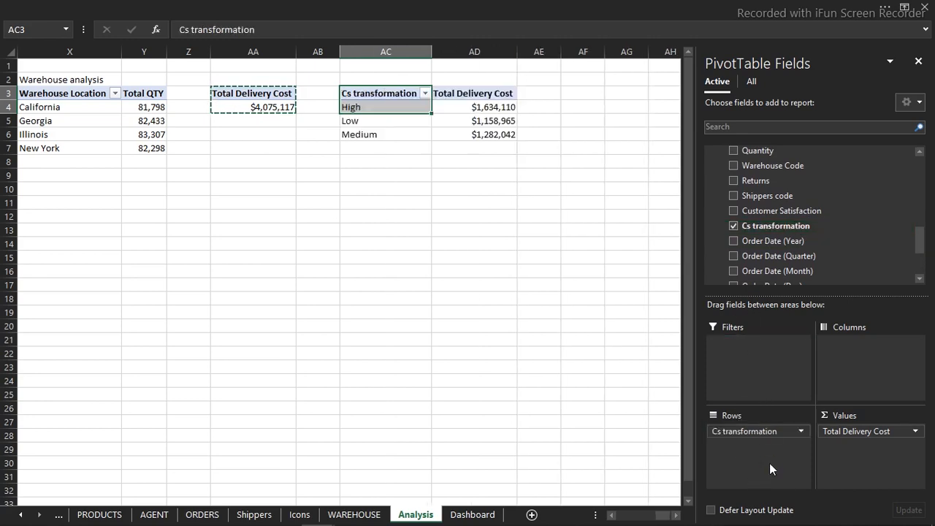
left_click(474, 272)
left_click(478, 120)
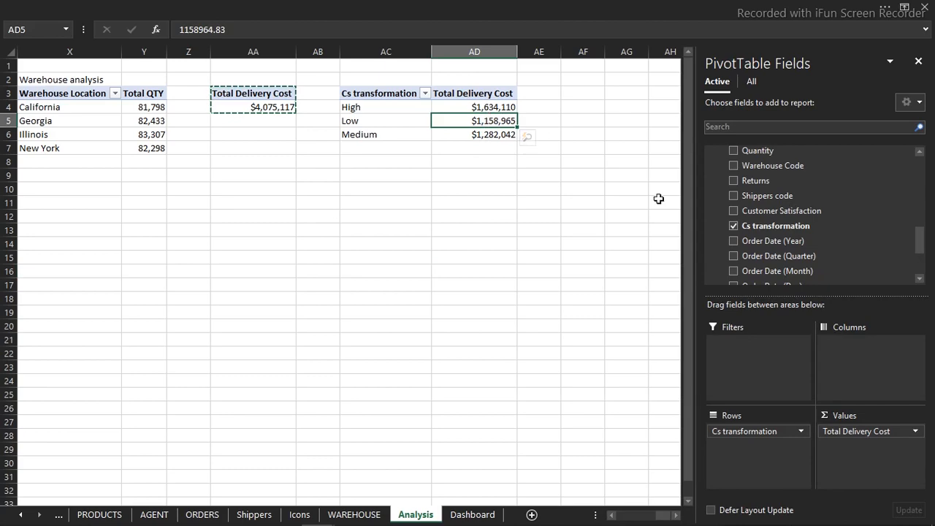
key("ctrl+q")
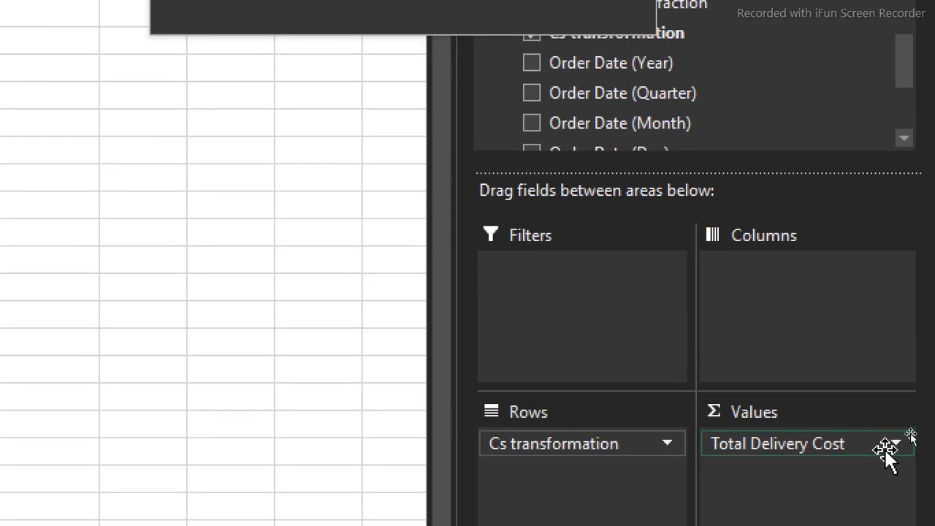
left_click(896, 443)
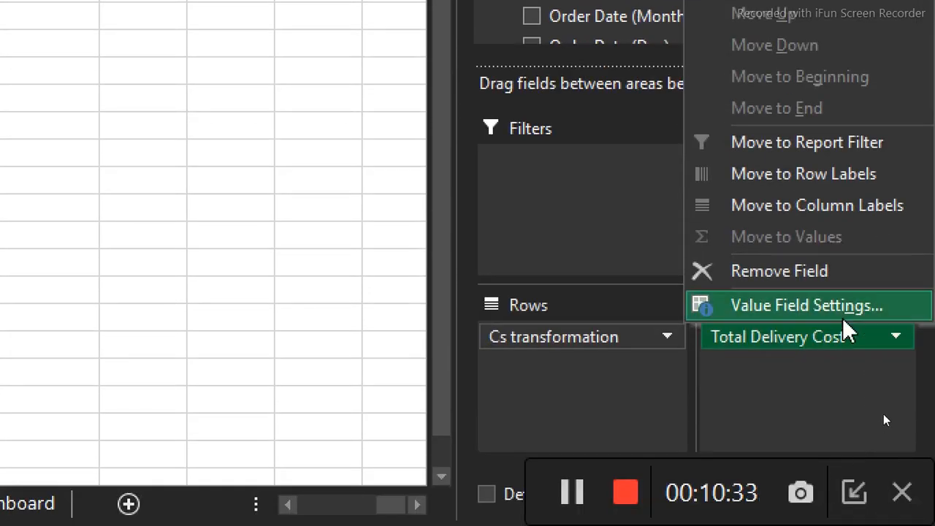
left_click(800, 311)
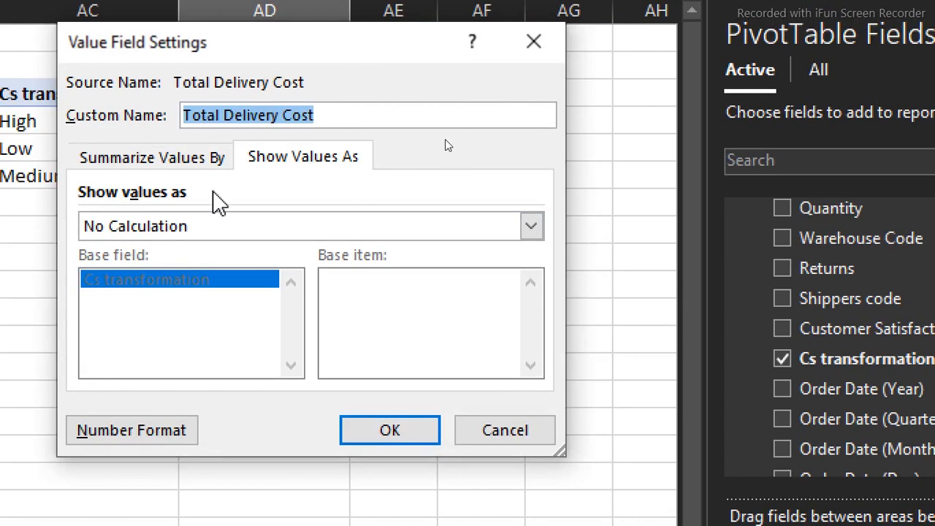
left_click(189, 164)
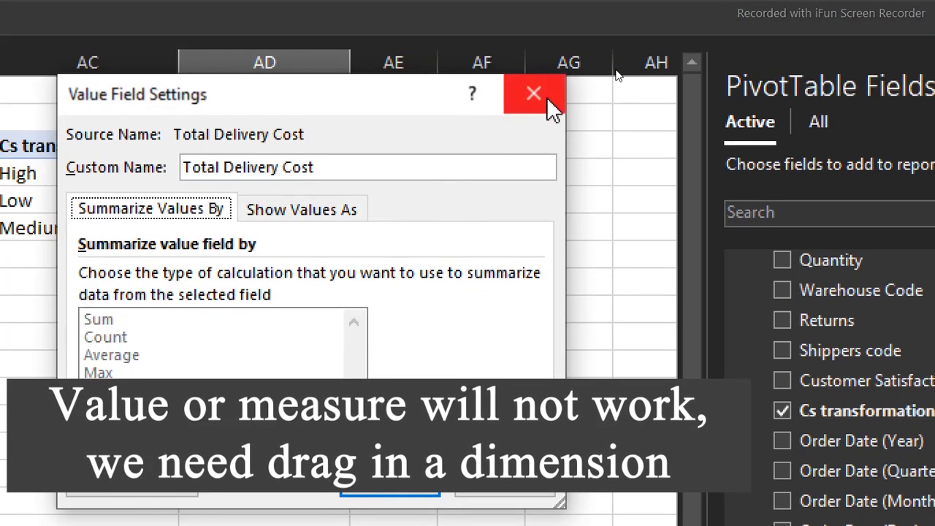
left_click(545, 44)
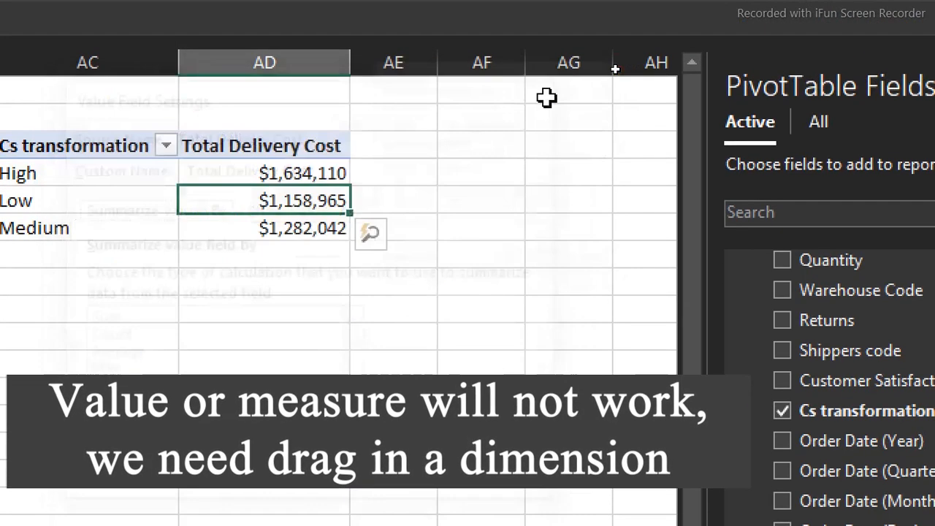
- Replace Total Delivery Cost in the customer satisfaction PivotTable's values with two counts of Cs transformation
left_click(314, 175)
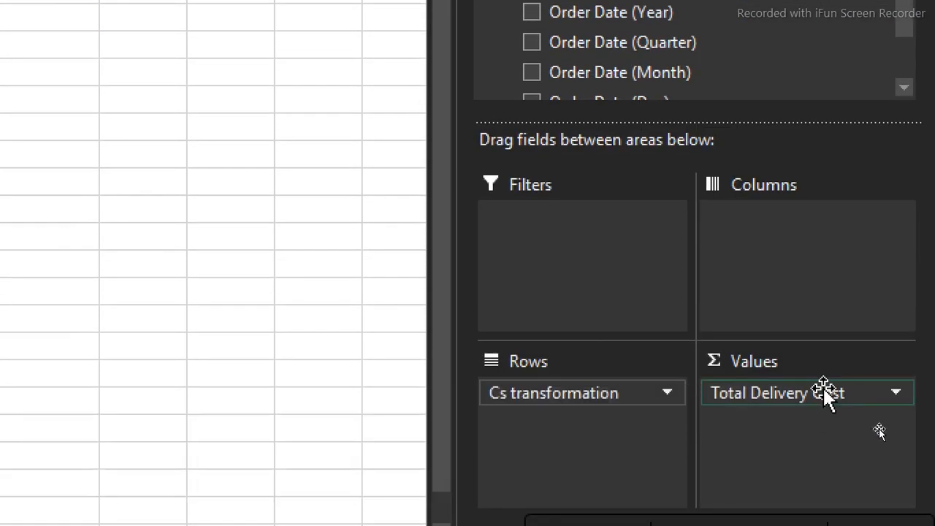
left_click_drag(823, 387, 260, 446)
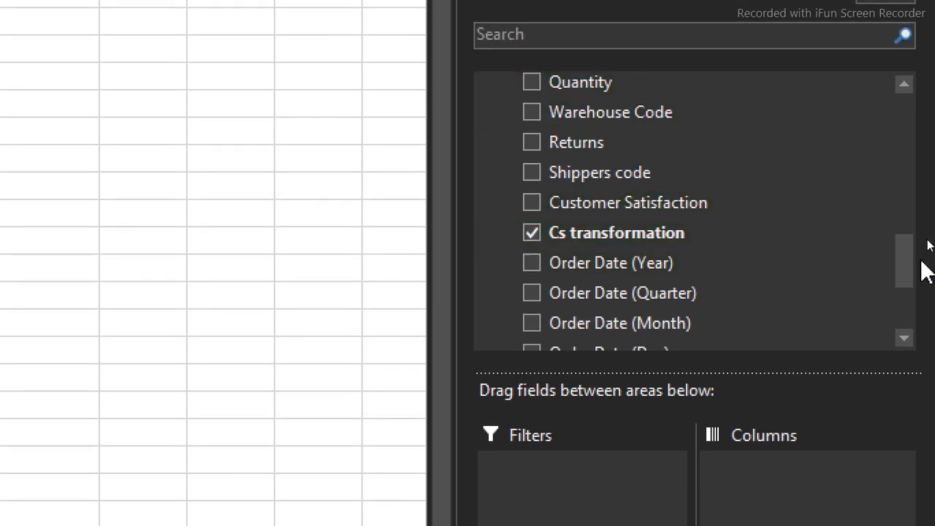
left_click_drag(909, 271, 908, 198)
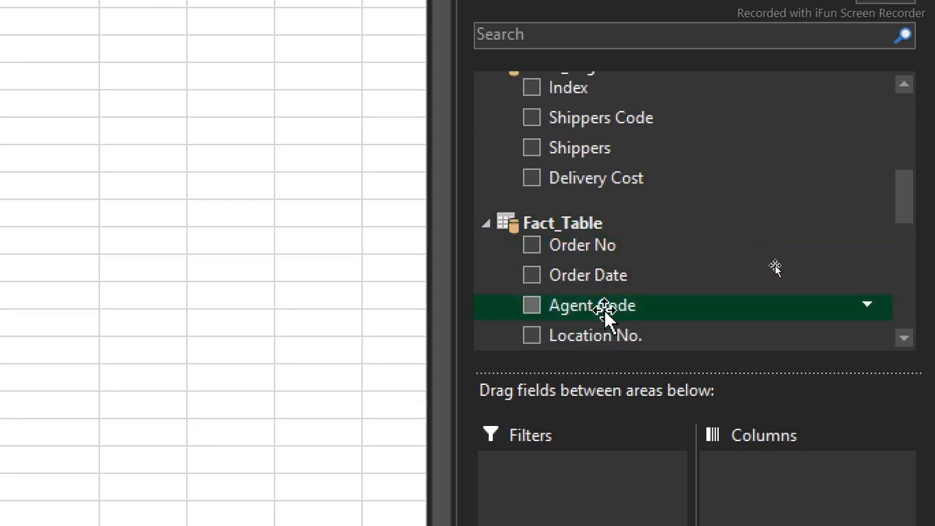
left_click_drag(898, 183, 901, 255)
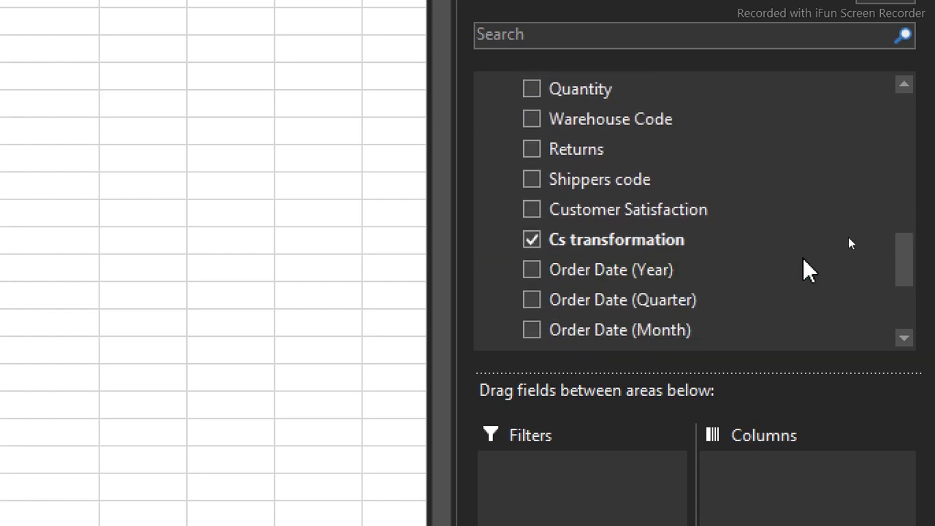
left_click_drag(644, 248, 829, 454)
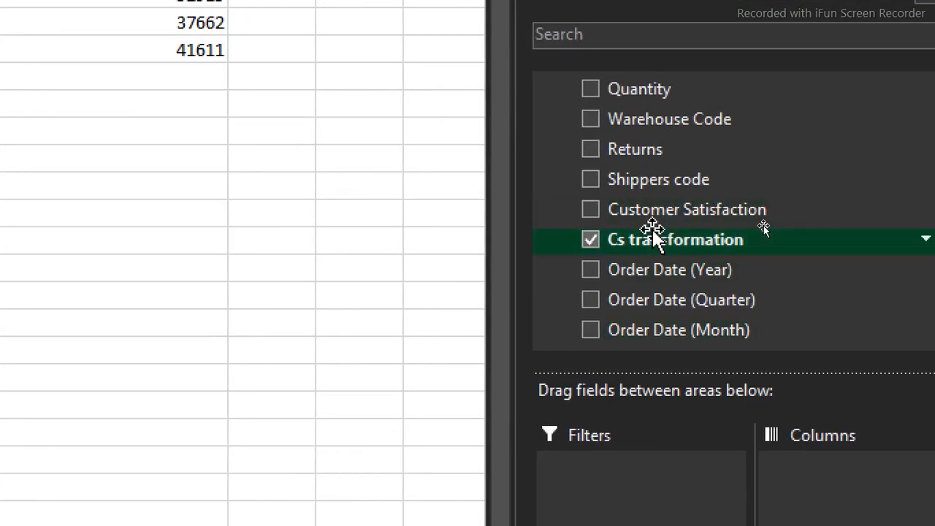
left_click_drag(655, 241, 810, 445)
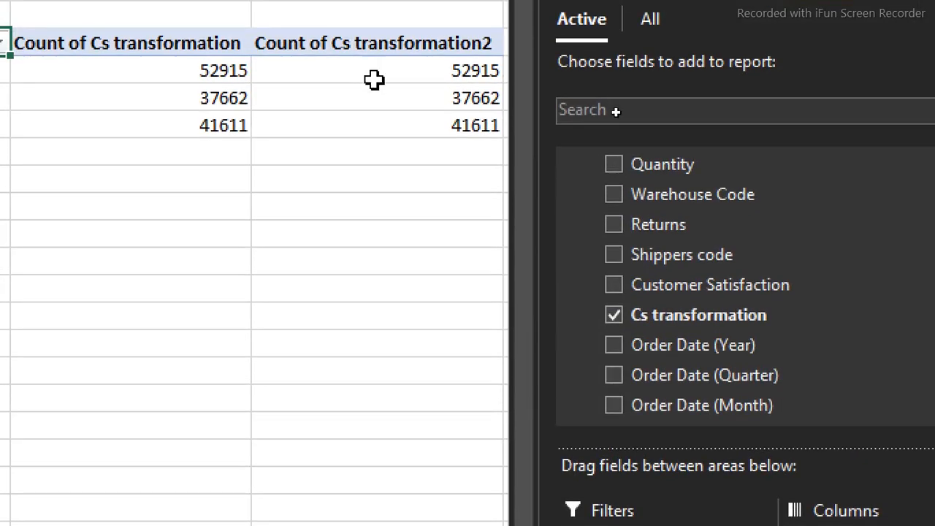
- Show the second Cs transformation count as % of Grand Total
left_click(383, 86)
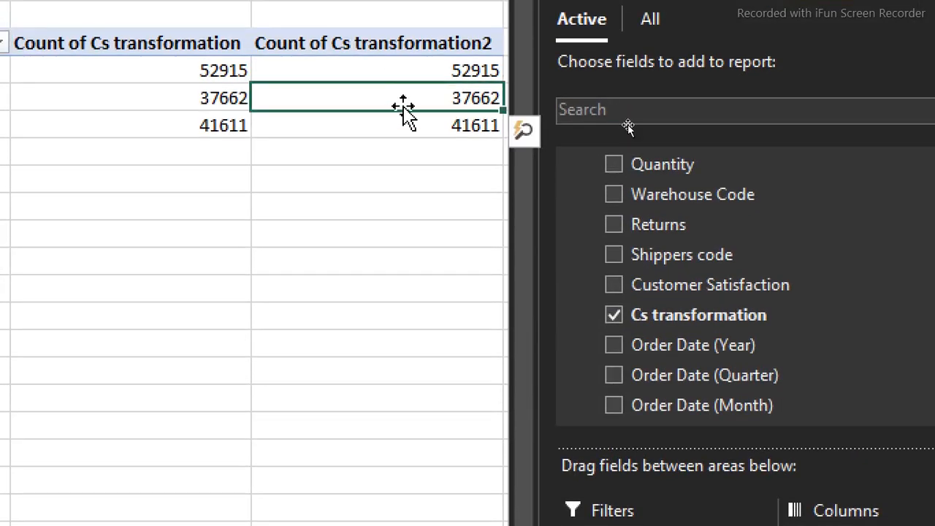
right_click(404, 106)
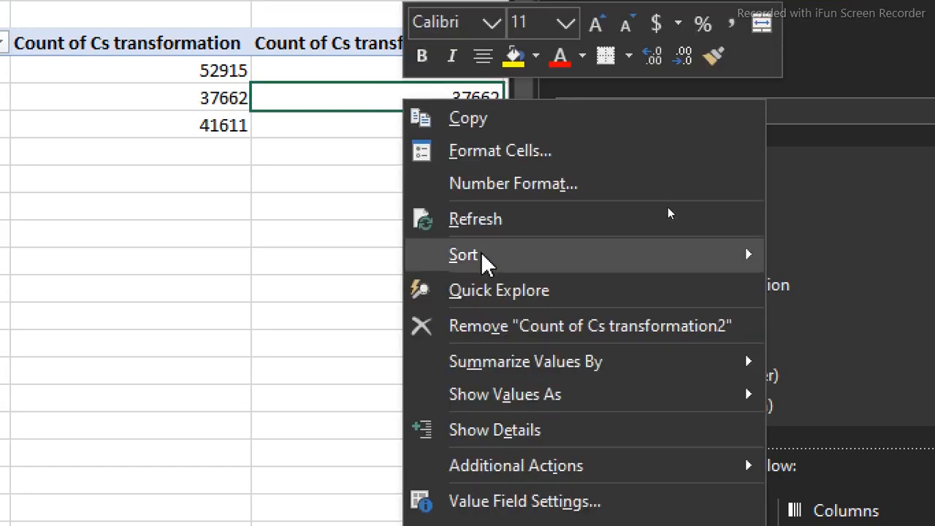
mouse_move(502, 393)
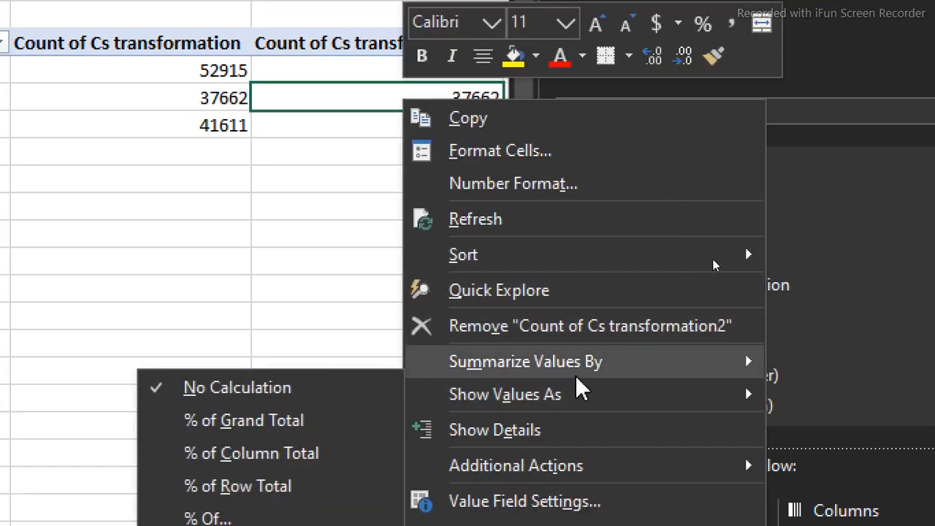
left_click(270, 420)
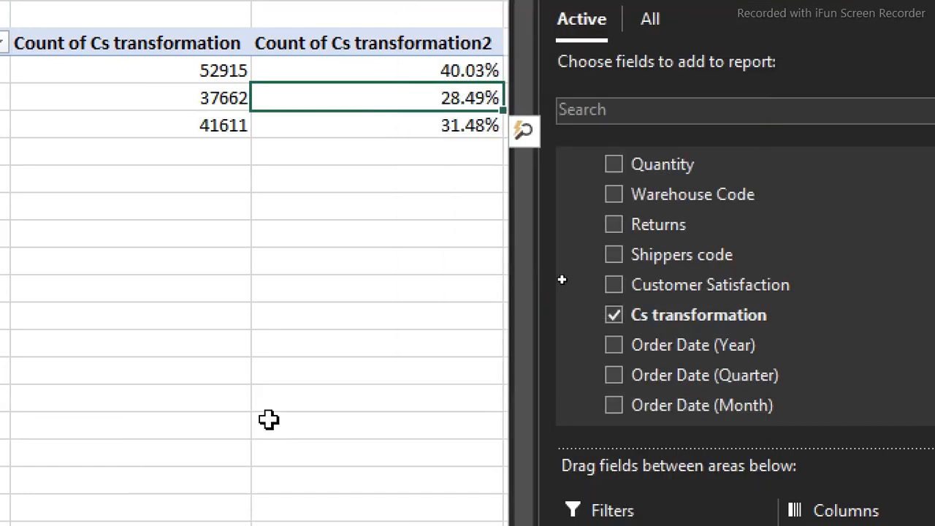
left_click(440, 158)
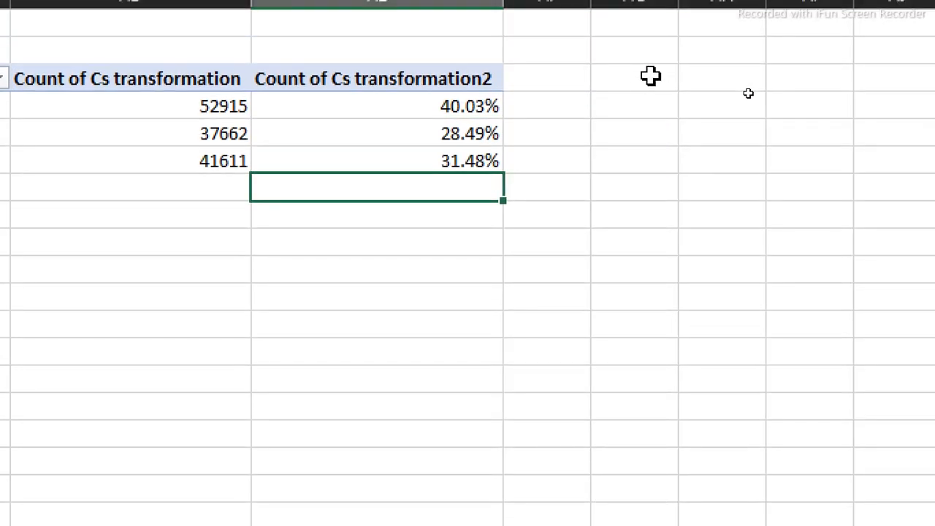
- Title the PivotTable Customer satisfaction analysis and enter Chart percentages in AG2 with the headings Percentage in AG3 and Rem. in AH3
left_click(644, 79)
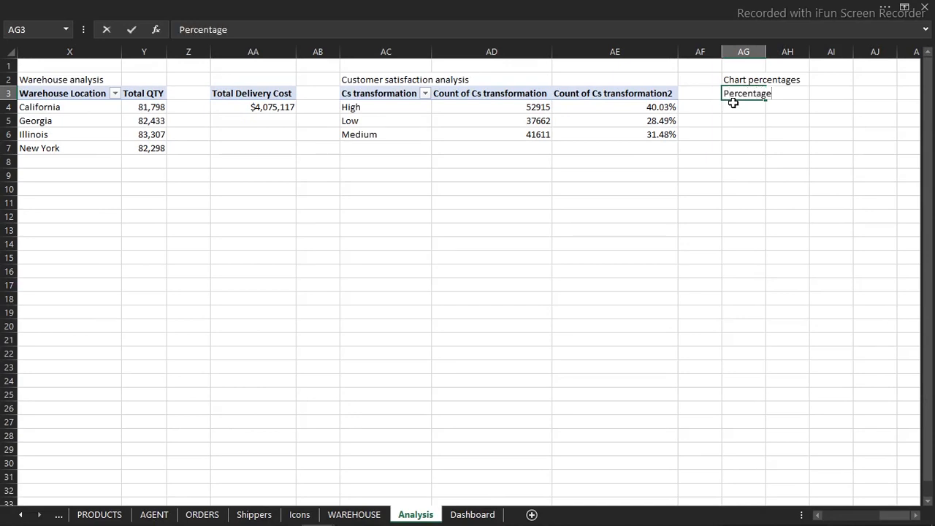
key("Tab")
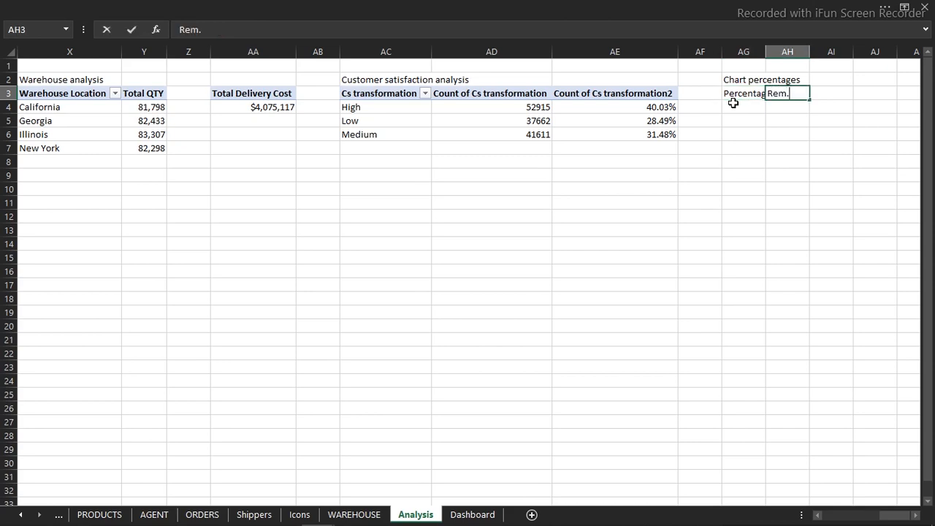
key("Return")
- Enter =AE4 in AG4 under the Percentage heading and fill the formula down to AG6
left_click(733, 103)
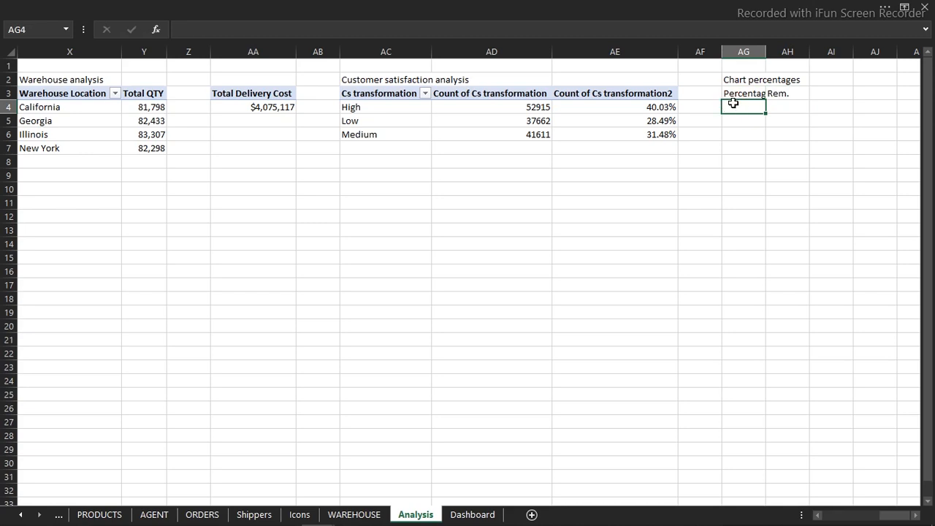
type("=")
left_click(660, 106)
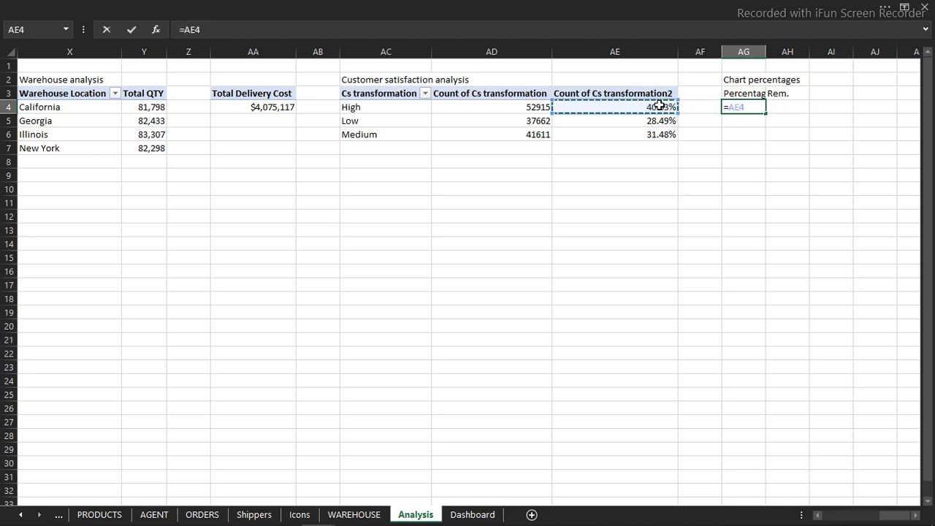
key("Return")
left_click_drag(739, 110, 760, 143)
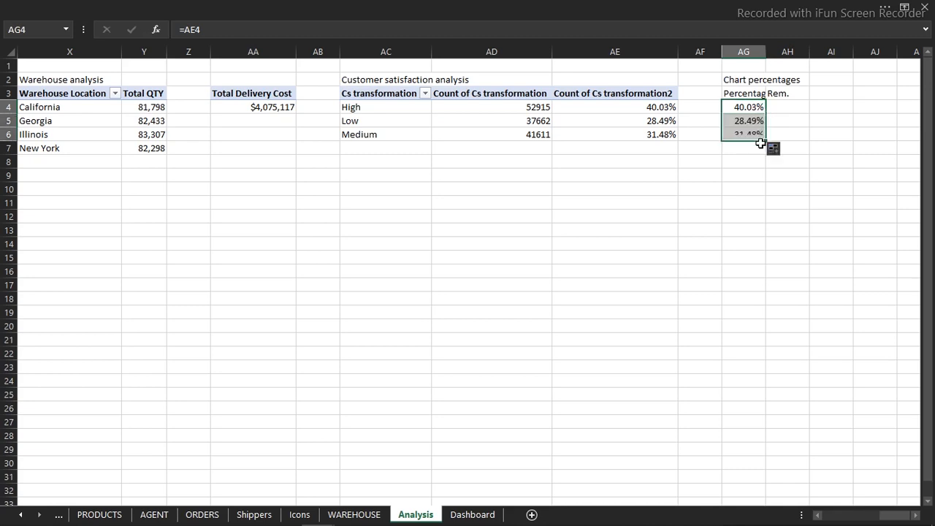
- Calculate the remainder in AH4 with =100%-AG4 and fill the formula down to AH6
left_click(798, 108)
type("=100%-")
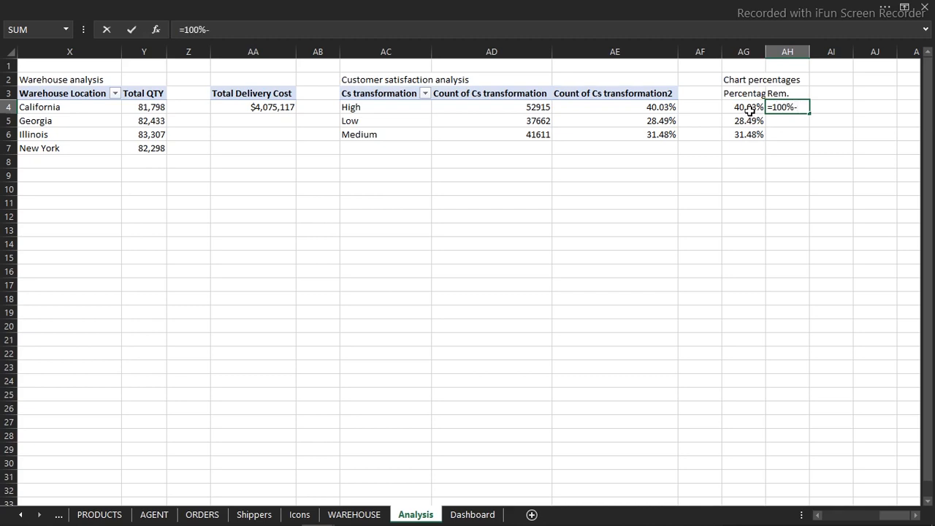
left_click(750, 110)
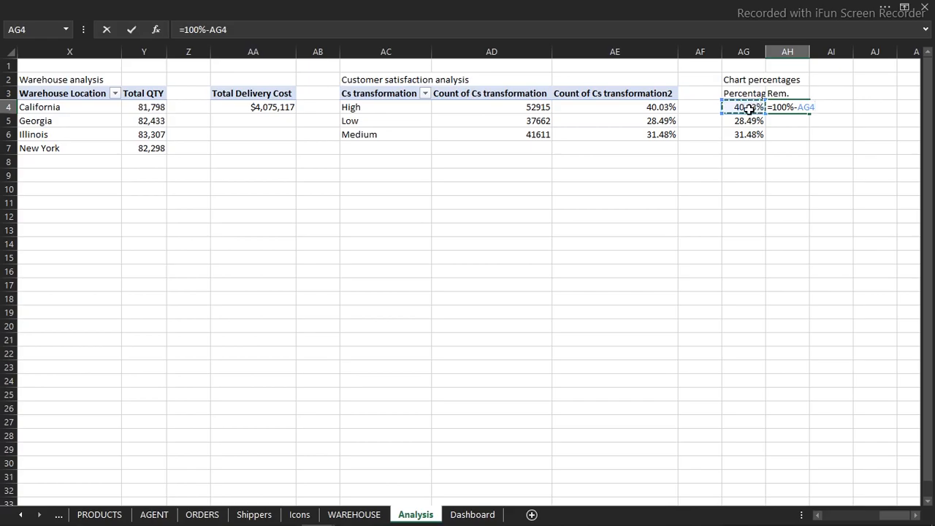
key("Return")
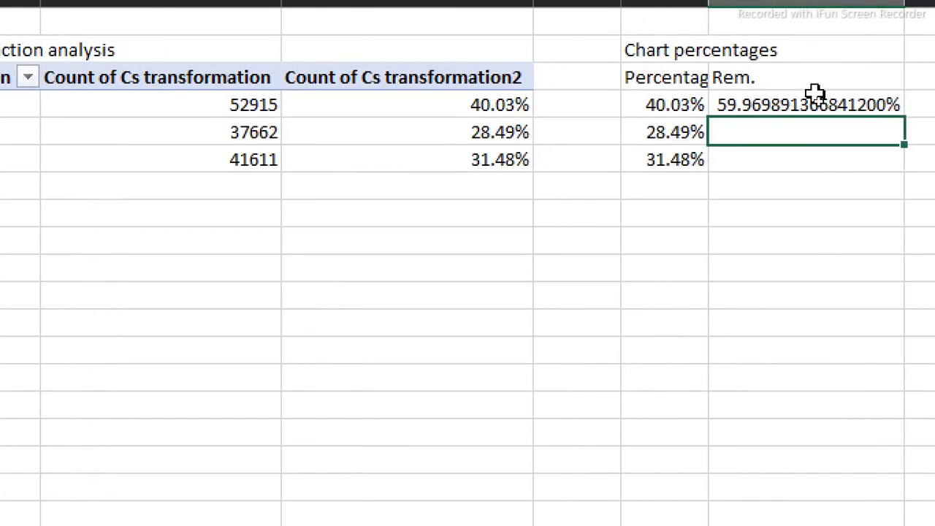
left_click(815, 104)
left_click_drag(808, 115, 801, 177)
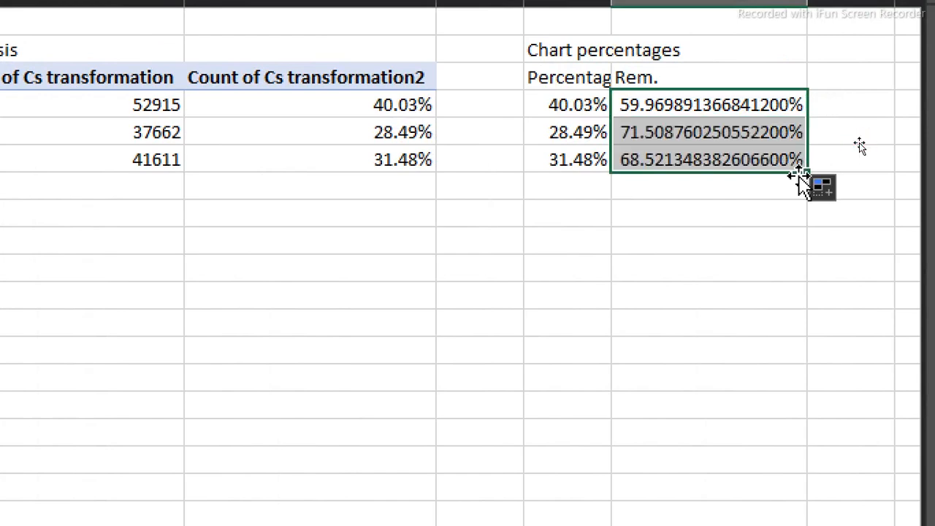
- Format the remainder values in AH4:AH6 as percentages with 1 decimal place
key("ctrl+1")
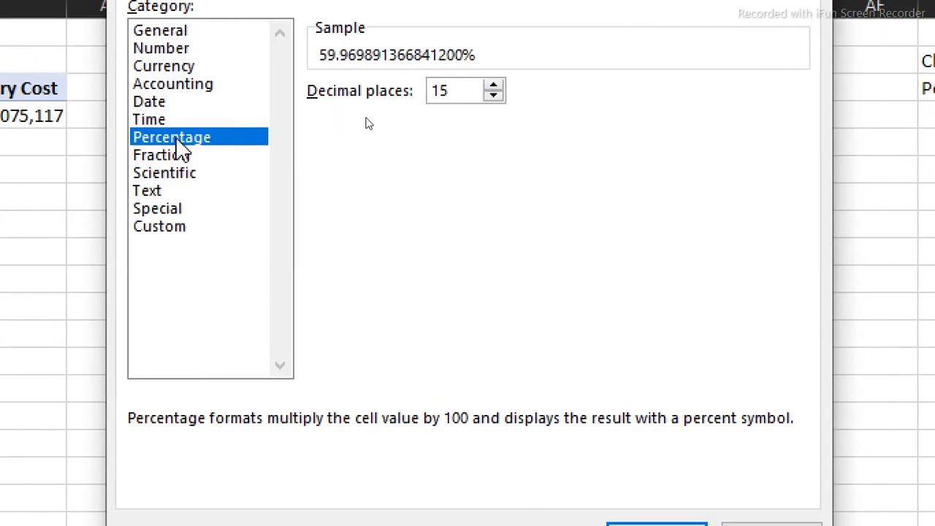
double_click(466, 90)
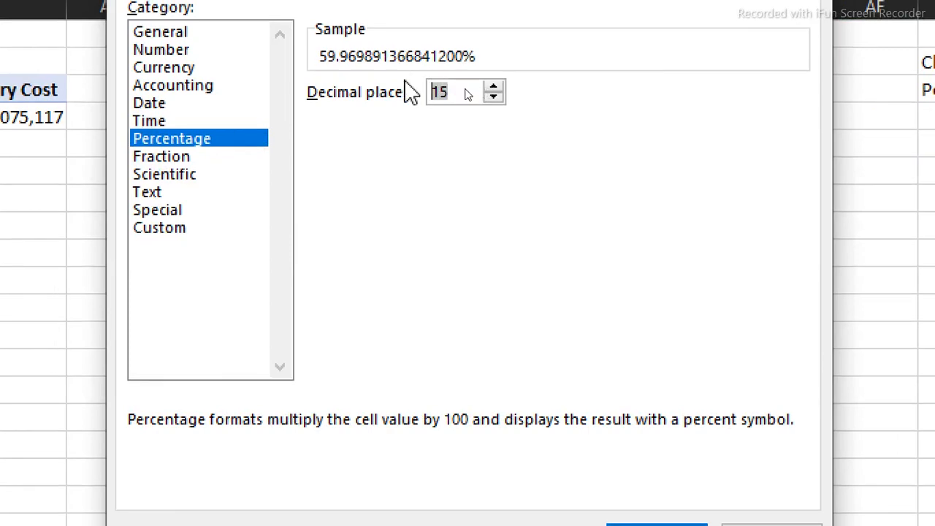
type("1")
key("Return")
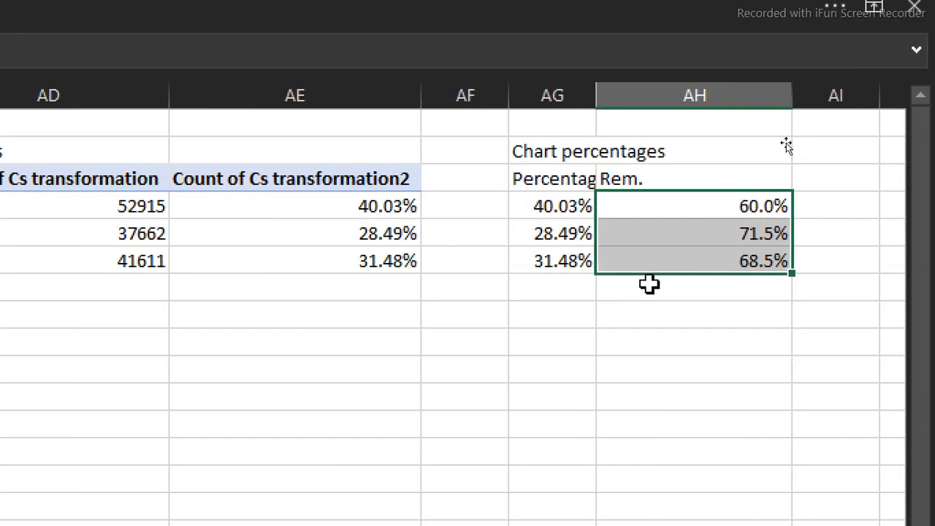
- Format the Percentage values in AG4:AG6 as percentages with 0 decimal places
left_click_drag(561, 206, 570, 264)
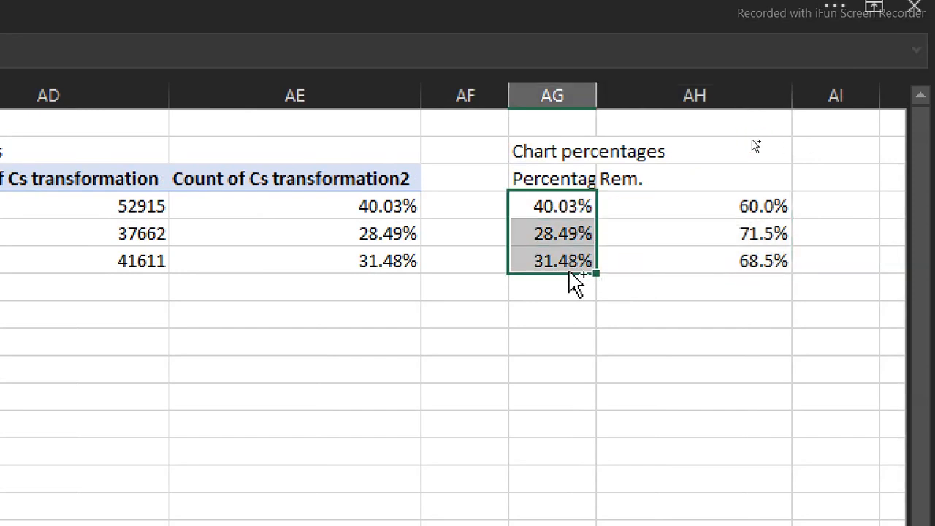
key("ctrl+1")
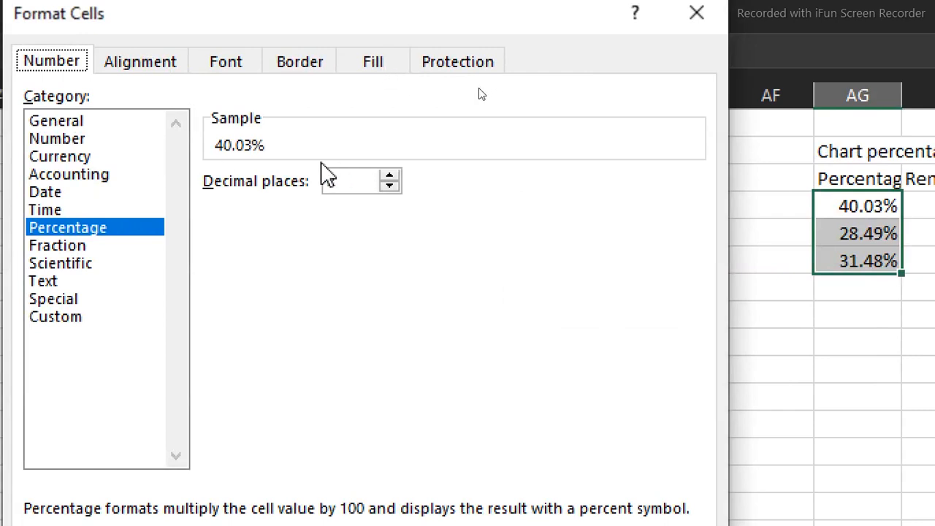
triple_click(391, 177)
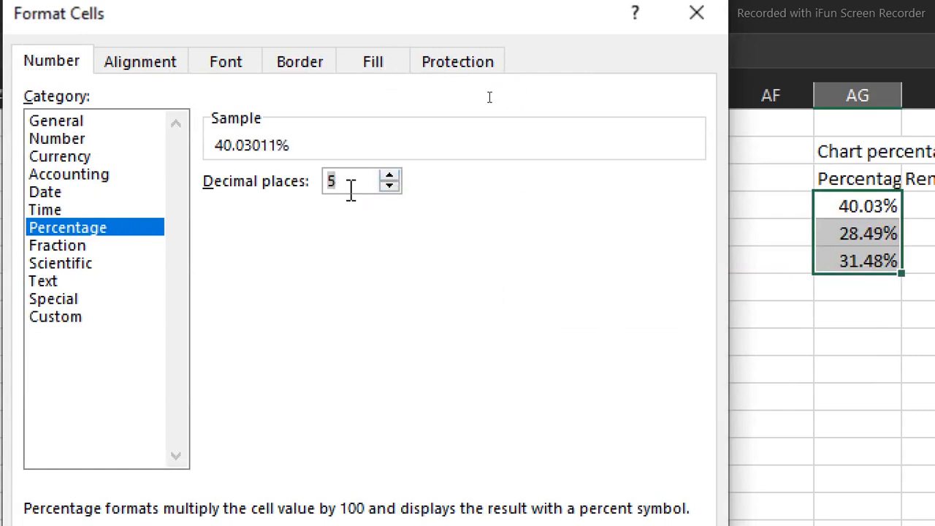
type("0")
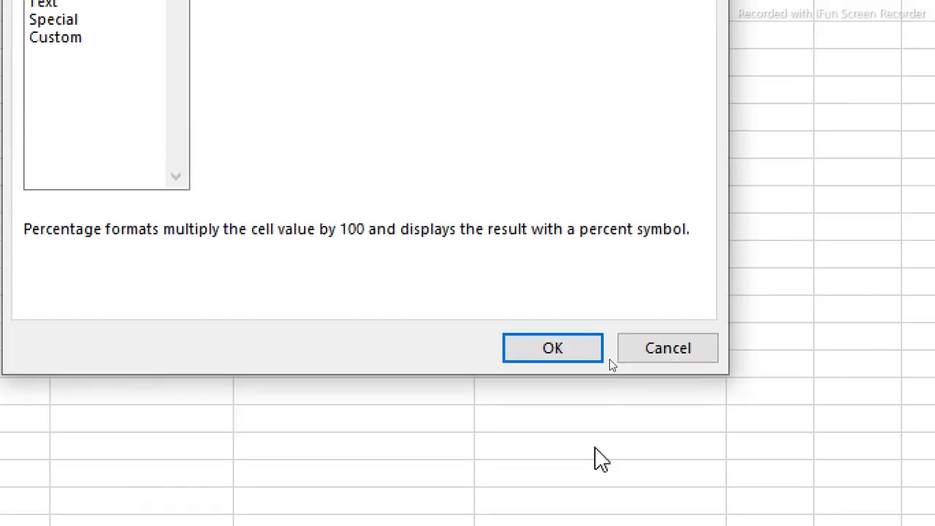
key("Return")
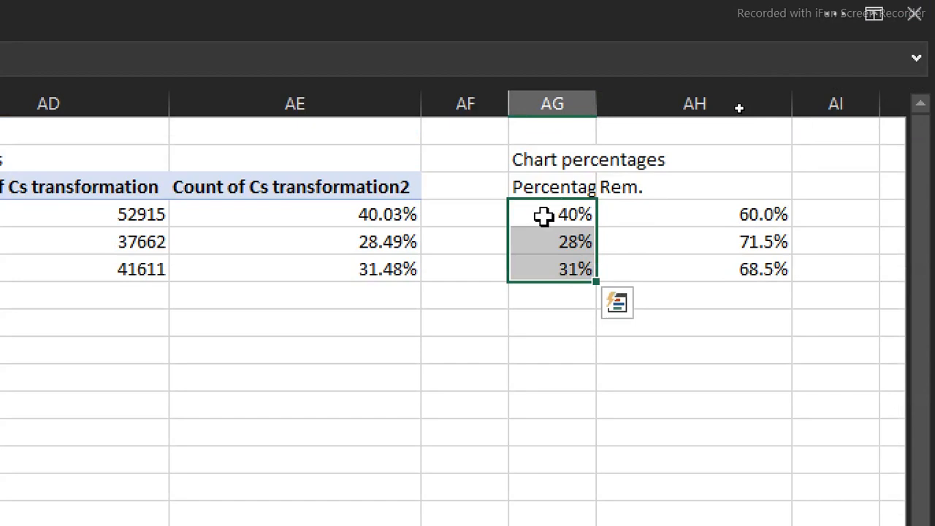
key("ctrl+q")
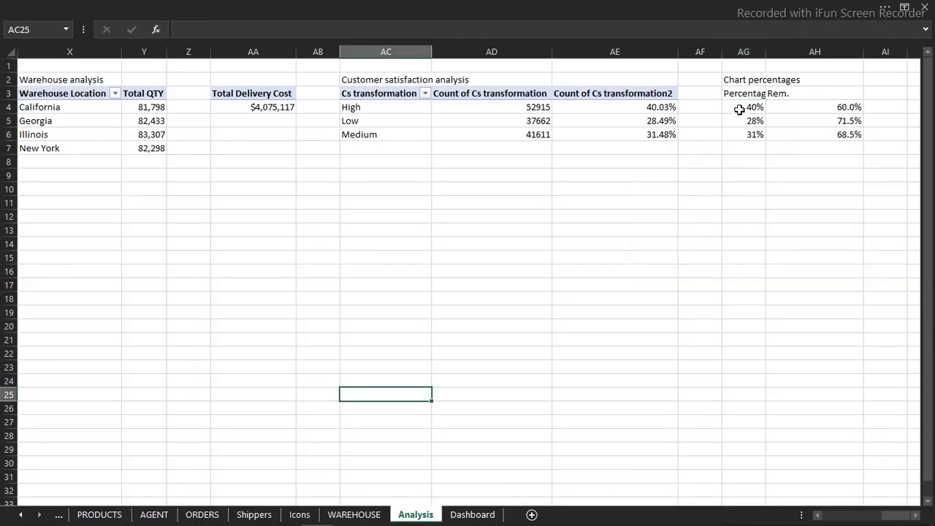
- Insert a doughnut chart from the High percentage and remainder in AG4:AH4 and move it away from the chart percentages table
left_click(740, 109)
left_click_drag(732, 107, 822, 106)
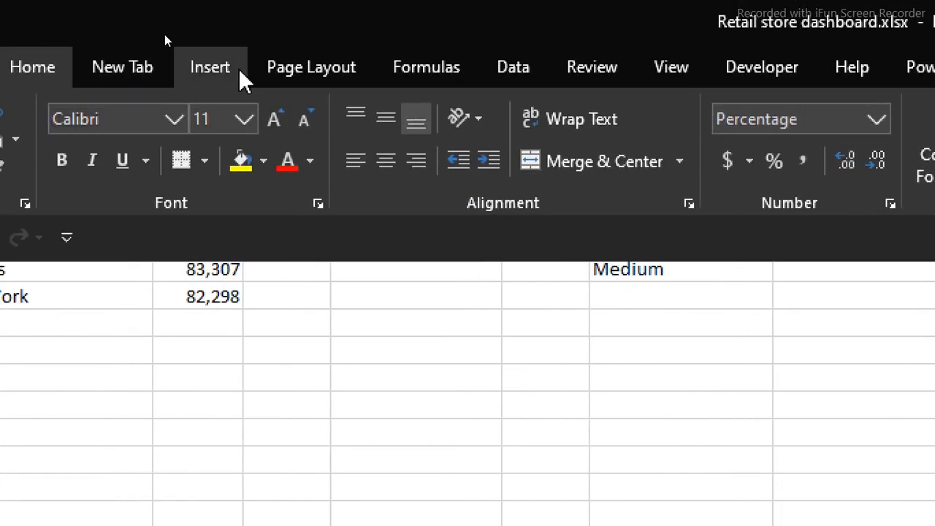
left_click(240, 75)
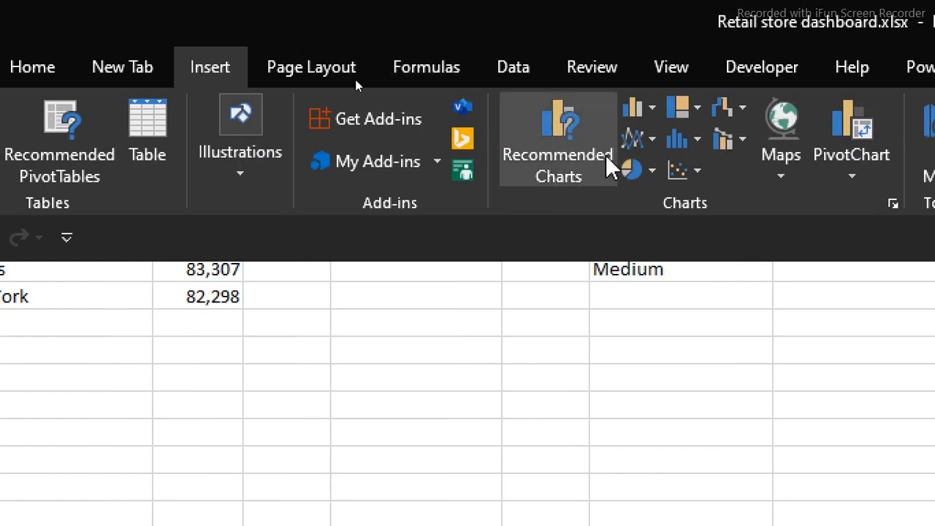
left_click(658, 174)
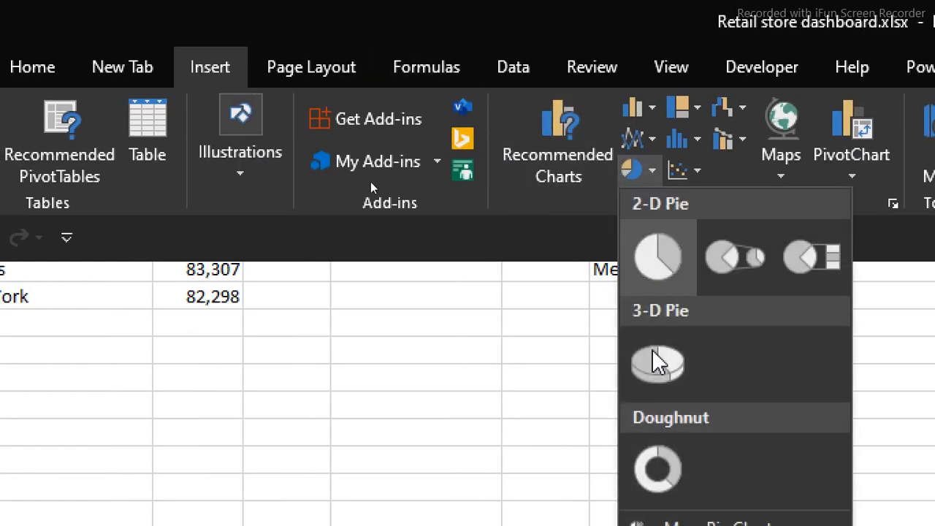
left_click(654, 463)
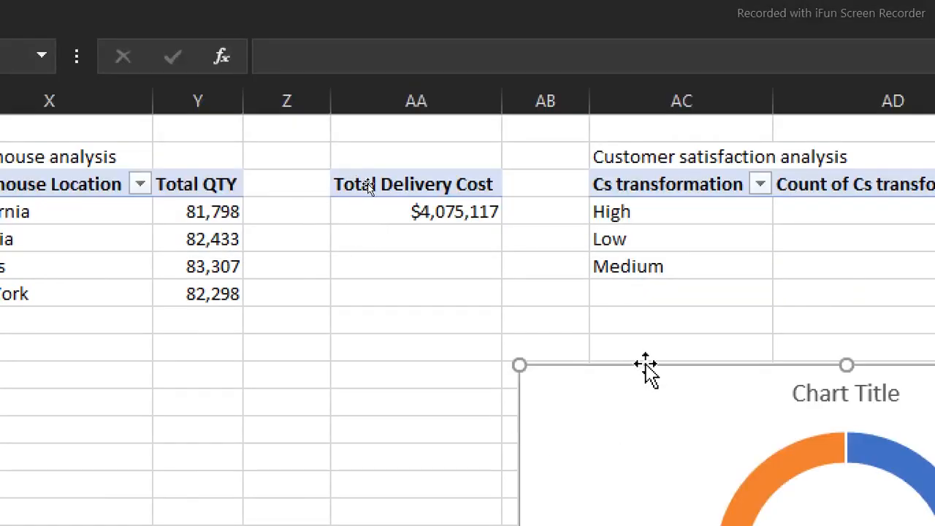
left_click_drag(647, 372, 253, 139)
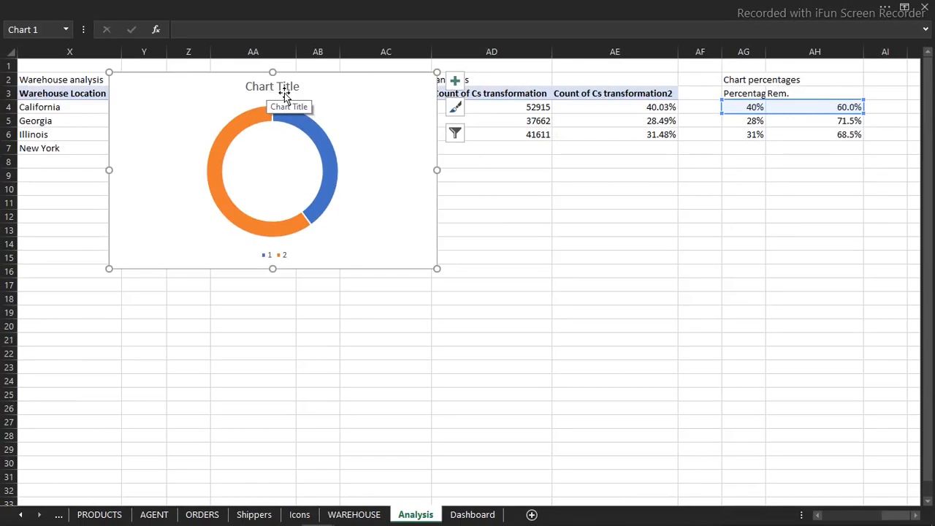
- Delete the doughnut chart's title and legend and shrink the chart
left_click(285, 94)
key("Delete")
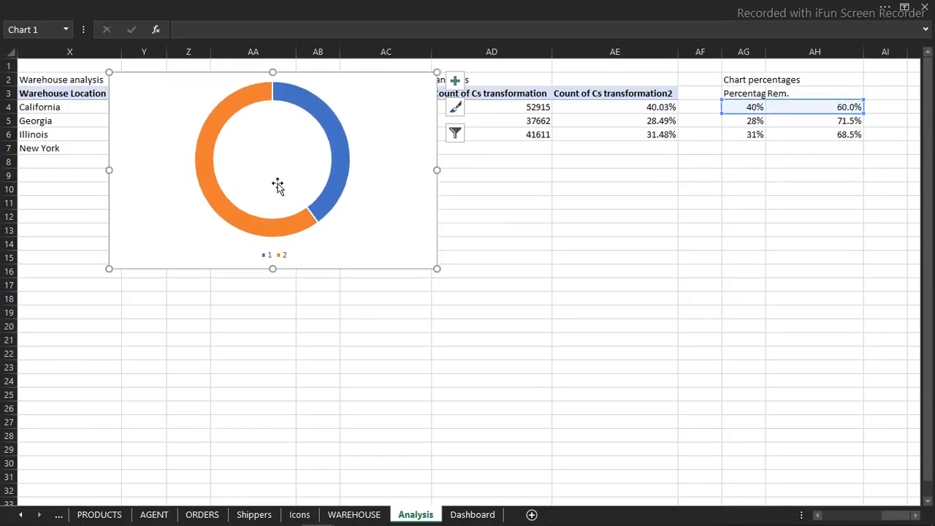
left_click(278, 254)
key("Delete")
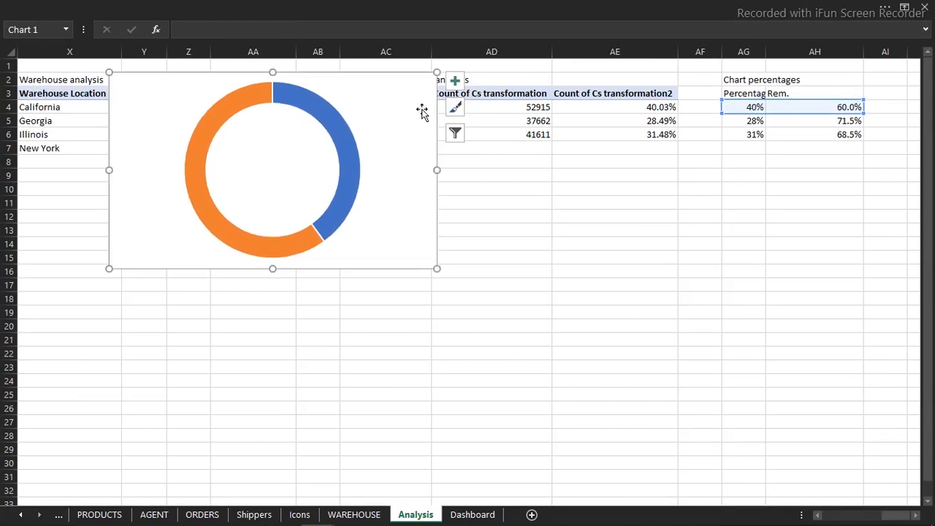
left_click_drag(436, 73, 354, 162)
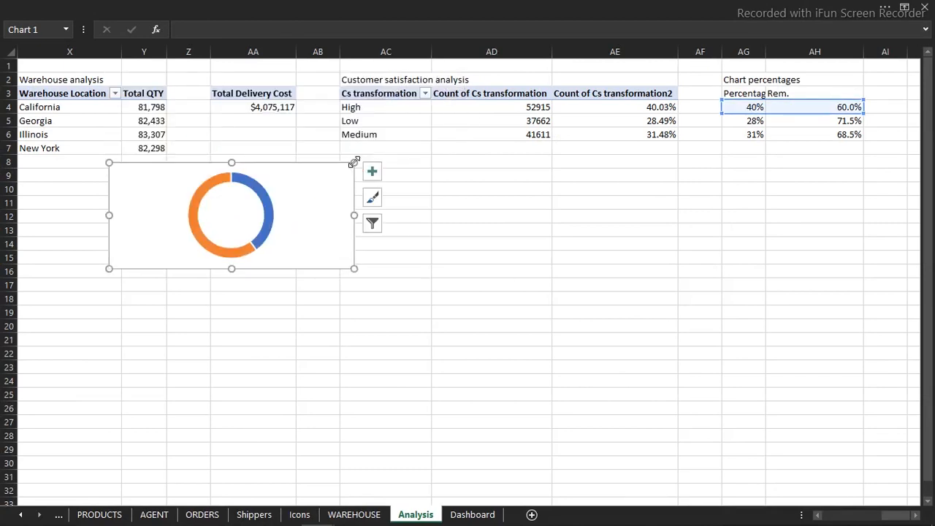
- Cut the doughnut chart from the Analysis sheet, paste it on the Dashboard sheet and move it over the monthly column chart
key("Delete")
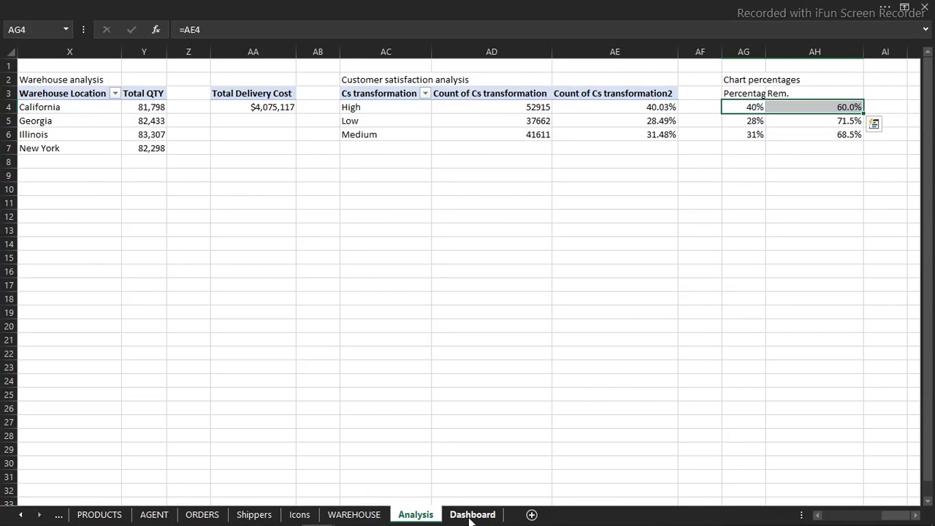
left_click(472, 515)
left_click(711, 84)
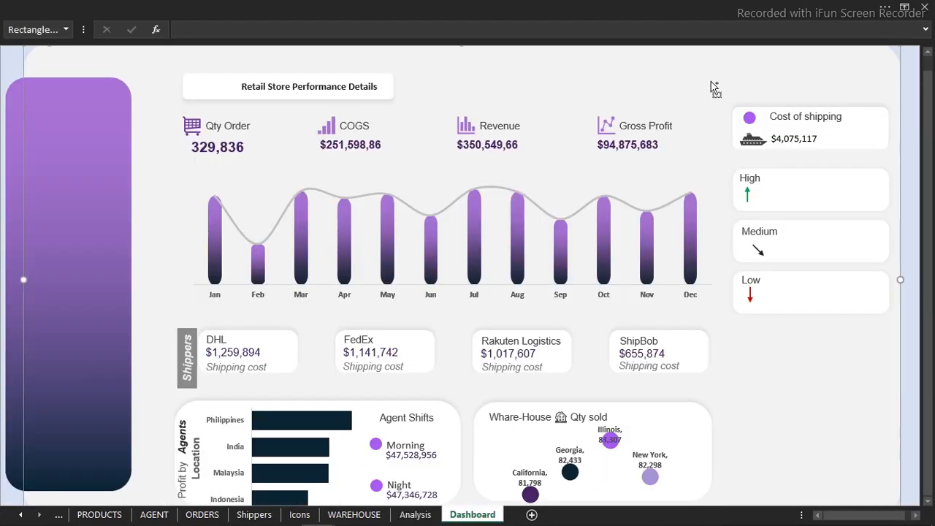
key("ctrl+v")
left_click_drag(268, 124, 501, 300)
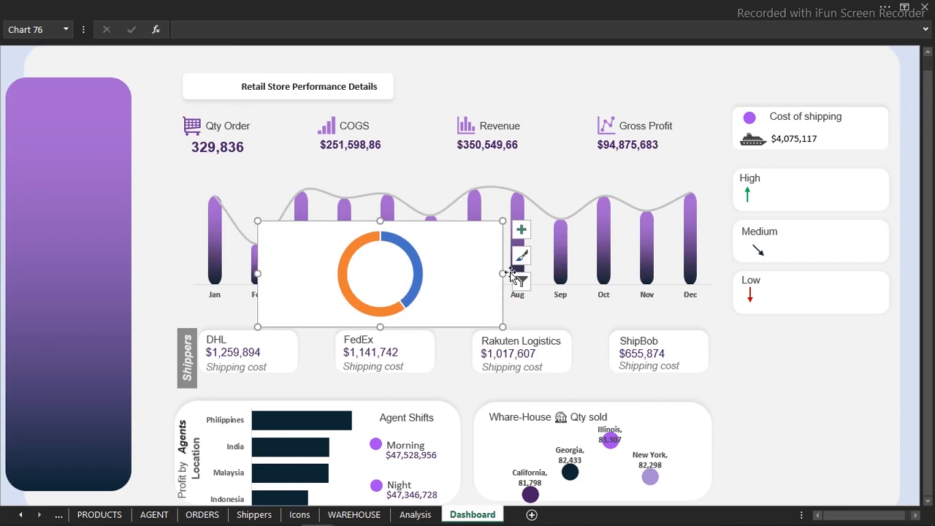
- Set the doughnut chart area's border to No line and its fill to No fill
double_click(502, 289)
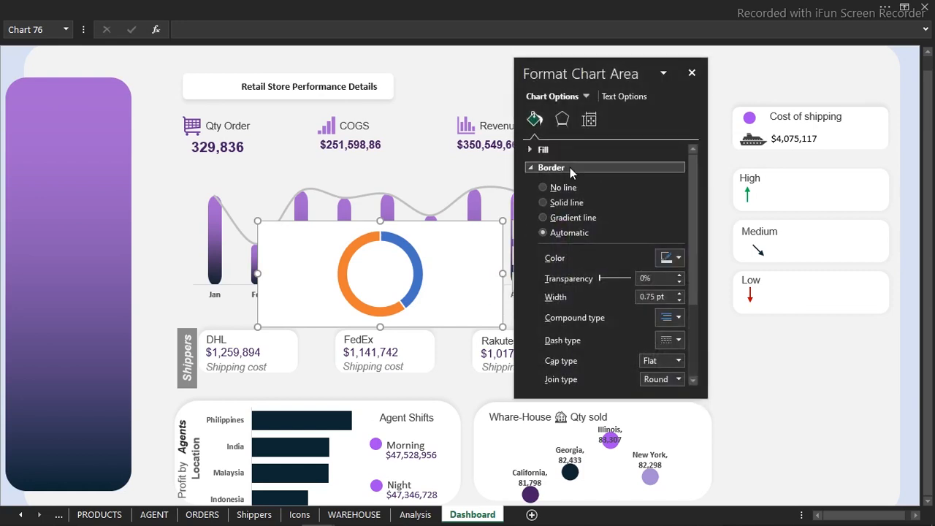
left_click(549, 188)
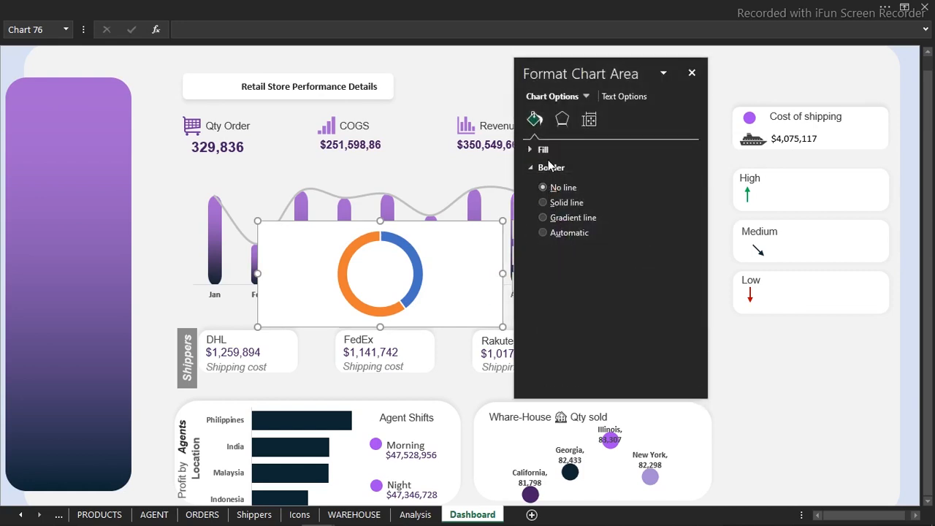
left_click(544, 150)
left_click(543, 169)
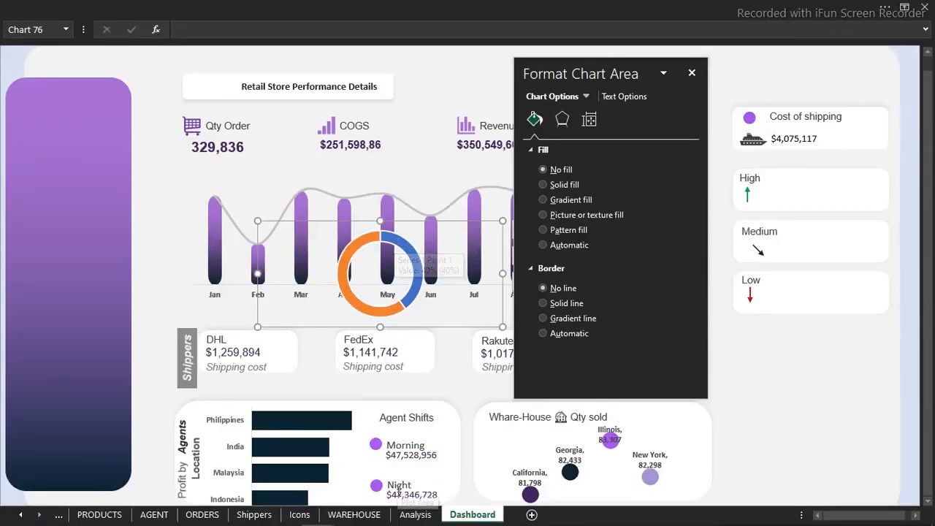
- Check the chart's source cells AG4 and AH4 on the Analysis sheet, and set the dashboard doughnut series' border to No line
left_click(404, 511)
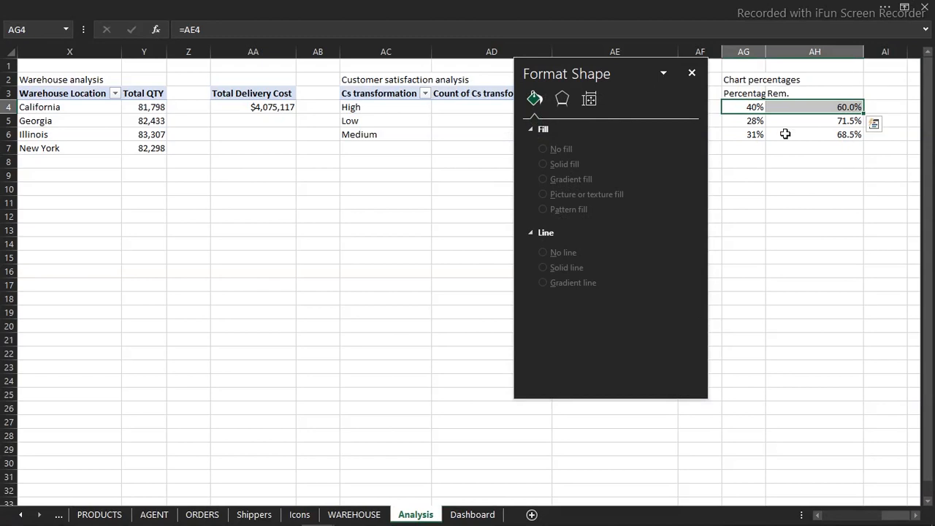
left_click(751, 106)
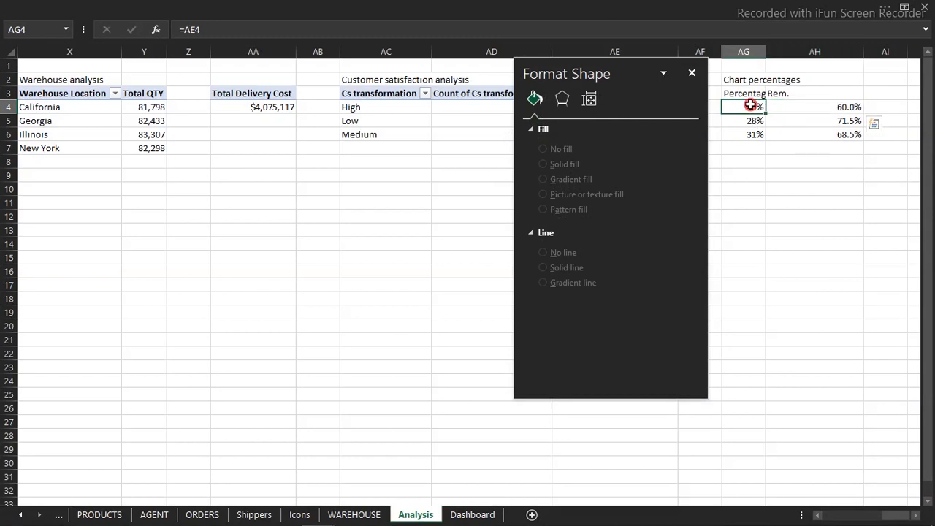
left_click(808, 109)
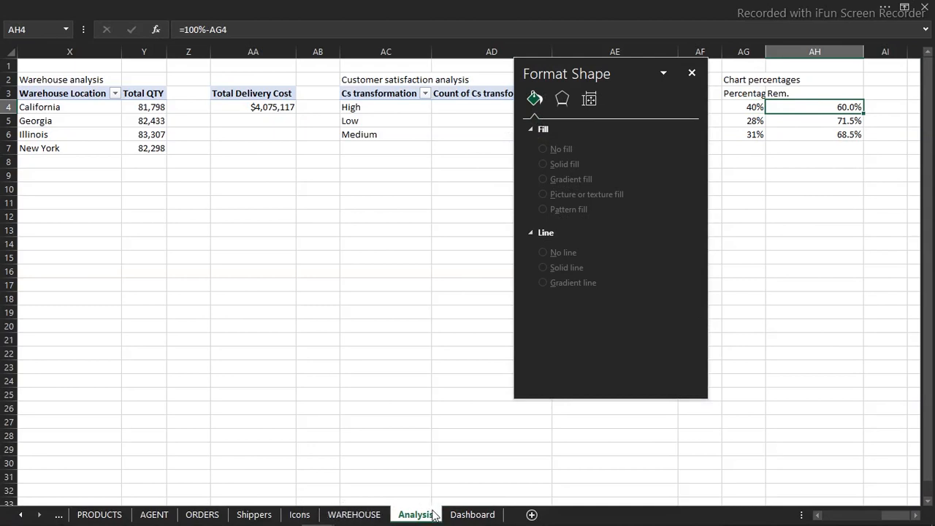
left_click(462, 516)
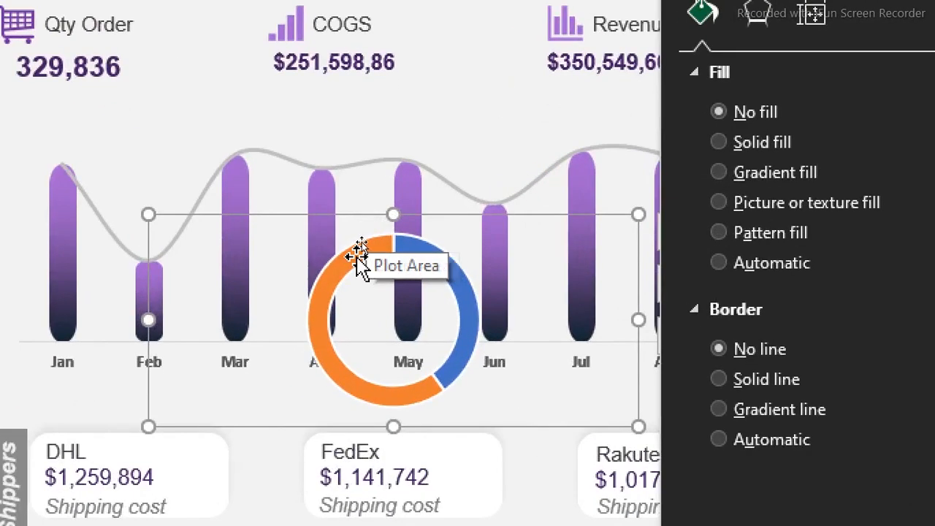
left_click(358, 250)
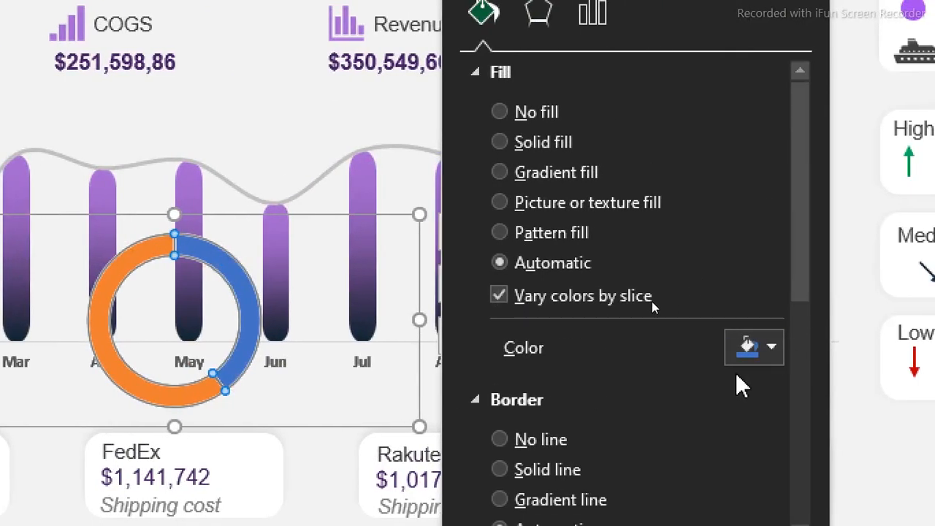
left_click(516, 441)
- Fill the doughnut's remainder slice with White, Background 1, Darker 25%
left_click(123, 267)
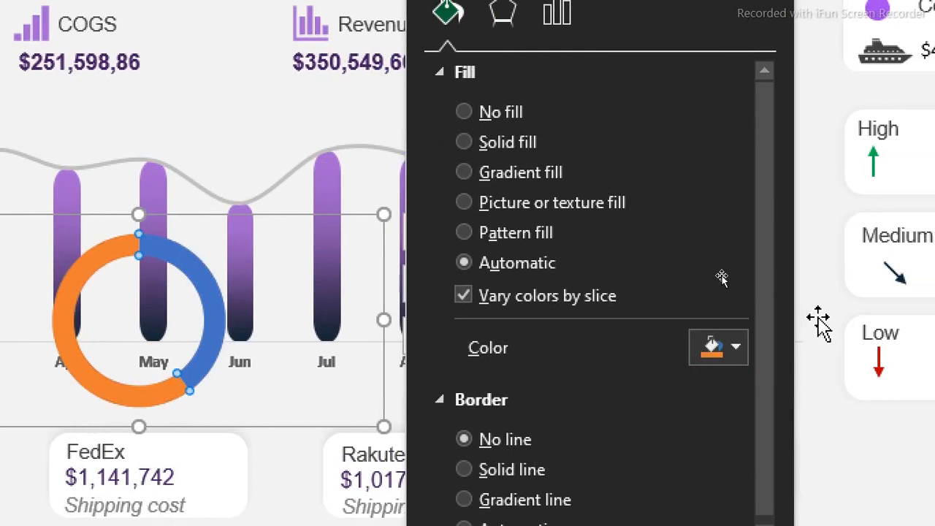
left_click(736, 345)
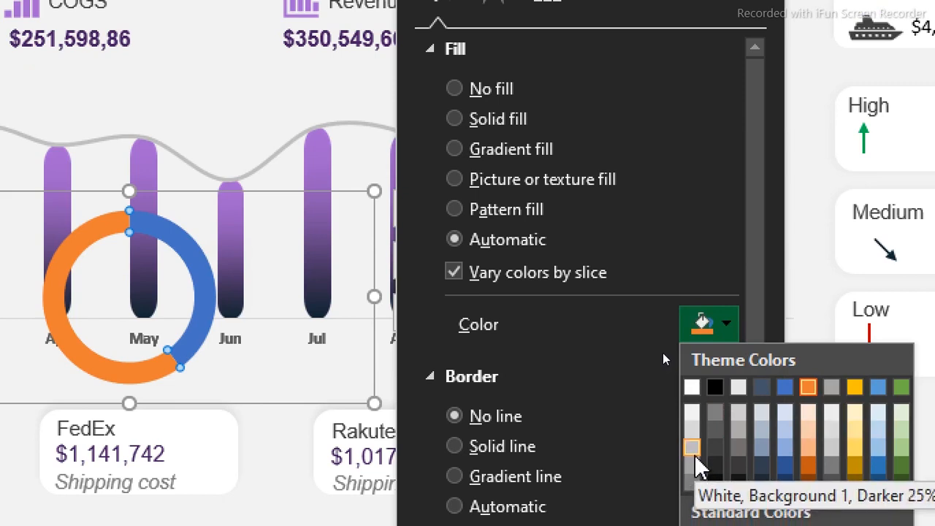
left_click(693, 467)
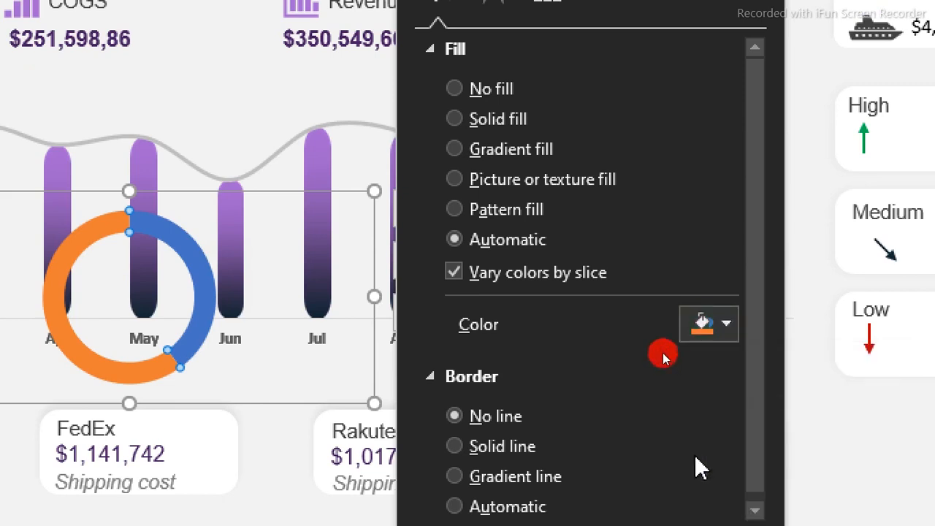
left_click(730, 324)
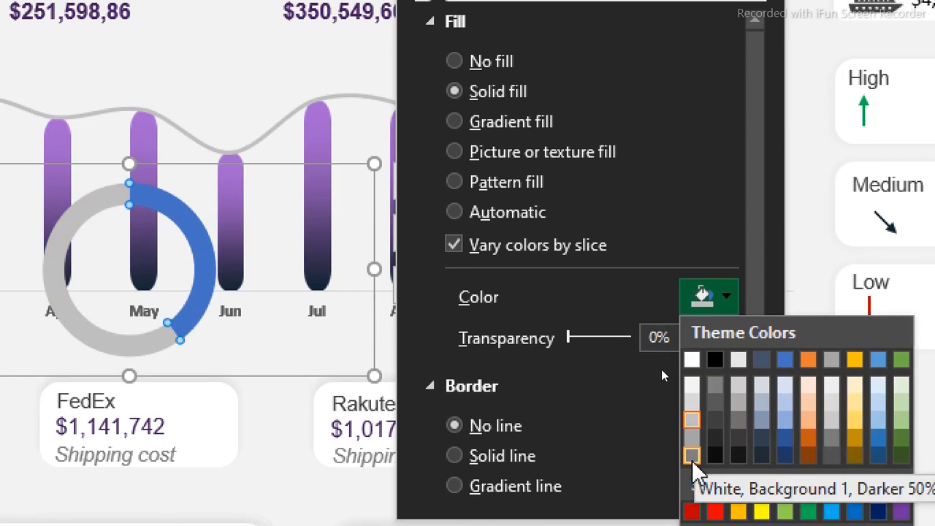
left_click(205, 253)
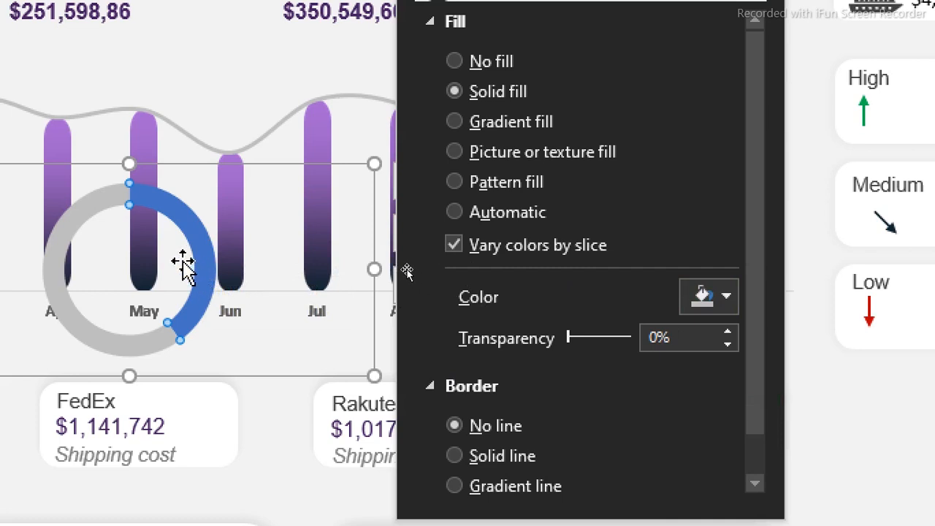
- Fill the doughnut's percentage slice with the standard green colour
left_click(204, 268)
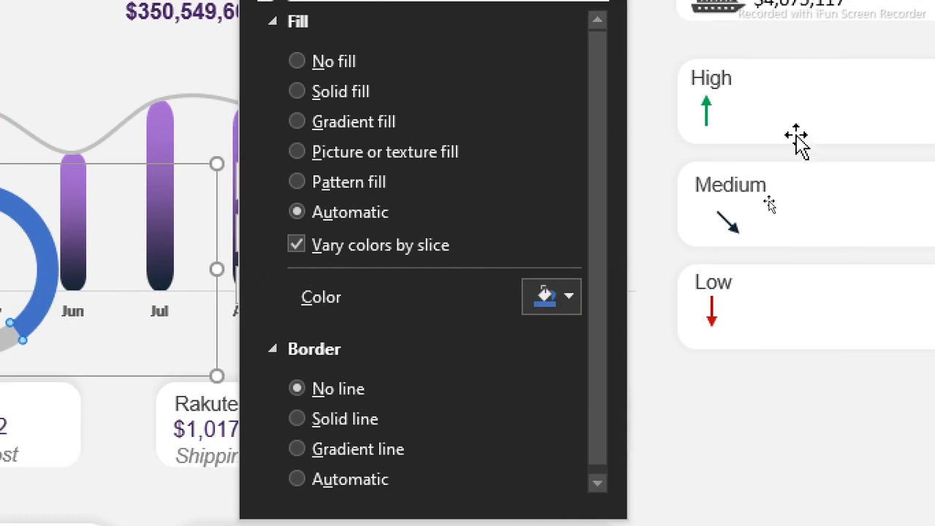
left_click(569, 298)
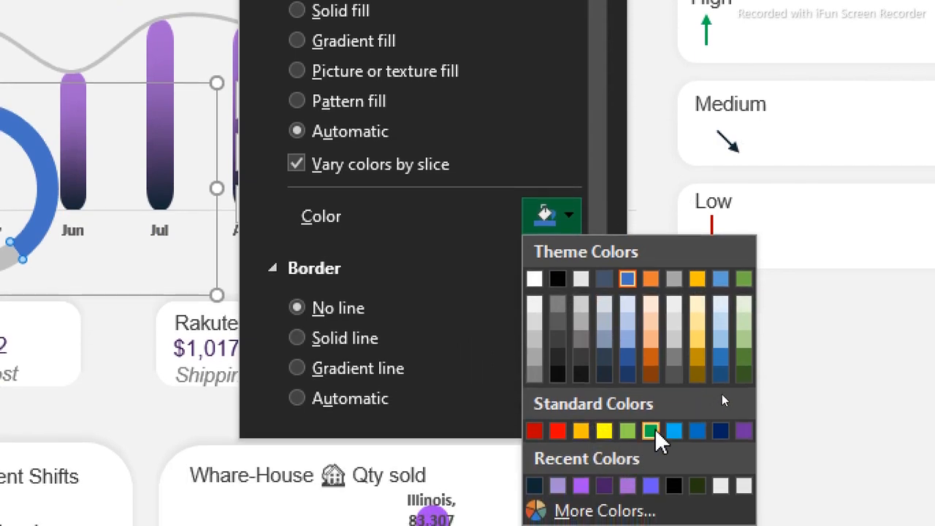
left_click(651, 431)
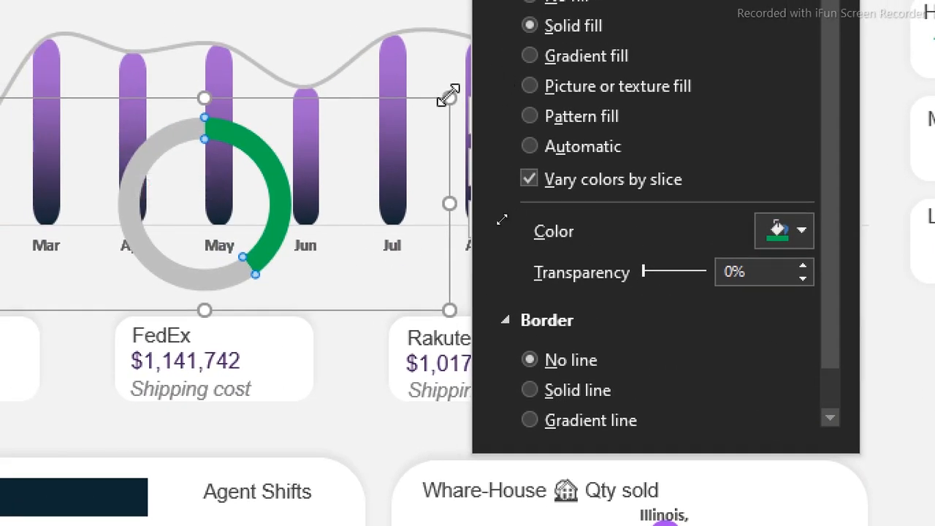
- Shrink and narrow the doughnut chart, move it beside the High, Medium and Low cards, and close the chart formatting options
left_click_drag(318, 83, 231, 132)
left_click_drag(363, 147, 355, 149)
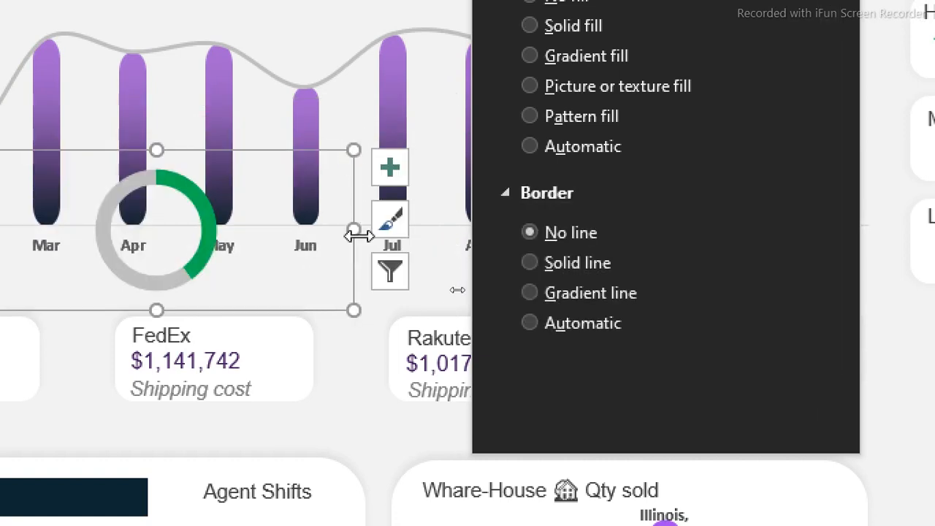
left_click_drag(355, 231, 120, 230)
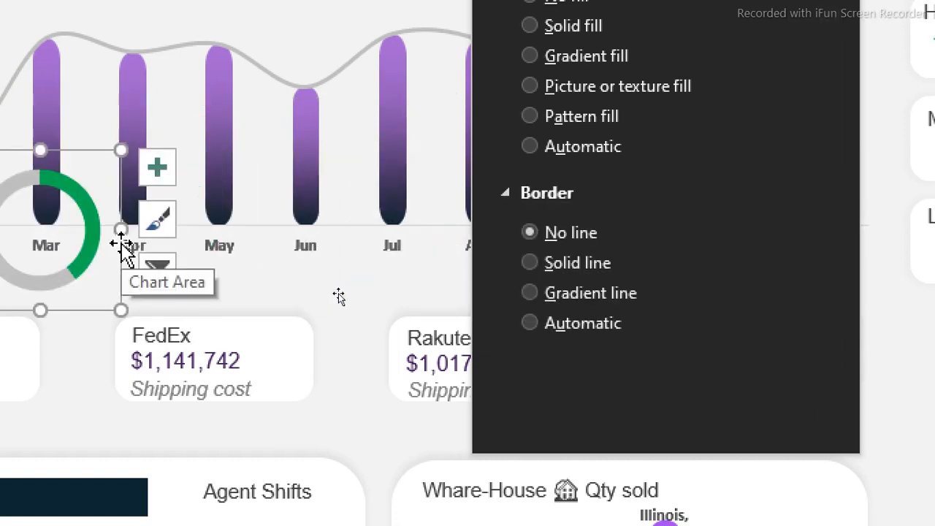
left_click_drag(121, 222, 451, 163)
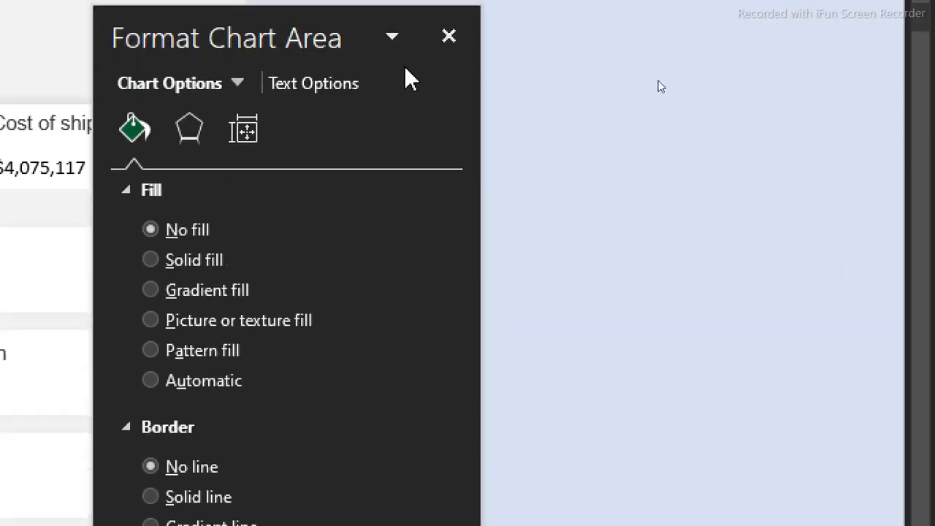
key("ctrl")
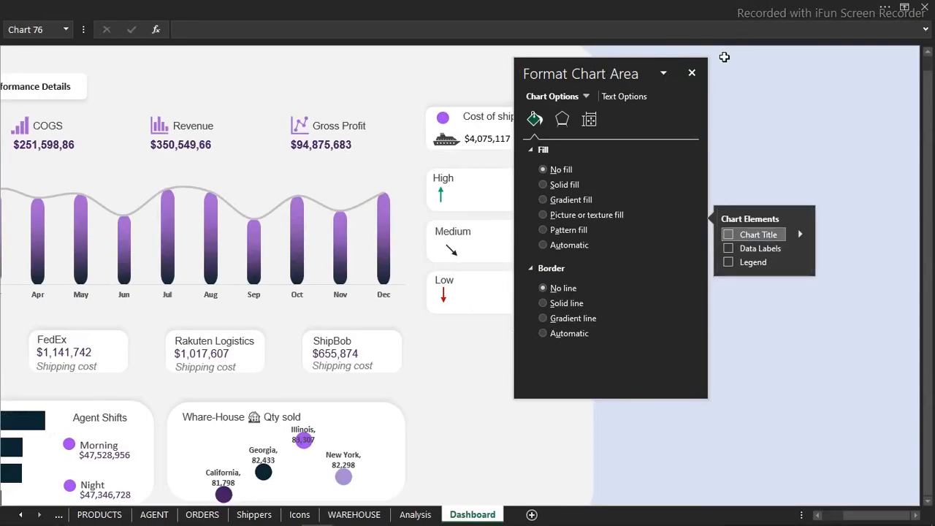
left_click(693, 74)
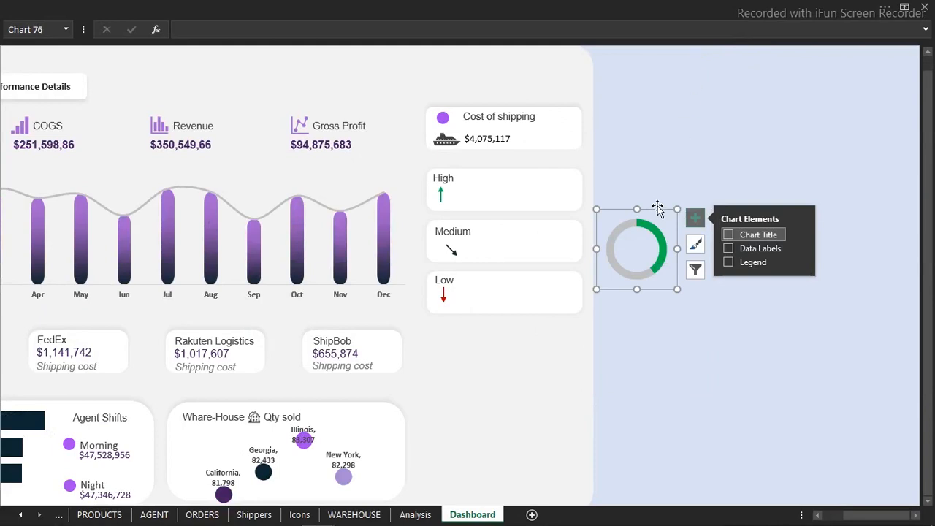
- Move the doughnut chart onto the High card and resize it to fit the card's height
left_click_drag(658, 211, 580, 164)
left_click_drag(600, 244, 583, 216)
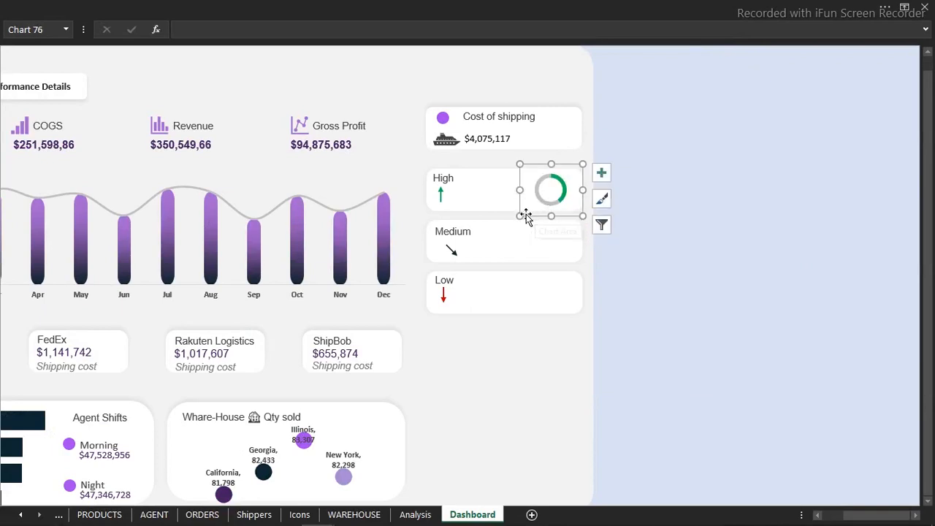
left_click_drag(519, 216, 511, 221)
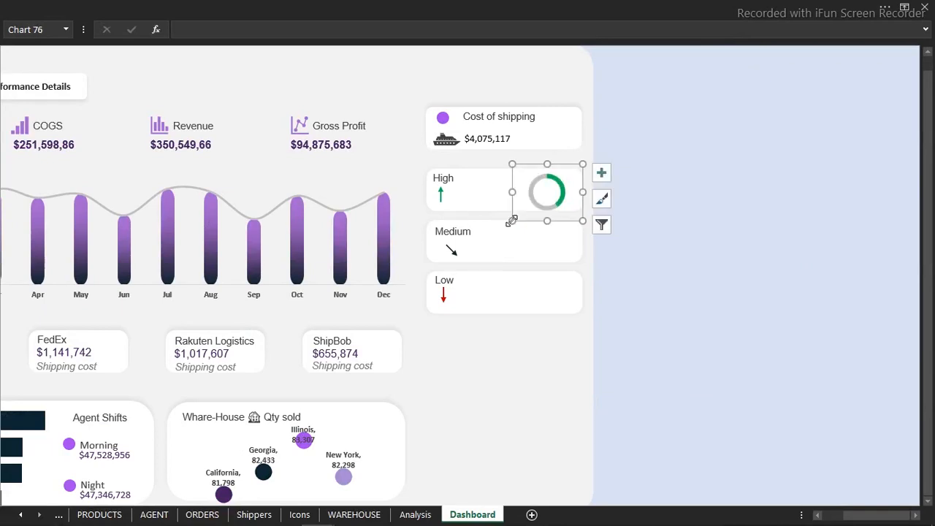
- Duplicate the High card's doughnut chart twice and place the copies on the Medium and Low cards
mouse_move(562, 219)
left_mouse_down()
mouse_move(580, 231)
mouse_move(560, 265)
mouse_move(568, 272)
left_mouse_up()
key("ctrl+d")
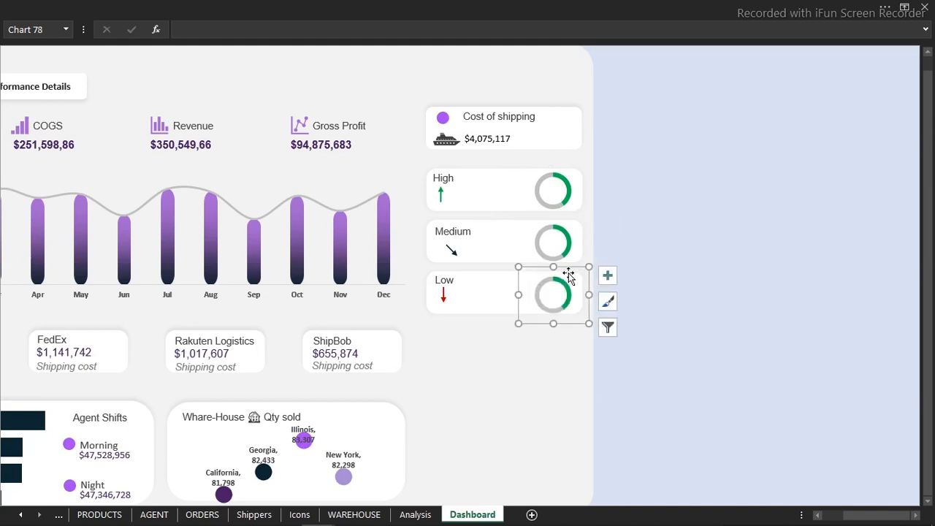
- Align the Low card and its doughnut chart with each other using Align Middle
key("ctrl+4")
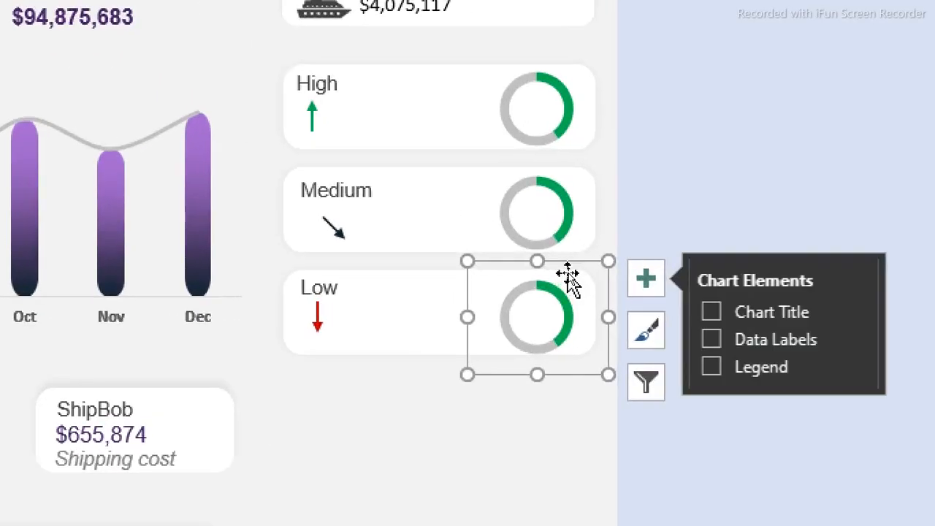
left_click(396, 304, "ctrl")
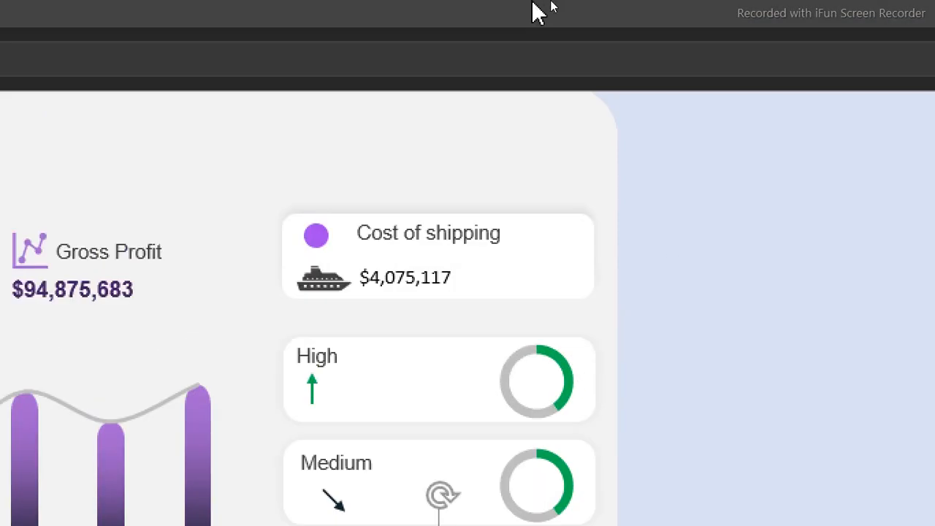
left_click(533, 10)
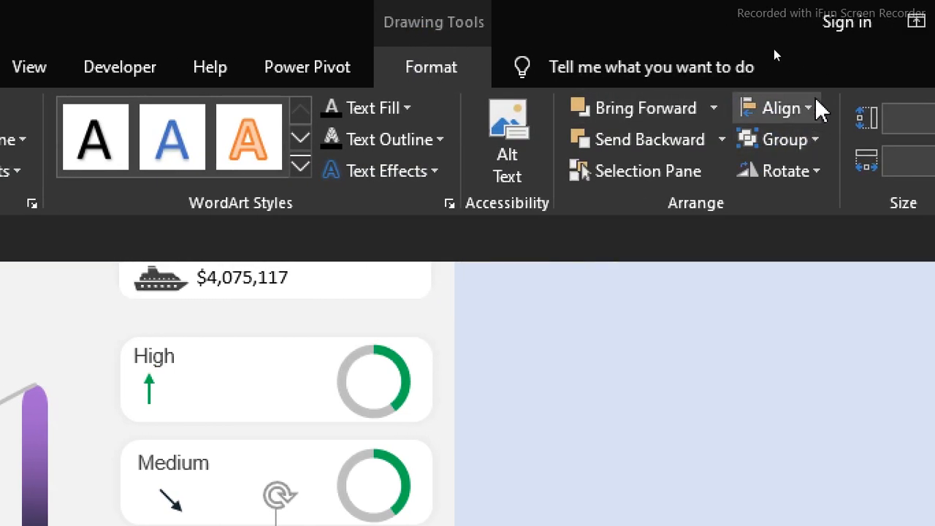
left_click(812, 109)
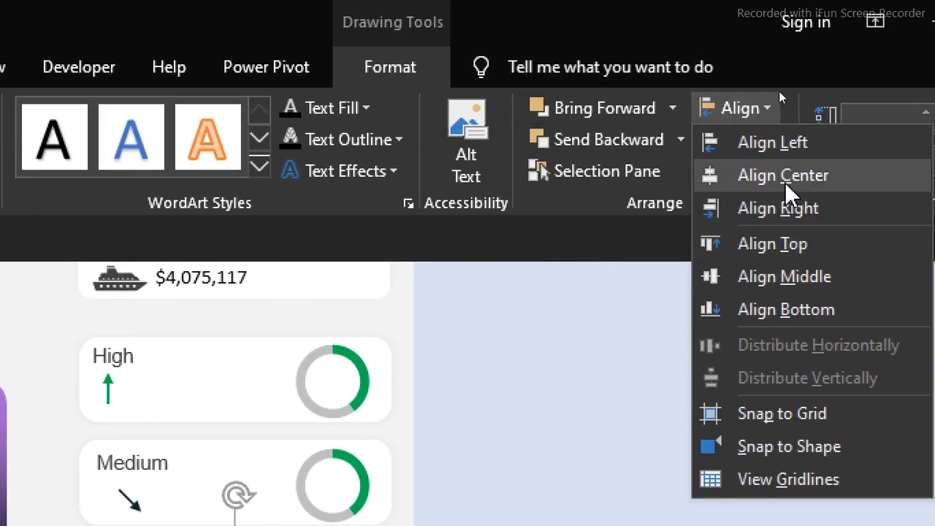
left_click(793, 186)
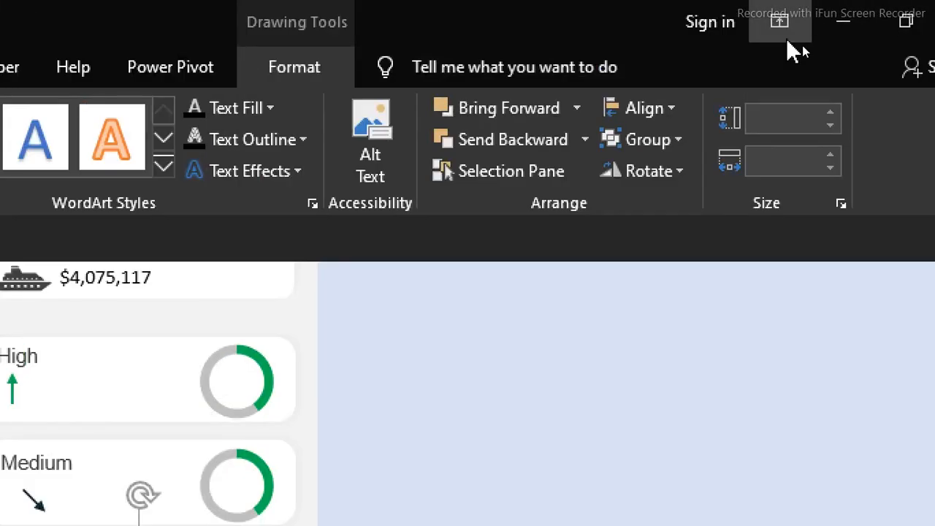
left_click(672, 115)
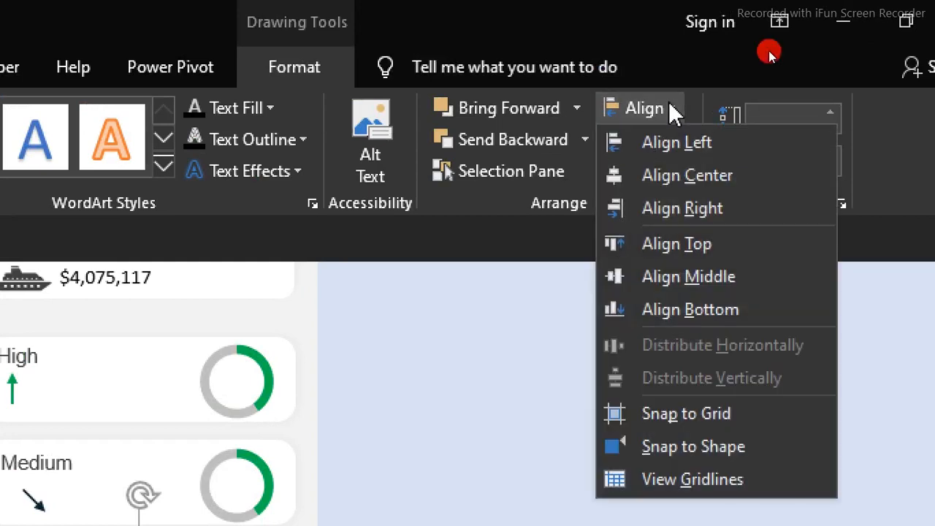
left_click(710, 279)
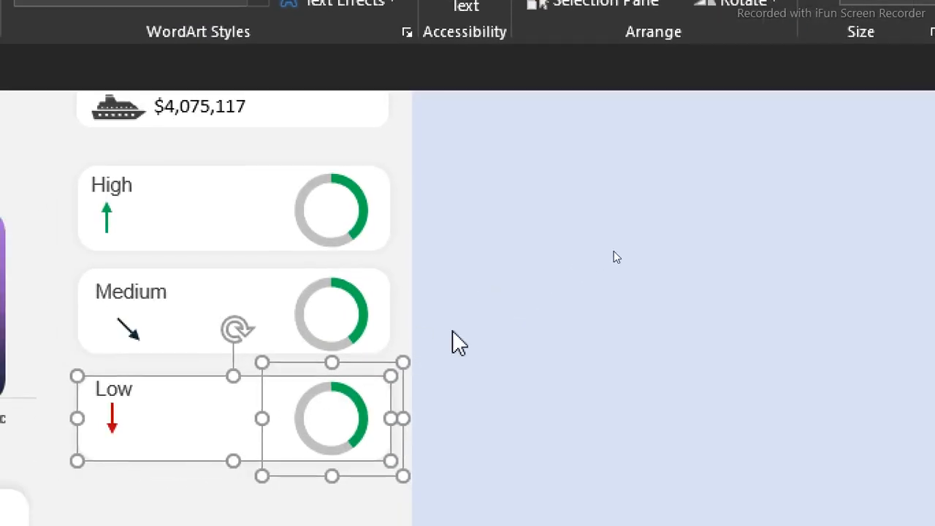
left_click(452, 336)
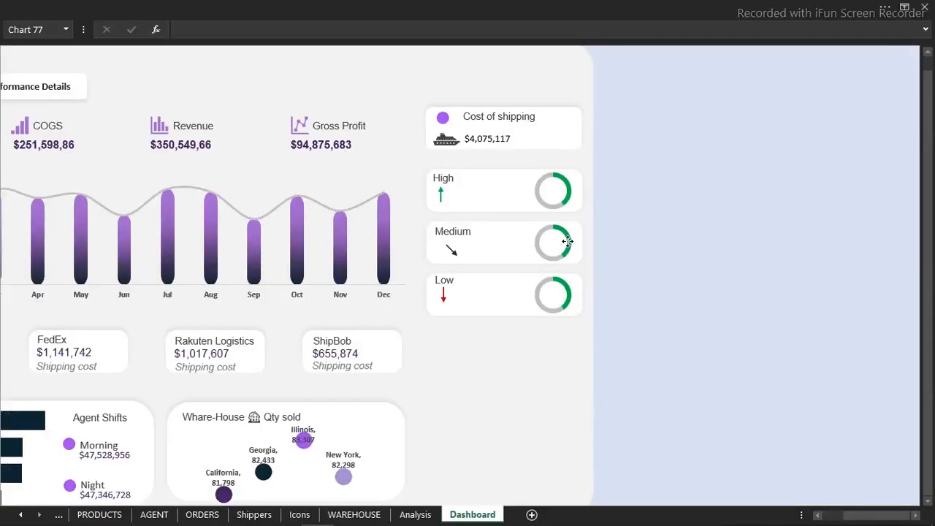
- Change the Medium card's doughnut chart data range to =Analysis!$AG$6:$AH$6
left_click(568, 244)
right_click(569, 247)
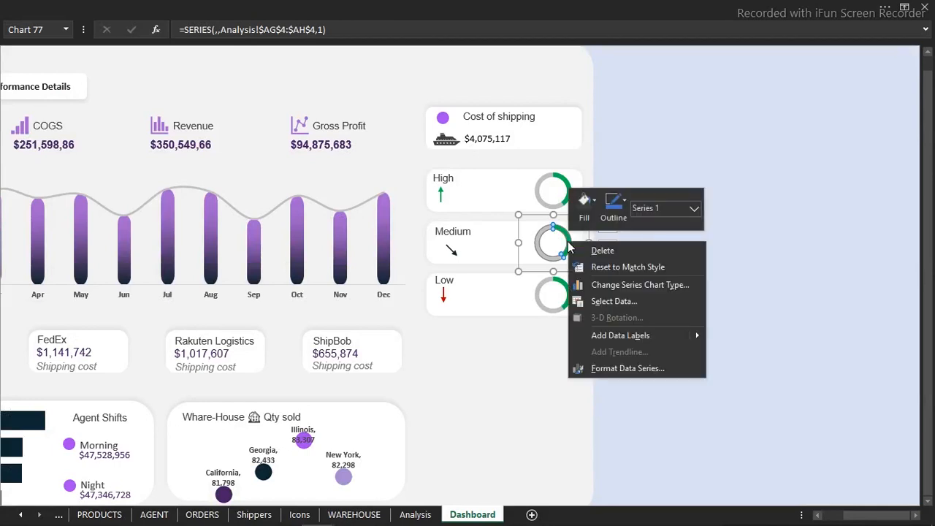
left_click(614, 302)
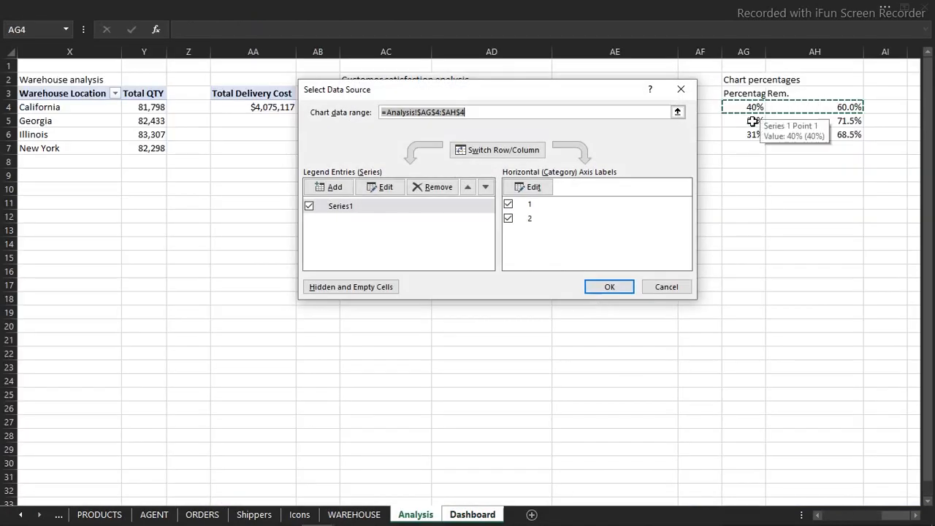
left_click_drag(577, 86, 460, 201)
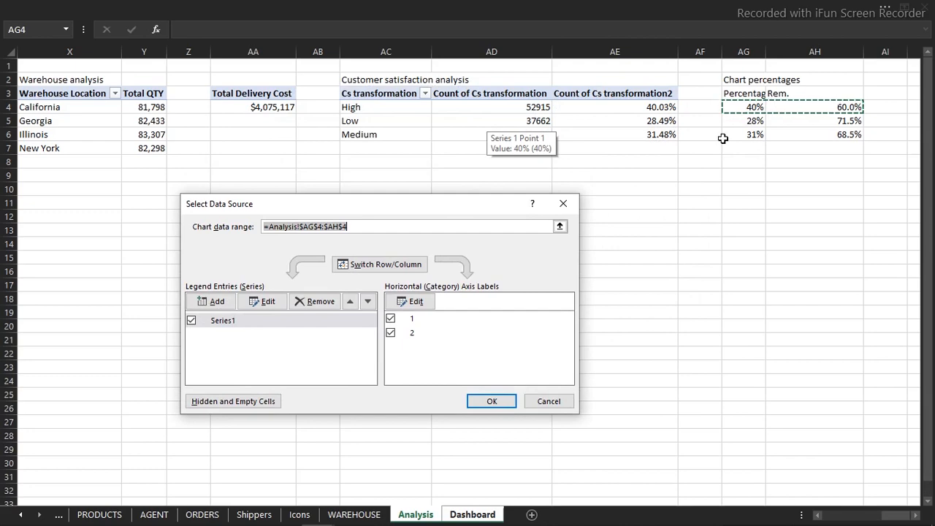
left_click_drag(743, 135, 841, 134)
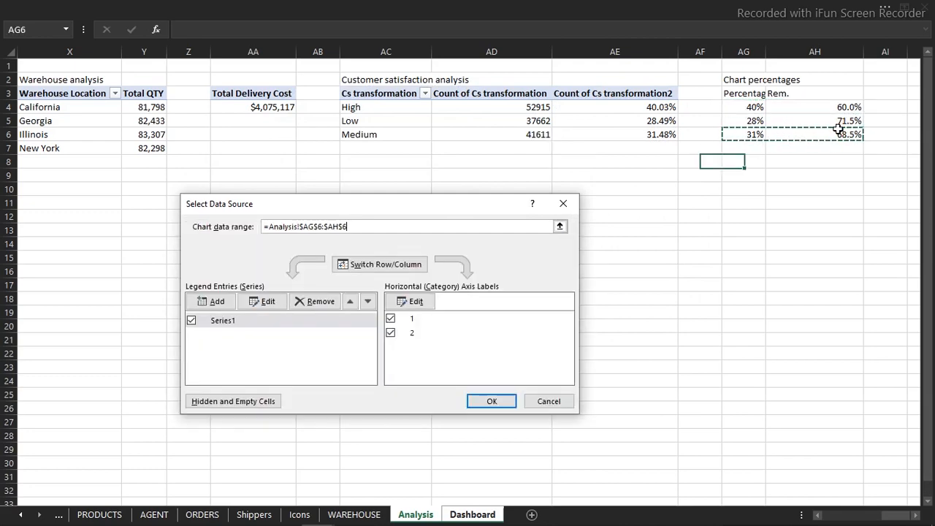
left_click(492, 401)
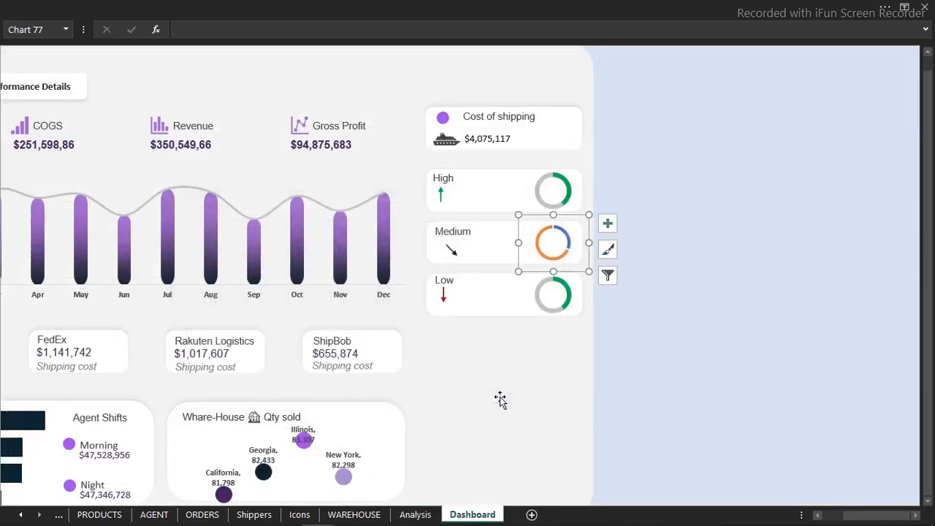
- Change the Low card's doughnut chart data range to =Analysis!$AG$5:$AH$5
left_click(556, 314)
left_click(555, 314)
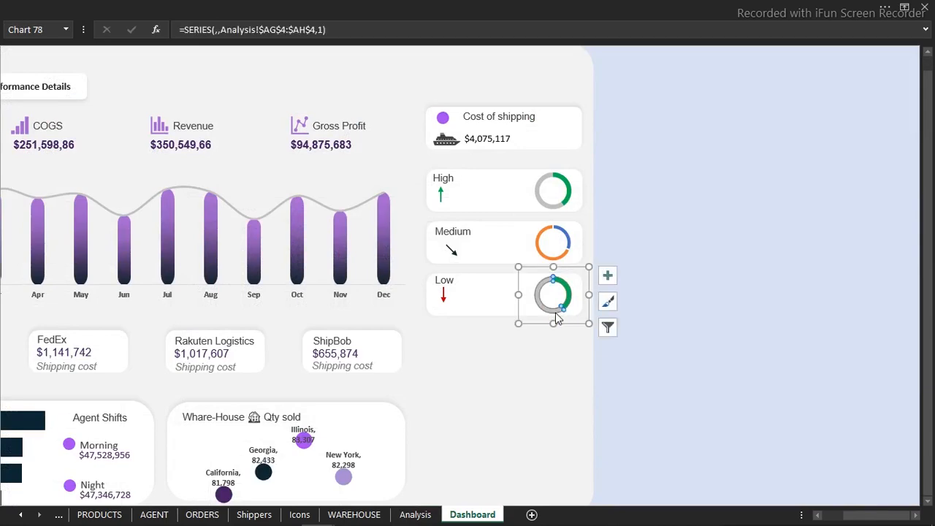
right_click(556, 316)
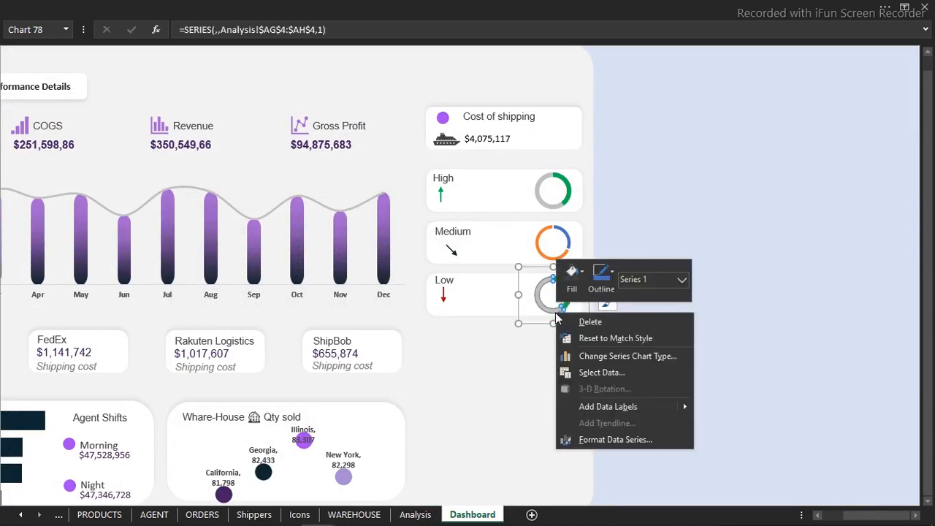
left_click(603, 374)
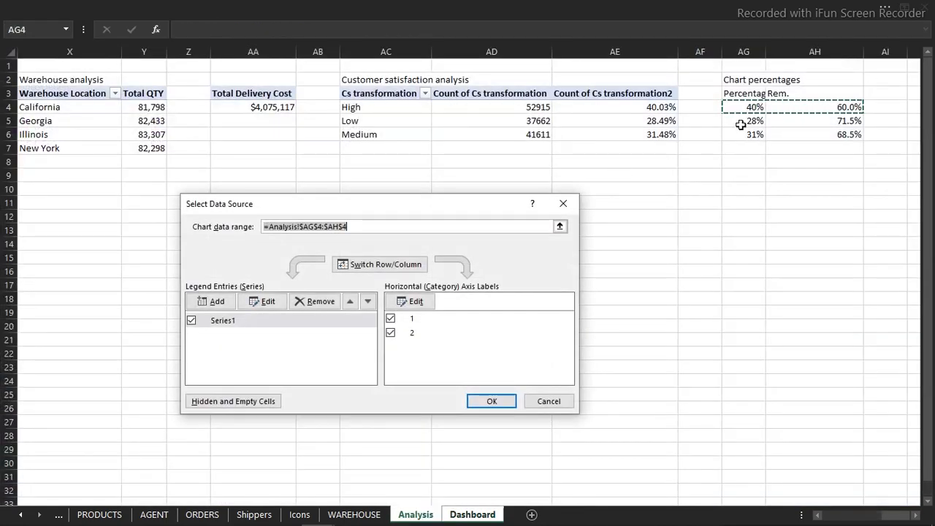
left_click(755, 122)
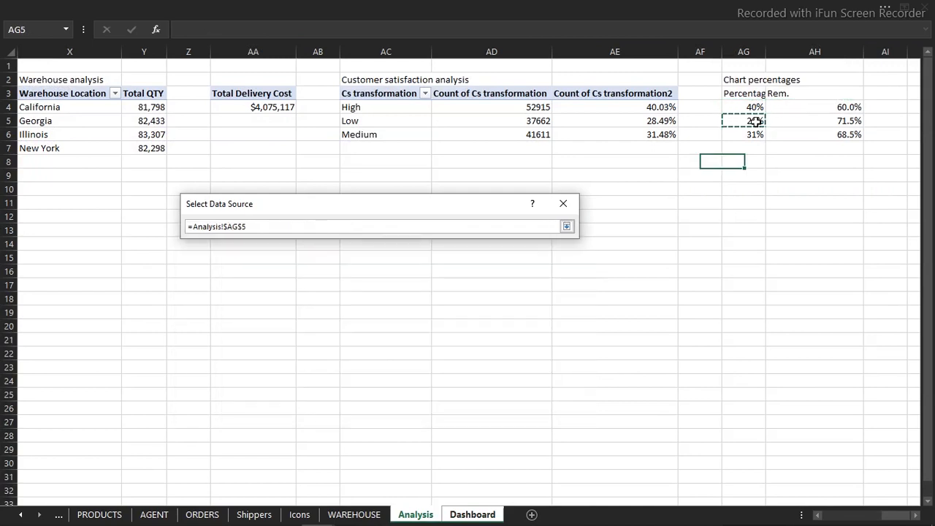
left_click_drag(757, 121, 848, 121)
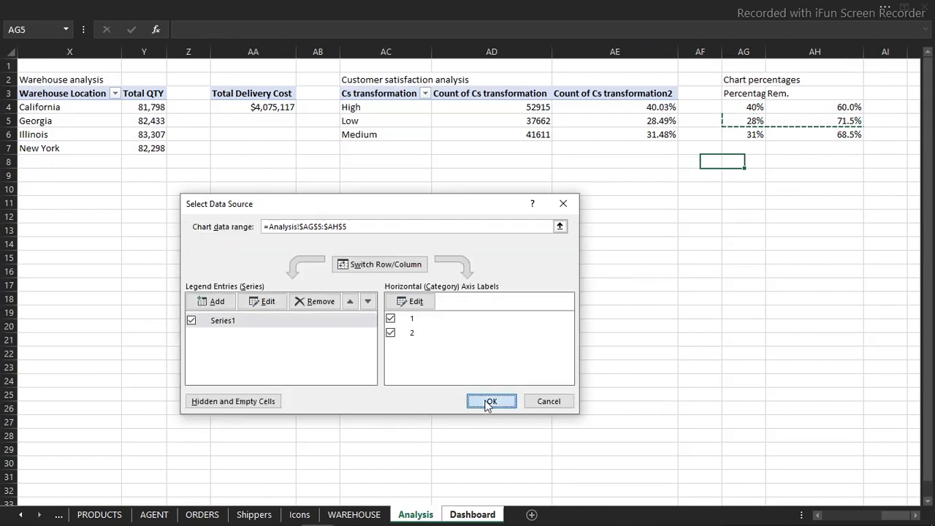
left_click(490, 401)
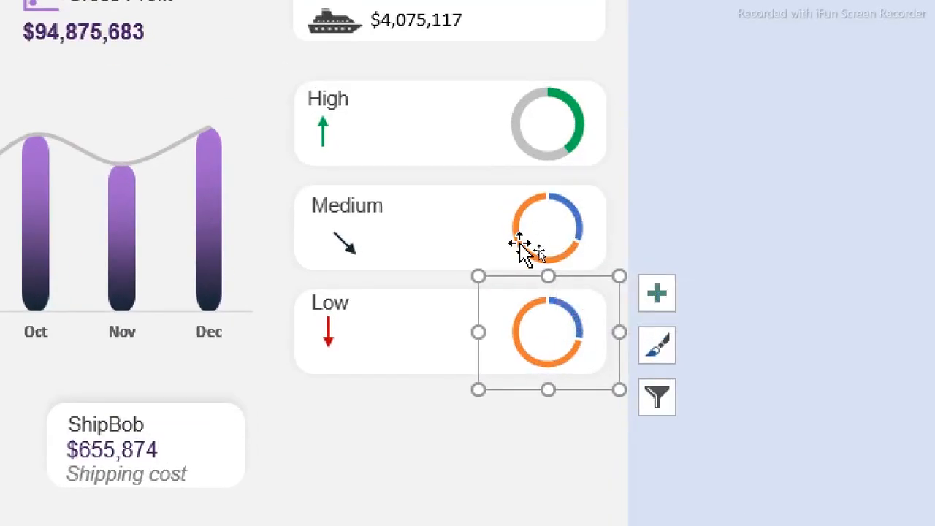
- Fill the remainder slice of the Medium card's doughnut with the light grey theme colour
double_click(520, 248)
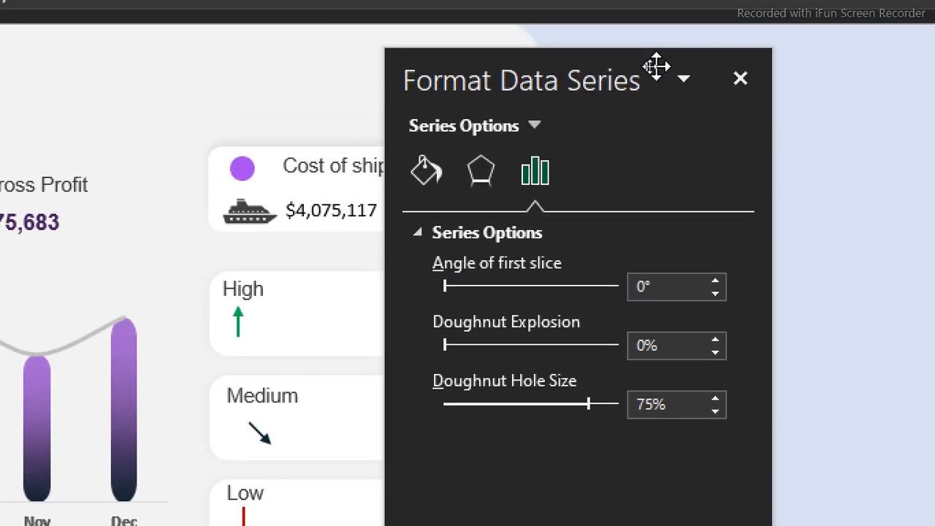
left_click_drag(604, 77, 197, 75)
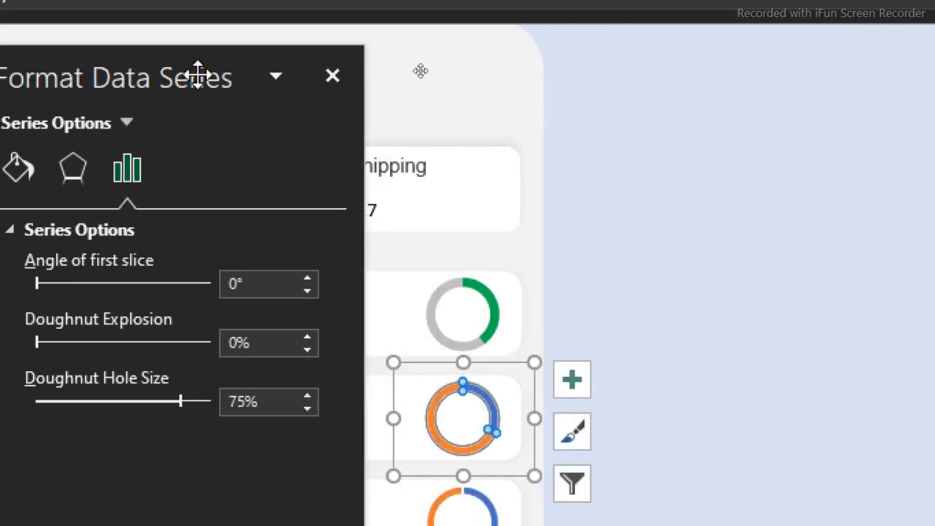
left_click(21, 170)
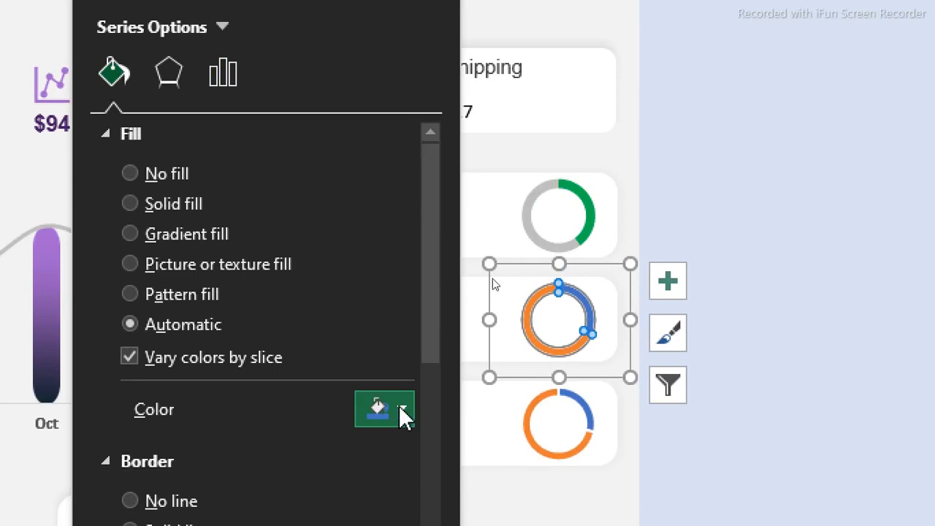
left_click(535, 340)
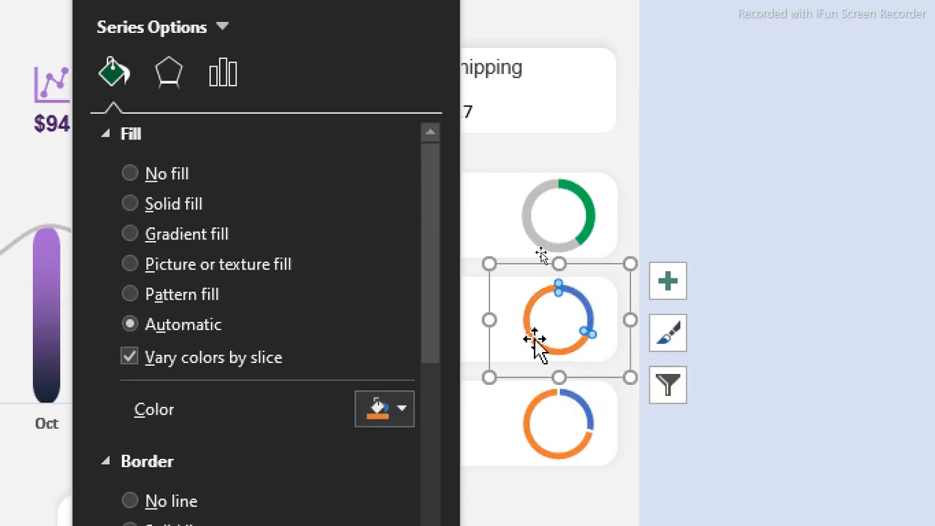
left_click(400, 420)
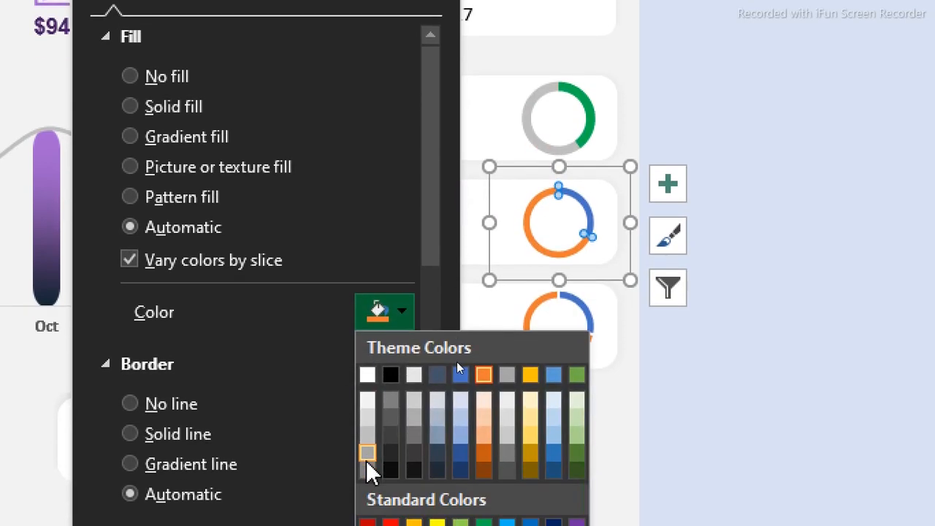
left_click(369, 432)
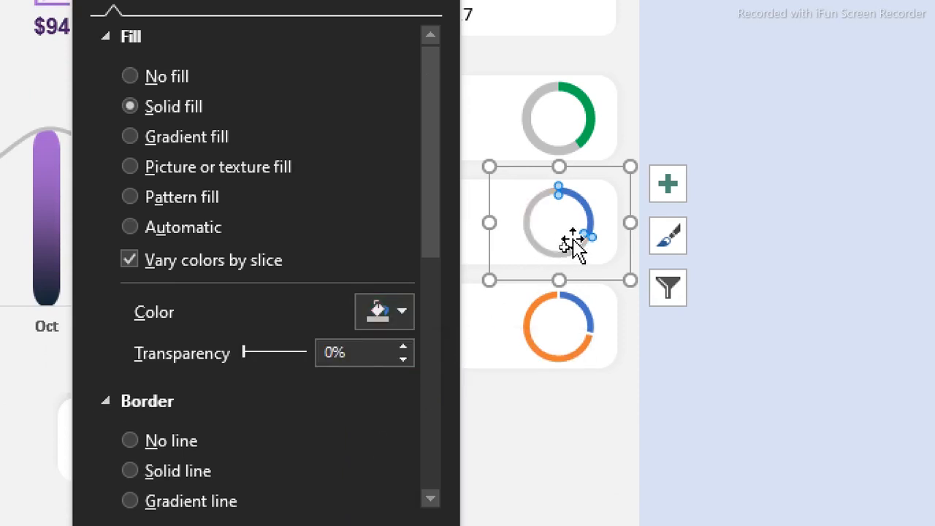
- Fill the percentage slice of the Medium card's doughnut with the recently used dark navy colour
key("ctrl+z")
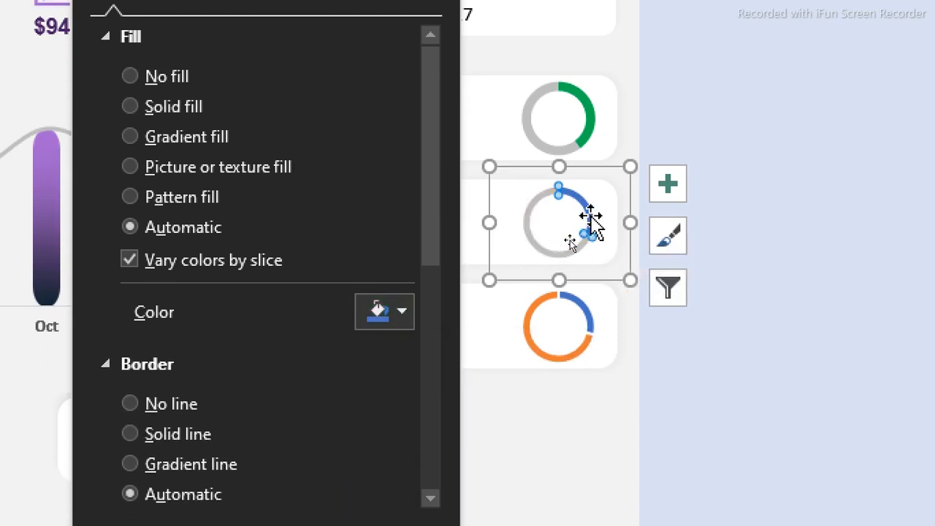
left_click(403, 314)
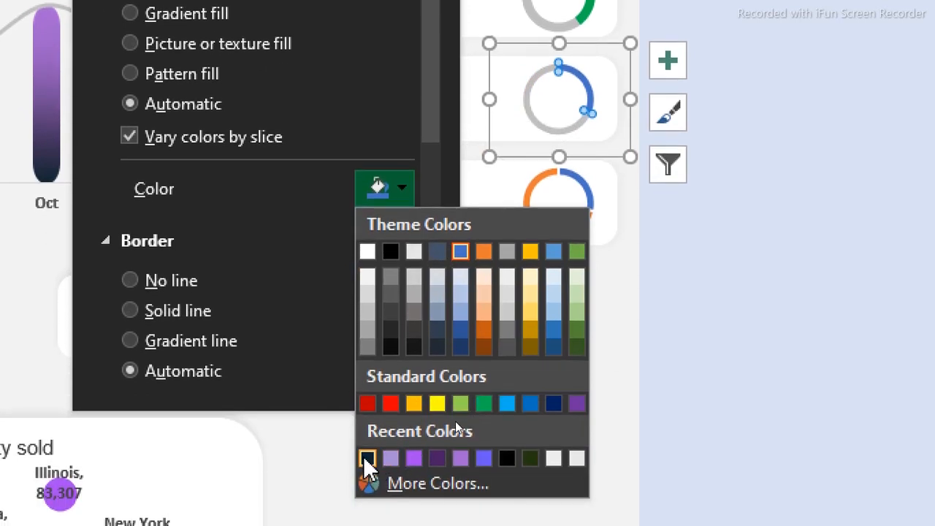
left_click(367, 458)
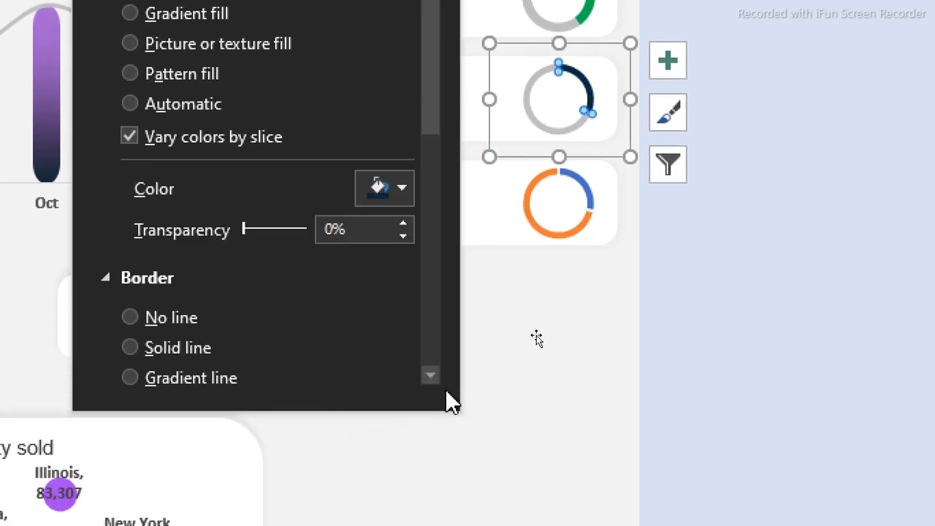
- Fill the remainder slice of the Low card's doughnut with the light grey theme colour
left_click(536, 219)
left_click(535, 220)
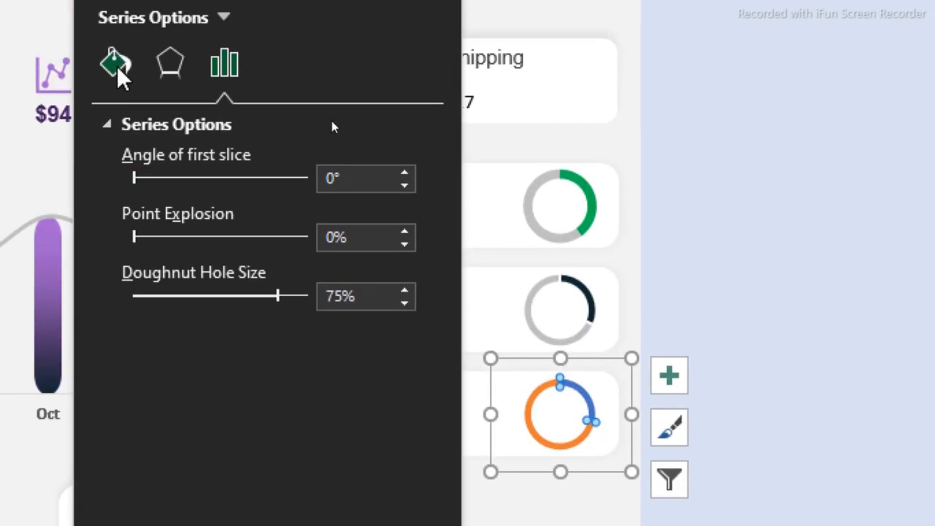
left_click(116, 65)
left_click(399, 392)
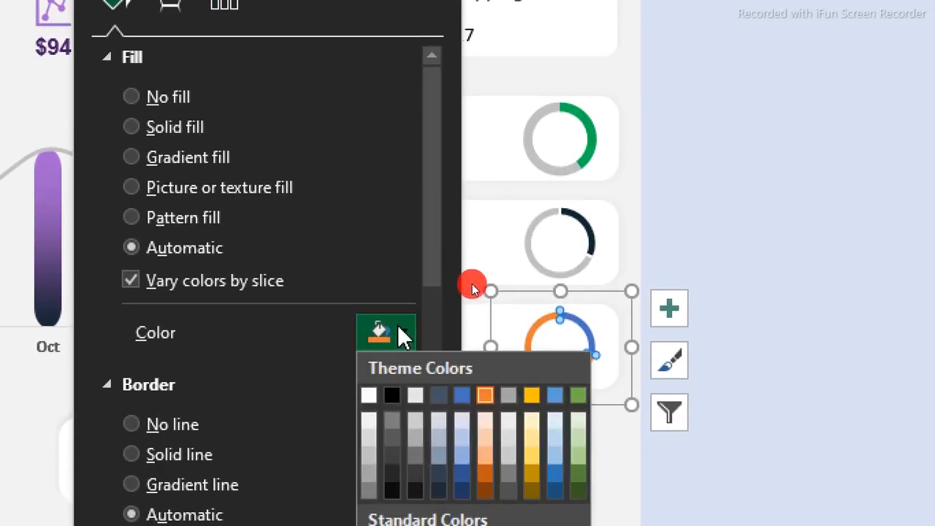
left_click(370, 312)
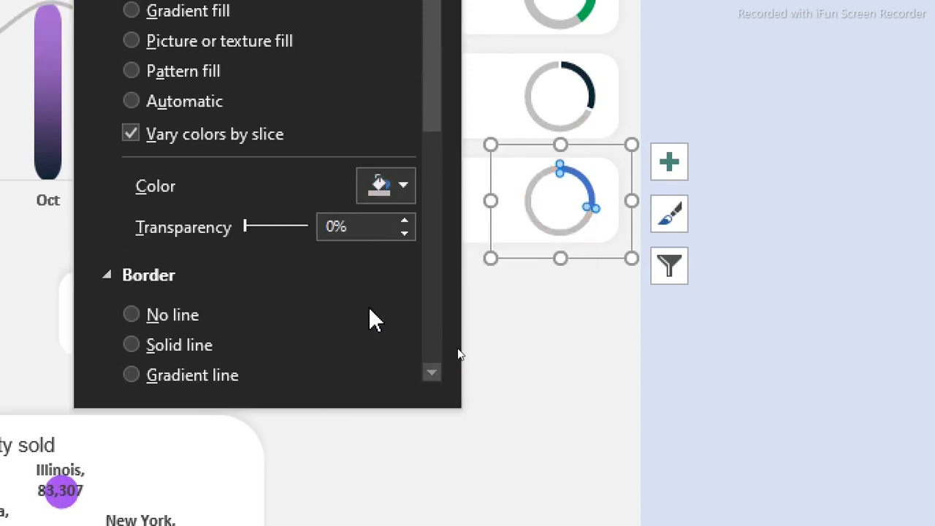
- Fill the Low card doughnut's percentage slice with the standard dark red colour and close the formatting options
left_click(589, 194)
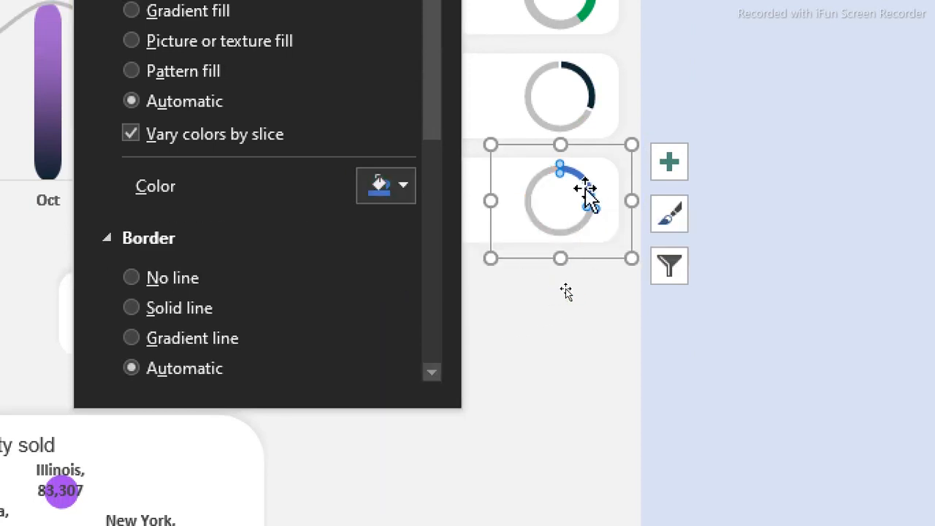
left_click(401, 184)
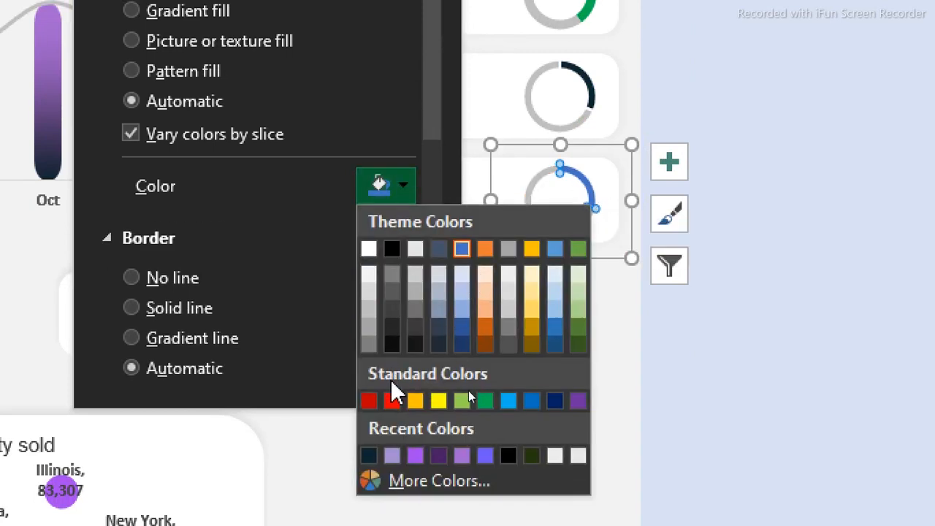
left_click(368, 400)
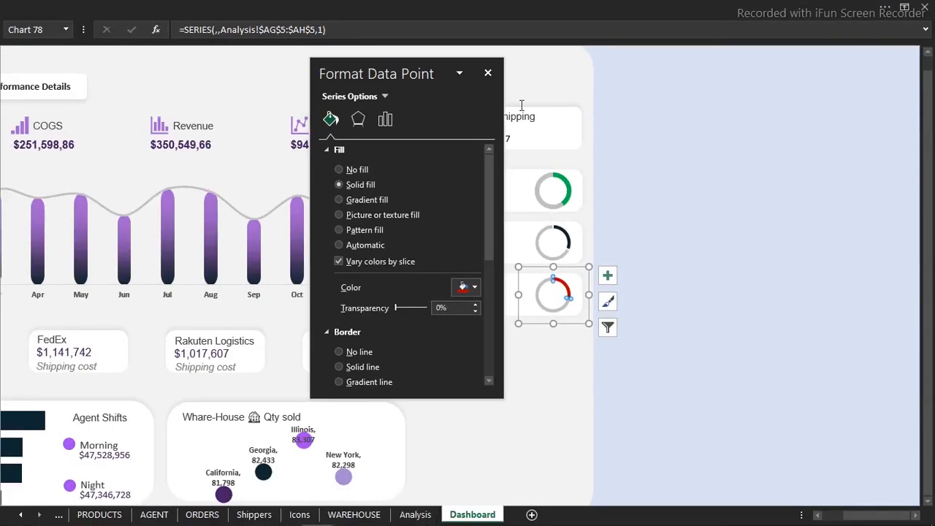
left_click(489, 73)
left_click(706, 167)
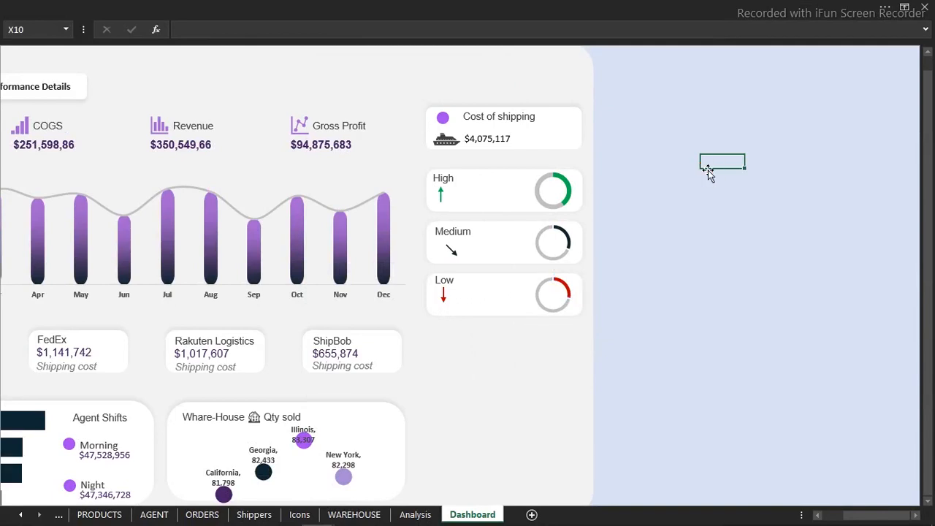
- Place a copy of the High label over the High card's doughnut and link it to cell AG4 on the Analysis sheet
left_click(448, 179)
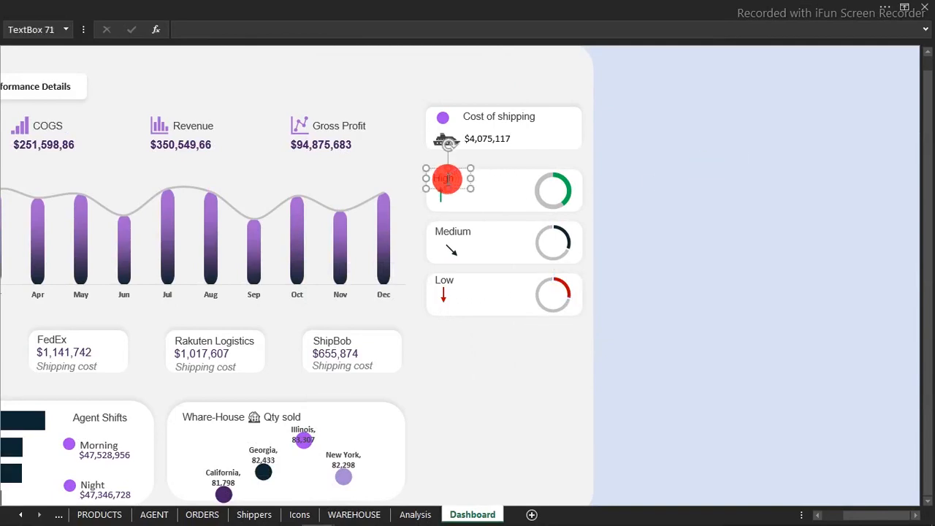
left_click_drag(461, 187, 575, 208)
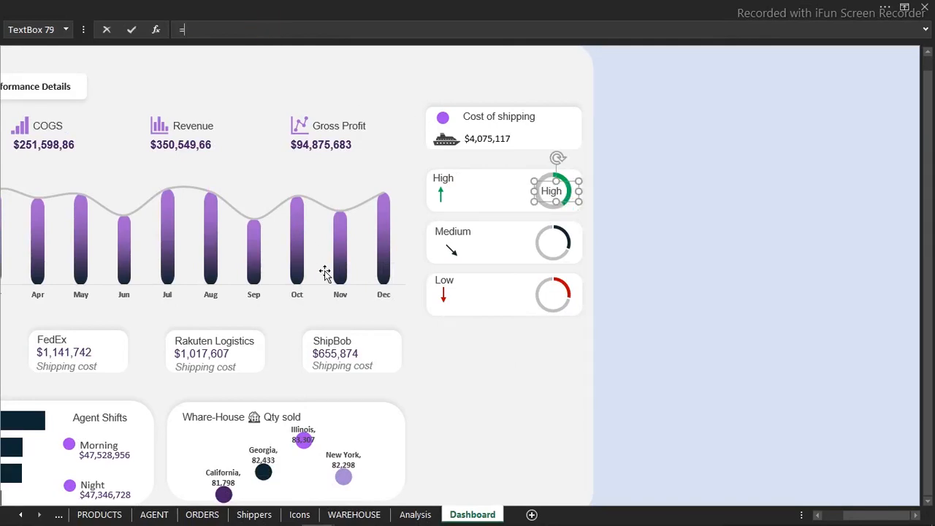
left_click(413, 515)
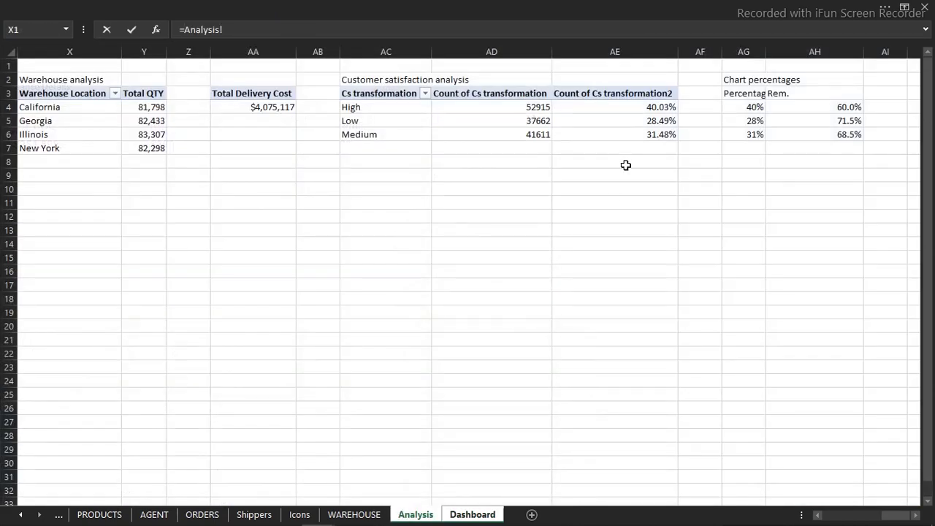
left_click(738, 108)
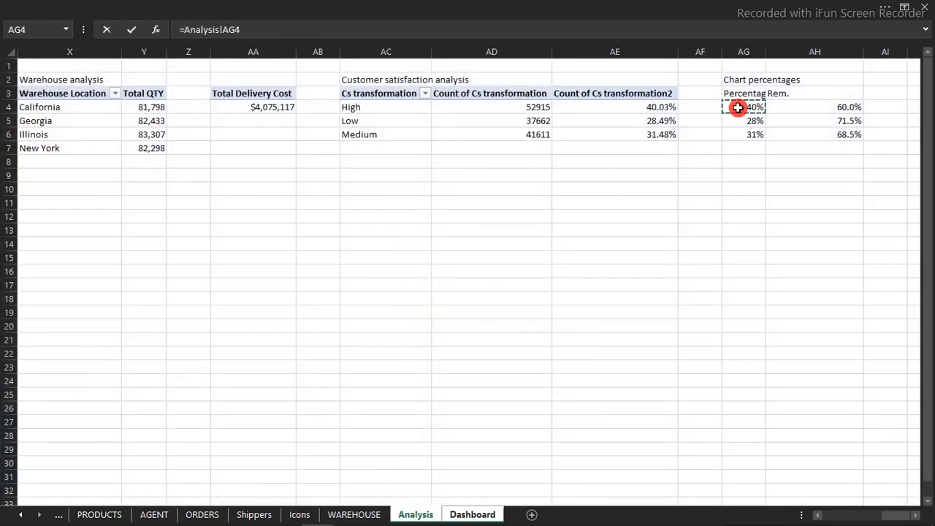
key("Return")
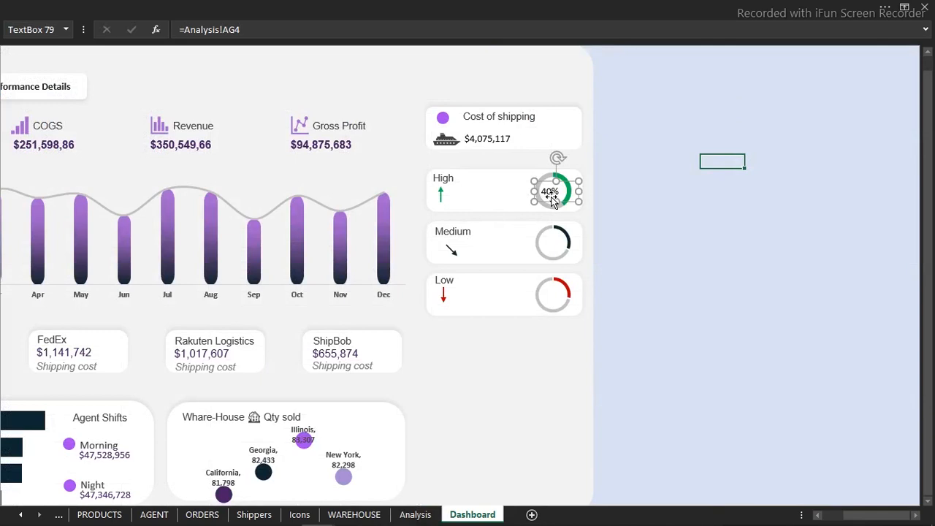
- Centre the High doughnut's percentage label horizontally and vertically, and make it bold, size 12 and dark grey
left_click(255, 7)
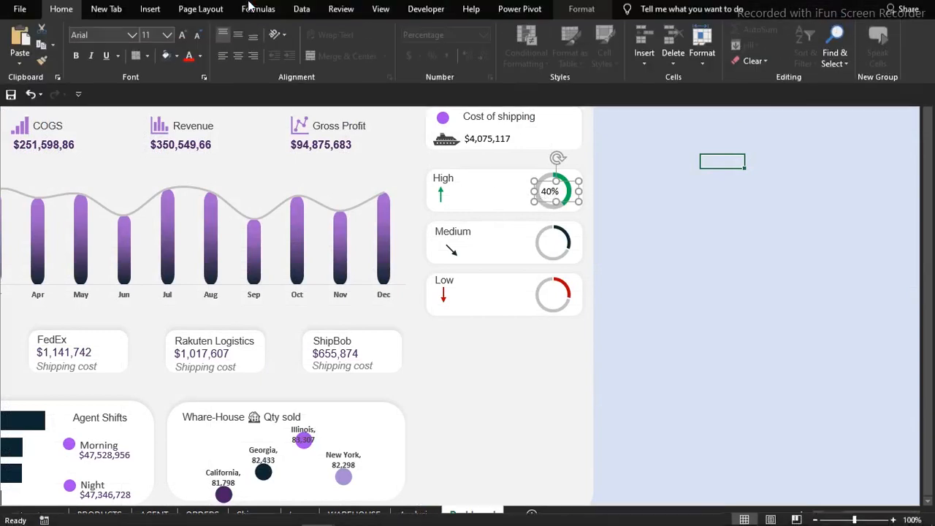
left_click(241, 64)
left_click(238, 80)
left_click(77, 80)
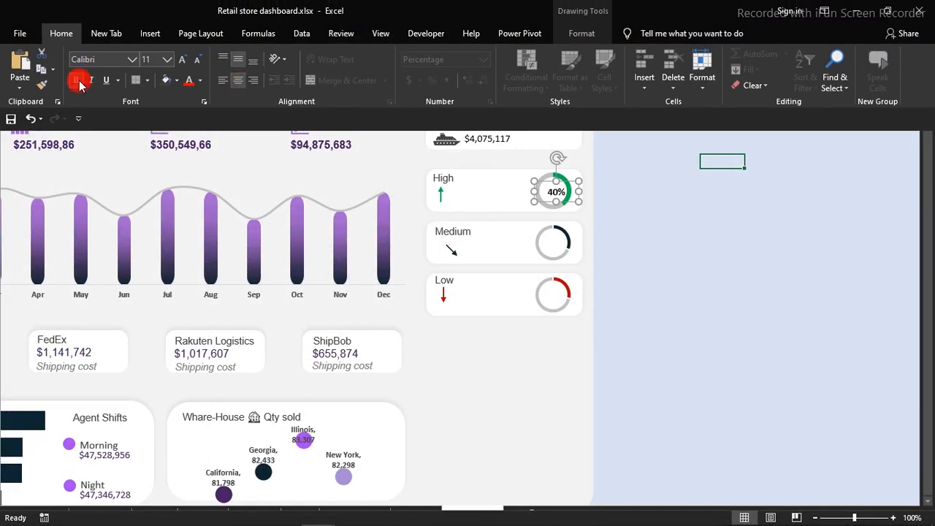
left_click(201, 81)
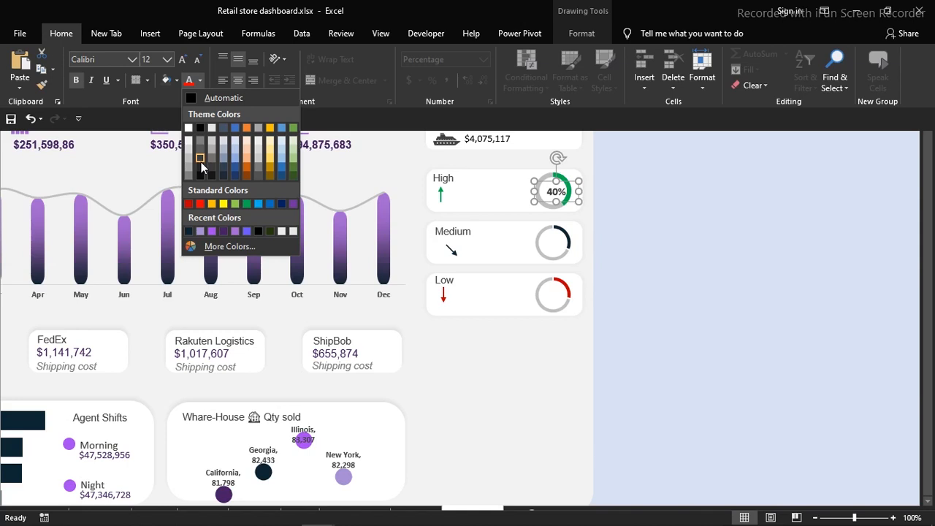
left_click(201, 159)
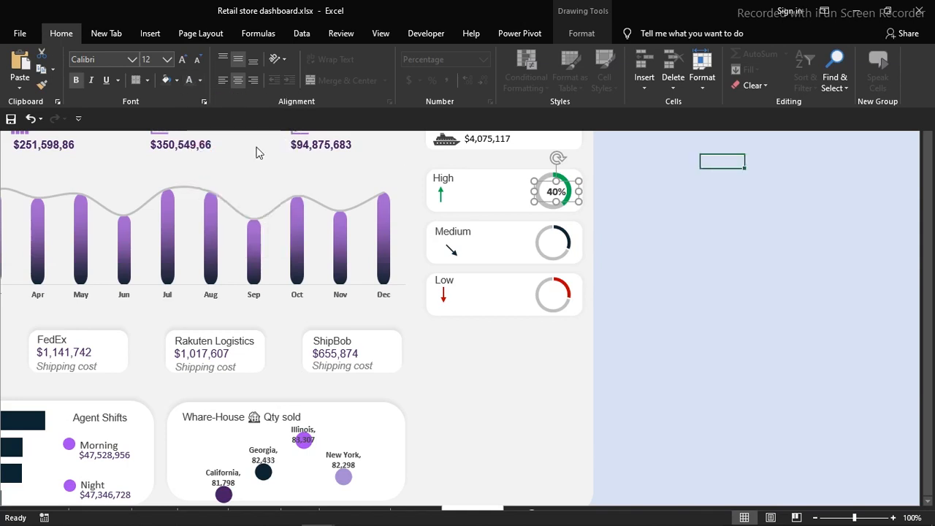
- Nudge the percentage label into the centre of the High card's doughnut and deselect it
left_click(570, 200)
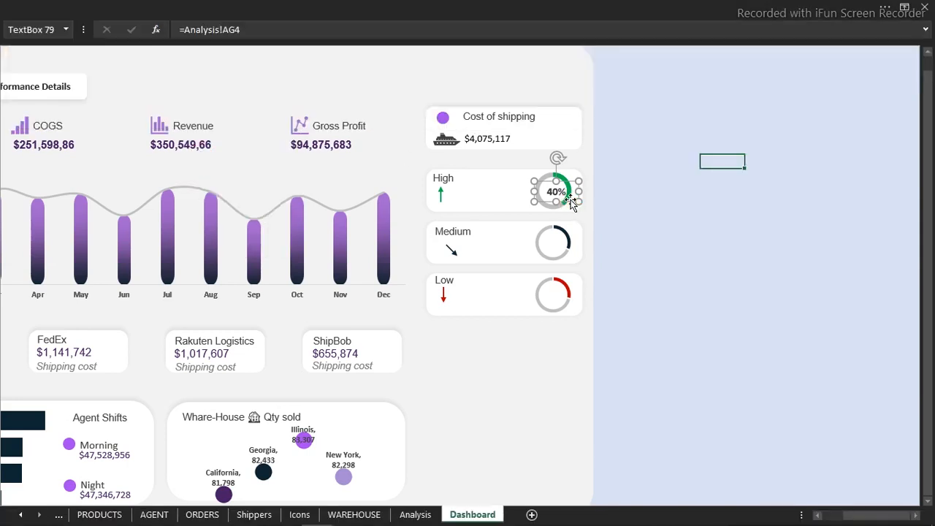
left_click_drag(568, 200, 568, 201)
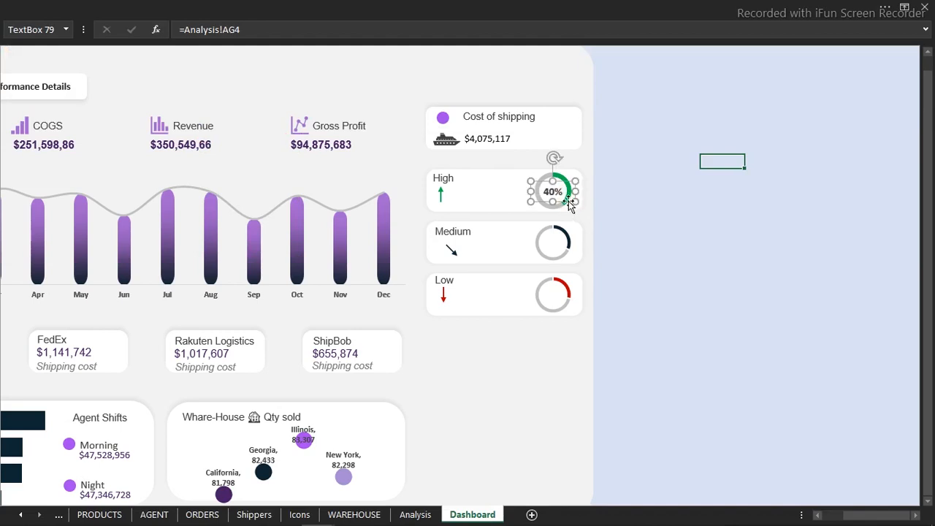
left_click(679, 258)
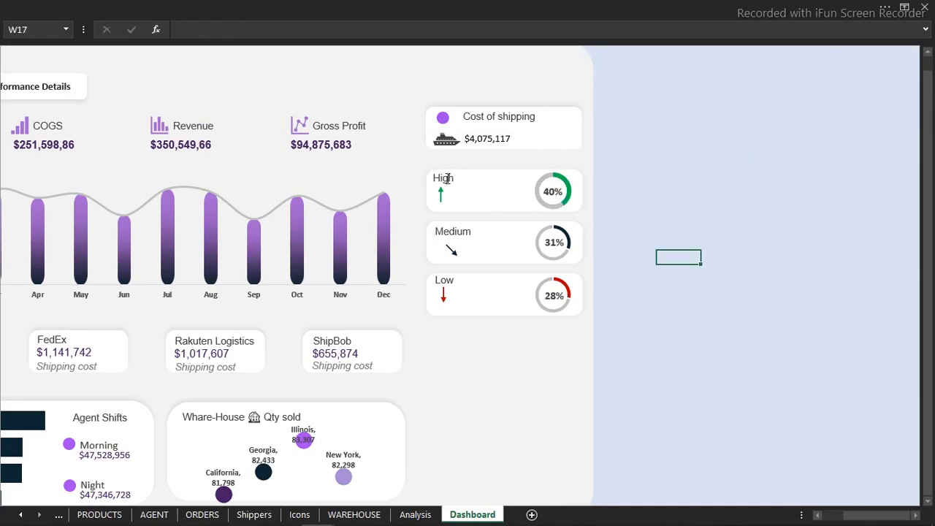
- Duplicate the High, Medium and Low labels together, placing the copies beside the arrows on their cards
left_click(461, 184)
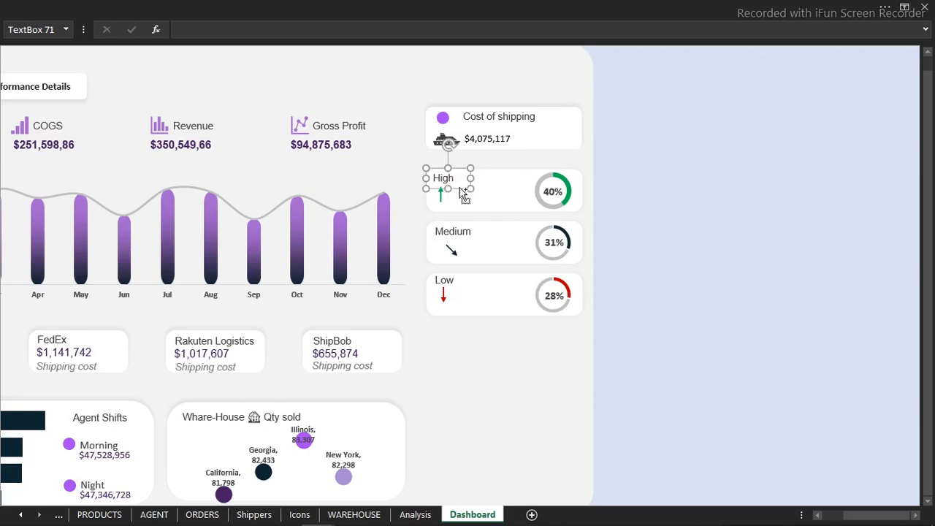
left_click(455, 234, "ctrl")
left_click(450, 286, "ctrl")
left_click_drag(464, 290, 488, 303)
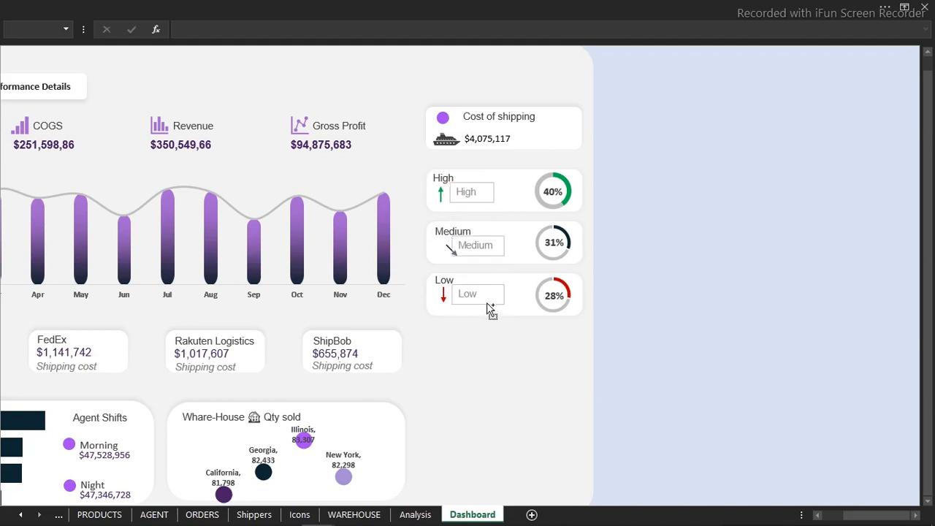
left_click(488, 306)
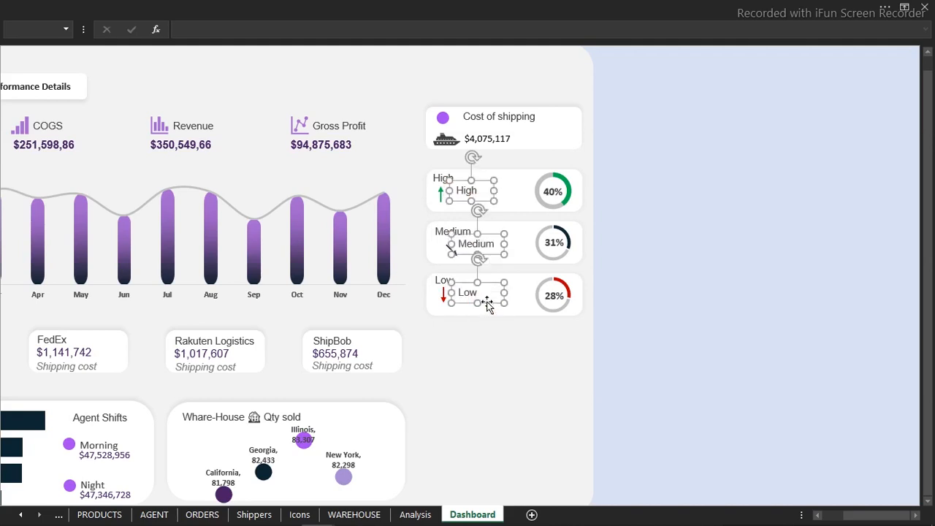
left_click(727, 208)
- Link the copied High label to cell AD4 on the Analysis sheet and select the copied Medium label
left_click(485, 190)
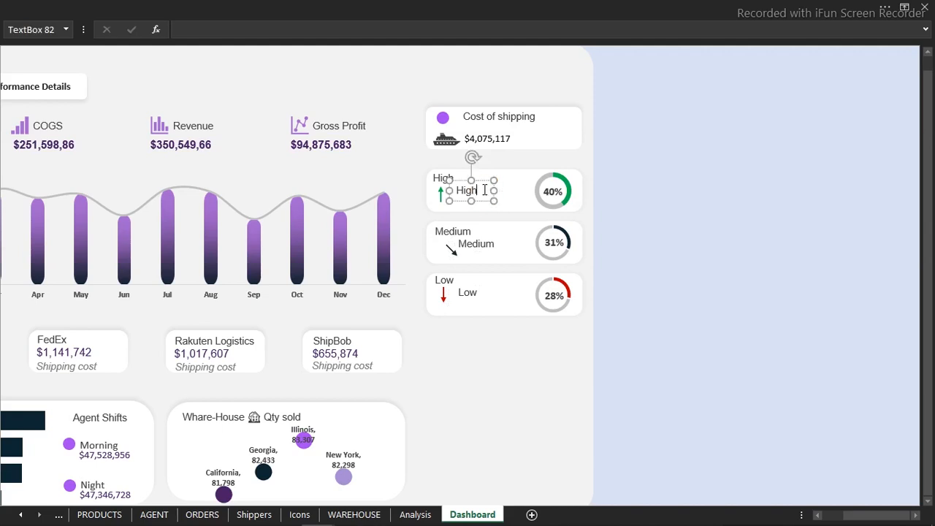
left_click(323, 31)
type("=")
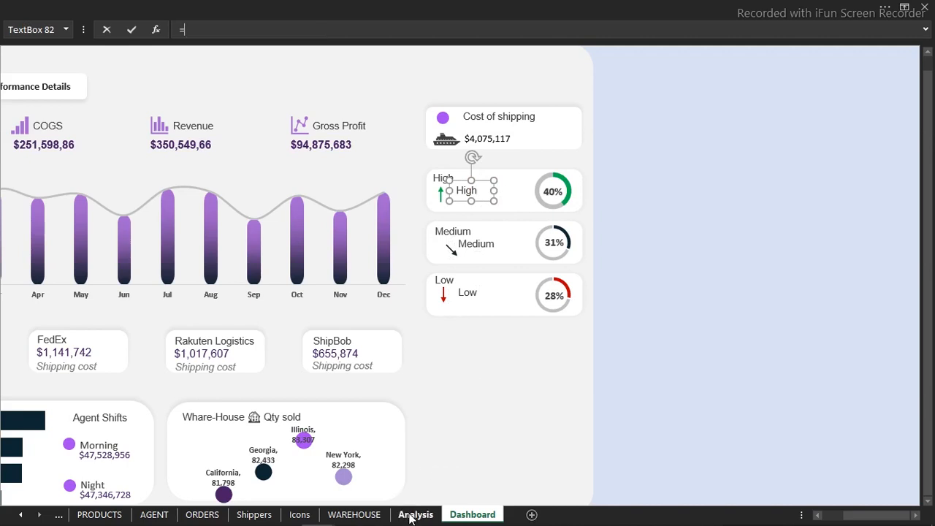
left_click(415, 515)
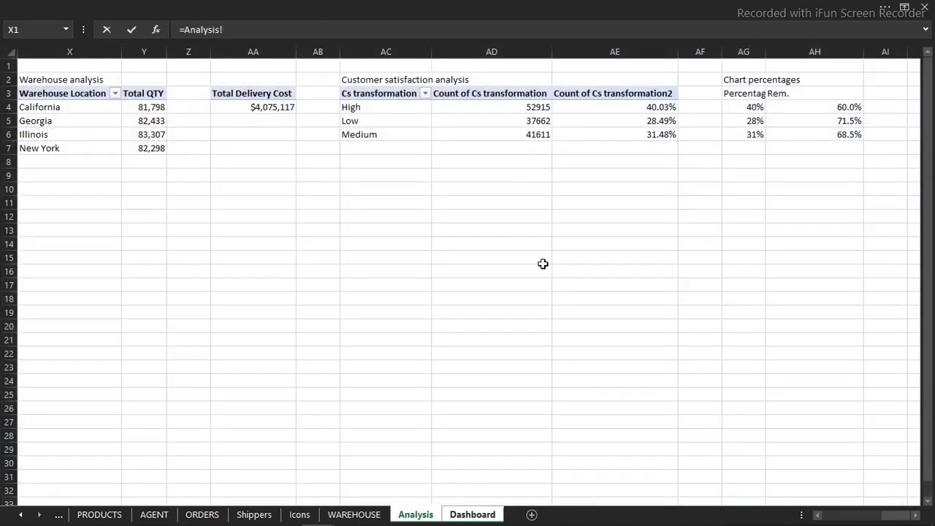
left_click(500, 109)
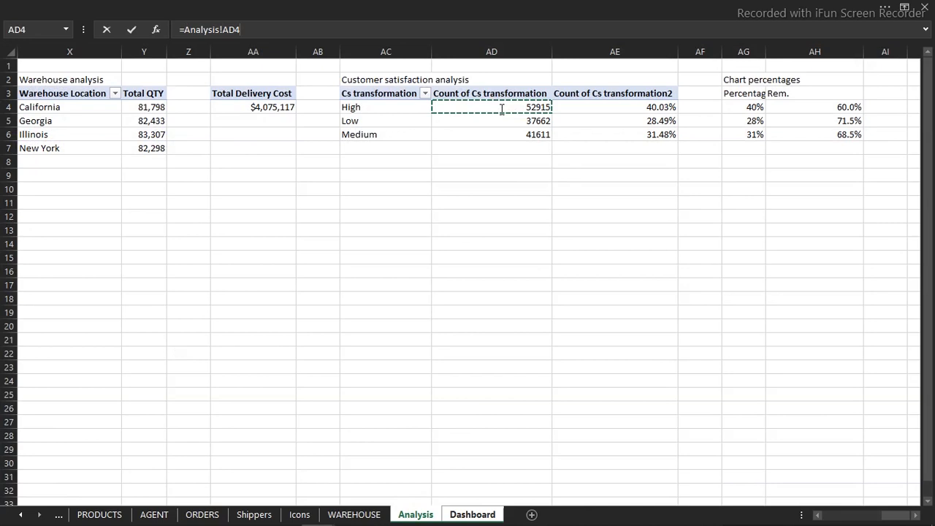
key("Return")
left_click(485, 248)
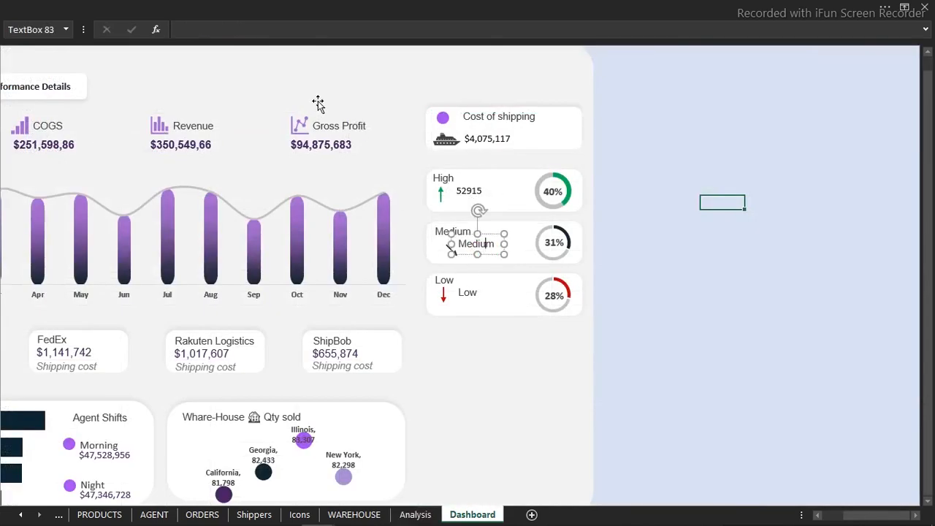
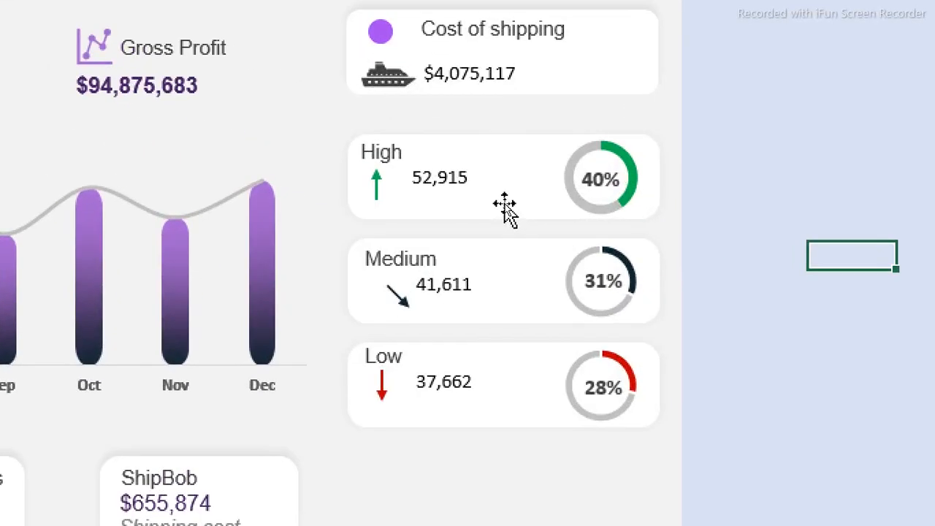
- Format the count text boxes on the High, Medium and Low cards in Arial, size 12, with the recently used dark purple
left_click(480, 191)
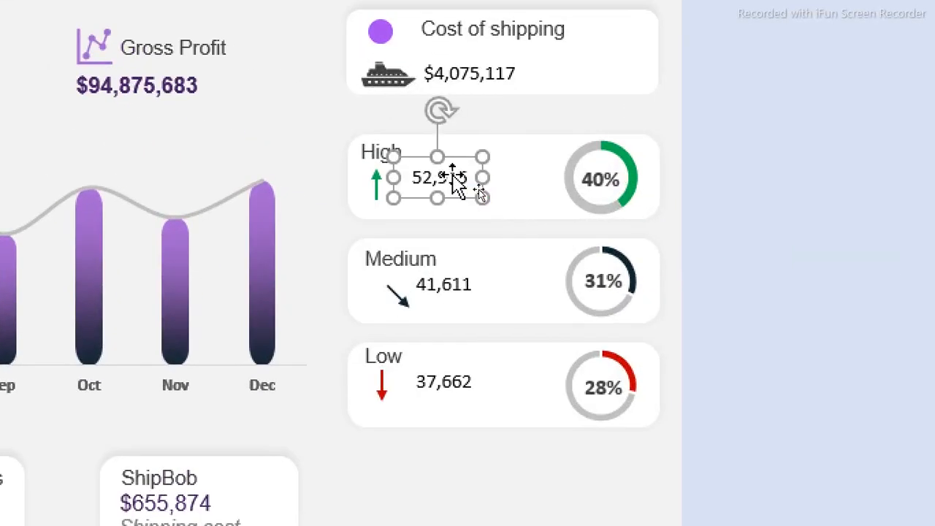
left_click(445, 286, "shift")
left_click(449, 388, "shift")
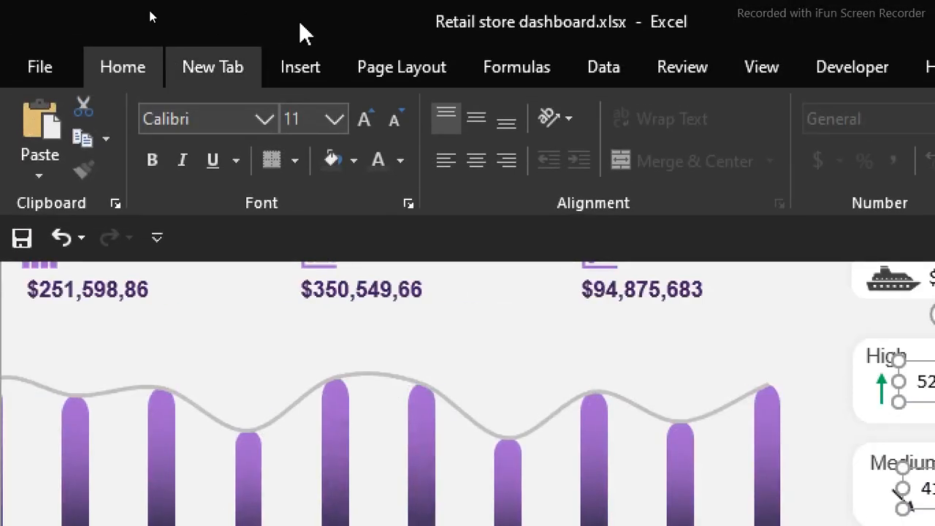
left_click(268, 115)
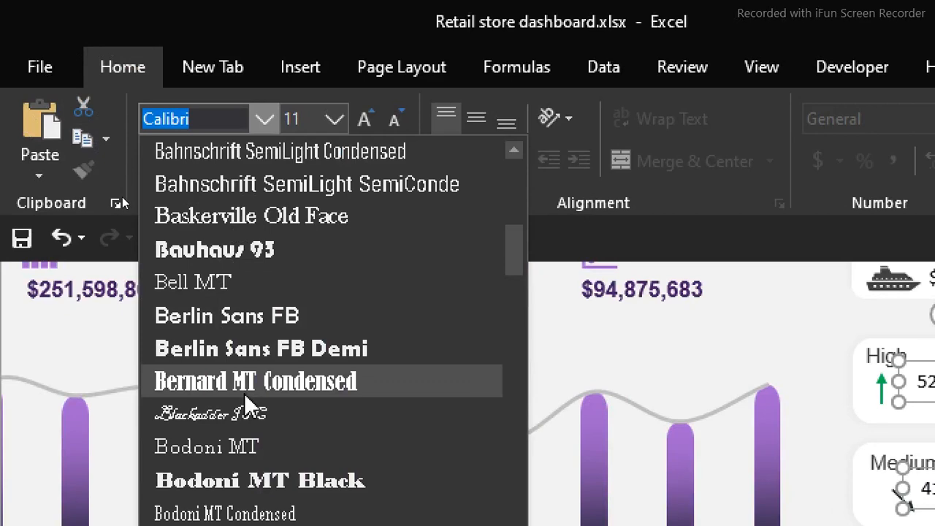
left_click_drag(515, 261, 520, 175)
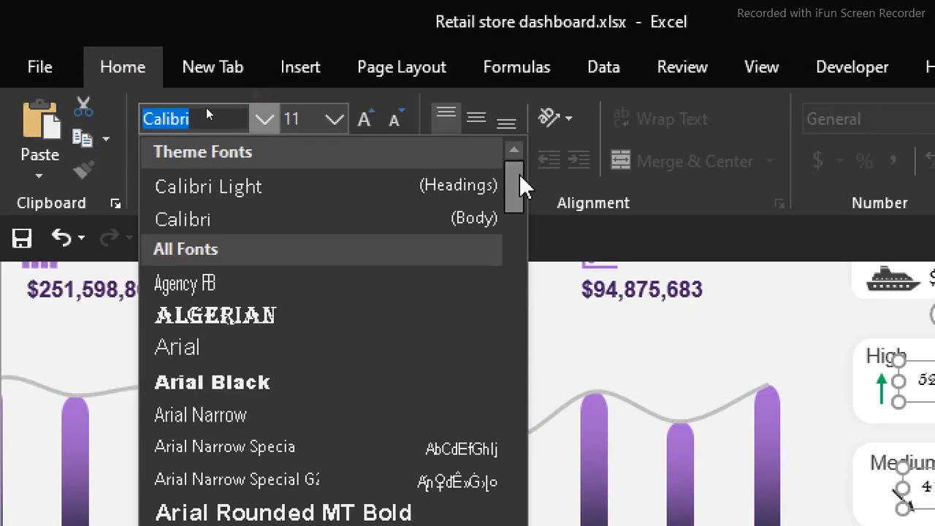
left_click(223, 348)
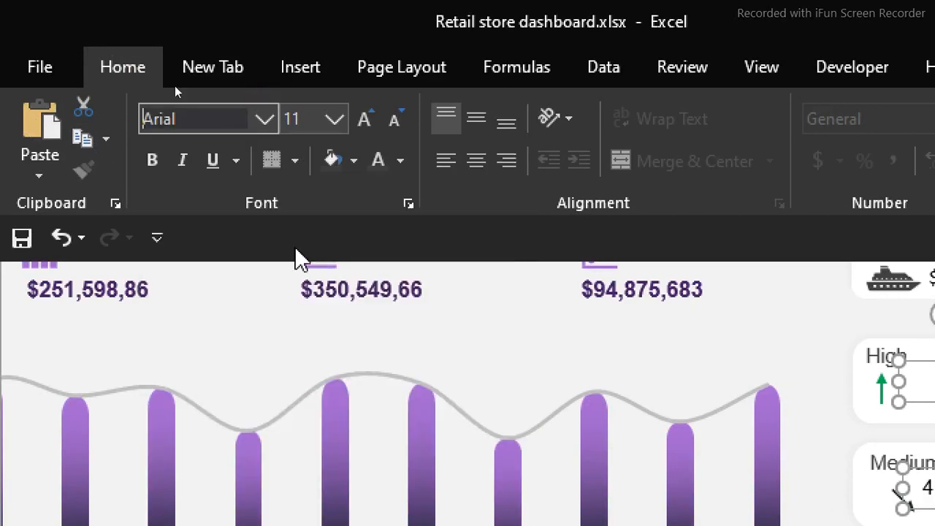
left_click(367, 127)
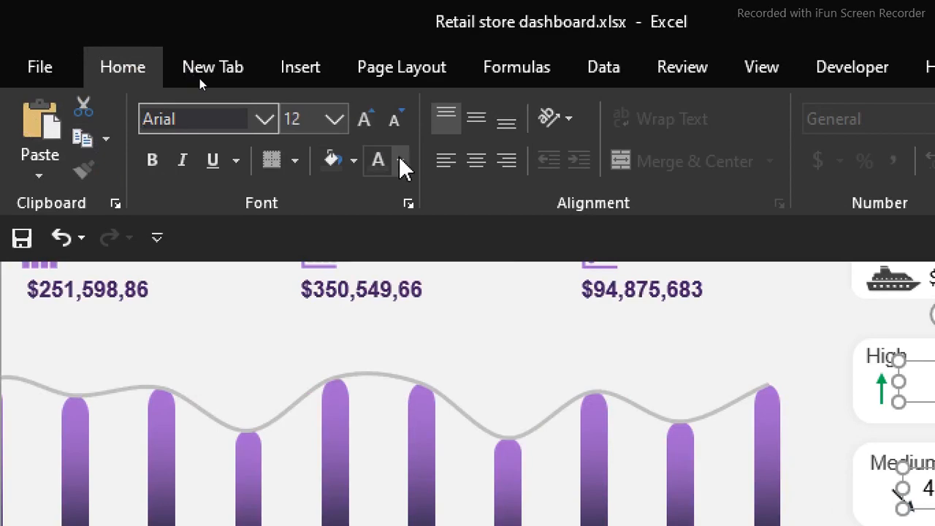
left_click(401, 162)
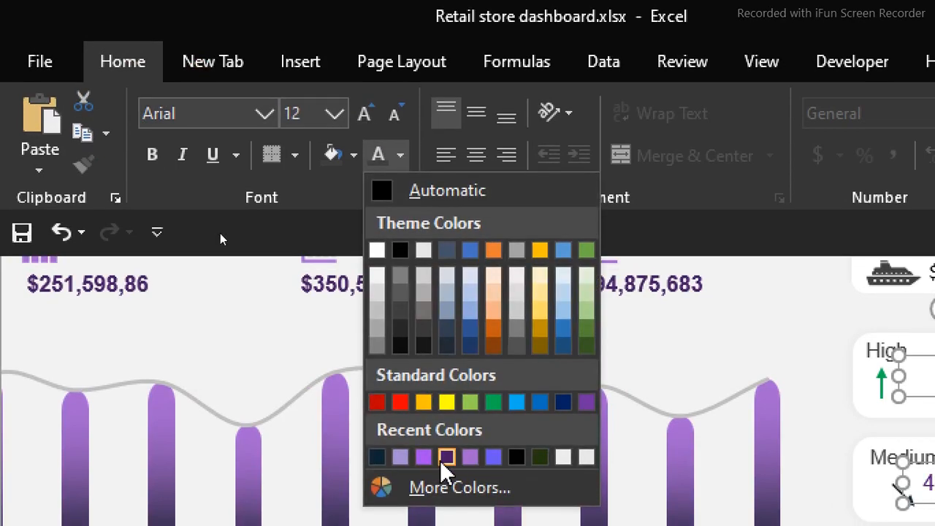
left_click(447, 462)
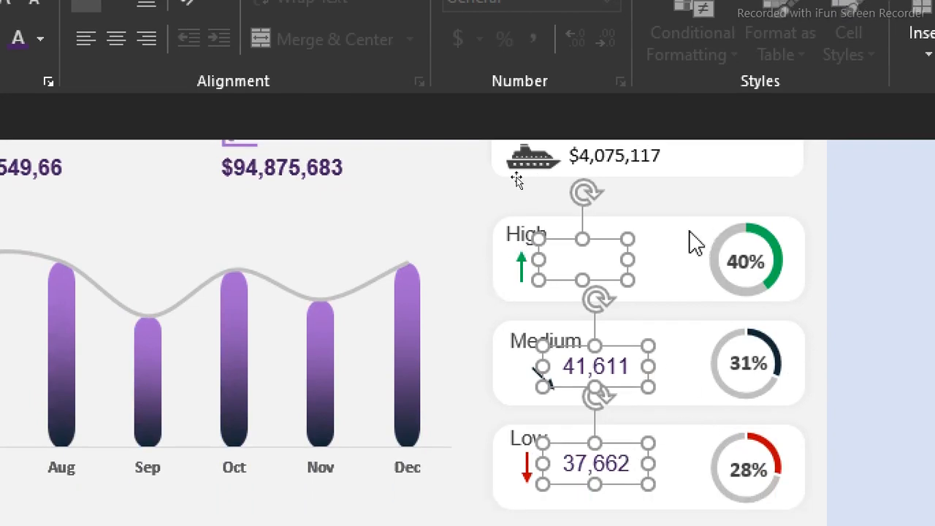
- Widen the three count text boxes together so the High count fits, make their text bold, and deselect them
left_click(634, 256)
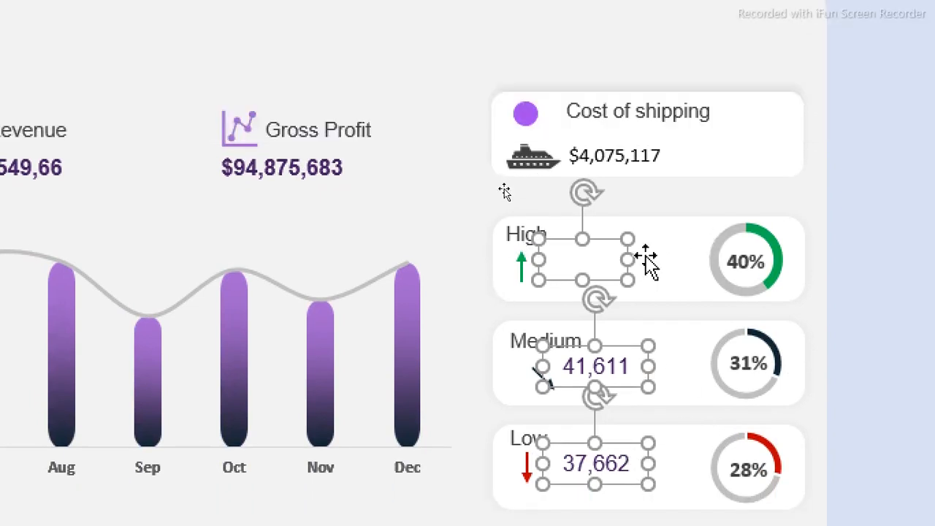
left_click_drag(634, 258, 663, 258)
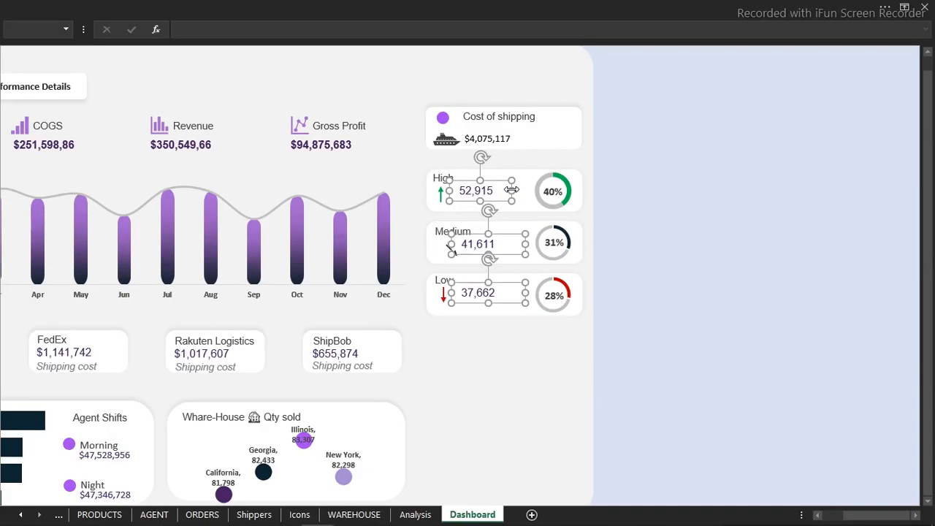
left_click(249, 6)
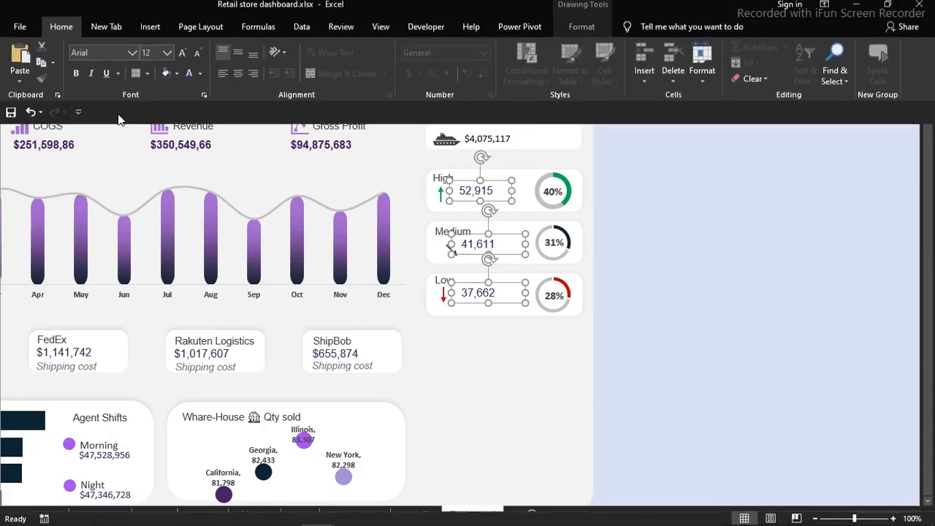
left_click(77, 80)
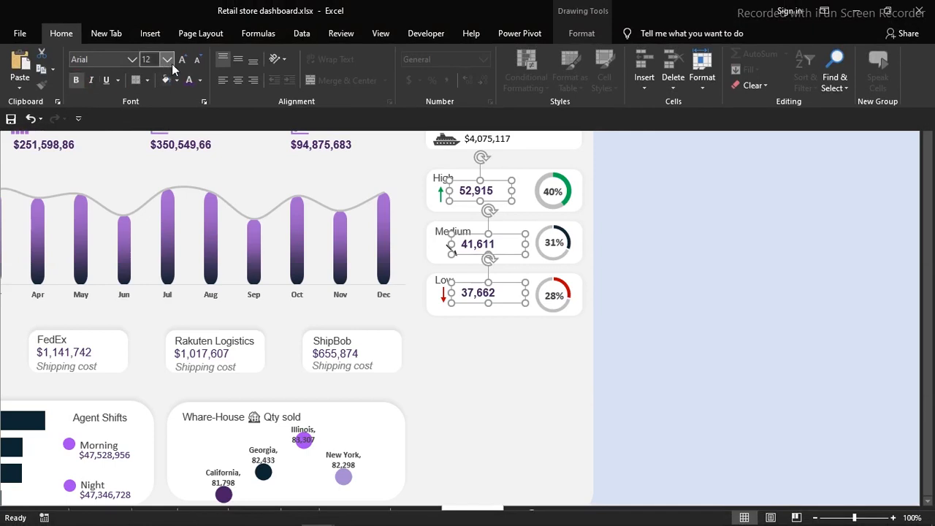
left_click(748, 200)
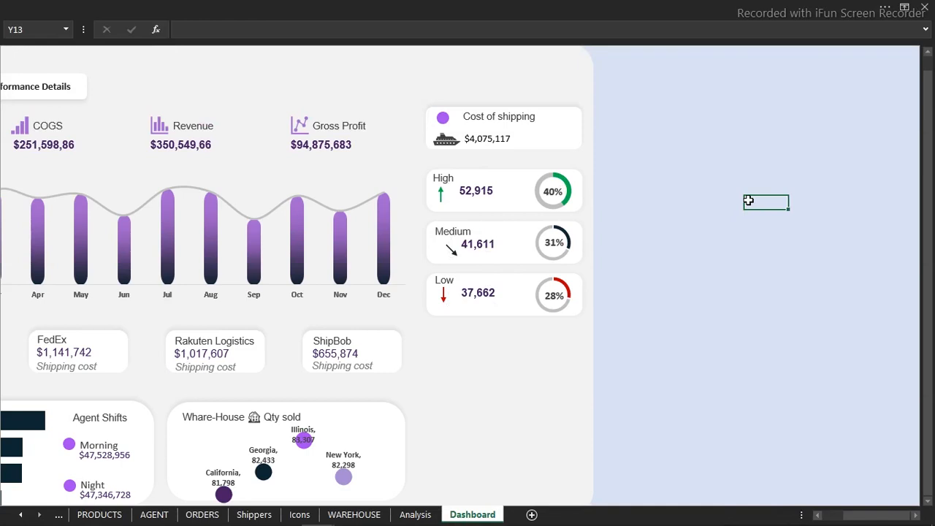
left_click(605, 134)
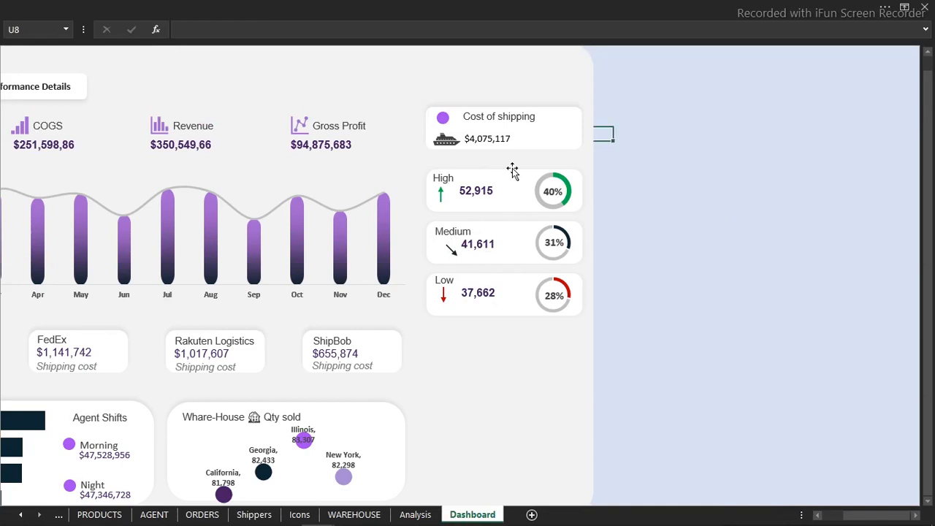
- Add a text box reading "Customers satisfaction" and place it in the empty area below the Low card
left_click(286, 6)
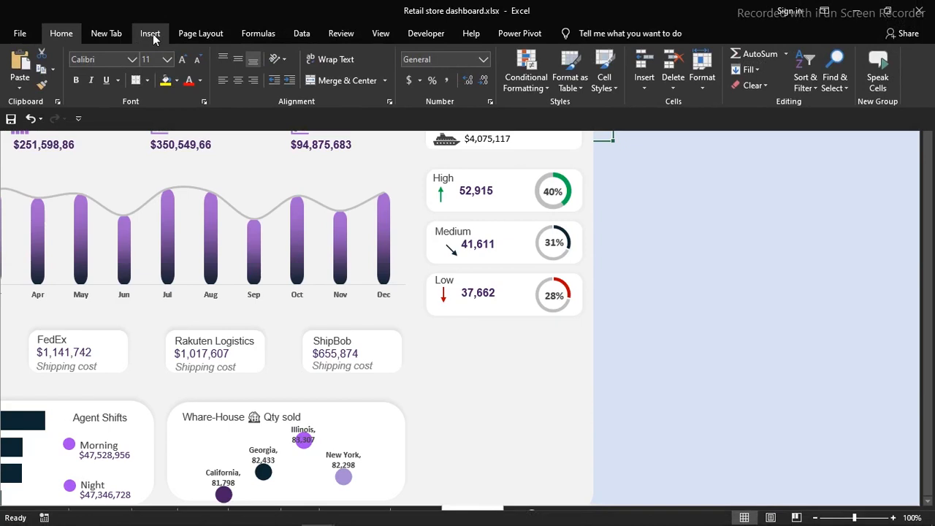
left_click(150, 34)
left_click(169, 87)
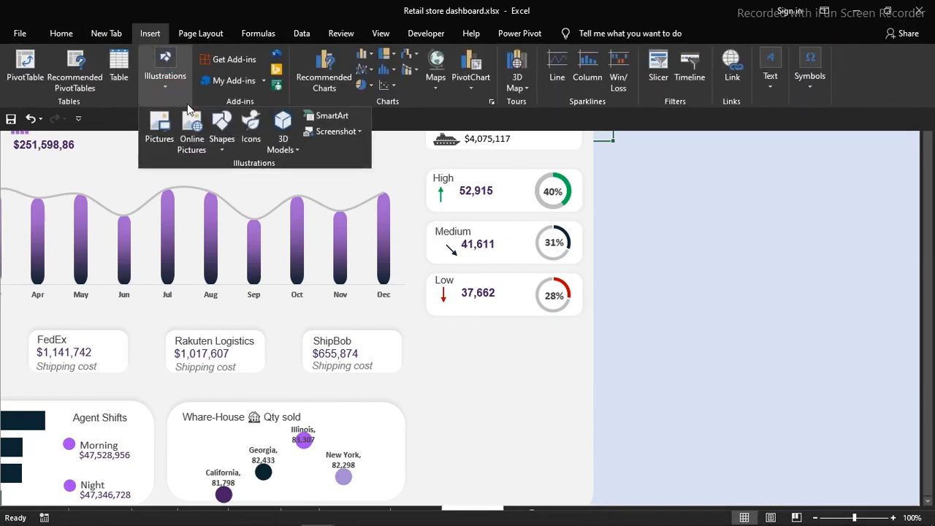
left_click(222, 133)
left_click(216, 179)
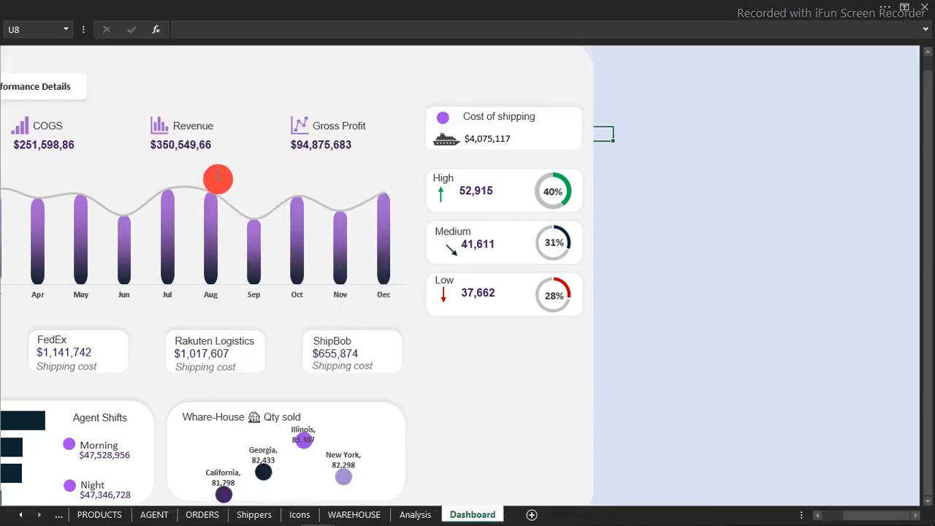
left_click_drag(367, 167, 557, 189)
type("Customers satisfaction")
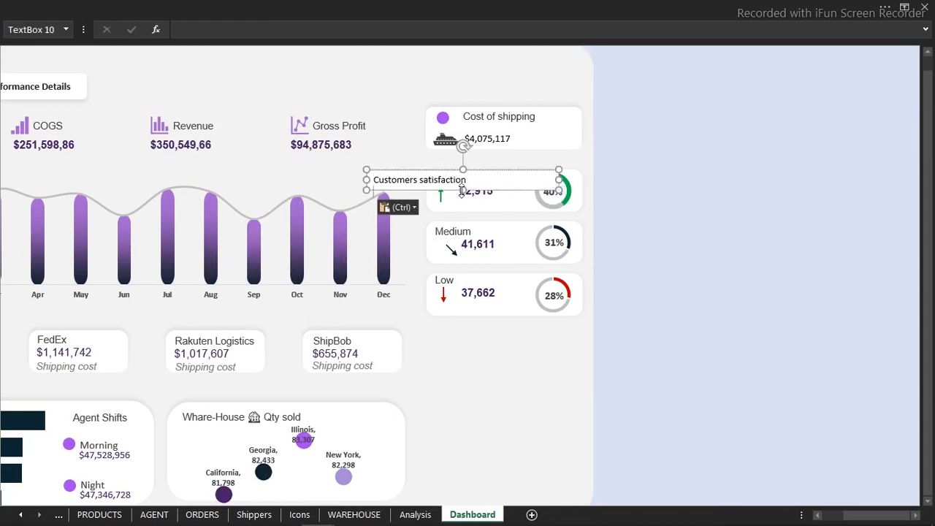
left_click_drag(496, 192, 527, 371)
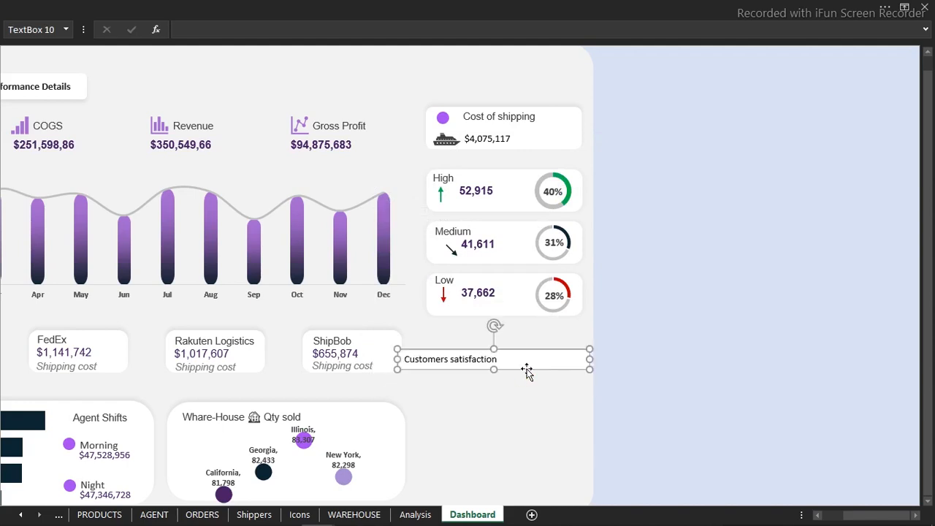
- Format the "Customers satisfaction" text box in Arial with a medium grey fill, centring its text horizontally and vertically
left_click(183, 6)
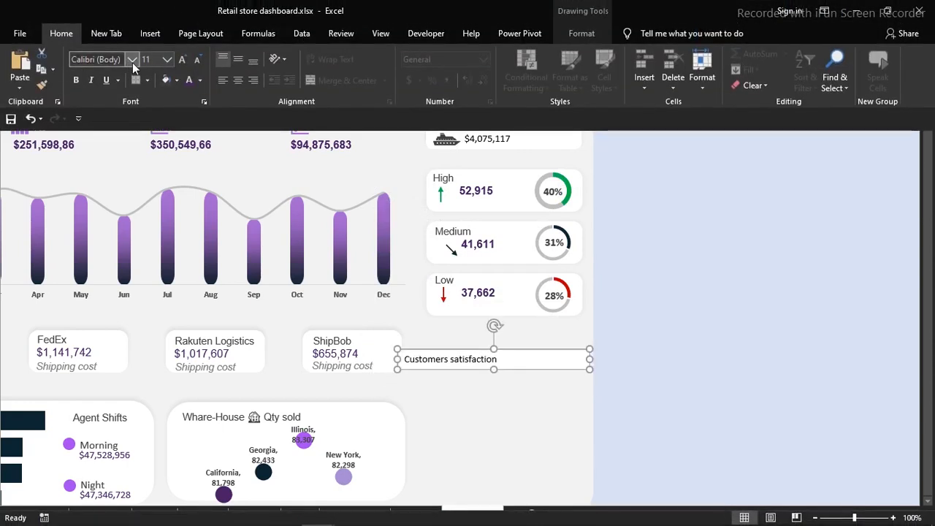
left_click(133, 61)
left_click(127, 140)
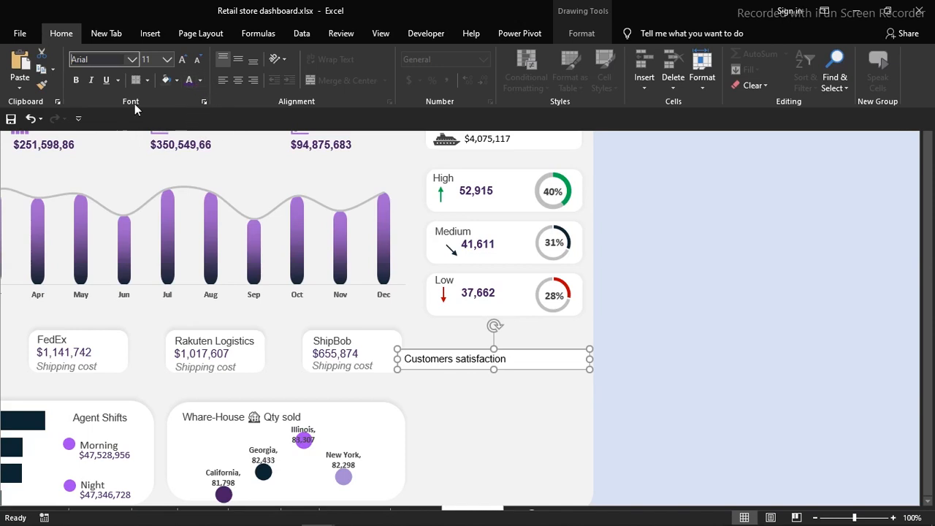
left_click(177, 83)
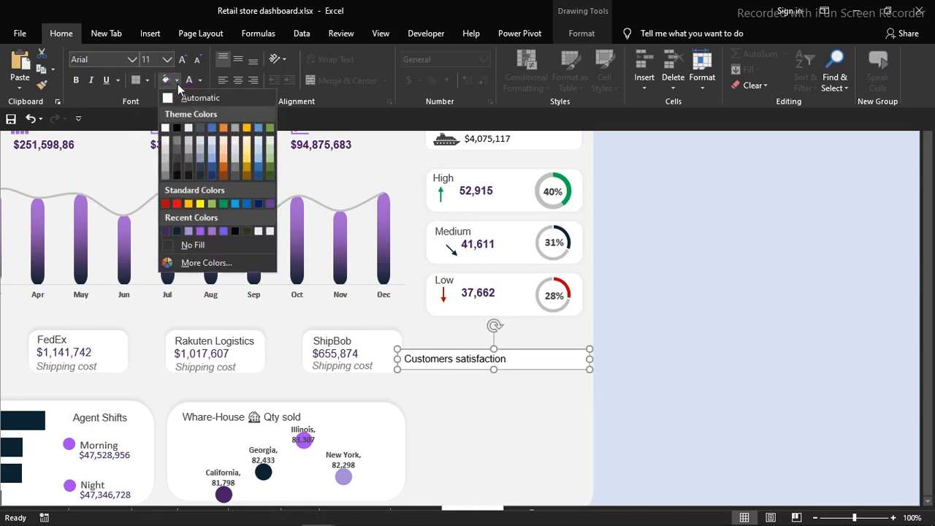
left_click(165, 169)
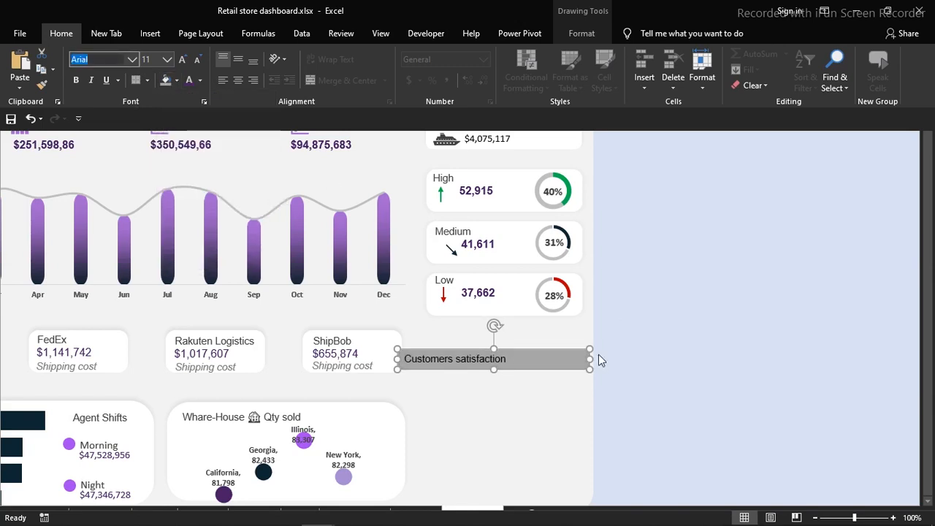
left_click(238, 82)
left_click(240, 61)
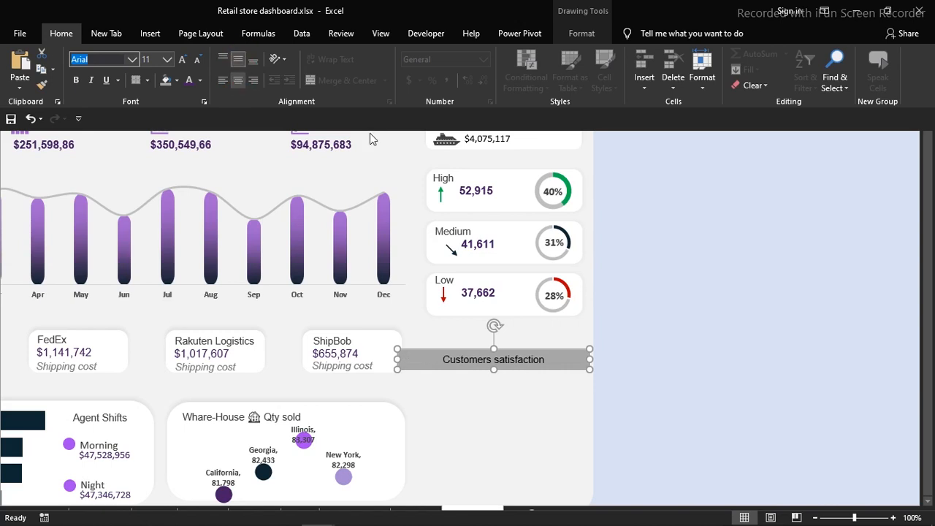
key("ctrl+shift+F1")
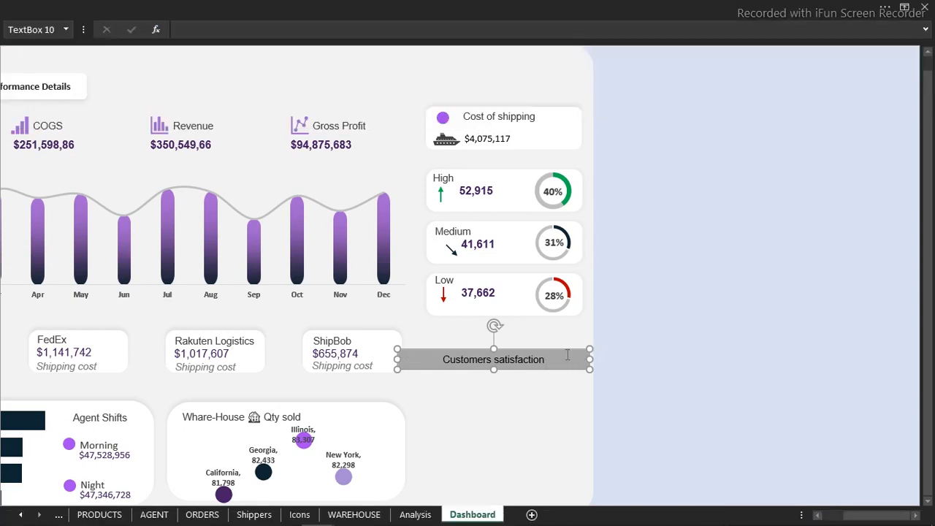
- Turn the "Customers satisfaction" box upright to read upward and fit it along the outer edge of the High, Medium and Low cards
left_click_drag(590, 359, 563, 358)
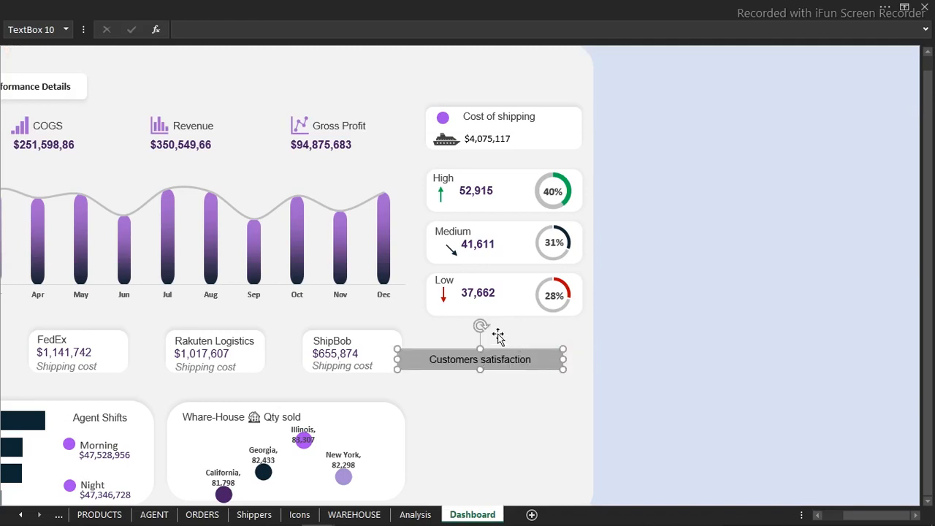
left_click_drag(477, 326, 449, 359)
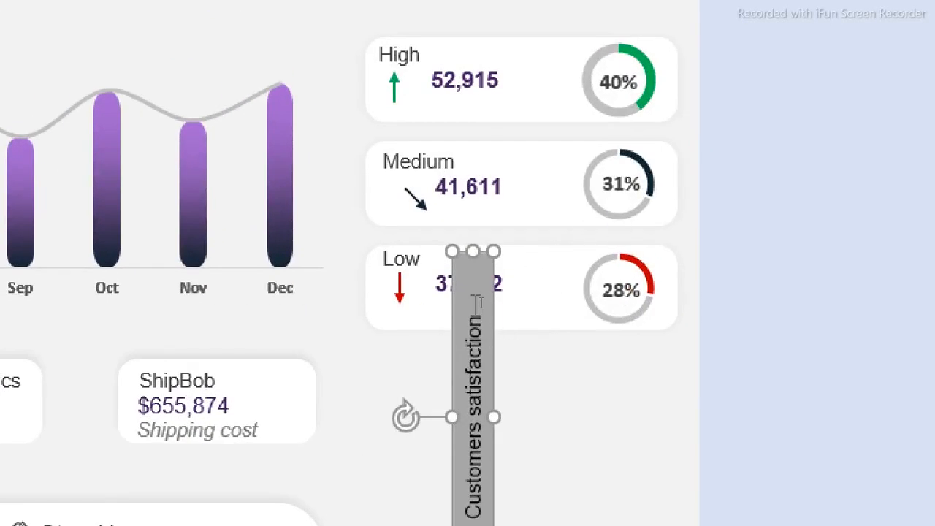
left_click_drag(494, 313, 529, 197)
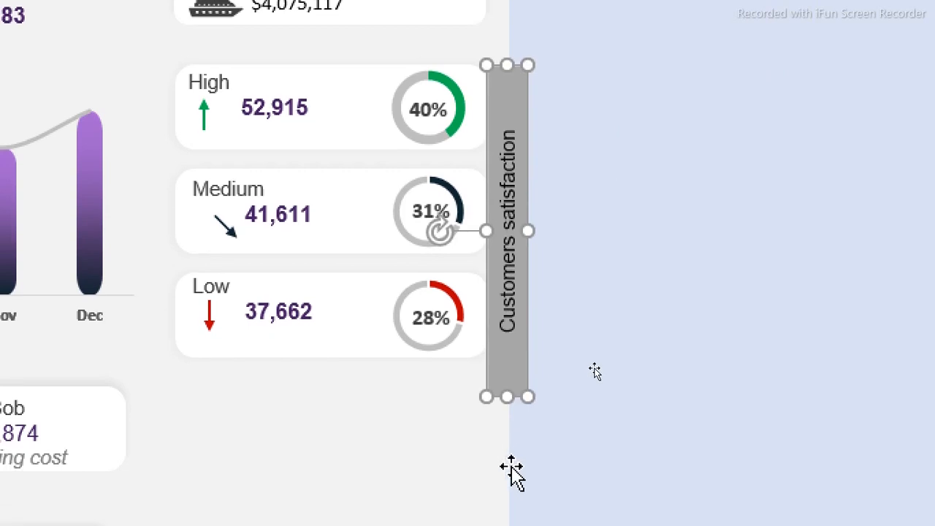
left_click_drag(506, 393, 503, 351)
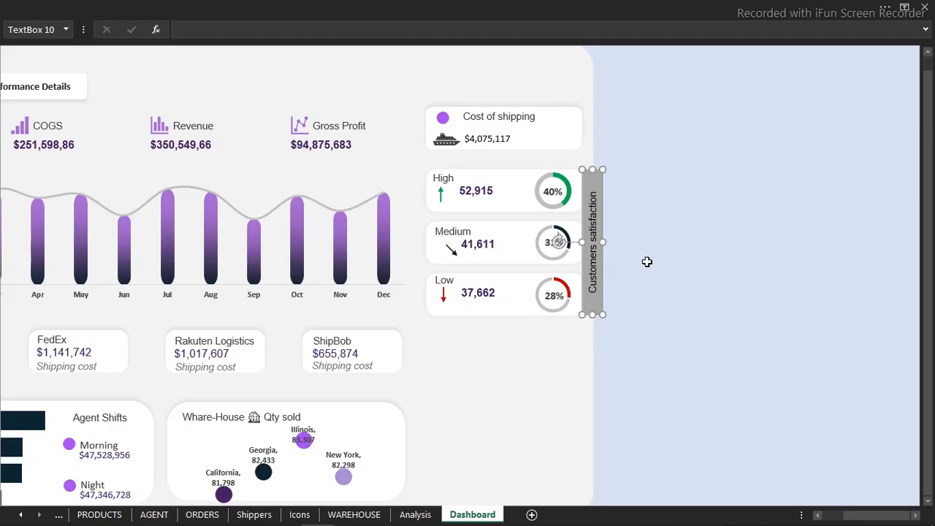
left_click(696, 413)
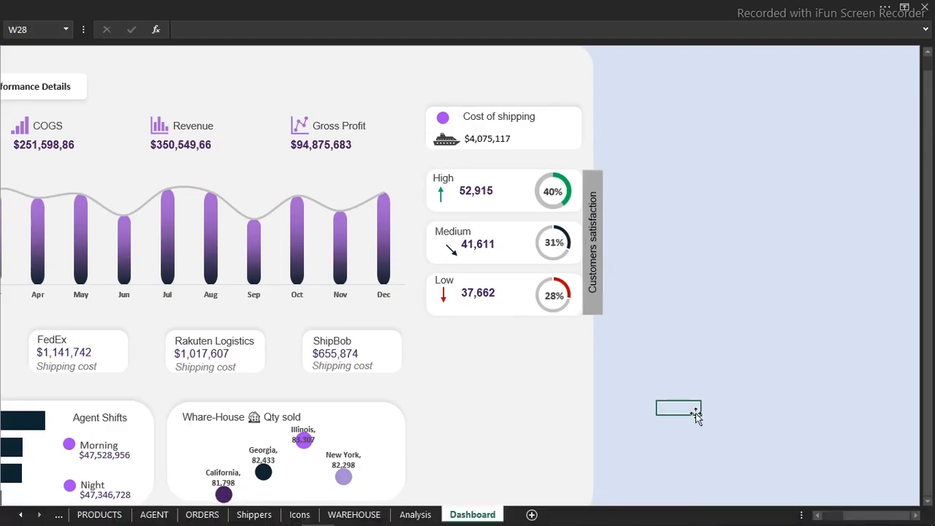
key("Home")
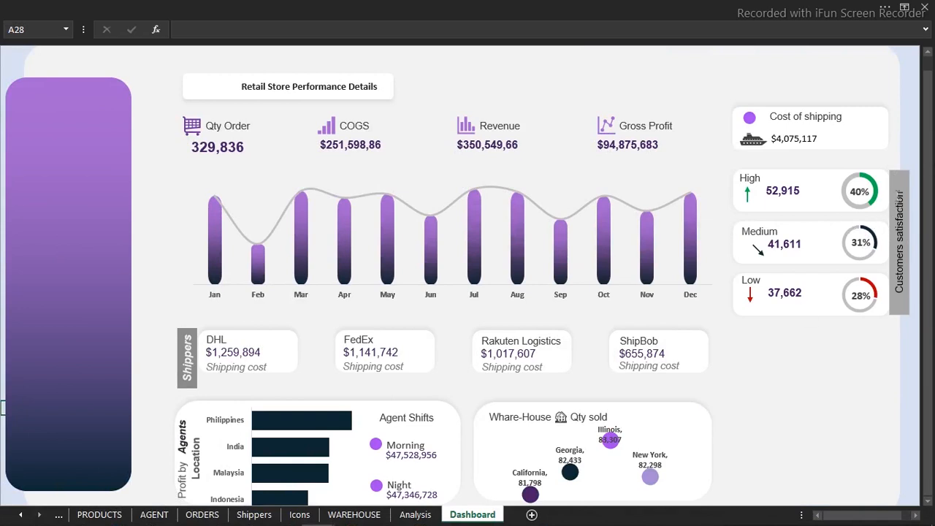
left_click(908, 192)
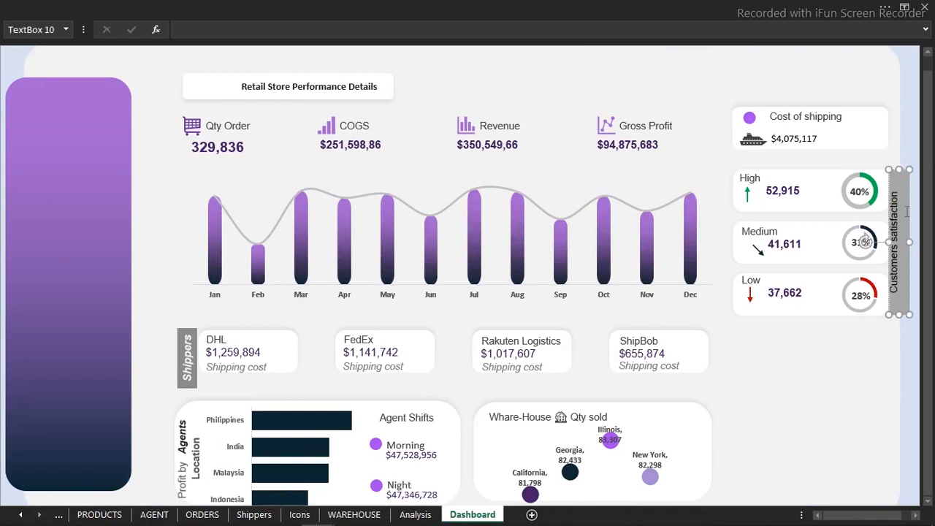
left_click(911, 108)
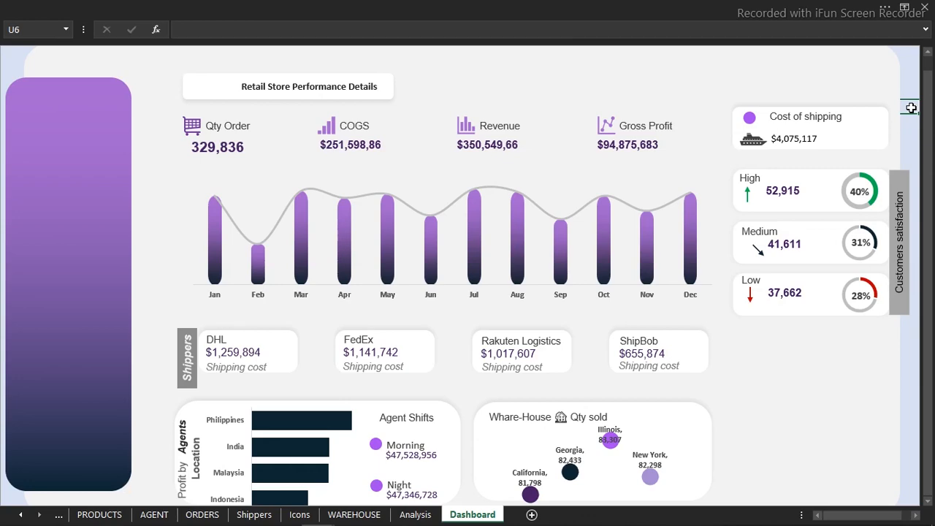
left_click(894, 132)
- Duplicate the Low card's white rounded rectangle directly beneath it and stretch the copy down to align with the Whare-House card's lower edge
left_click(928, 500)
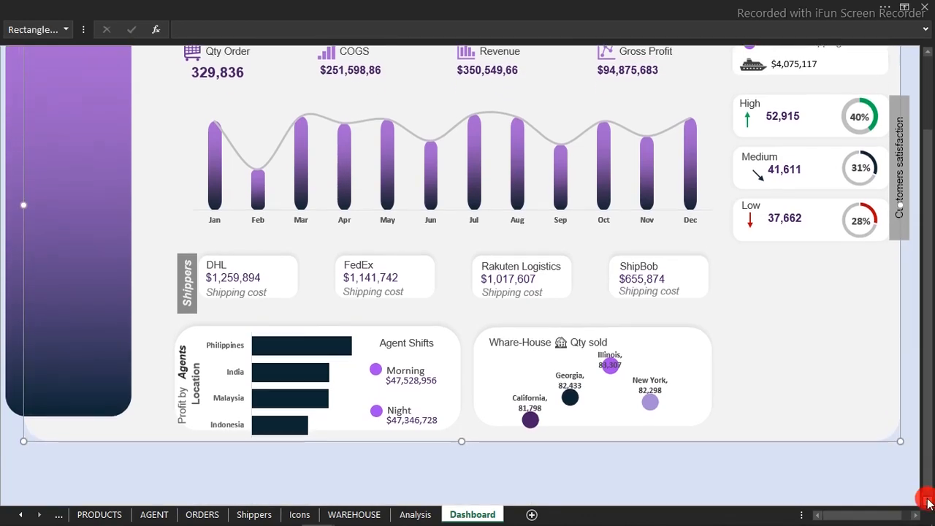
left_click(828, 230)
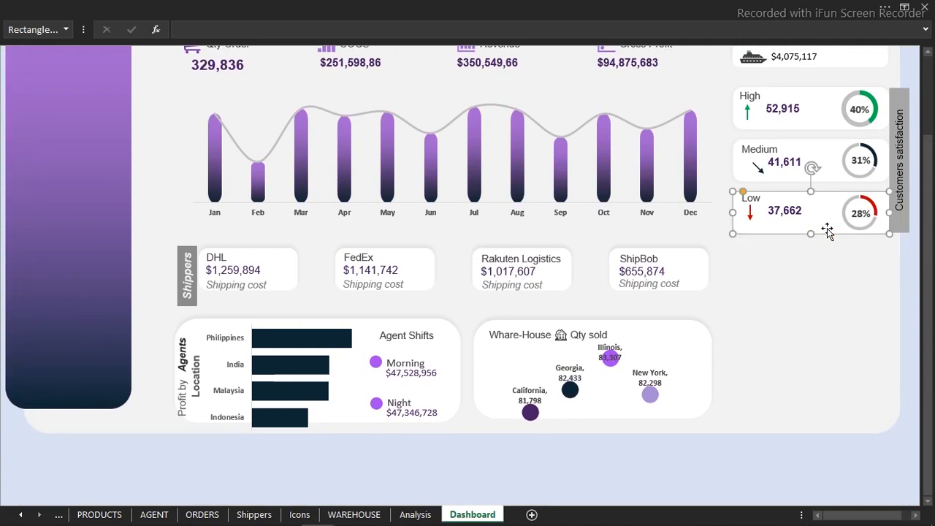
left_click_drag(830, 234, 819, 265)
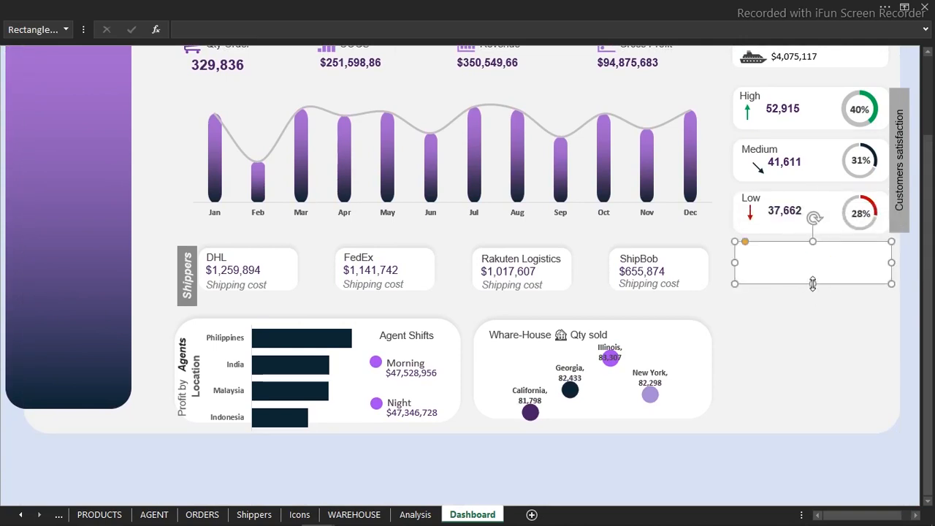
left_click(806, 323)
left_click_drag(806, 323, 805, 423)
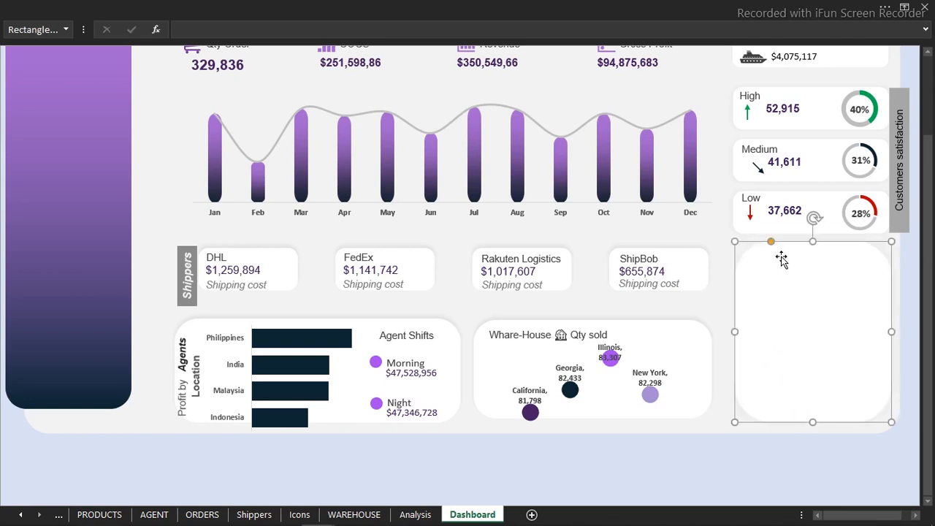
- Reduce the corner rounding of the tall blank card to match the smaller cards, and deselect it
left_click(760, 246)
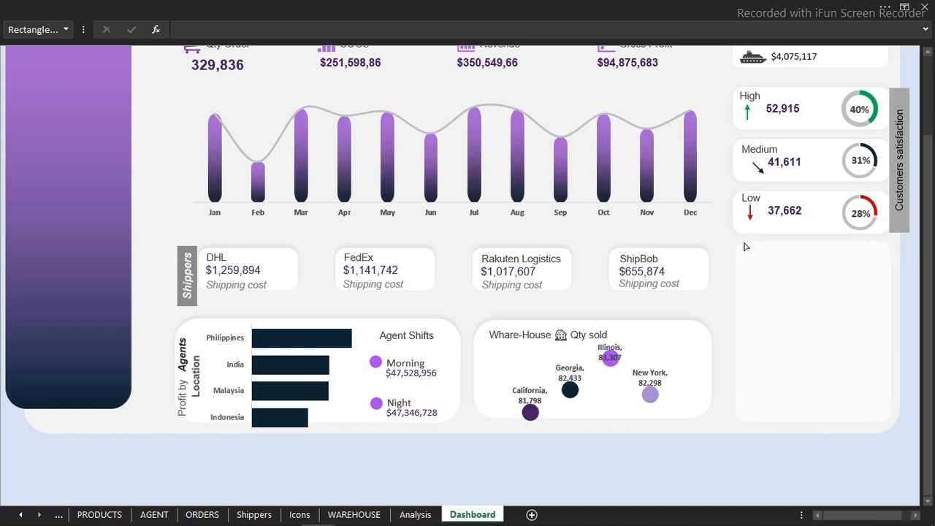
left_click(745, 245)
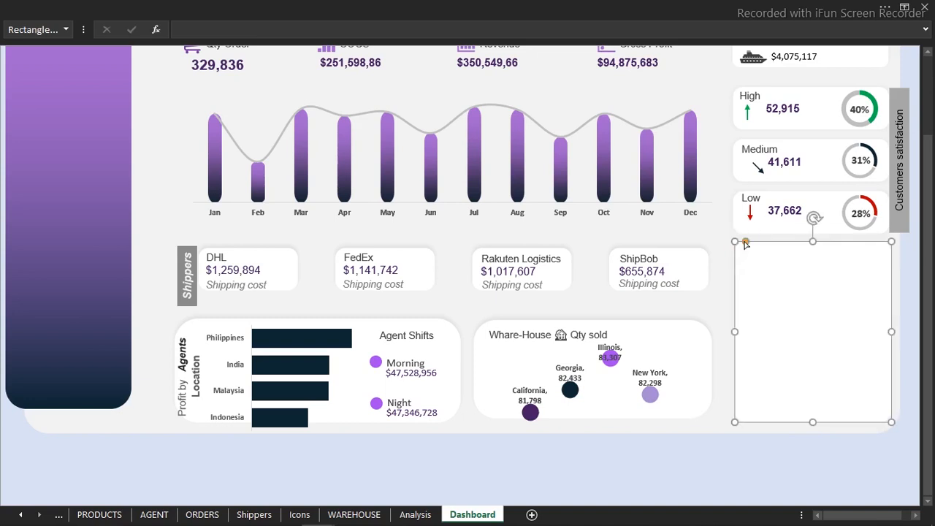
left_click(811, 465)
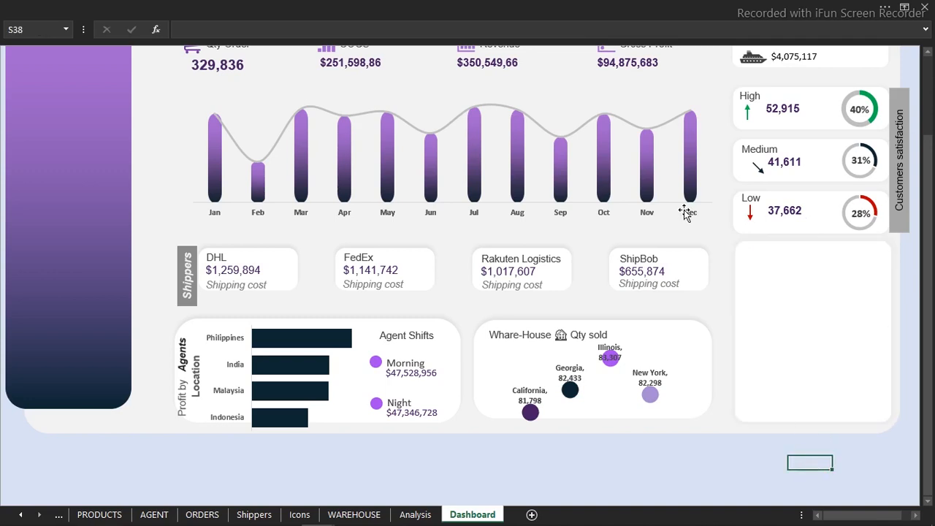
- Insert an Option Button form control near the upper edge of the tall blank card
left_click(406, 6)
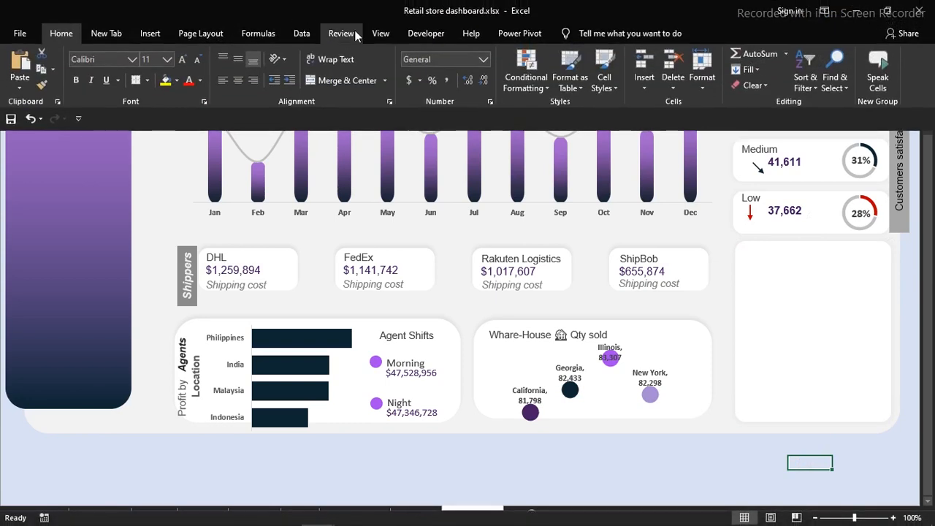
left_click(429, 33)
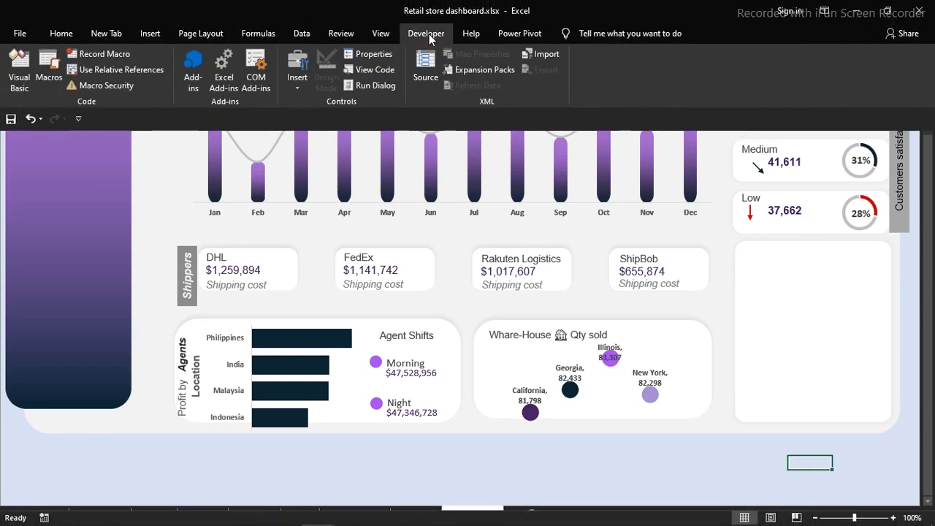
left_click(296, 82)
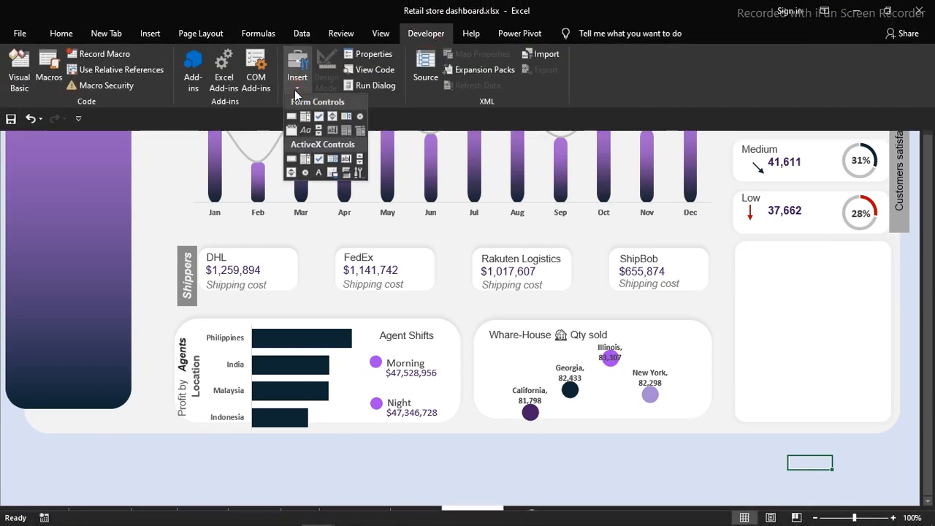
left_click(363, 119)
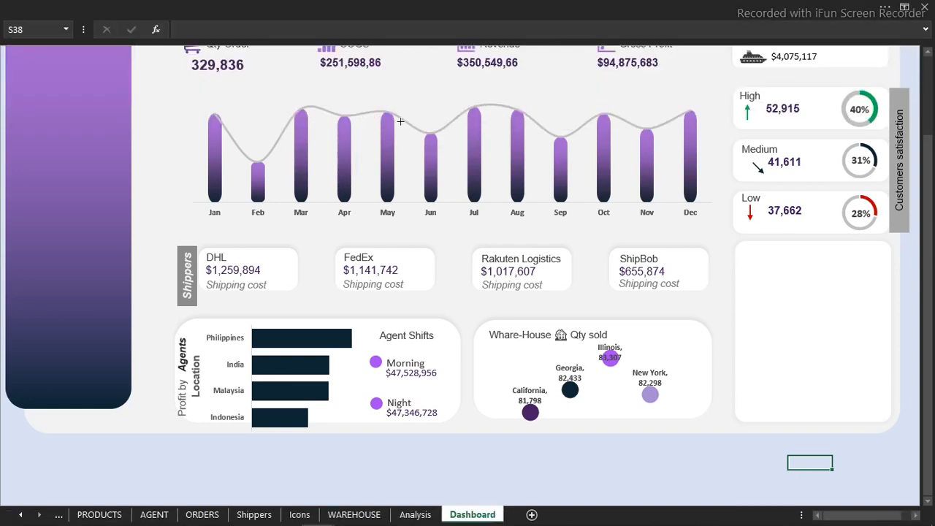
left_click(753, 257)
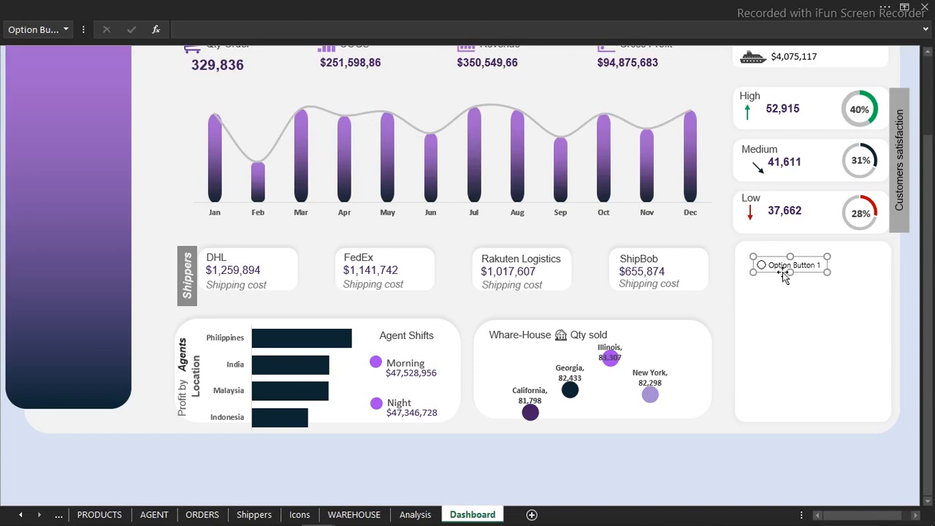
- Replace the option button's caption with "Top-4 Products" and reselect the control
key("Delete")
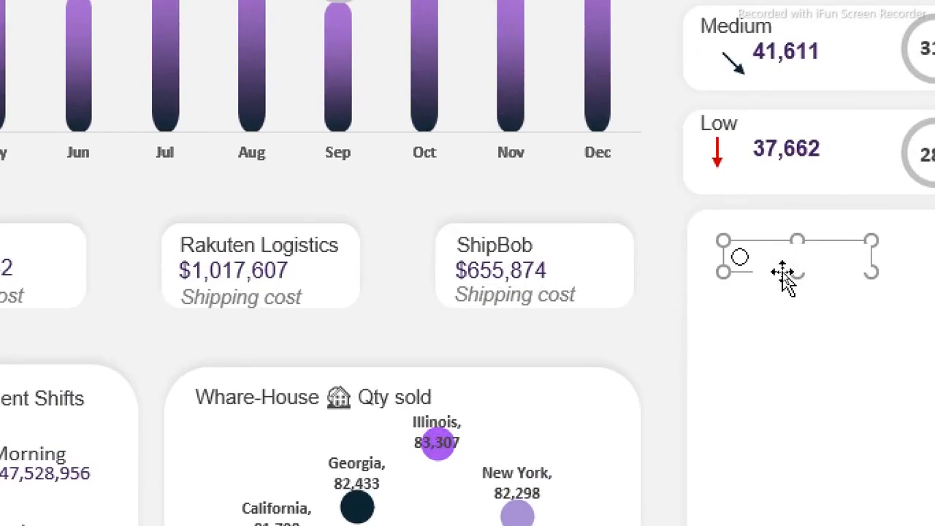
type("Top 4 Products")
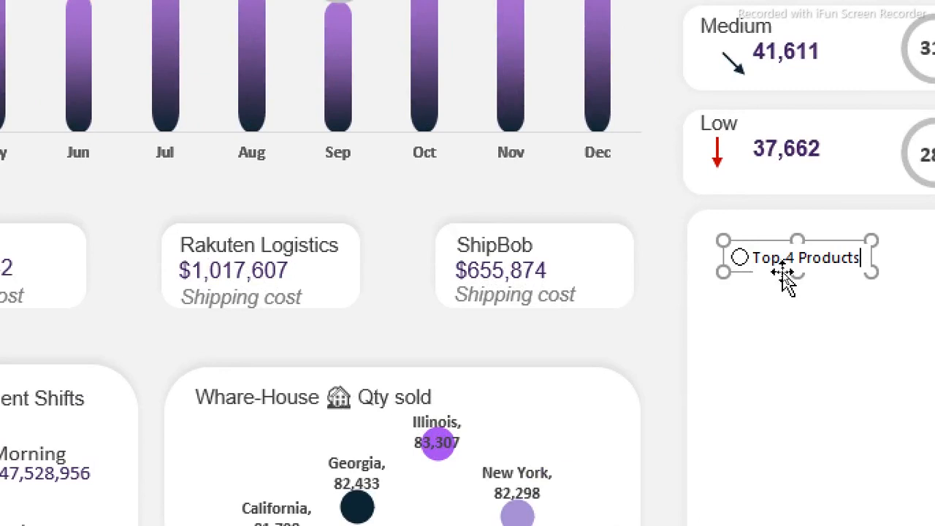
scroll(824, 293, "right", 3)
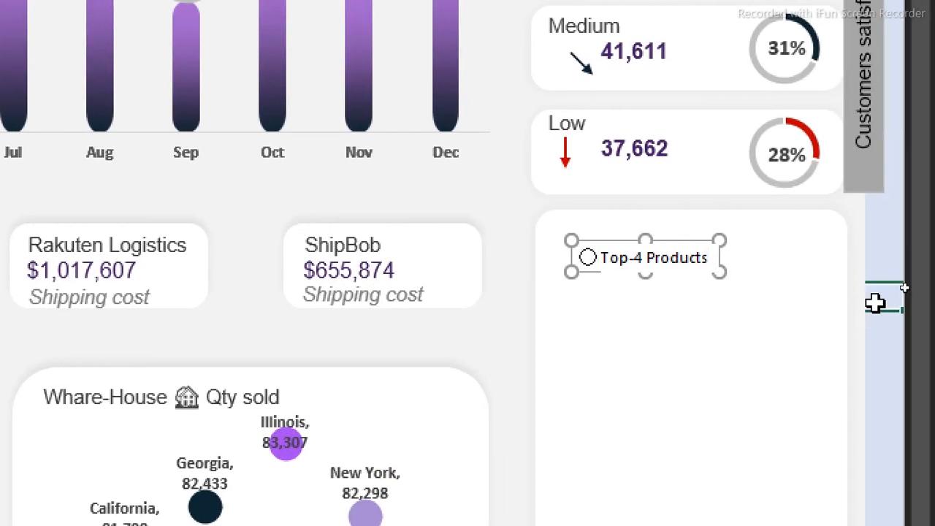
left_click(875, 302)
left_click(672, 271, "ctrl")
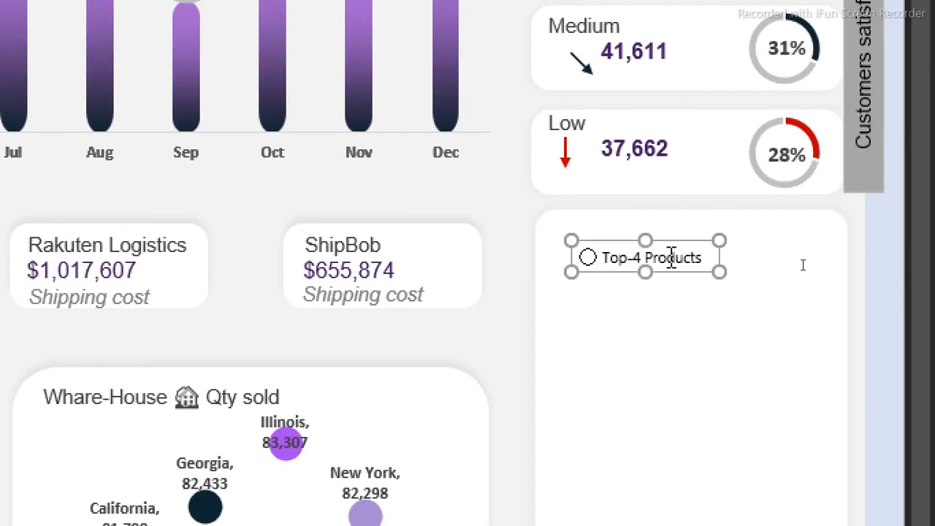
- Duplicate the Top-4 Products option button beside the original and replace the copy's caption with "Shoes Sizes"
left_click_drag(667, 273, 810, 289)
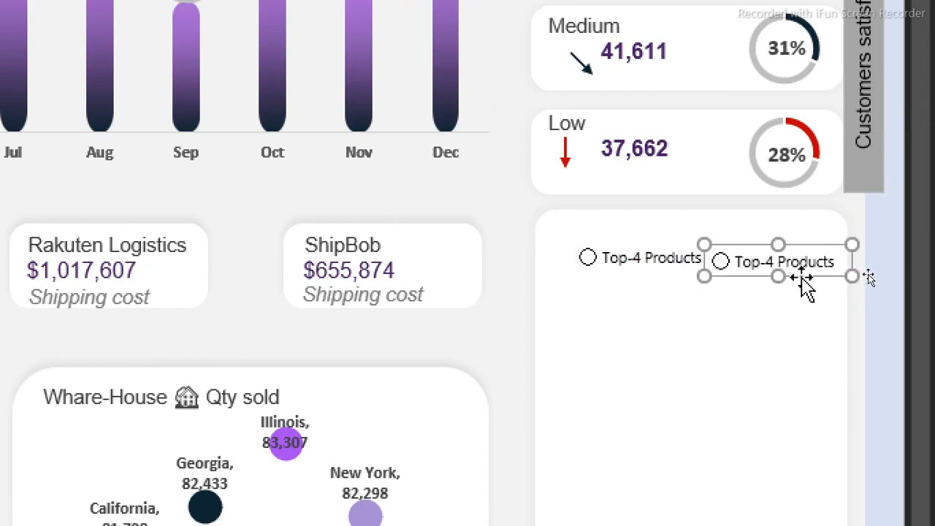
left_click(804, 263)
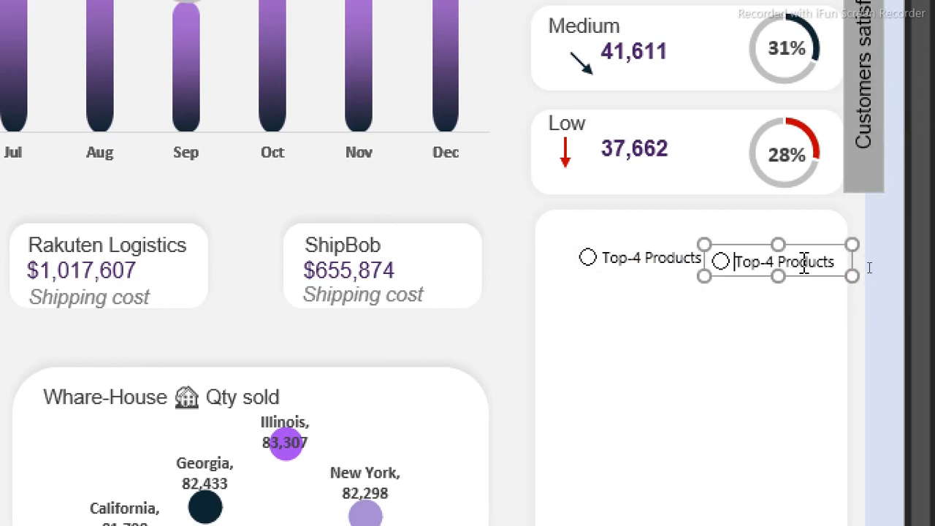
key("ctrl+a")
left_click(869, 272)
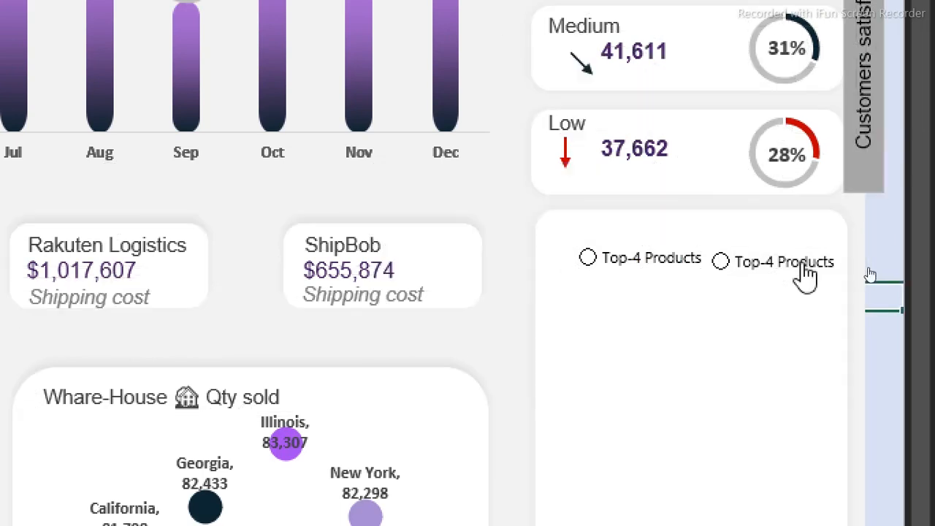
left_click(803, 265, "ctrl")
left_click(804, 263)
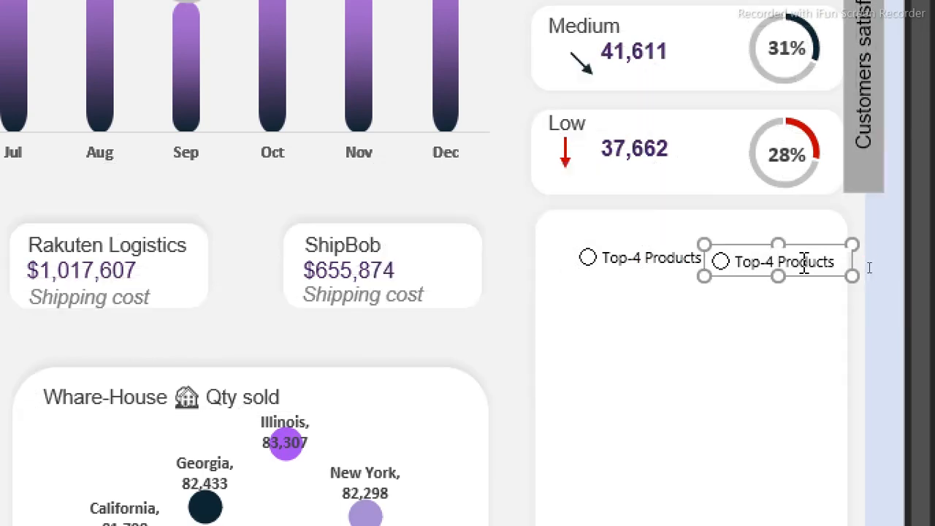
key("Delete")
key("Delete")
key("Delete")
key("Delete")
key("Delete")
key("Delete")
key("Delete")
key("Delete")
key("Delete")
key("Delete")
key("Delete")
key("Delete")
key("Delete")
key("Delete")
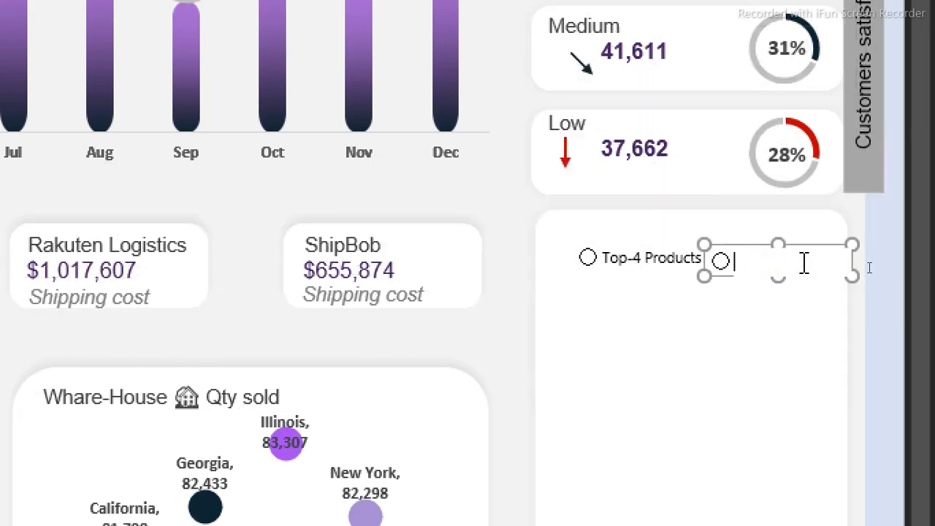
type("Shoes Sizes")
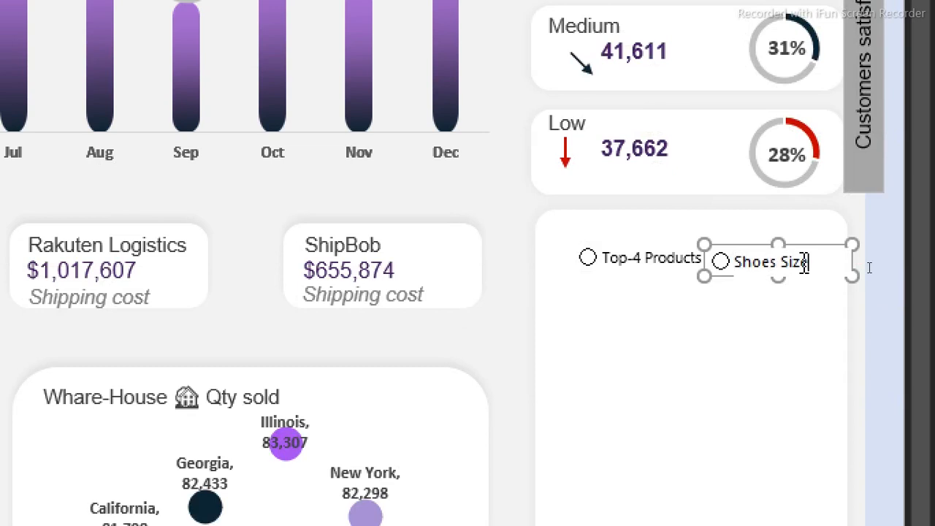
left_click(879, 323)
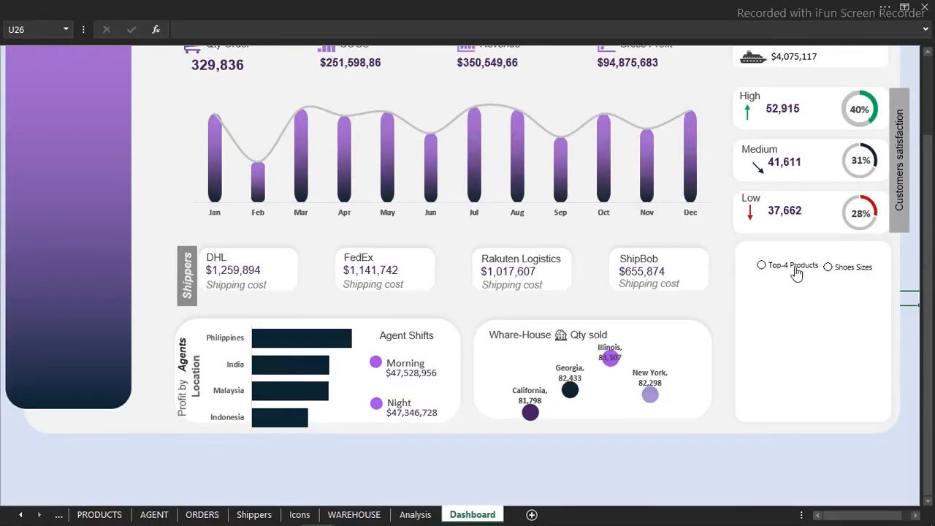
- On the Analysis sheet, copy the customer satisfaction pivot table and paste it at cell AK4
left_click(415, 515)
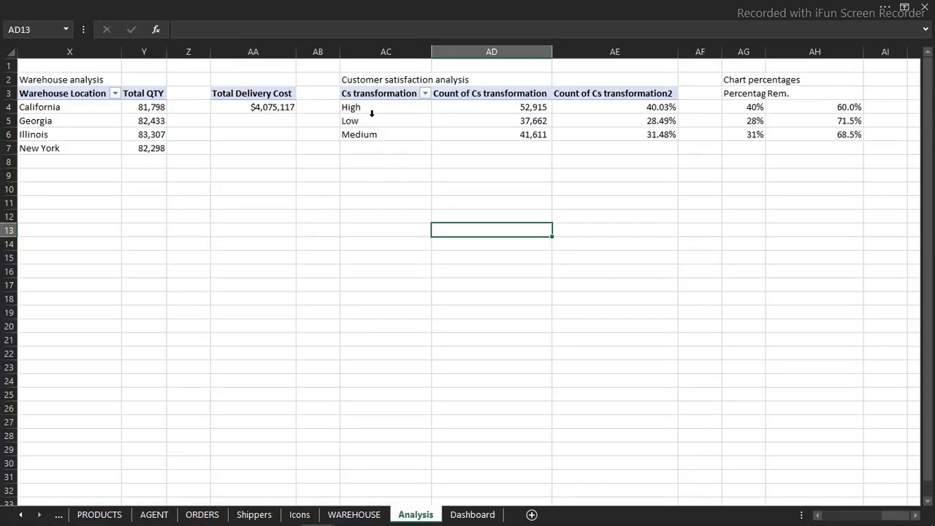
left_click_drag(358, 96, 658, 145)
key("ctrl+c")
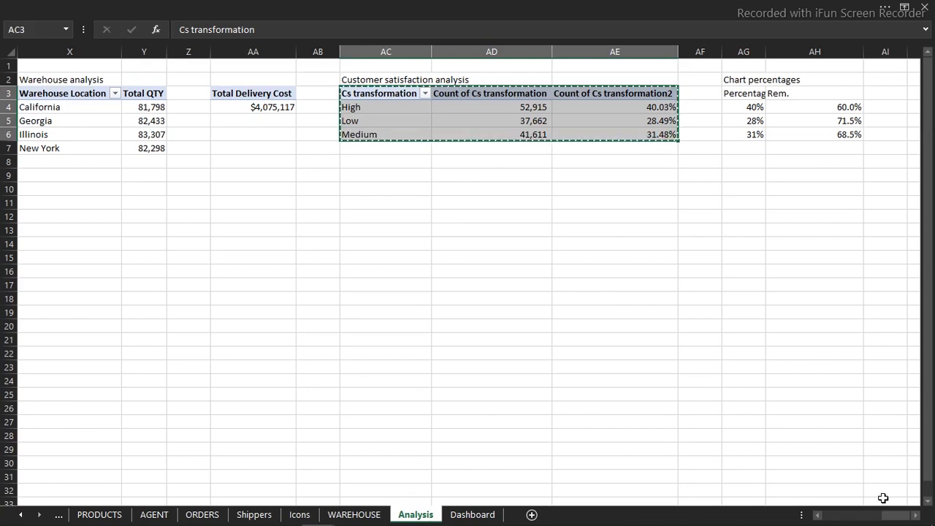
left_click(916, 515)
left_click(917, 517)
left_click(917, 516)
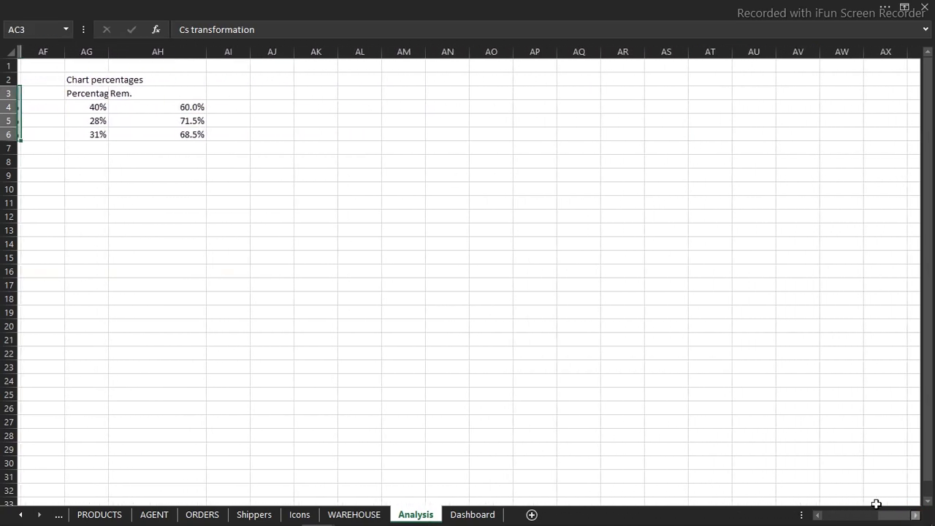
left_click(316, 108)
key("ctrl+v")
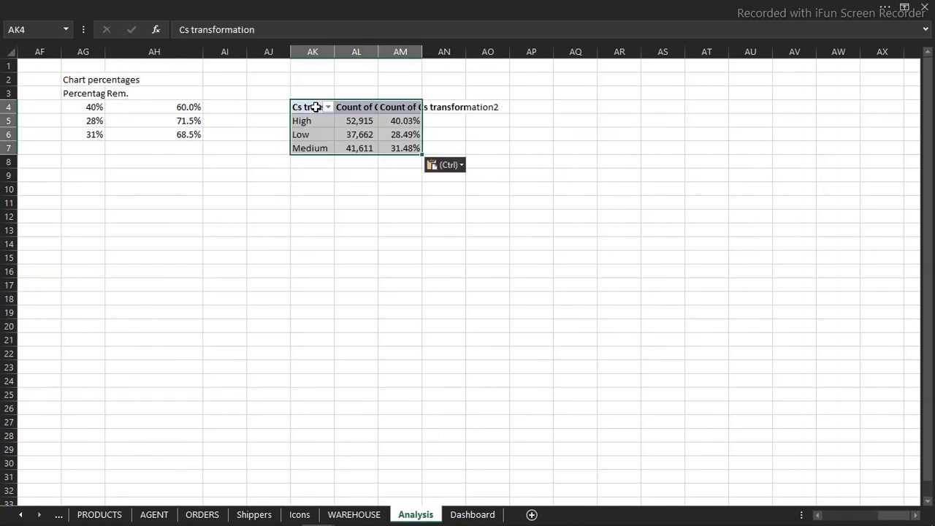
- Open the copied pivot table's field list and remove both Cs transformation counts and the Cs transformation row field
left_click(338, 137)
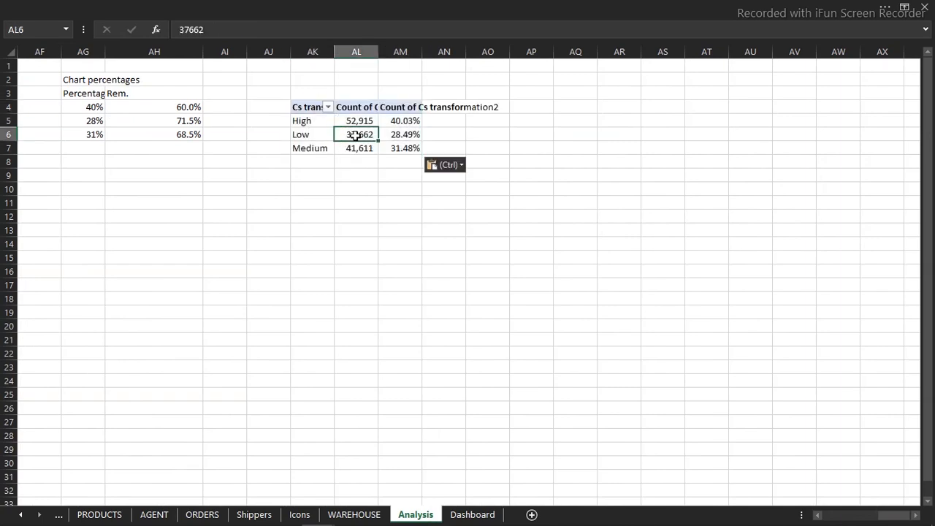
right_click(357, 133)
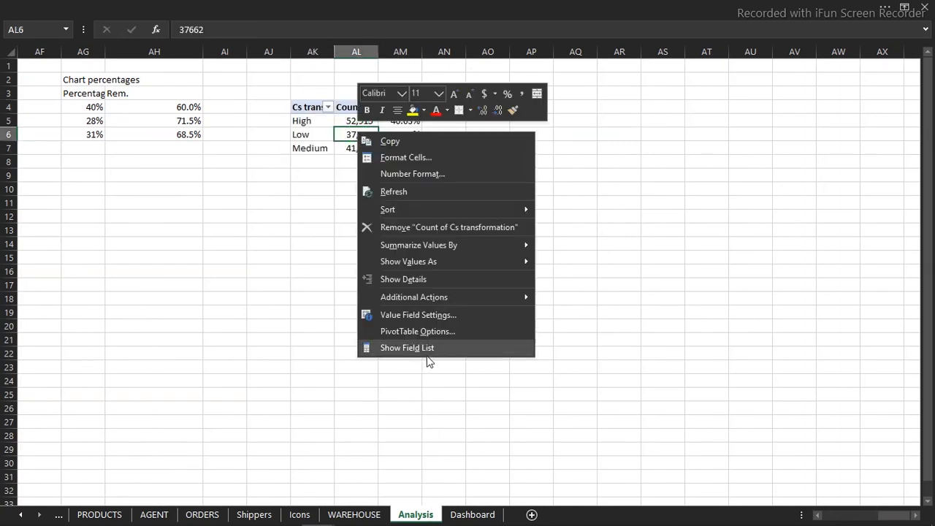
key("Escape")
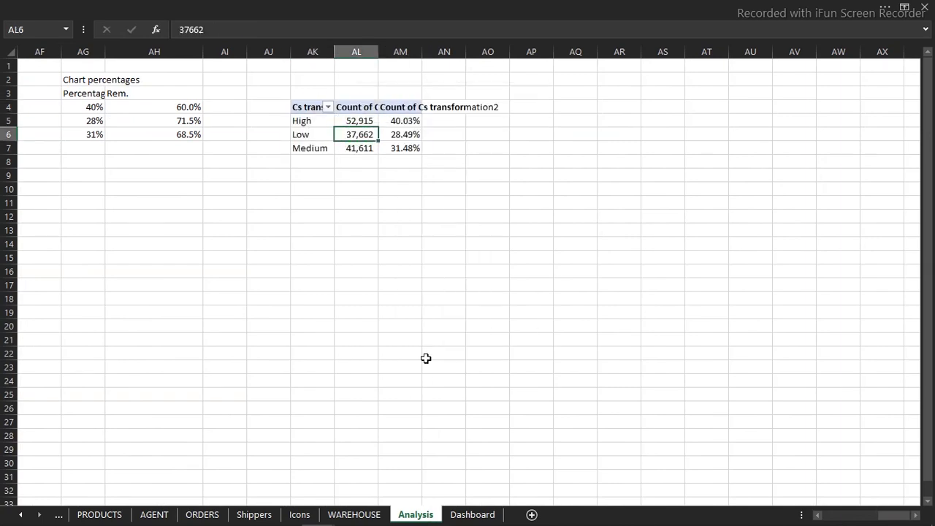
right_click(367, 133)
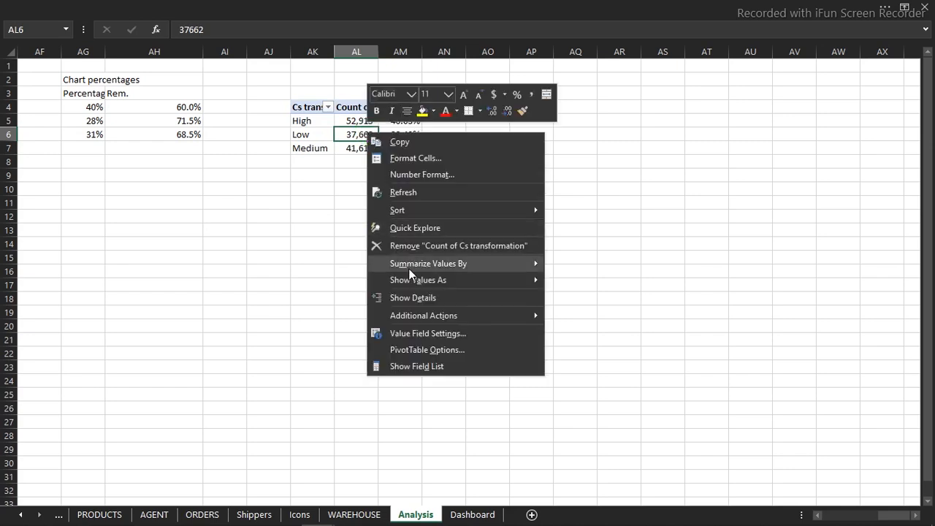
left_click(422, 366)
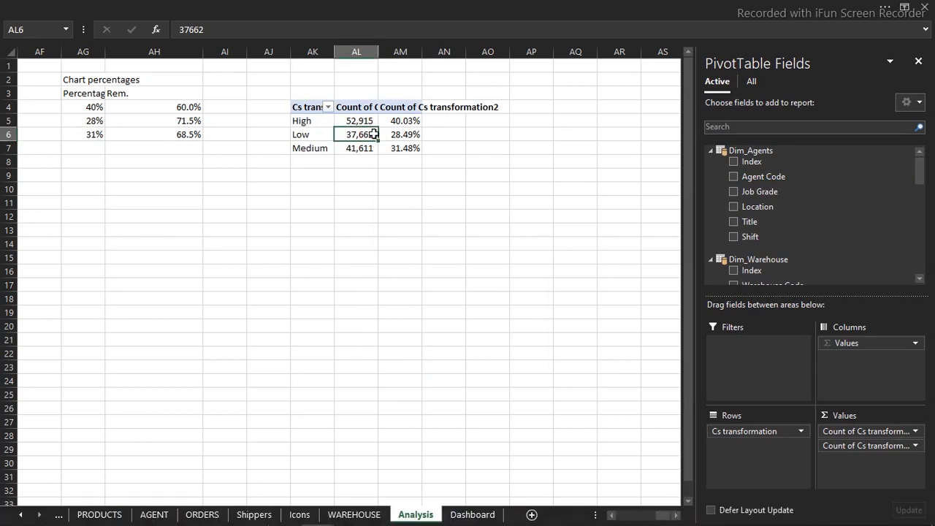
left_click_drag(855, 449, 662, 427)
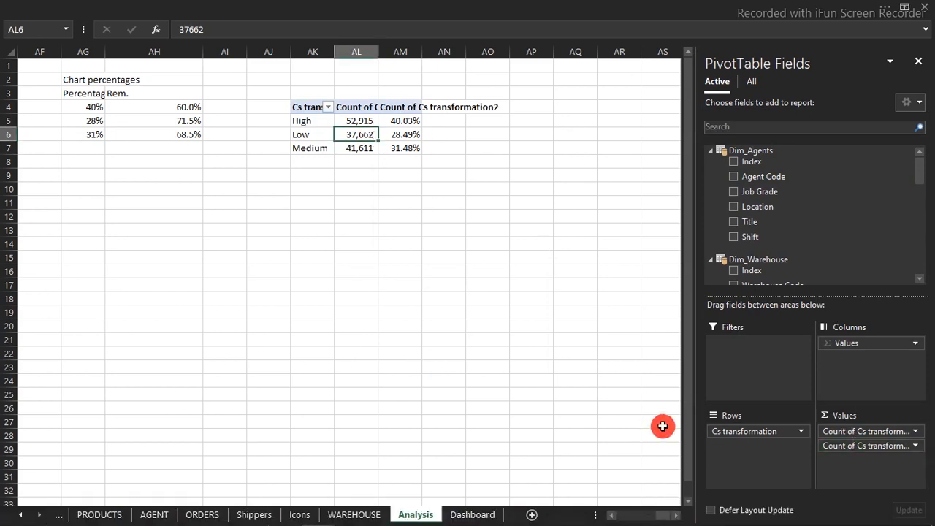
left_click_drag(866, 431, 561, 428)
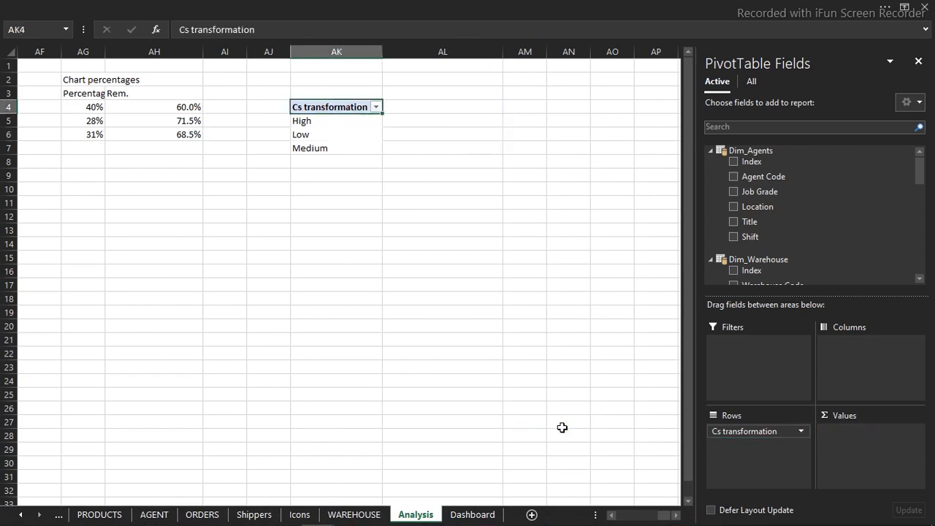
left_click_drag(732, 434, 519, 407)
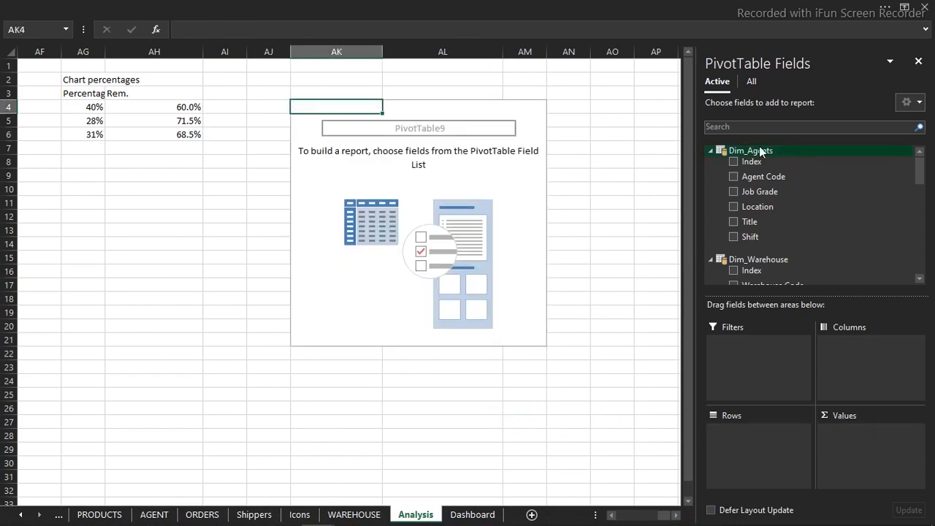
- Add Product Name from Dim_Products and the Total QTY measure to the emptied pivot table at AK4
left_click(753, 81)
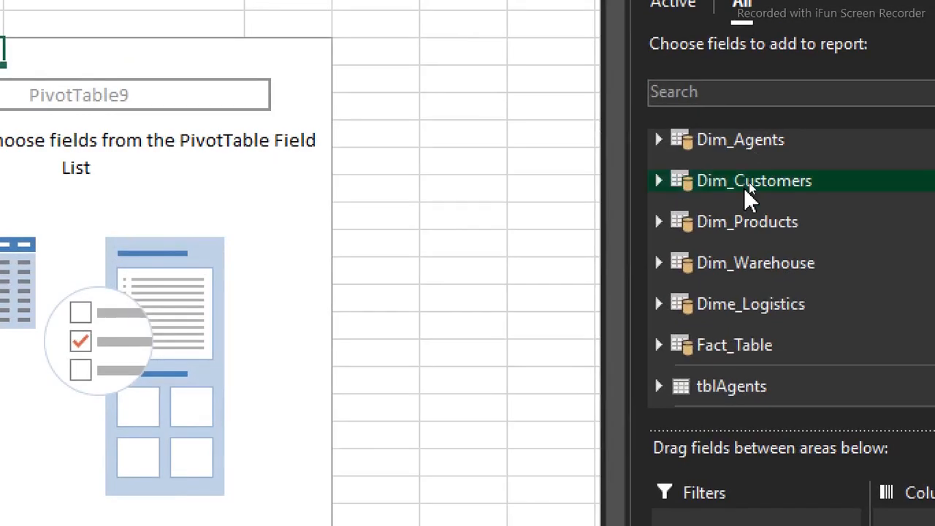
left_click(658, 222)
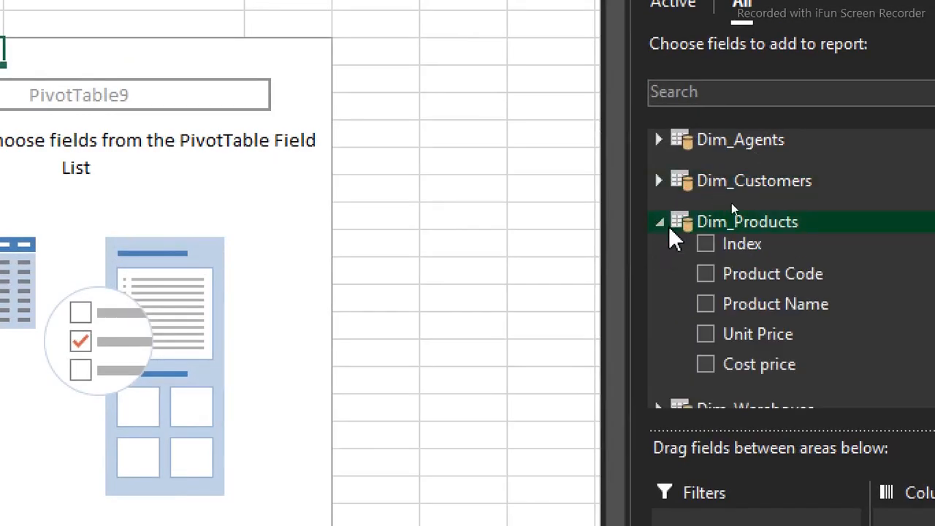
left_click(707, 307)
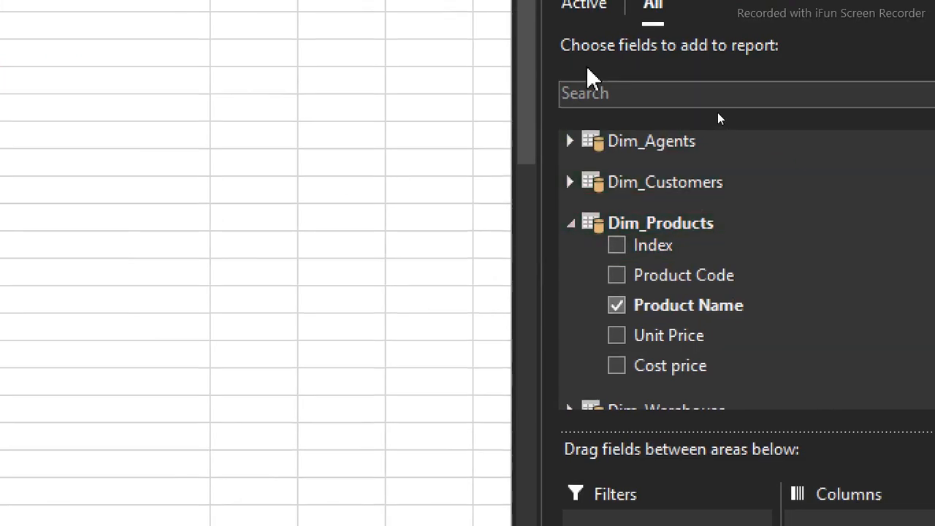
left_click(586, 61)
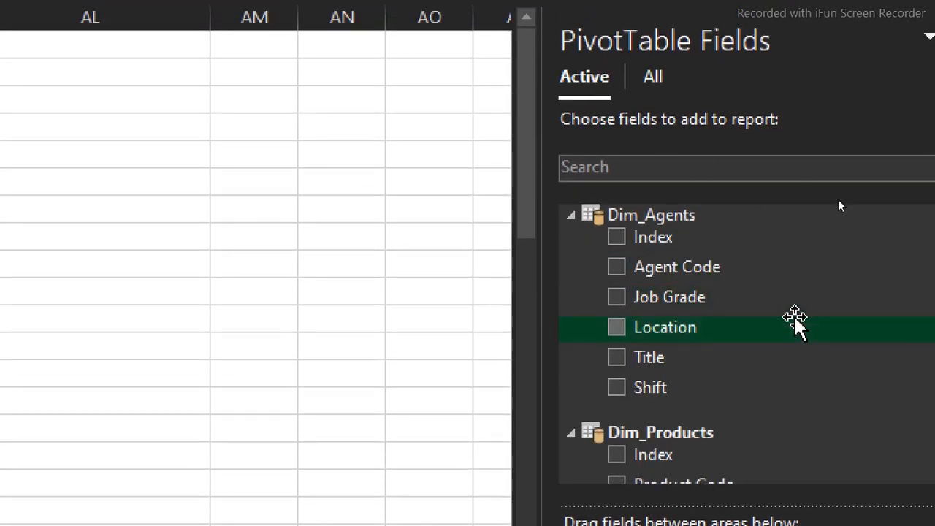
left_click_drag(902, 255, 922, 445)
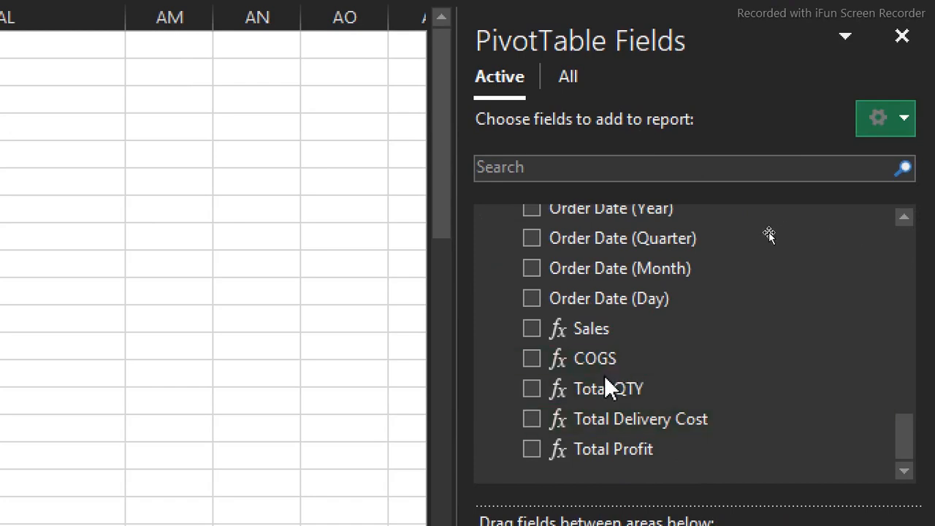
left_click(532, 389)
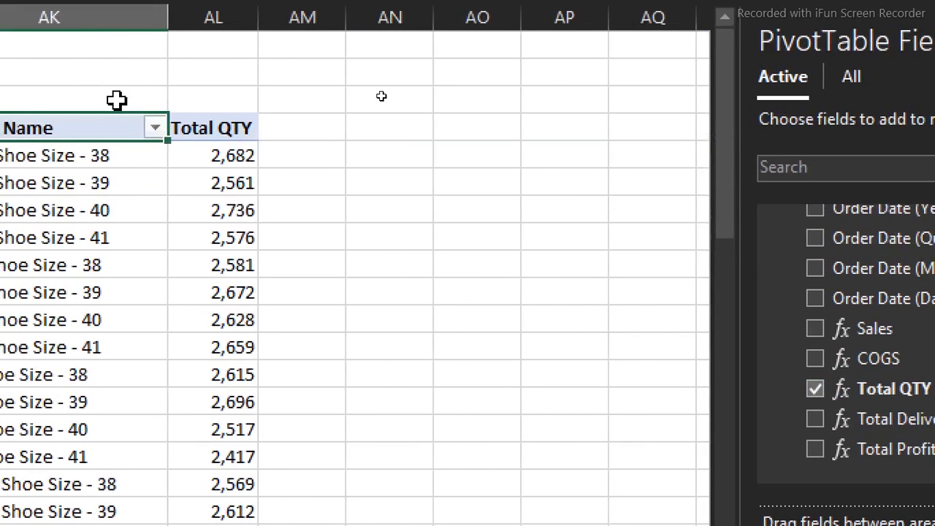
- Filter the pivot table's Product Name field to the top 4 items by Total QTY
left_click(117, 156)
right_click(117, 156)
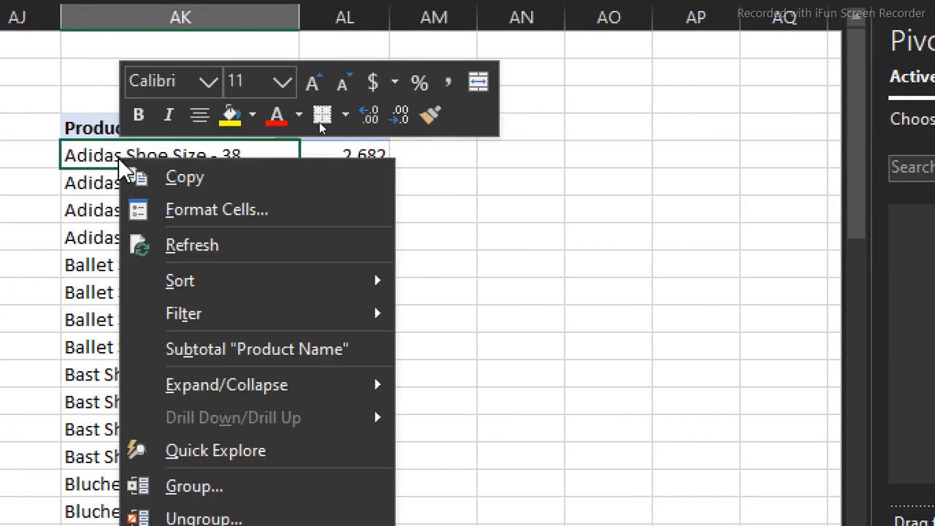
mouse_move(223, 322)
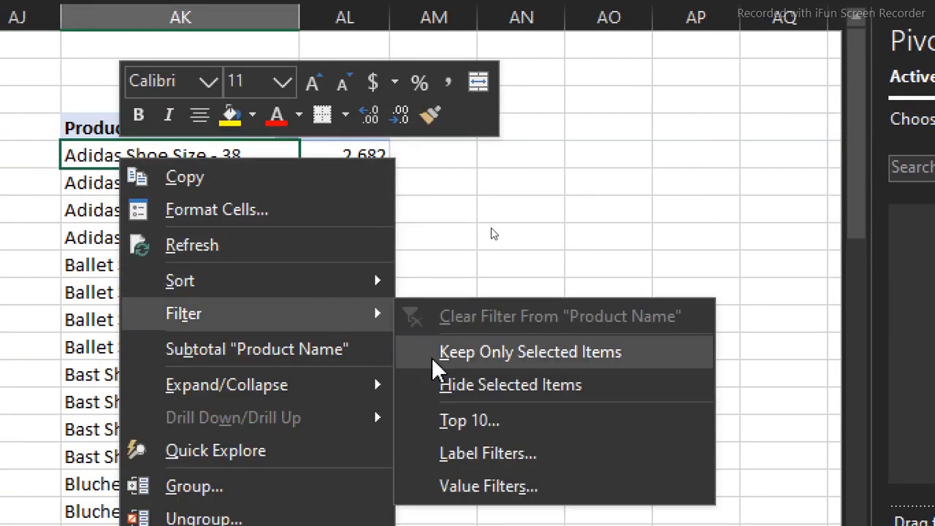
left_click(496, 422)
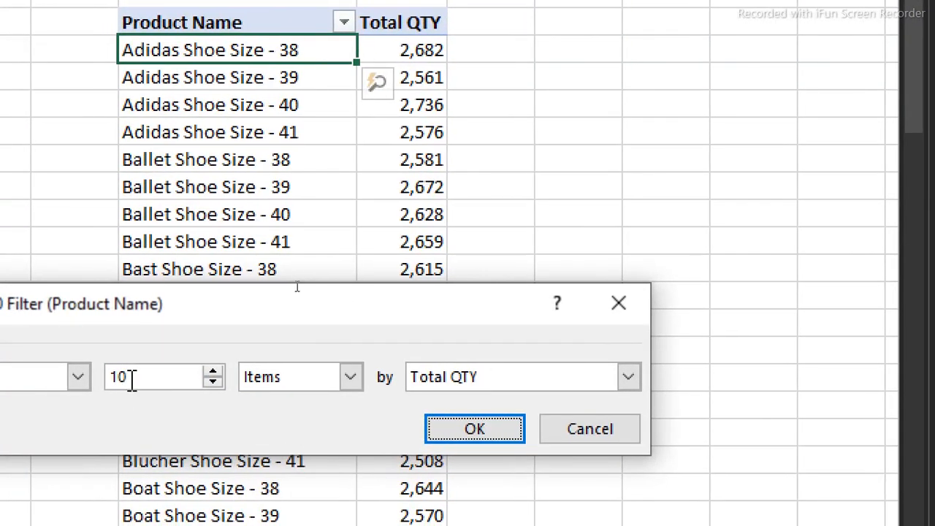
left_click_drag(132, 380, 86, 380)
type("4")
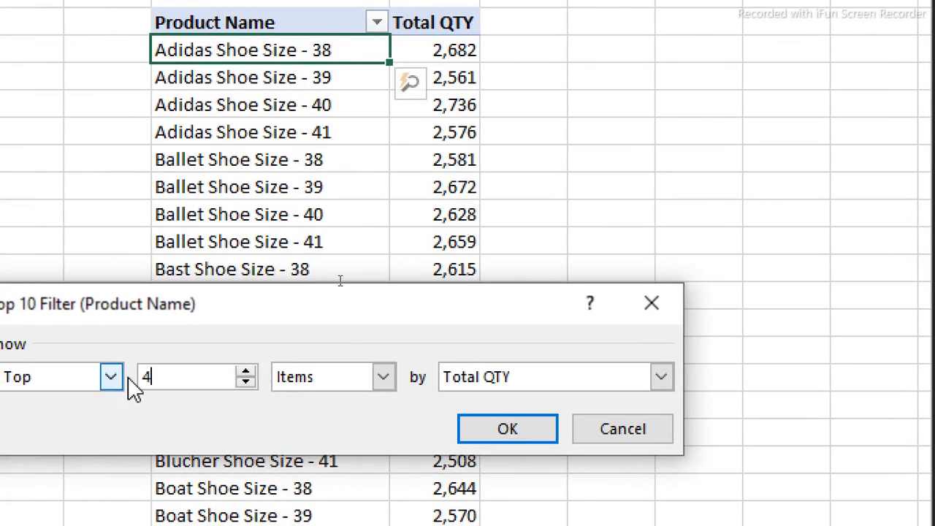
left_click(502, 435)
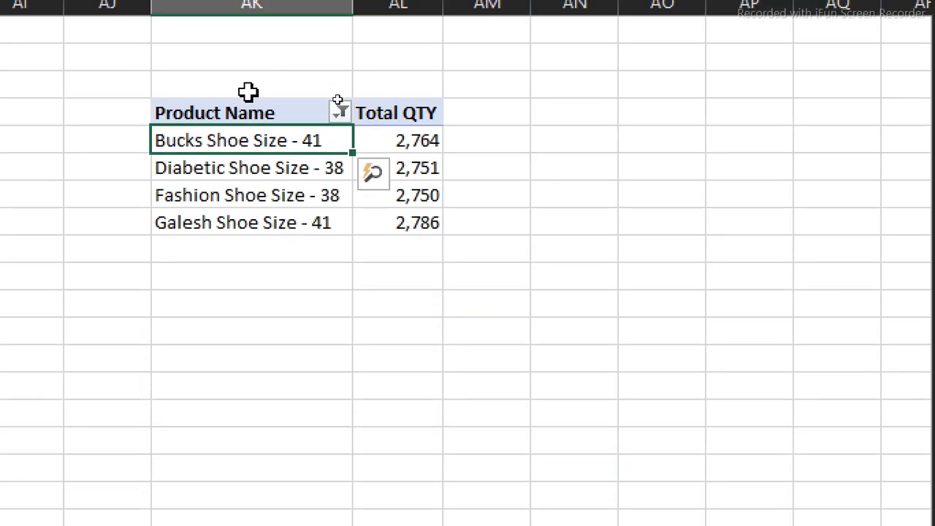
- Duplicate the Product Name and Total QTY pivot table into the empty cells starting at AN4
left_click_drag(229, 113, 378, 212)
key("ctrl+c")
left_click(592, 104)
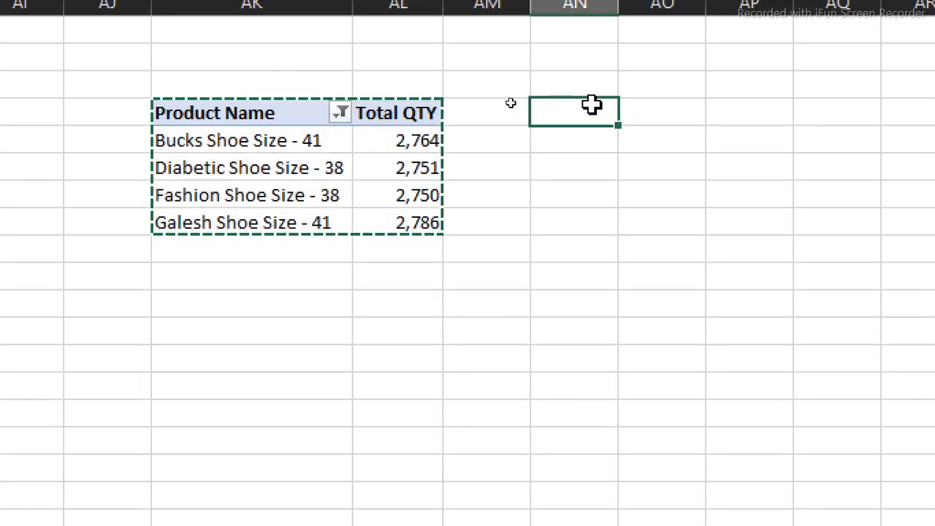
key("ctrl+v")
- Check the copied pivot table's available fields, collapsing the dimension tables, and search the field list for "shoe"
left_click(589, 192)
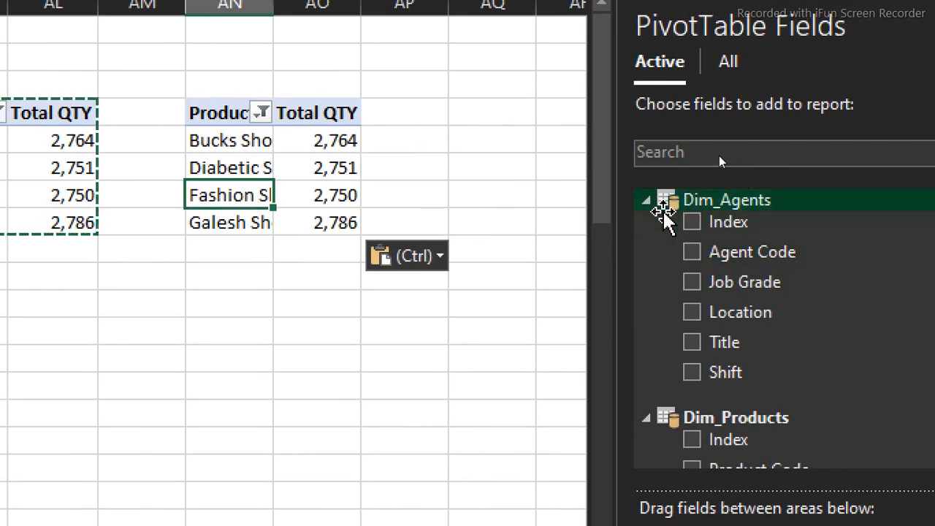
left_click(645, 200)
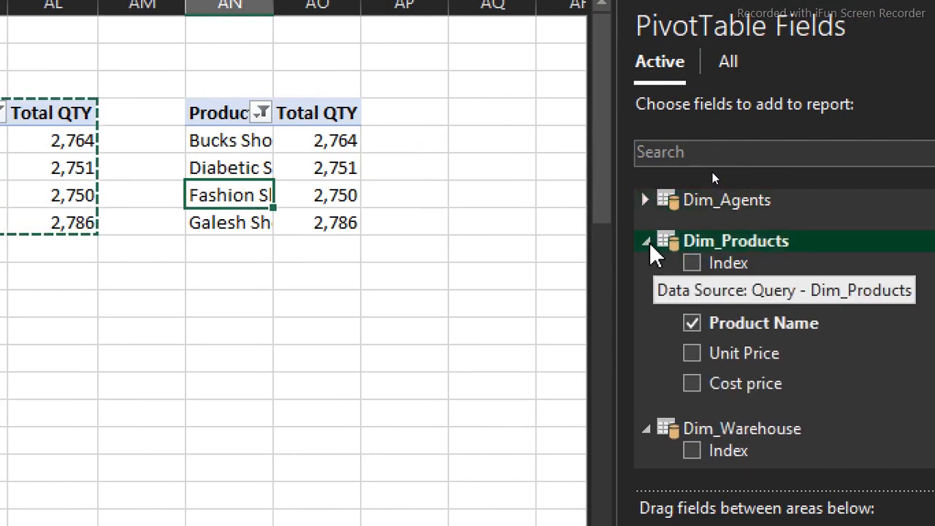
left_click(646, 241)
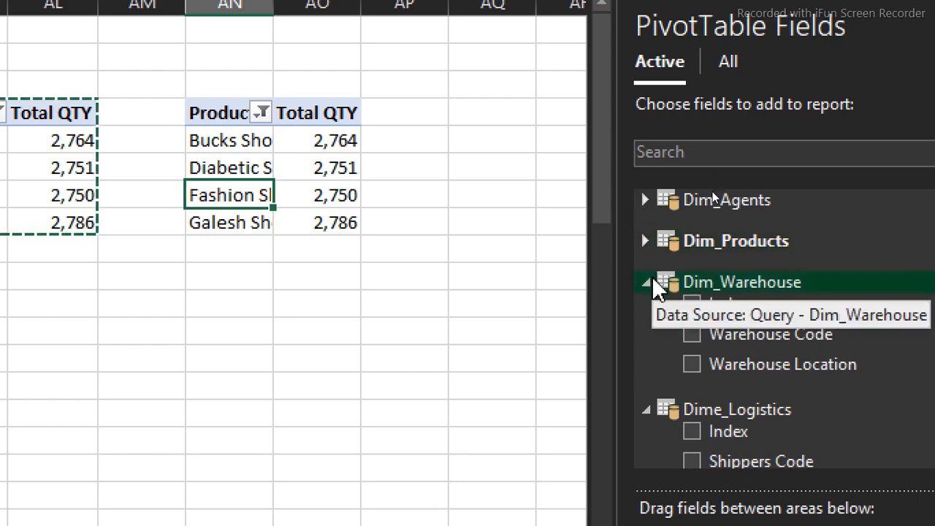
left_click(648, 283)
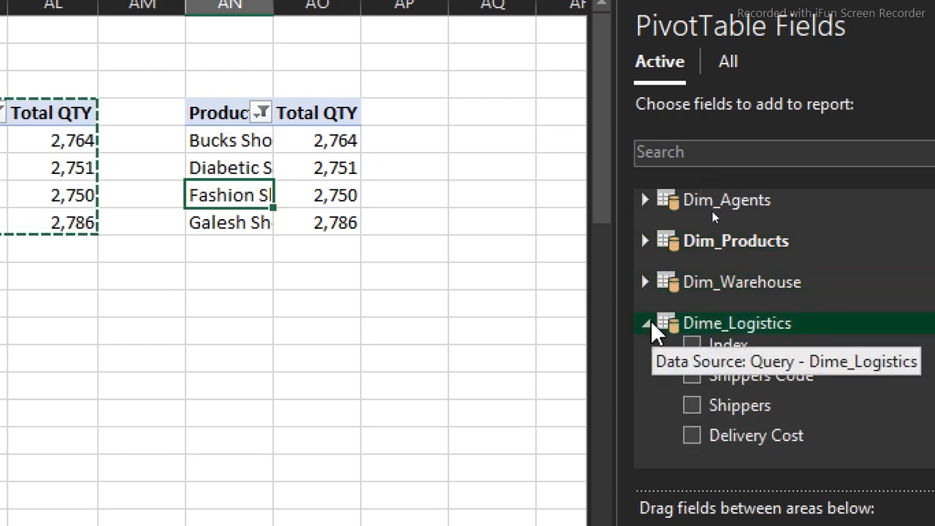
left_click(647, 324)
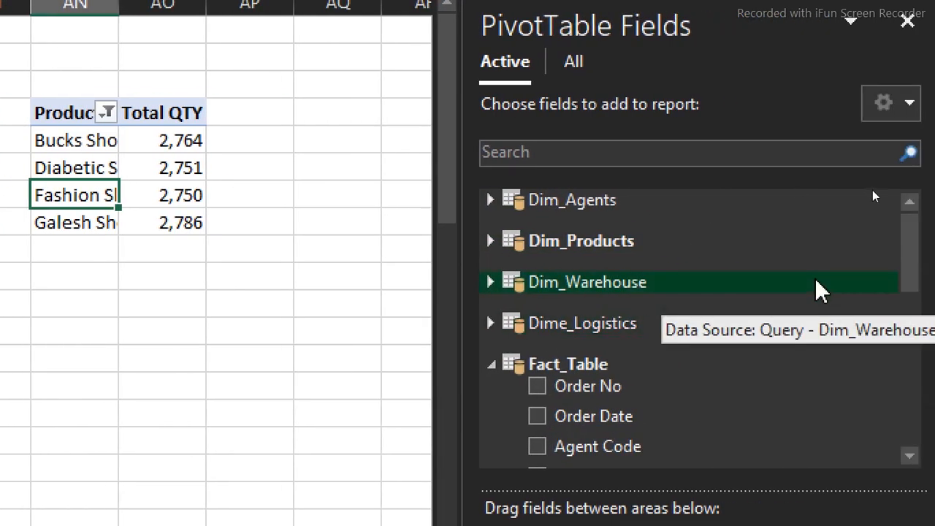
left_click_drag(913, 269, 912, 483)
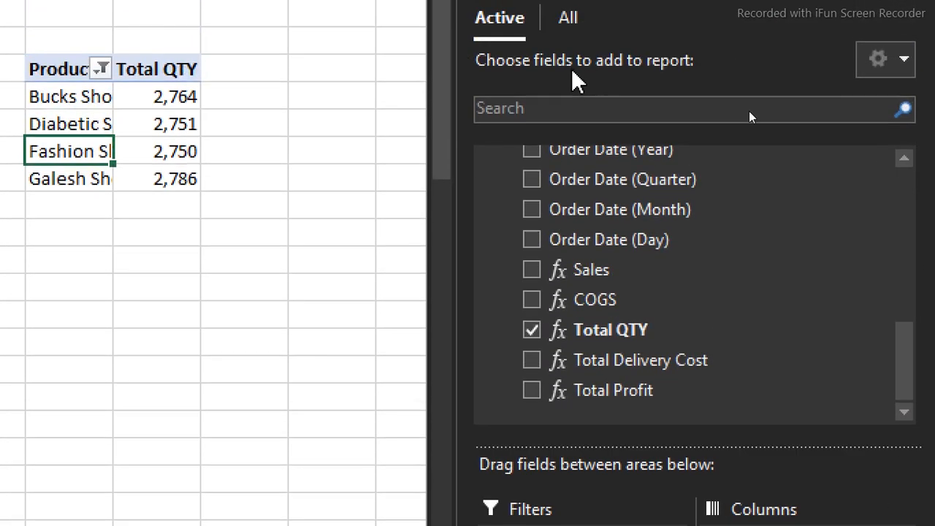
left_click(535, 111)
type("shoe")
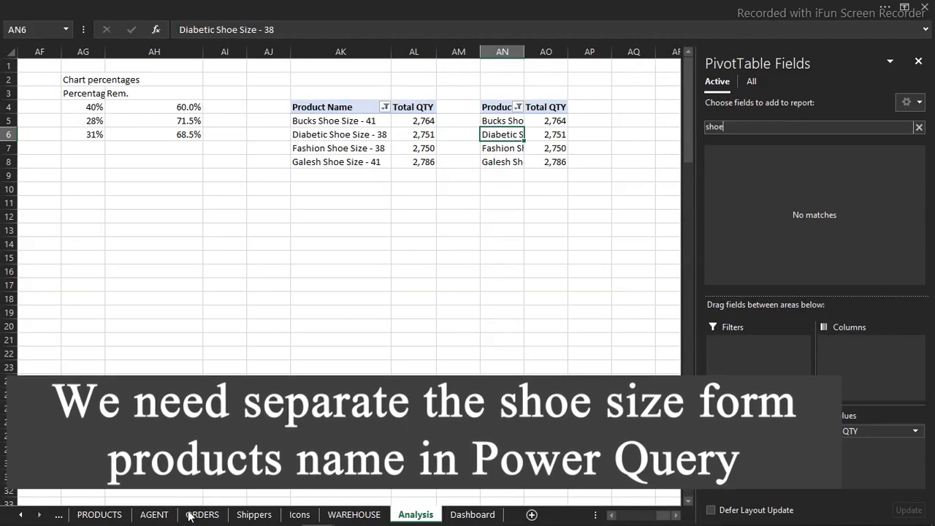
- Go to the PRODUCTS sheet and open the Dim_Products query for editing in Power Query Editor
left_click(111, 516)
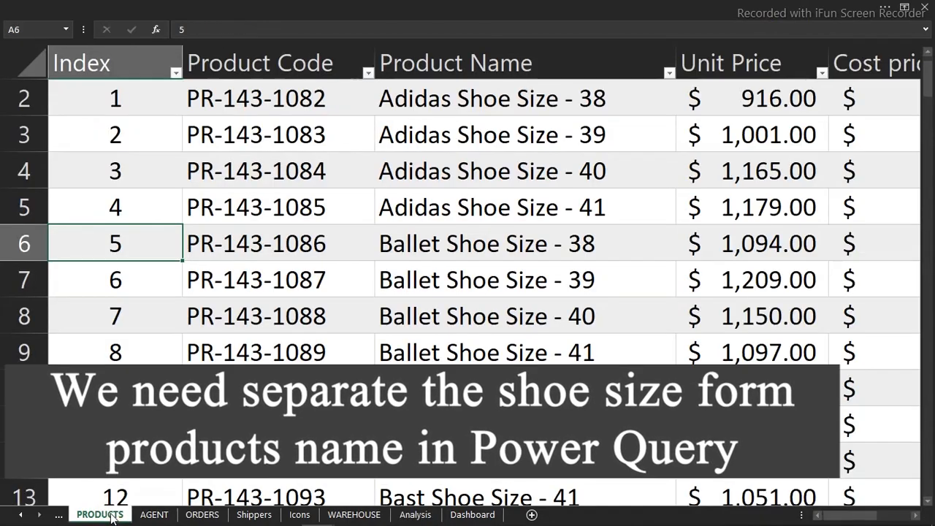
left_click(475, 210)
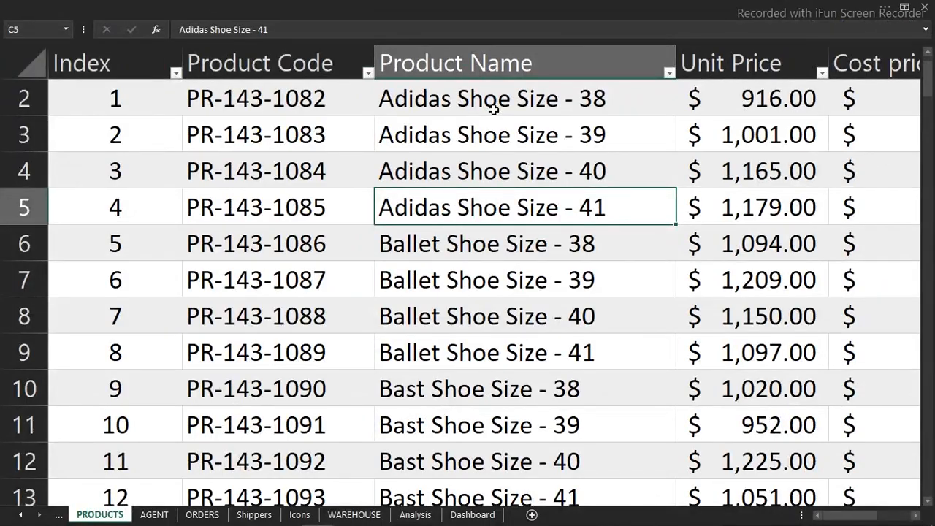
left_click(494, 5)
left_click(303, 33)
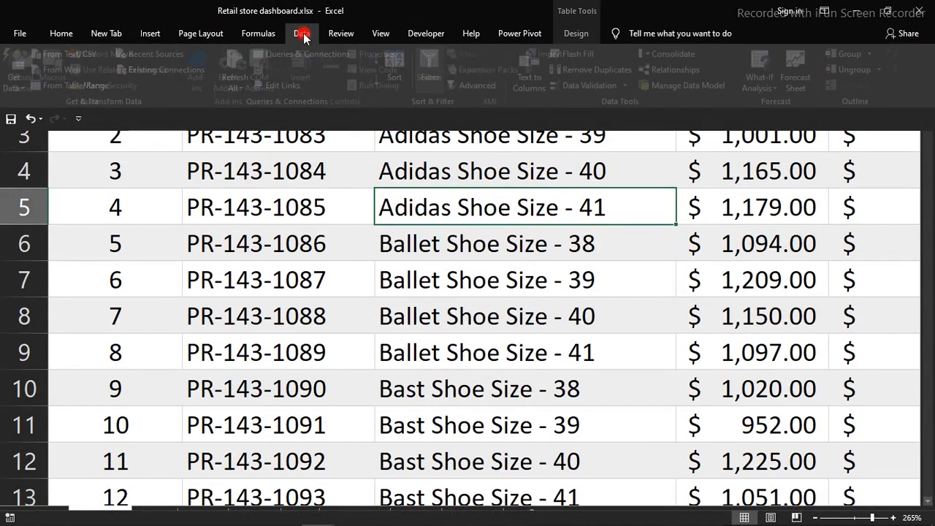
left_click(299, 56)
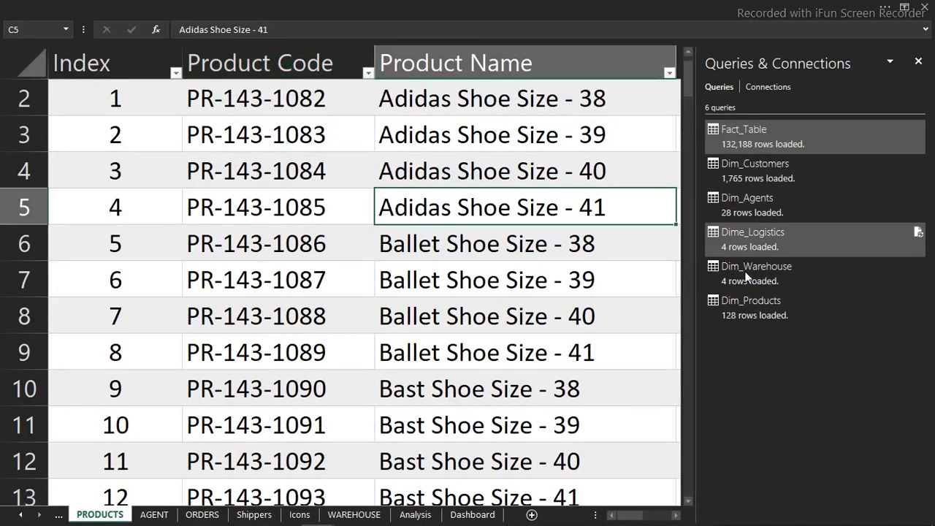
mouse_move(745, 306)
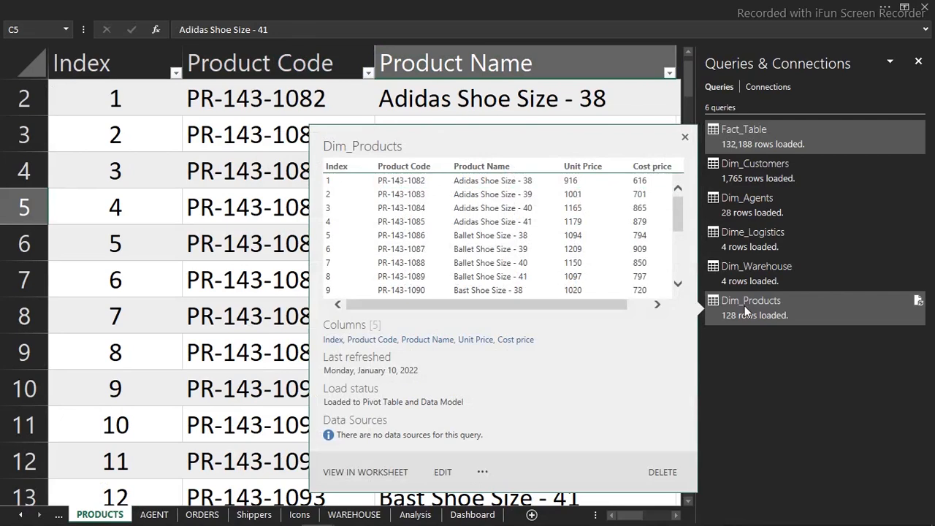
left_click(450, 467)
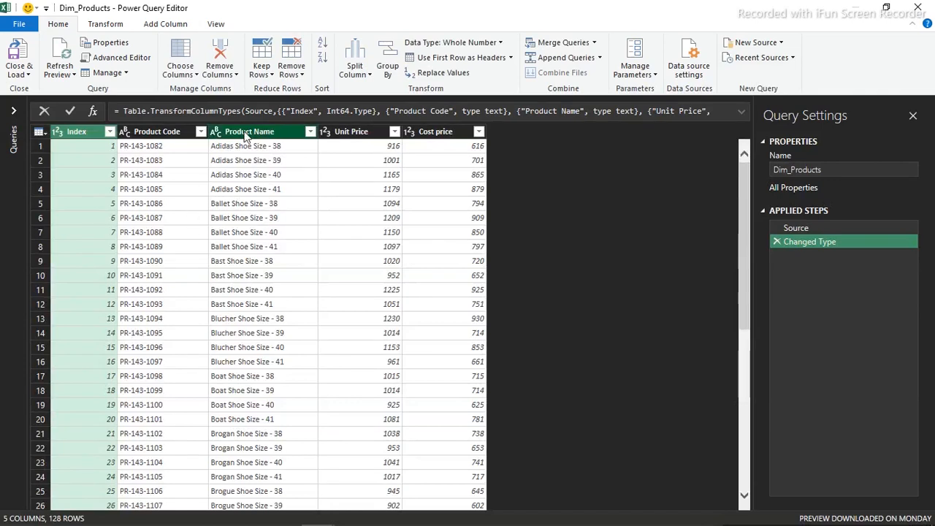
- Try splitting the Product Name column by Space at each occurrence, and remove the resulting type-change and split steps from the query
left_click(246, 134)
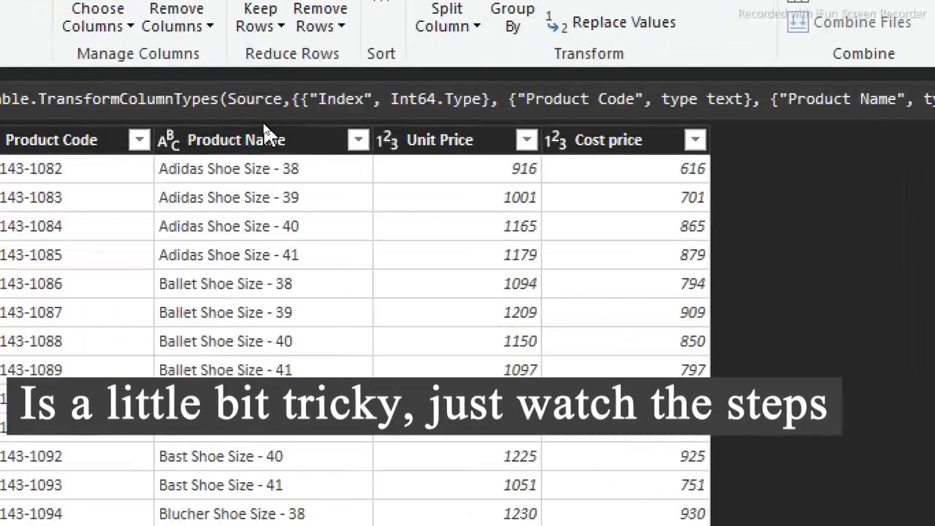
left_click(259, 140)
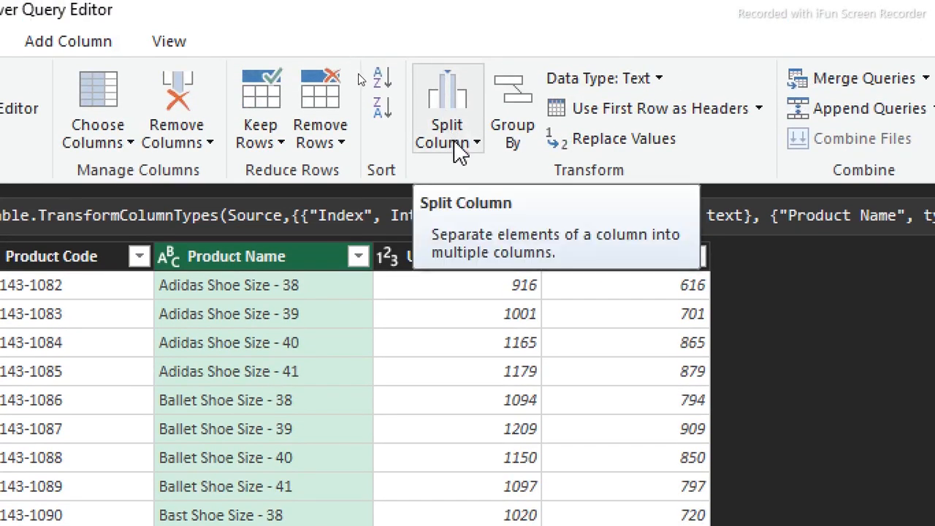
left_click(459, 152)
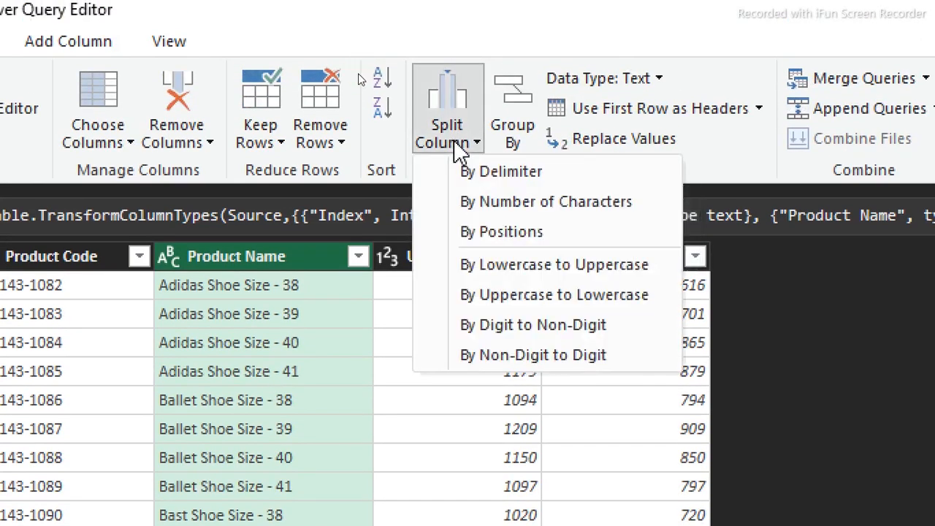
left_click(495, 177)
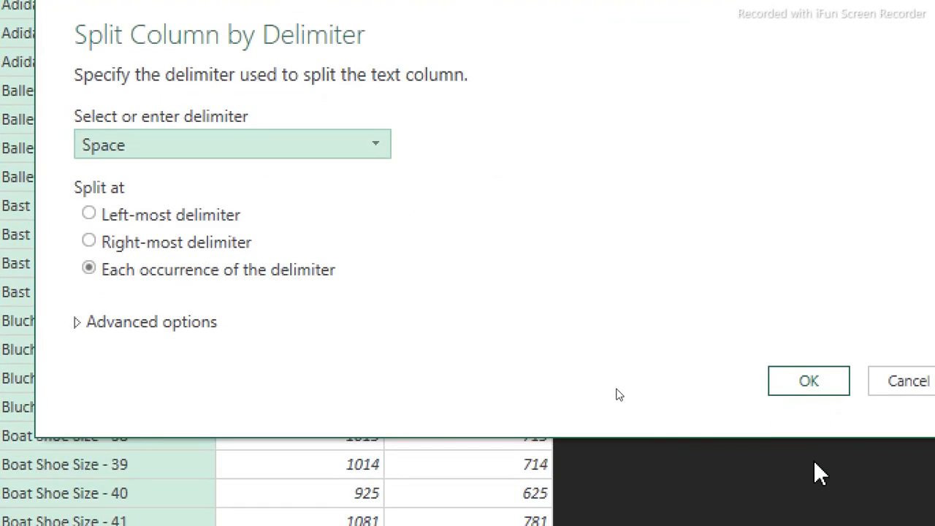
left_click(934, 465)
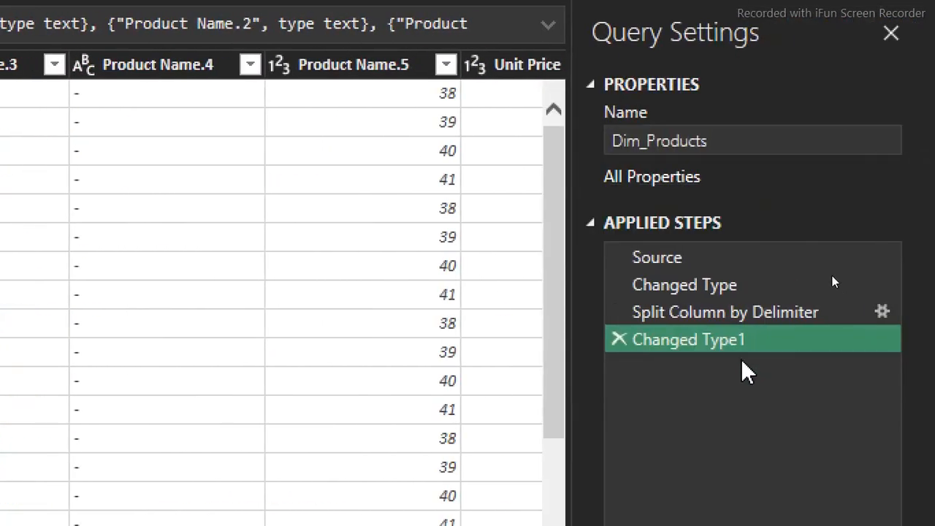
left_click(618, 340)
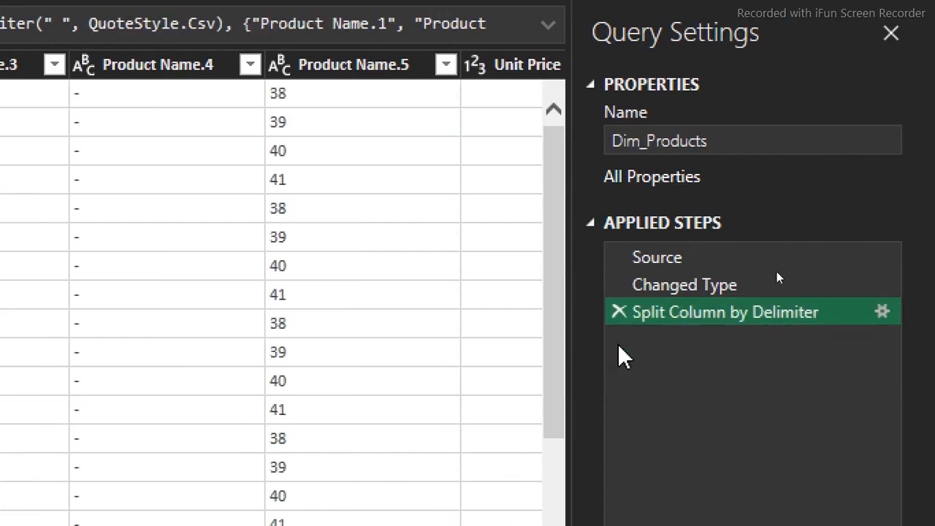
left_click(619, 312)
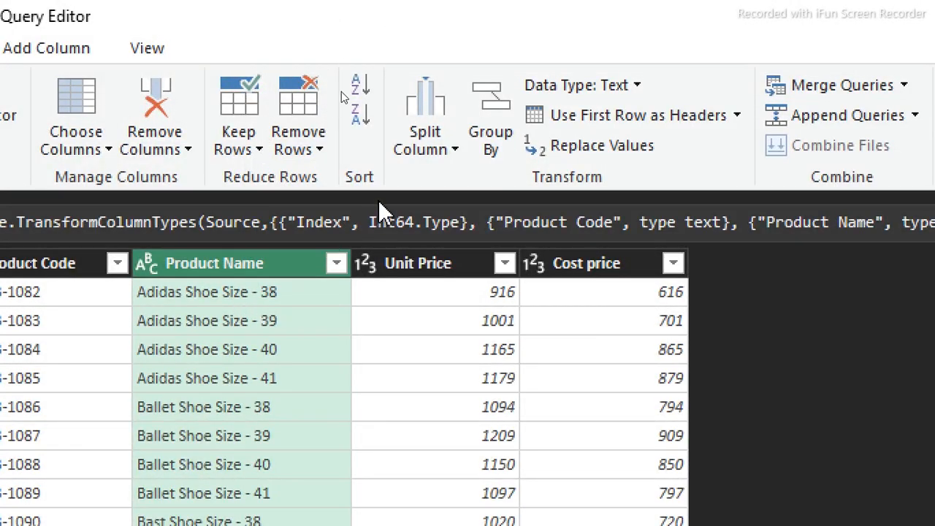
- Split the Product Name column by number of characters, using 9 characters once, as far right as possible
left_click(453, 150)
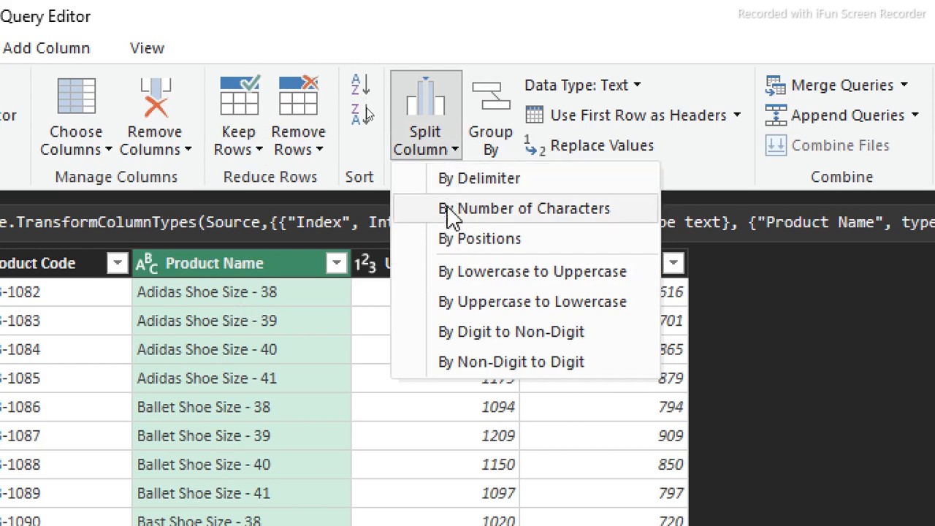
left_click(527, 210)
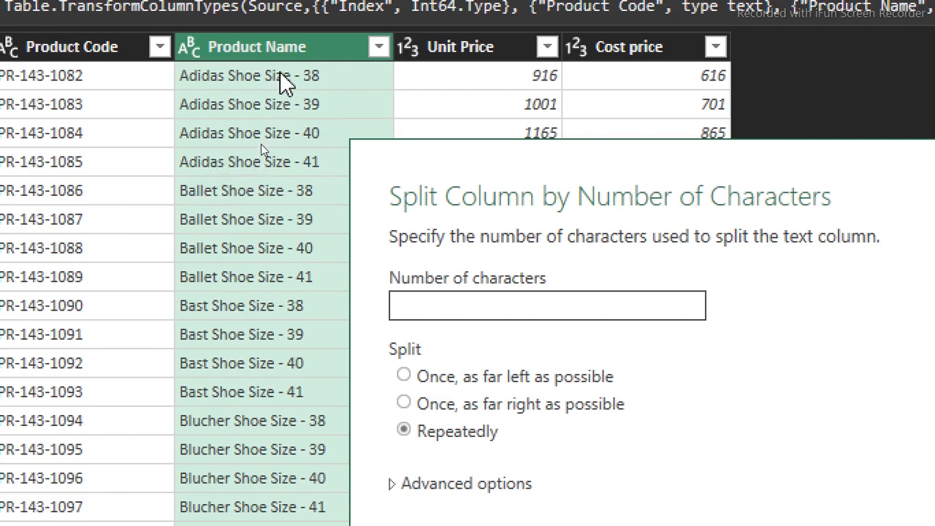
left_click_drag(522, 155, 307, 123)
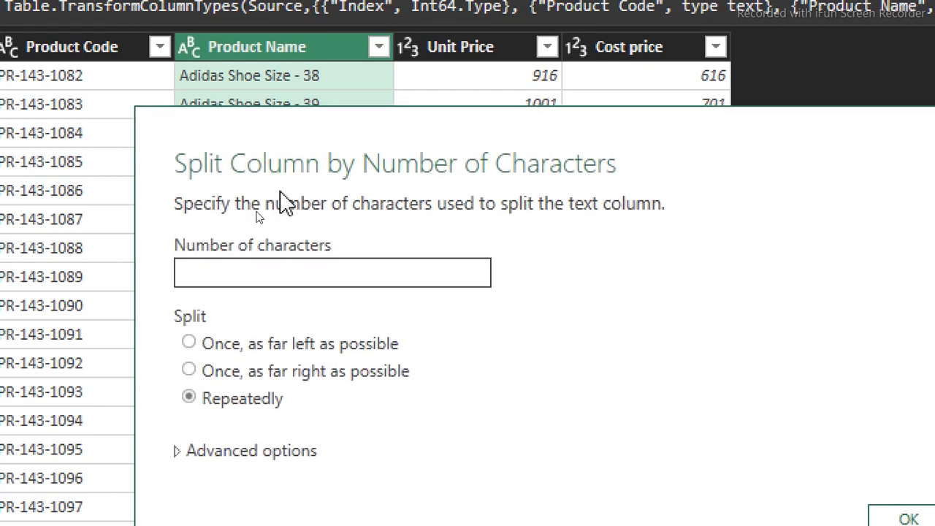
left_click(241, 272)
type("9")
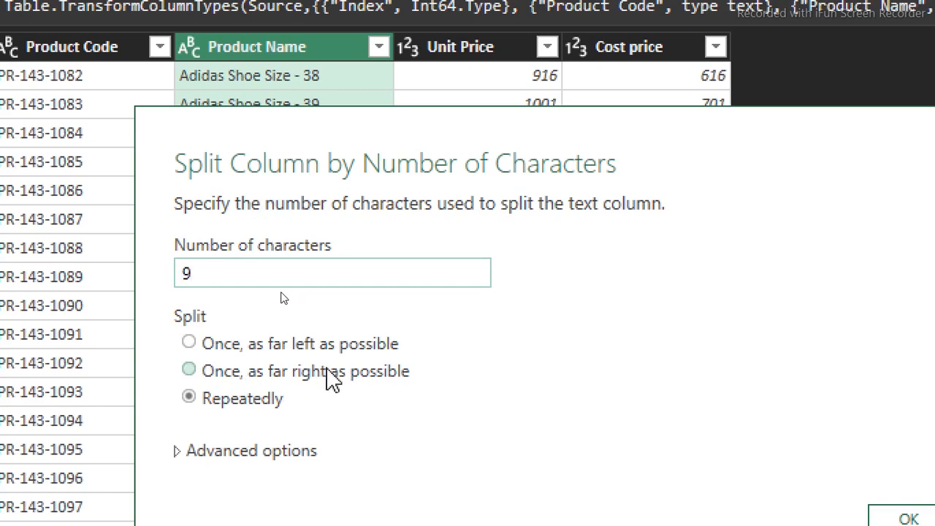
left_click(190, 369)
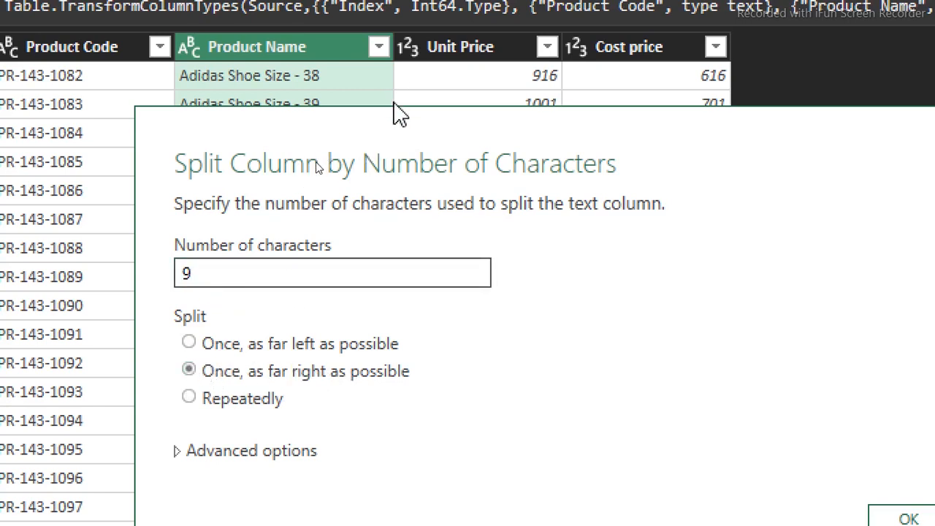
left_click_drag(388, 114, 597, 108)
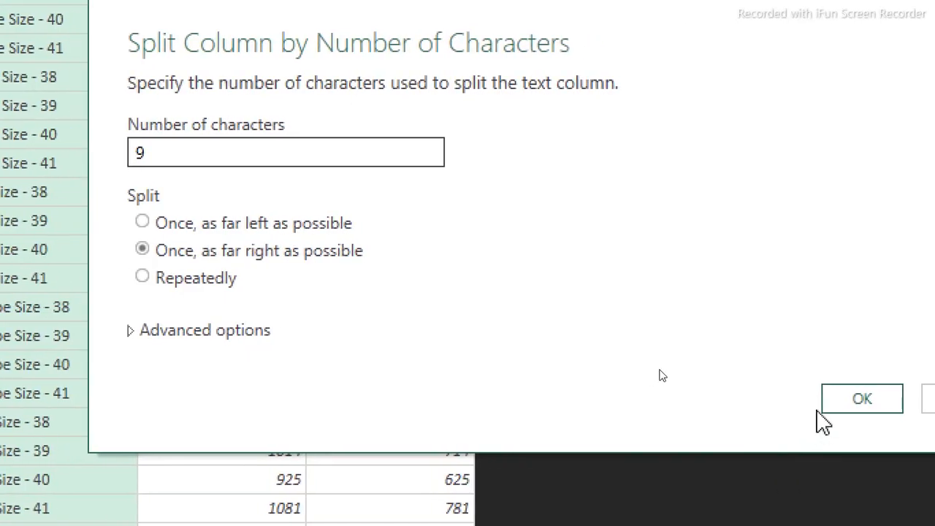
left_click(851, 402)
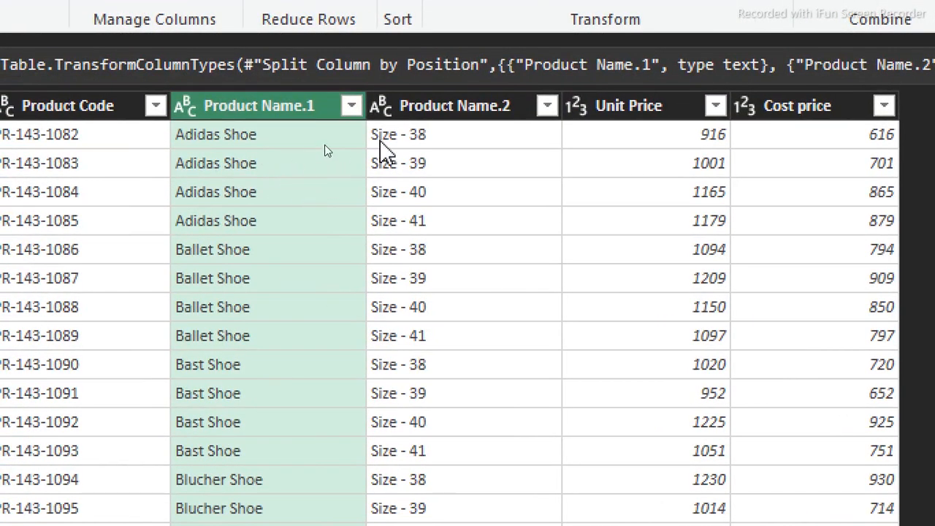
- Rename the Product Name.2 column to "Shoe size"
double_click(431, 107)
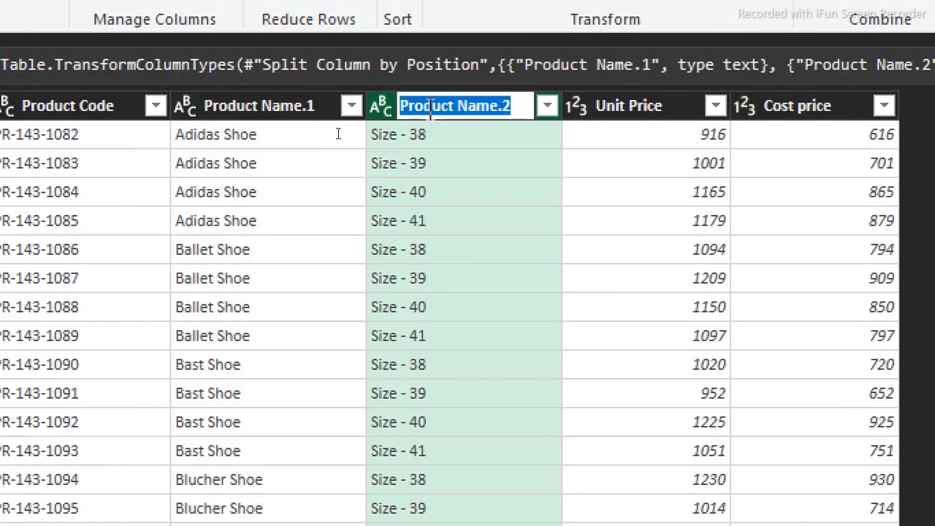
type("Show")
key("BackSpace")
type("e si")
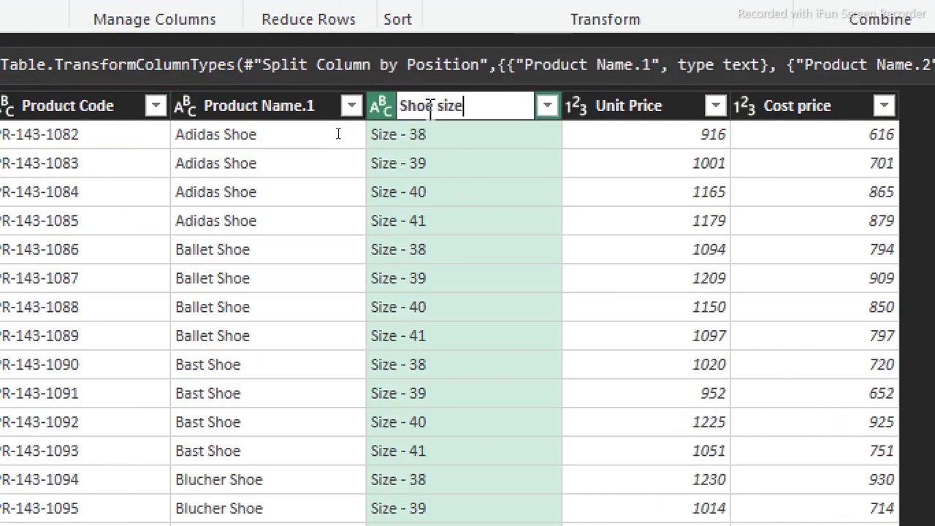
type("ze")
key("Return")
- Rename the Product Name.1 column to "Products"
left_click(313, 102)
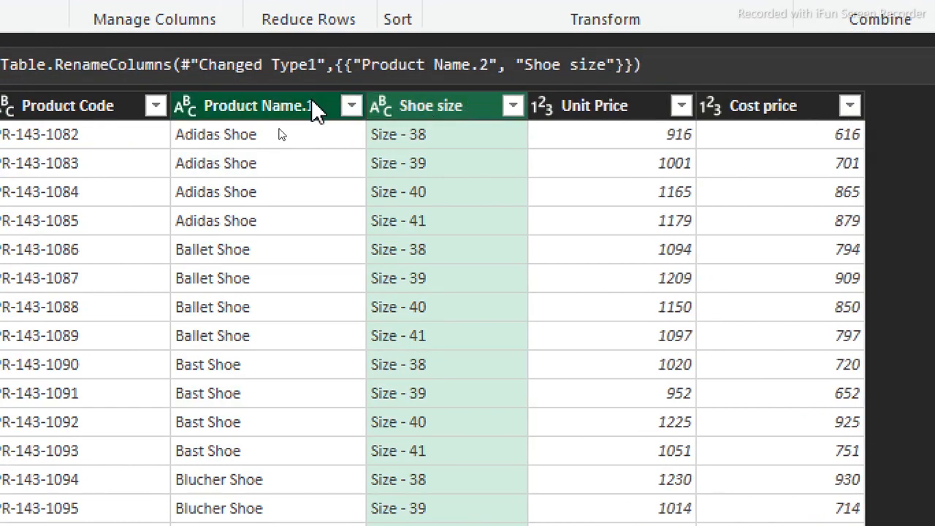
double_click(314, 101)
left_click(316, 103)
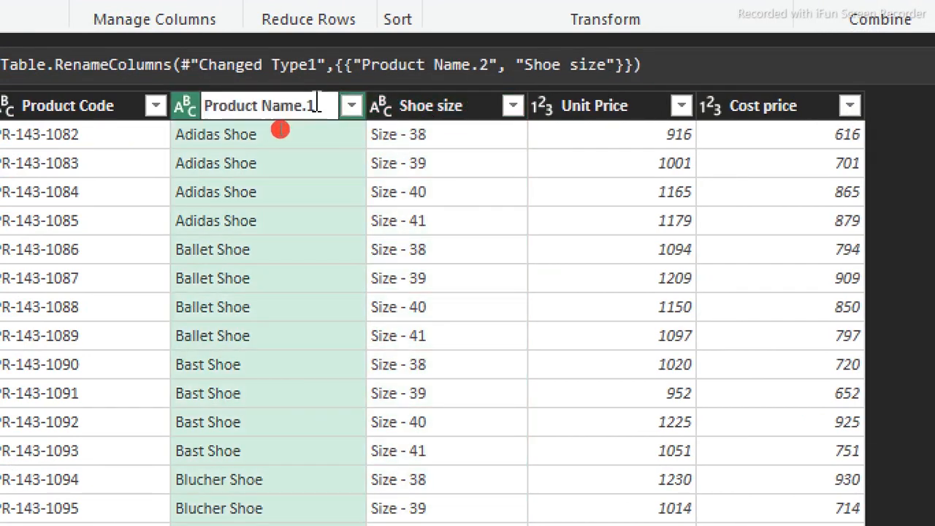
key("BackSpace")
key("BackSpace")
key("BackSpace")
key("BackSpace")
key("BackSpace")
key("BackSpace")
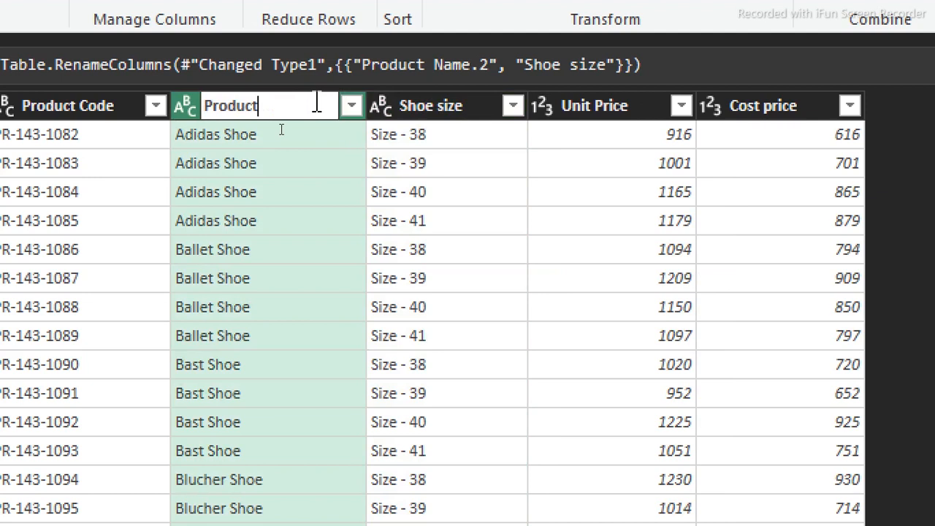
type("s")
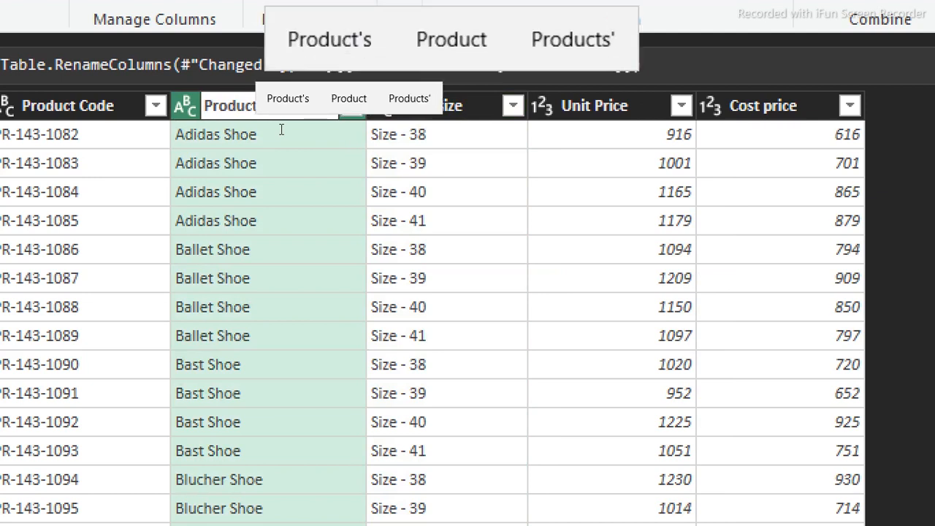
key("Return")
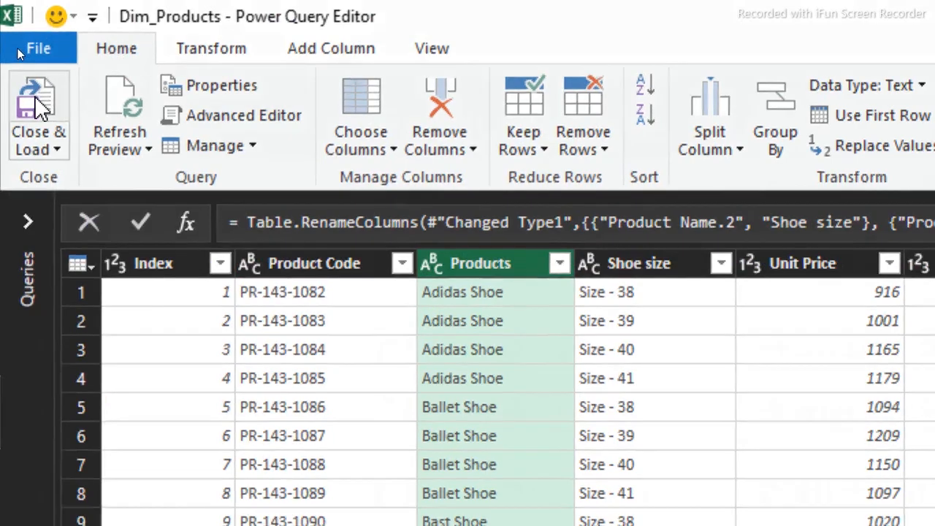
- Close and load the edited Dim_Products query, and return to the Analysis sheet
left_click(35, 95)
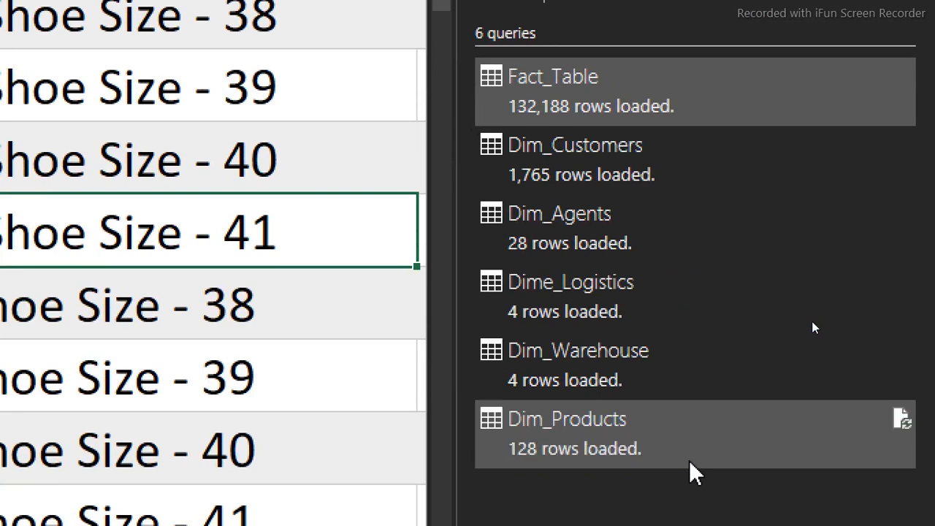
mouse_move(691, 465)
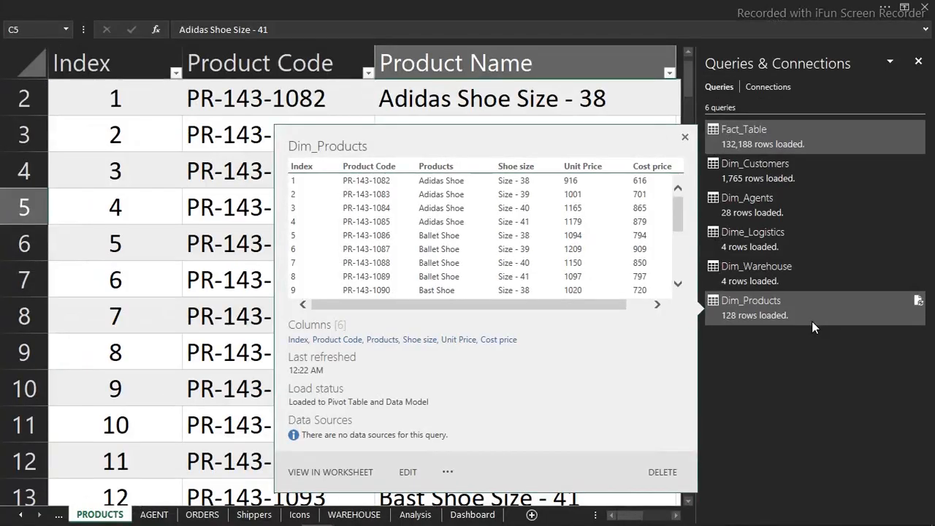
left_click(918, 61)
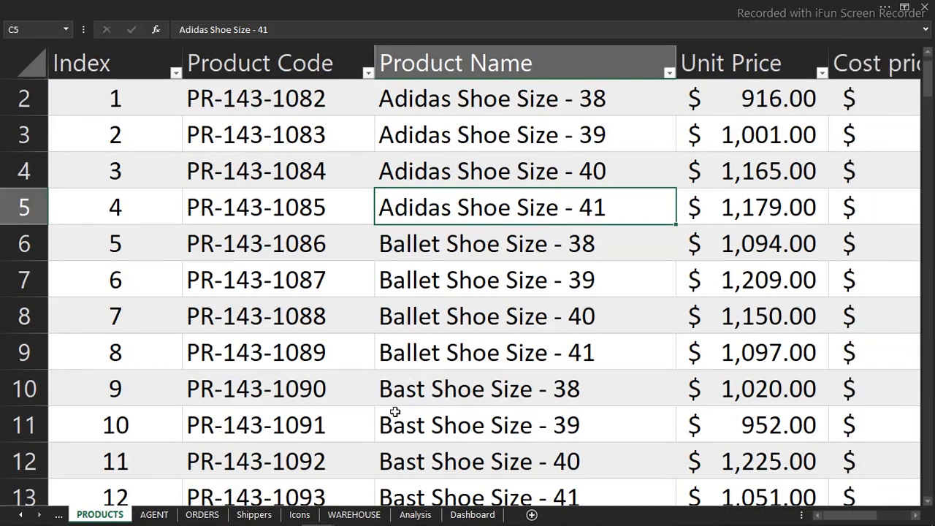
left_click(435, 379)
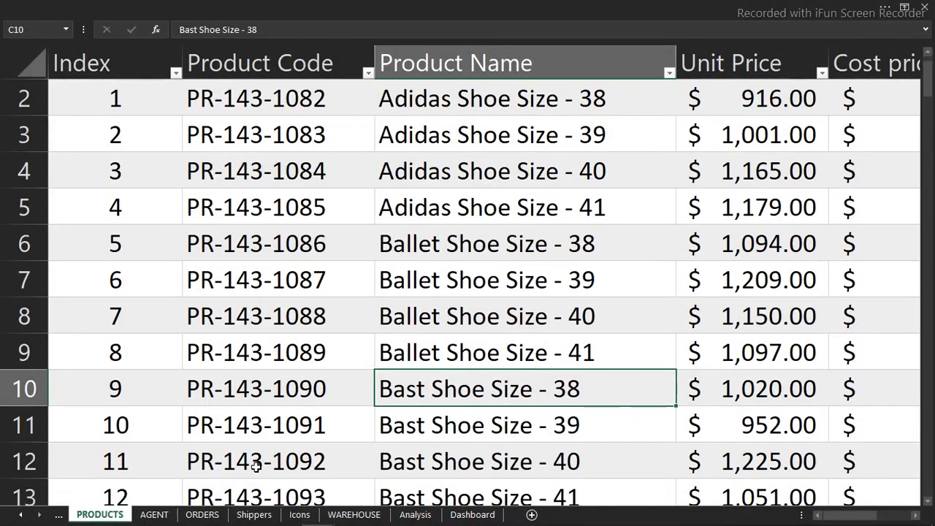
left_click(415, 515)
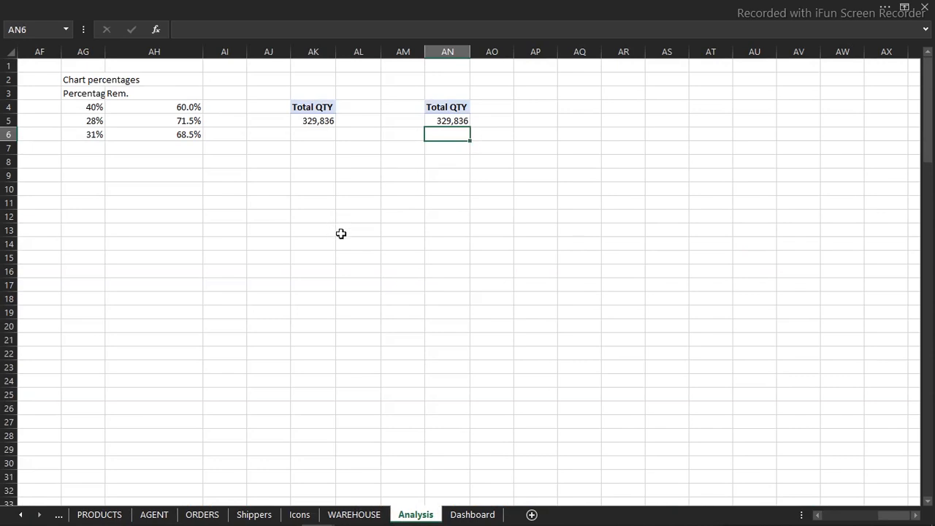
left_click(207, 204)
key("Left")
key("Left")
key("Left")
key("Left")
key("Left")
key("Left")
key("Right")
key("Right")
key("Right")
key("Right")
key("Right")
key("Right")
key("Right")
key("Right")
key("Right")
key("Right")
key("Right")
key("Right")
key("Right")
key("Right")
key("Right")
key("Right")
key("Right")
key("Right")
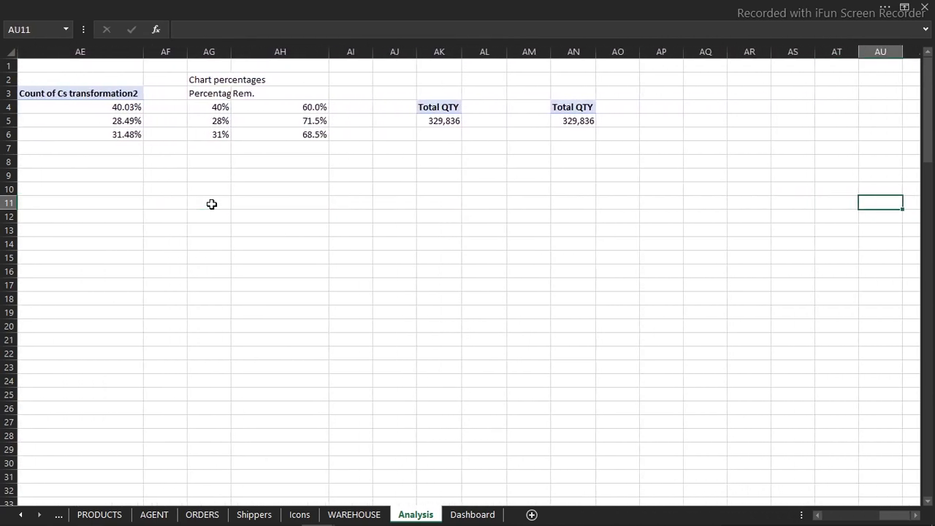
key("Right")
key("Right")
- Add the Products field from Dim_Products to the rows of the Total QTY pivot table in column AK
left_click(331, 115)
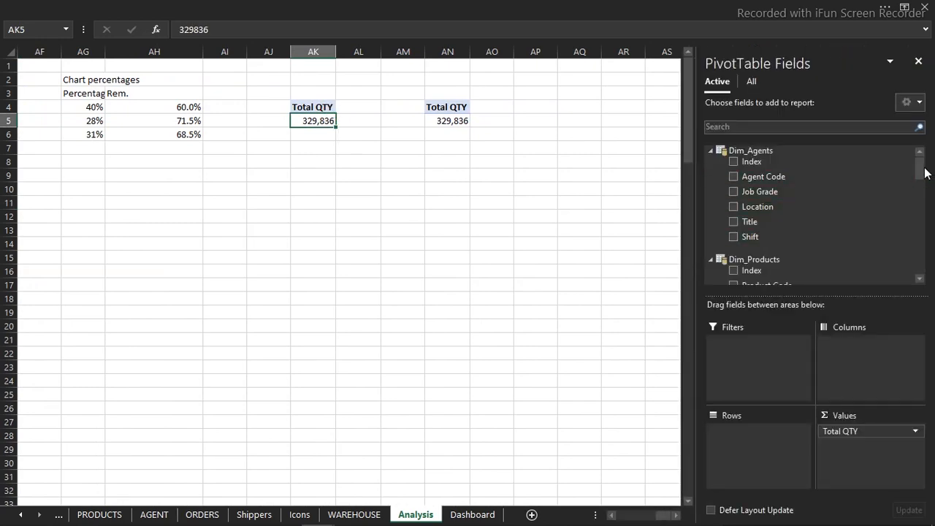
left_click_drag(922, 169, 922, 194)
left_click_drag(754, 180, 757, 450)
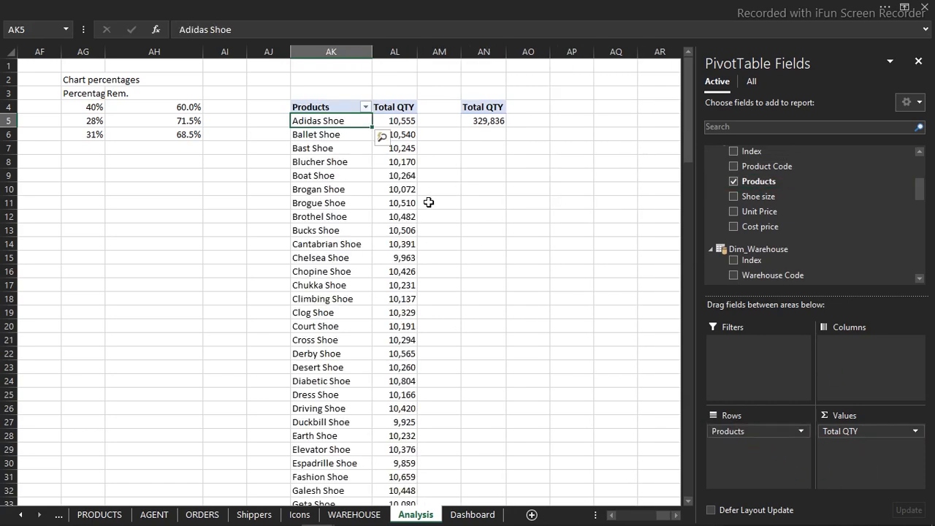
- Add the Shoe size field from Dim_Products to the rows of the Total QTY pivot table in column AN
left_click(479, 120)
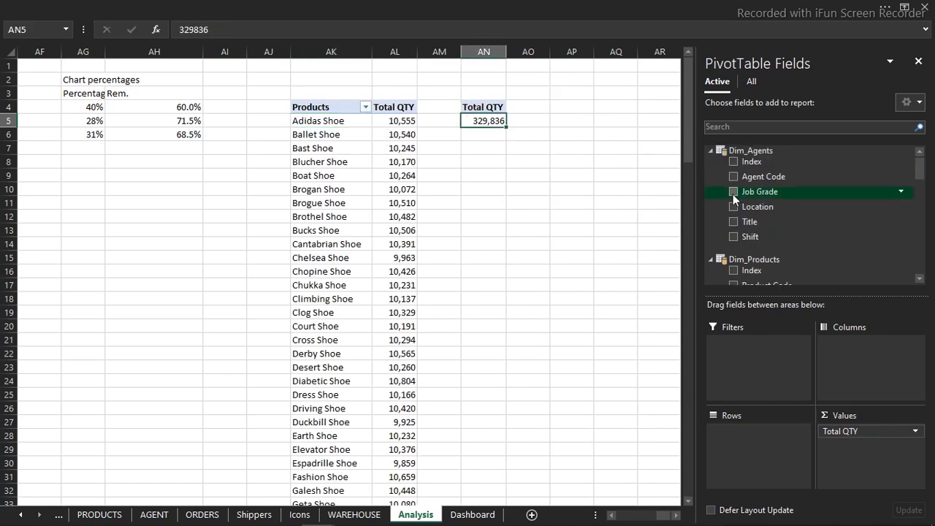
left_click_drag(914, 167, 919, 190)
left_click_drag(763, 193, 765, 459)
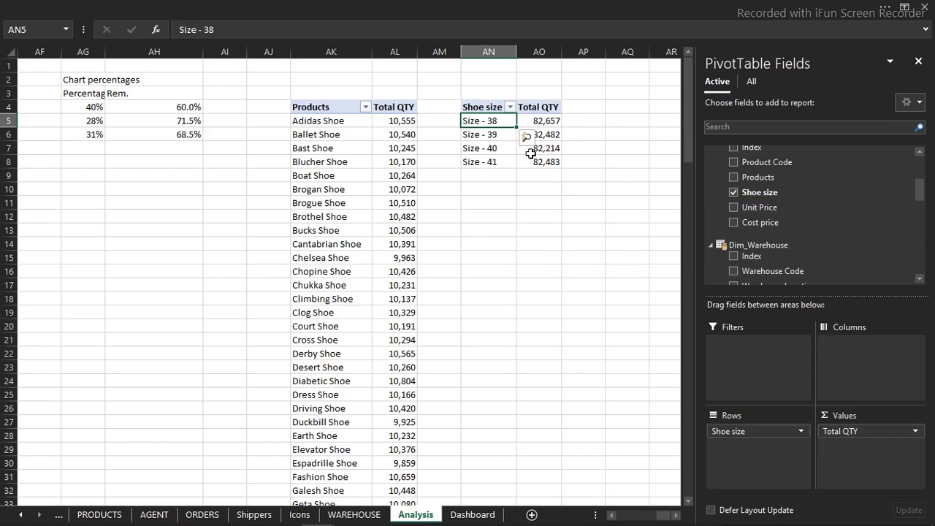
- Filter the Products pivot table to the top 4 items by Total QTY
left_click(399, 132)
left_click(324, 140)
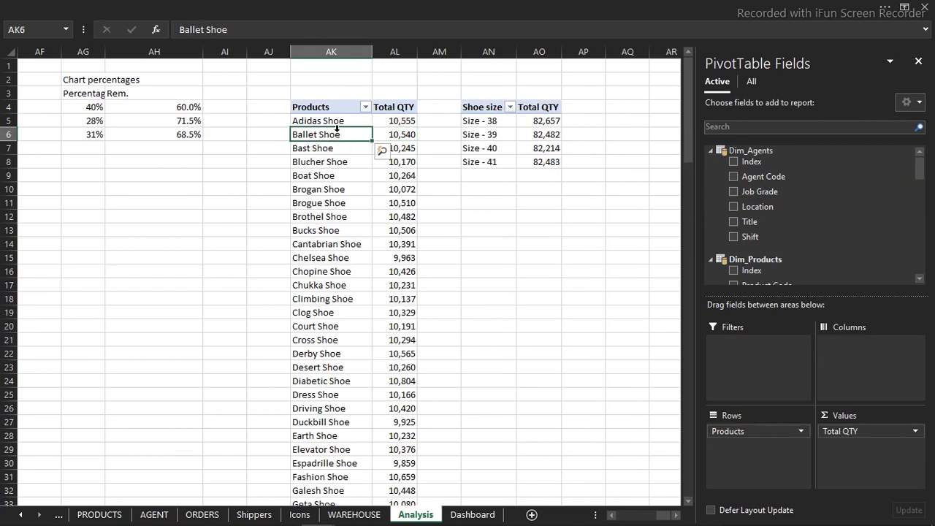
right_click(336, 135)
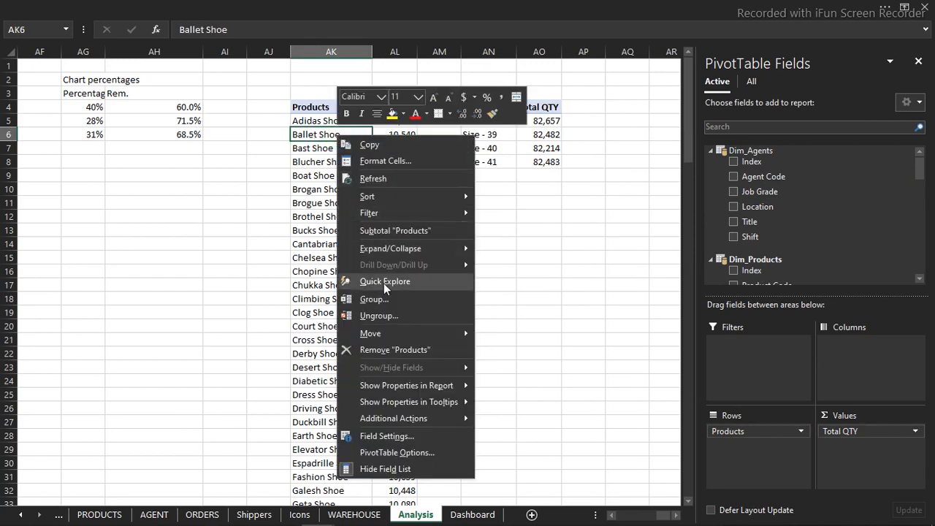
mouse_move(382, 216)
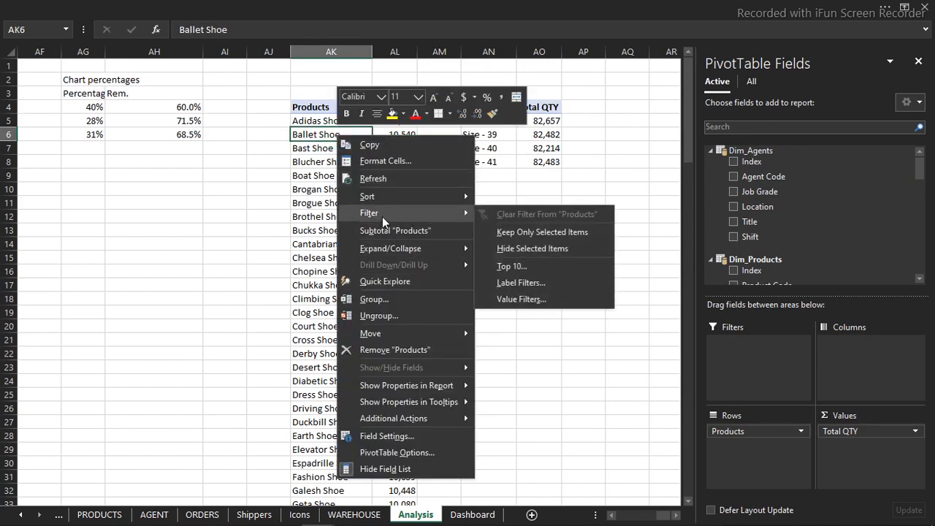
left_click(502, 265)
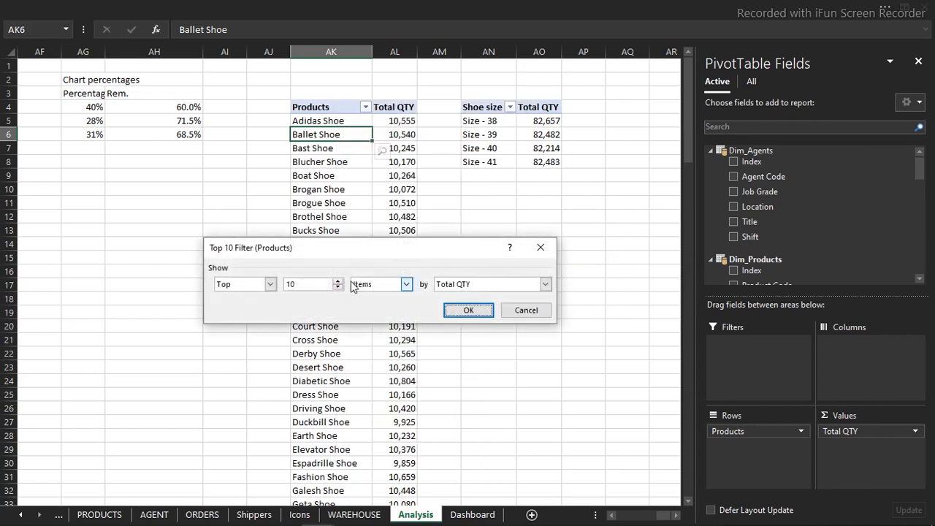
left_click_drag(320, 283, 271, 289)
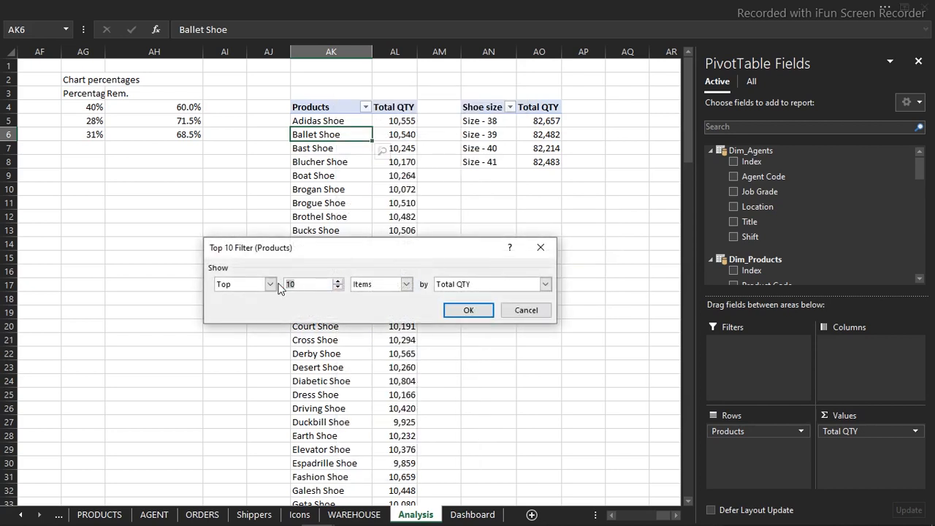
left_click(482, 311)
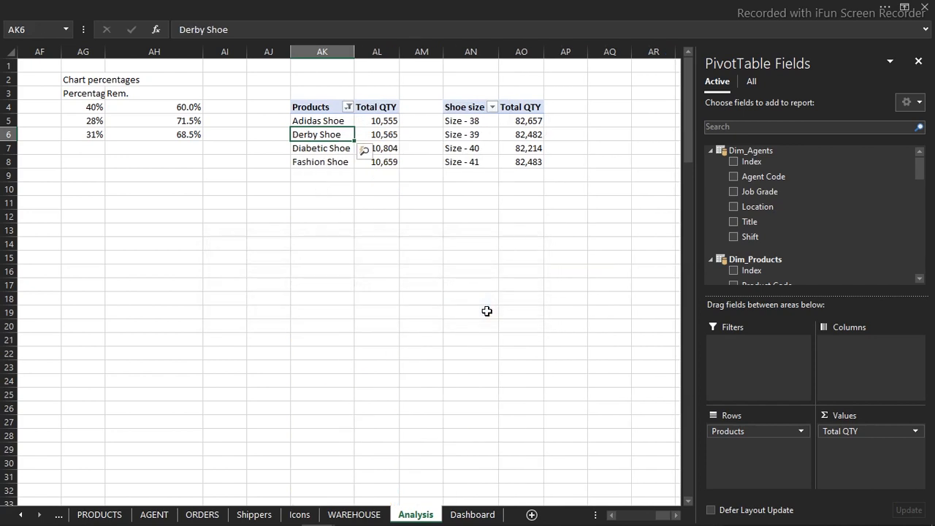
left_click(406, 245)
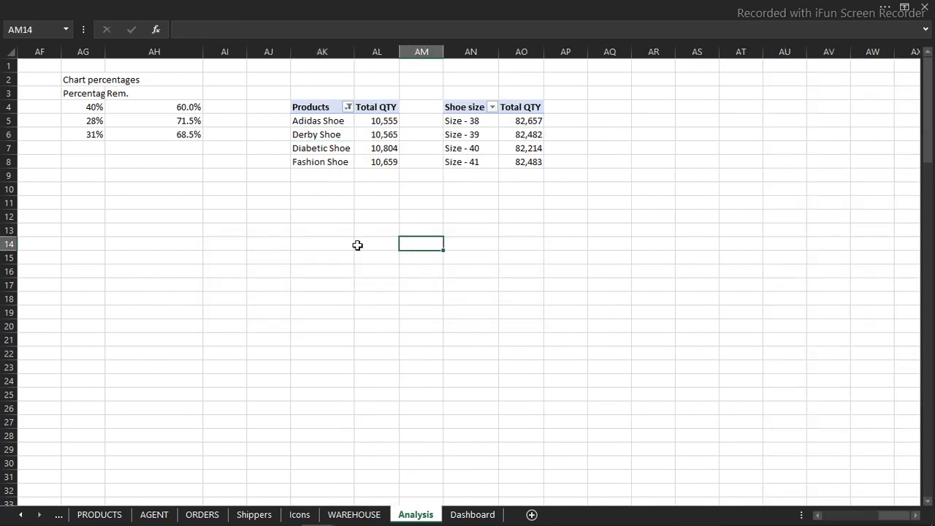
left_click(314, 232)
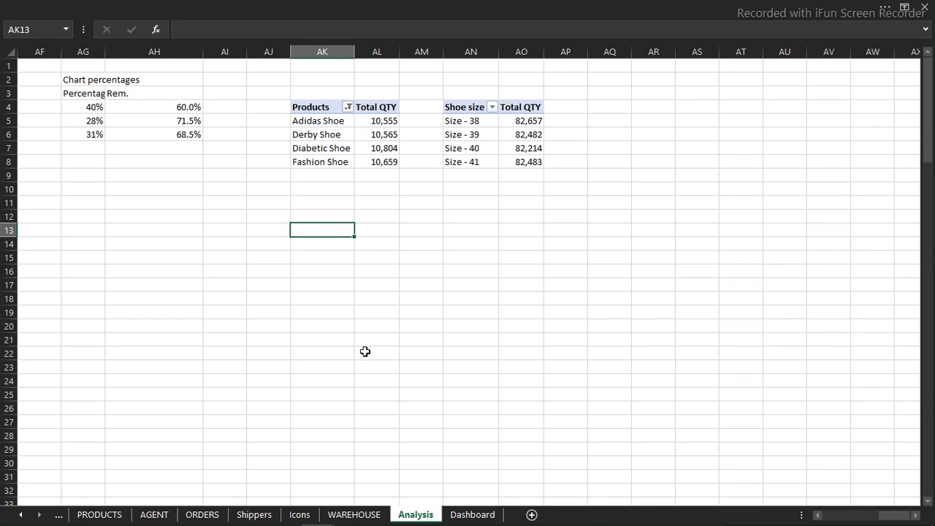
- Link the Top-4 Products option button on the Dashboard sheet to cell Analysis!$AK$10
left_click(472, 515)
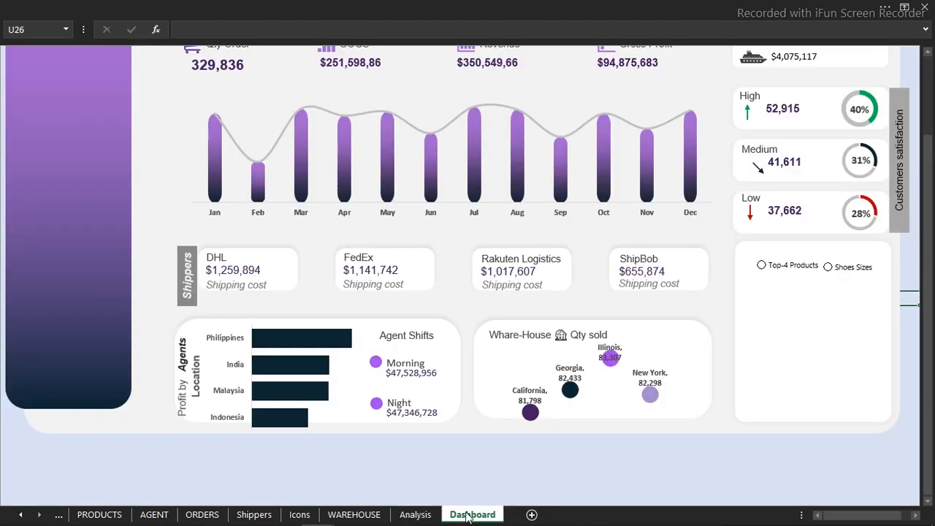
right_click(788, 265)
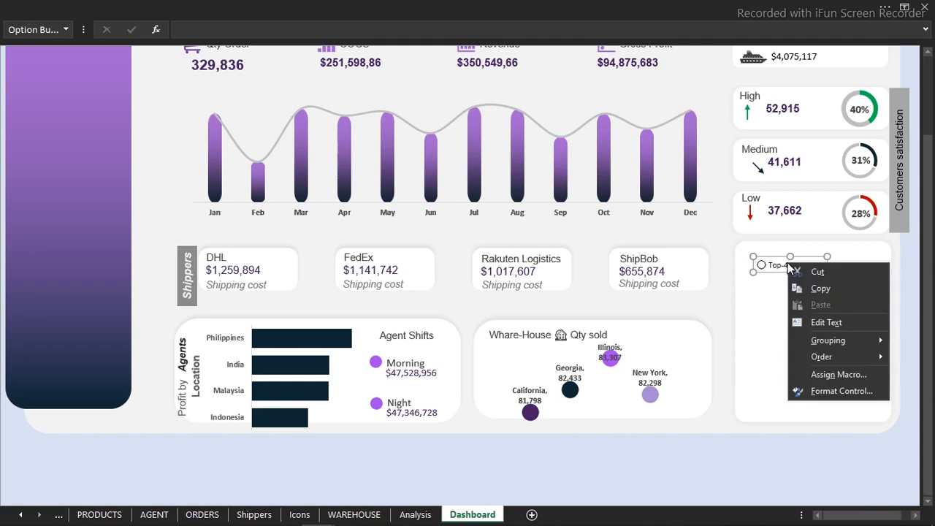
left_click(830, 392)
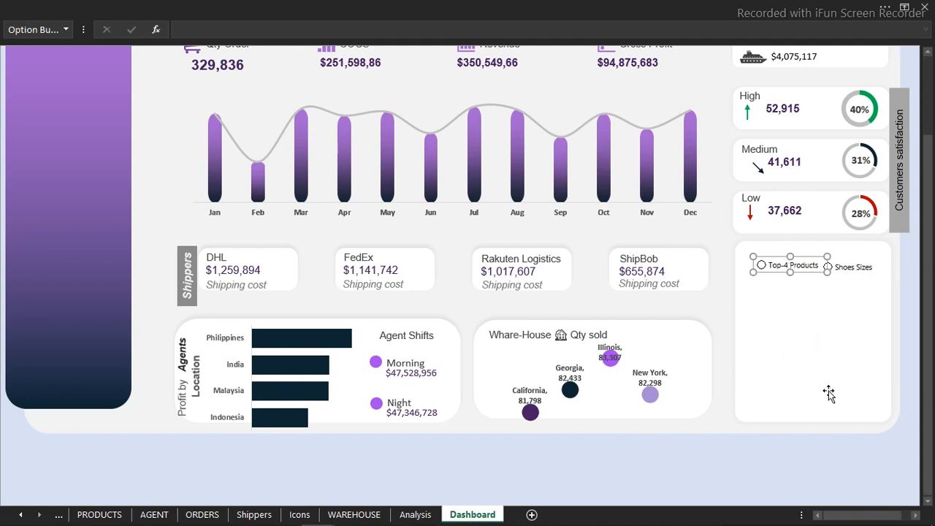
left_click(325, 252)
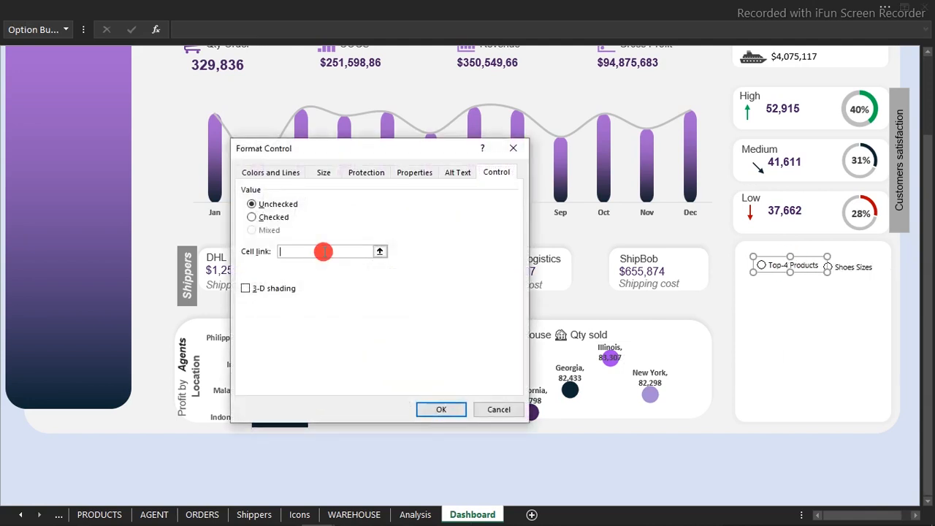
left_click(414, 513)
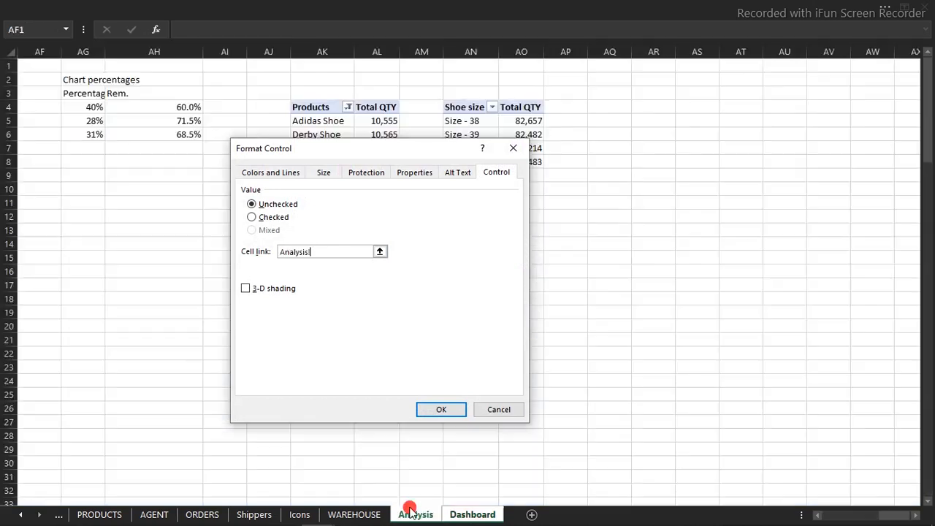
left_click_drag(379, 153, 369, 247)
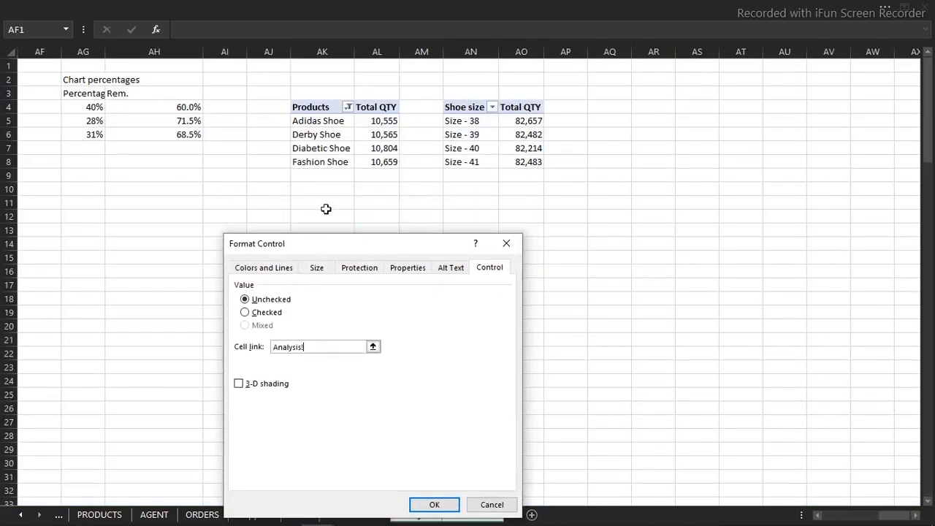
left_click(322, 192)
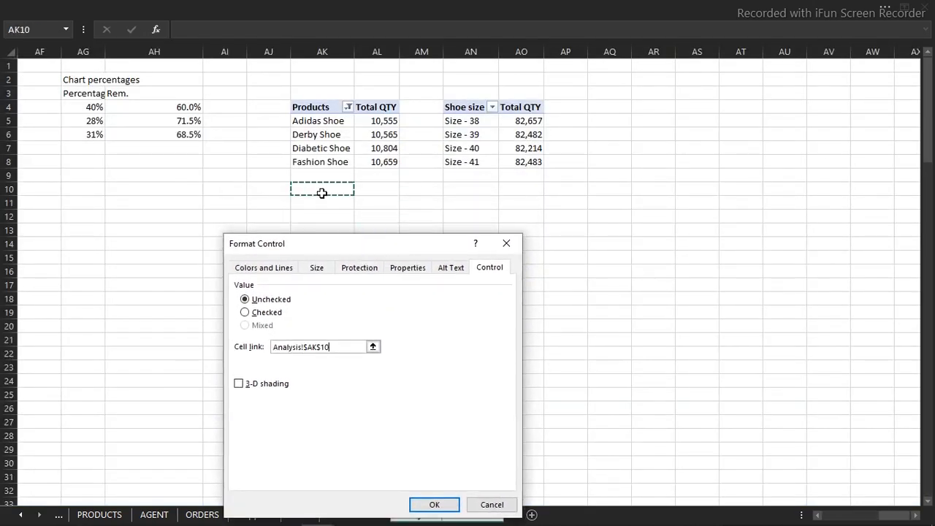
left_click(434, 505)
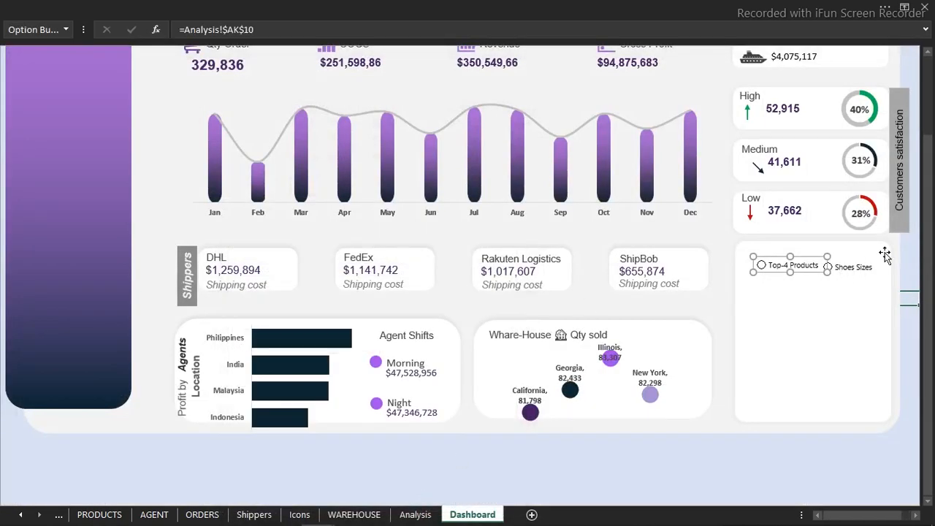
- Choose the Shoes Sizes option on the dashboard and check the linked cell on the Analysis sheet
left_click(903, 255)
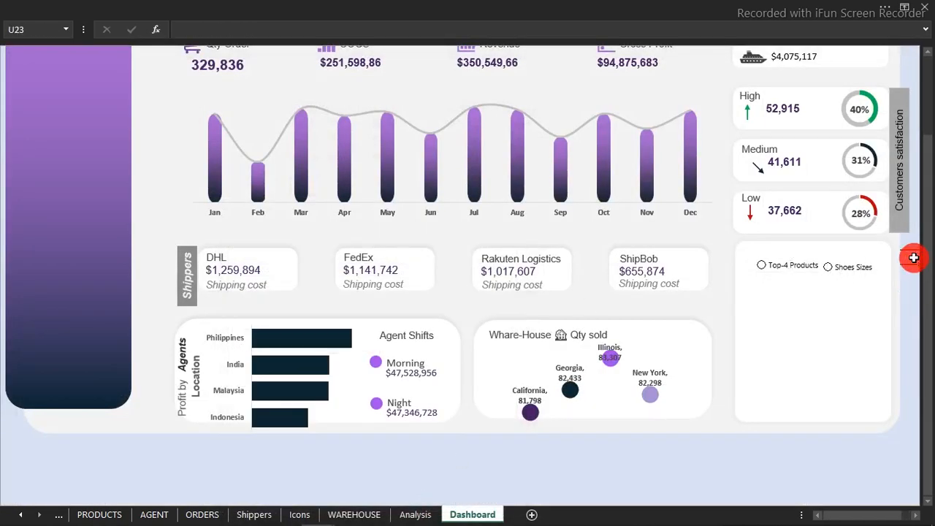
left_click(833, 267)
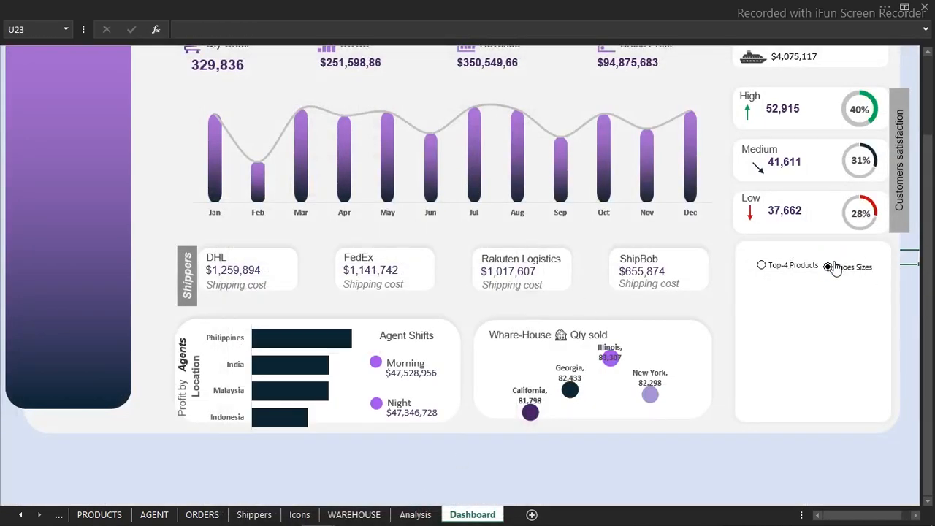
left_click(423, 516)
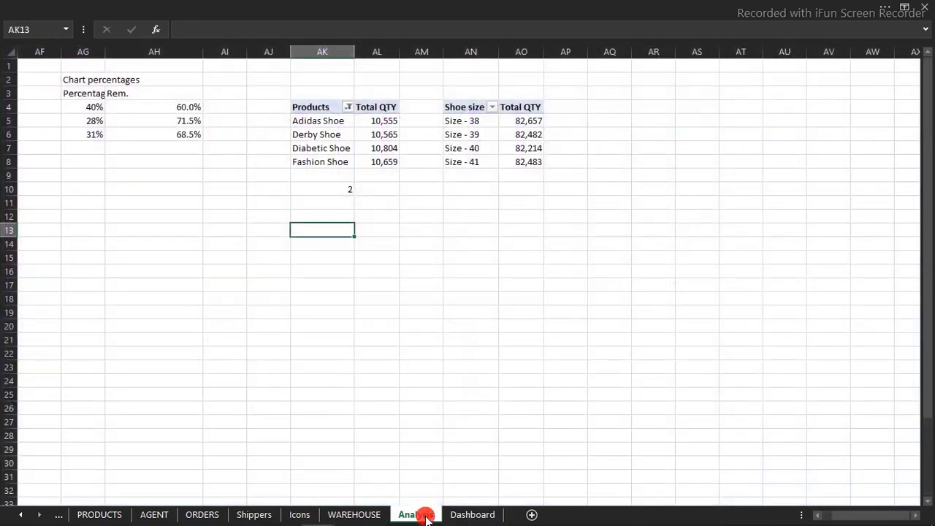
- Start an IF formula in cell AK12 of the Analysis sheet that tests whether the absolute reference $AK$10 equals 1
left_click(334, 217)
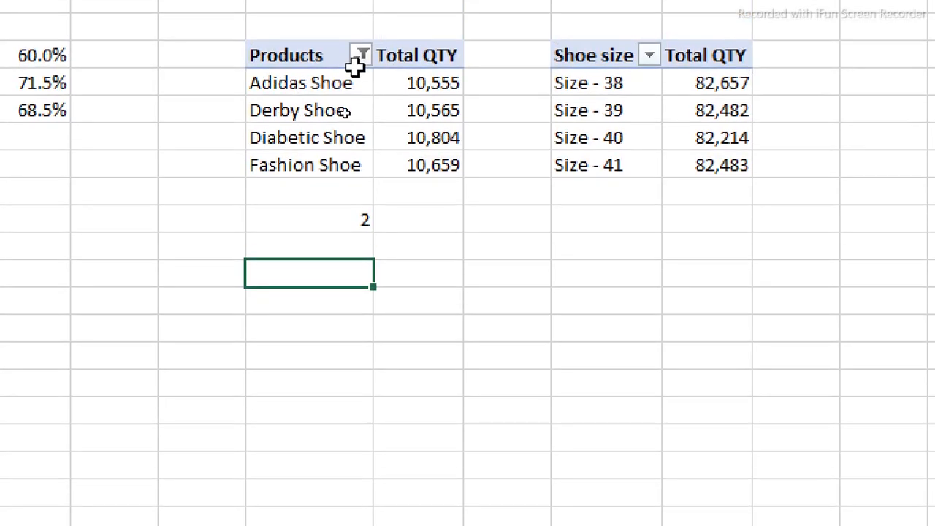
type("f")
key("Tab")
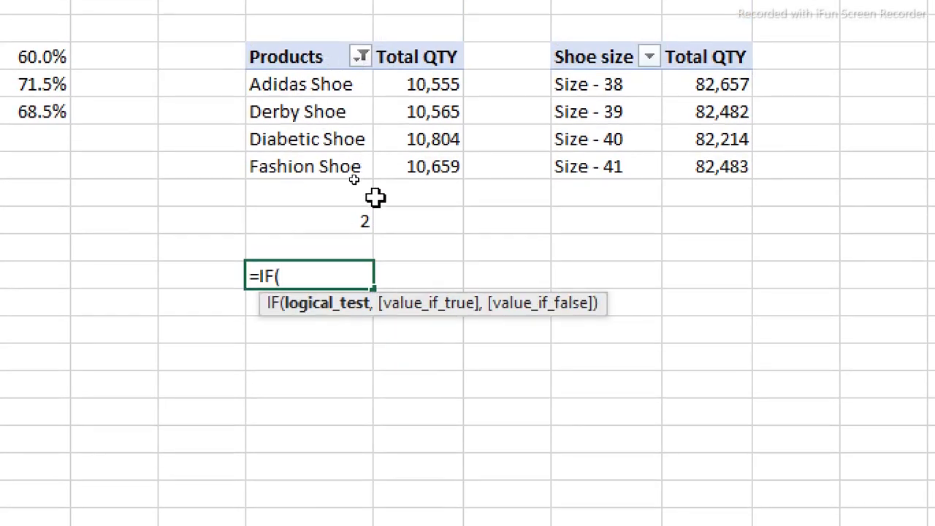
left_click(356, 222)
type("=1")
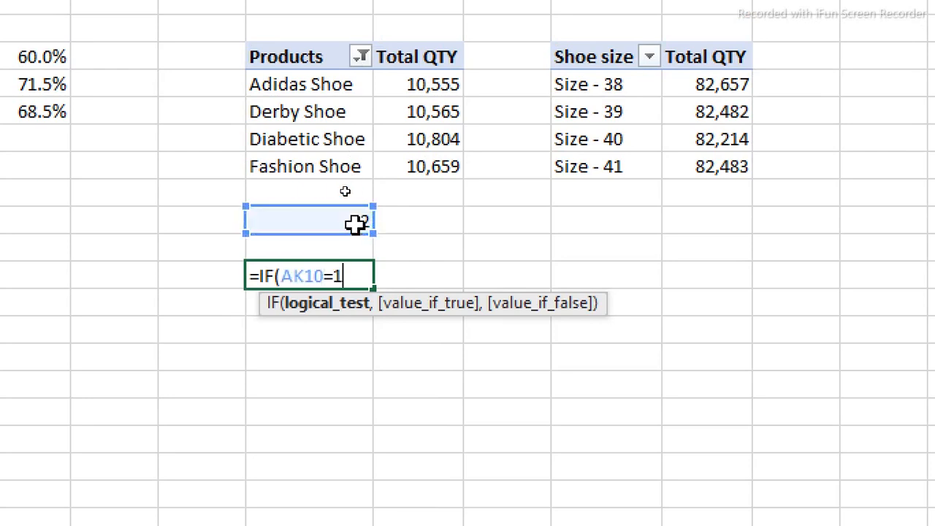
double_click(305, 275)
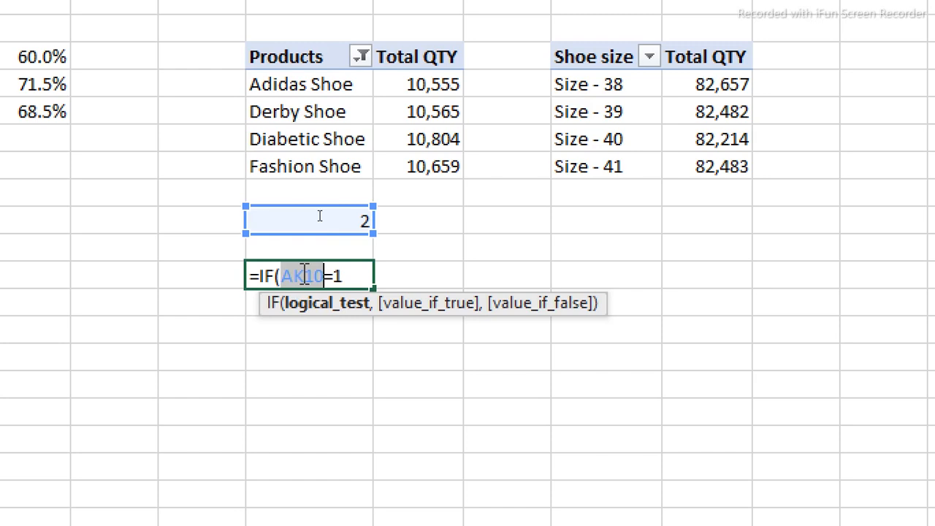
key("F4")
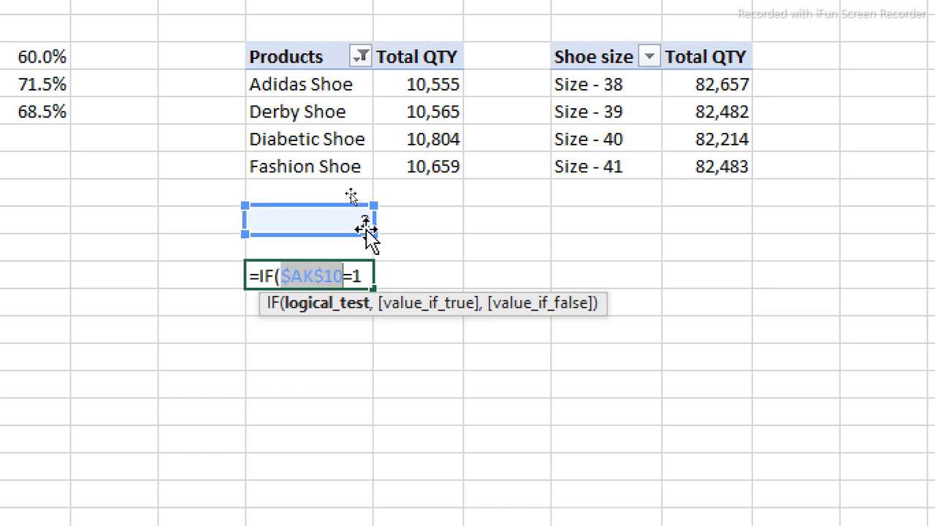
- Complete the formula as =IF($AK$10=1,AK4,AN4) and fill it down to AK16
left_click(369, 276)
type(",")
left_click(283, 62)
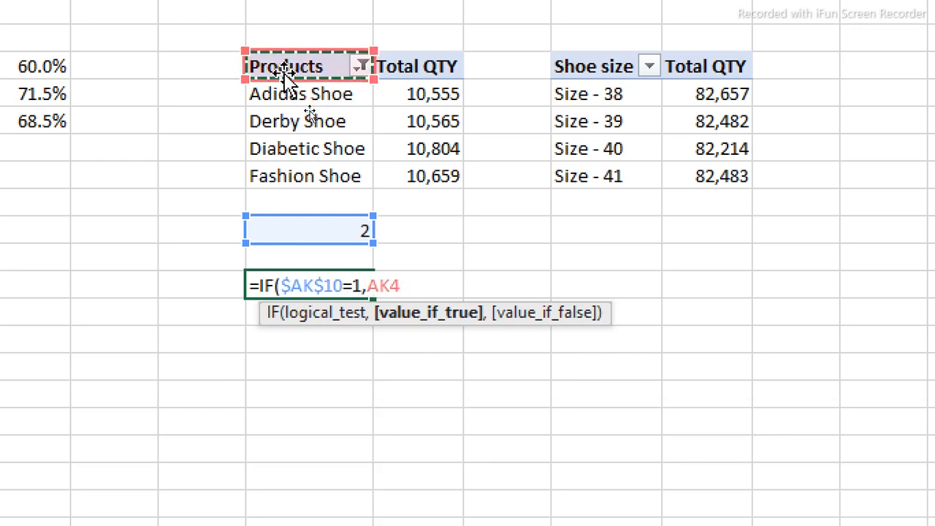
type(",")
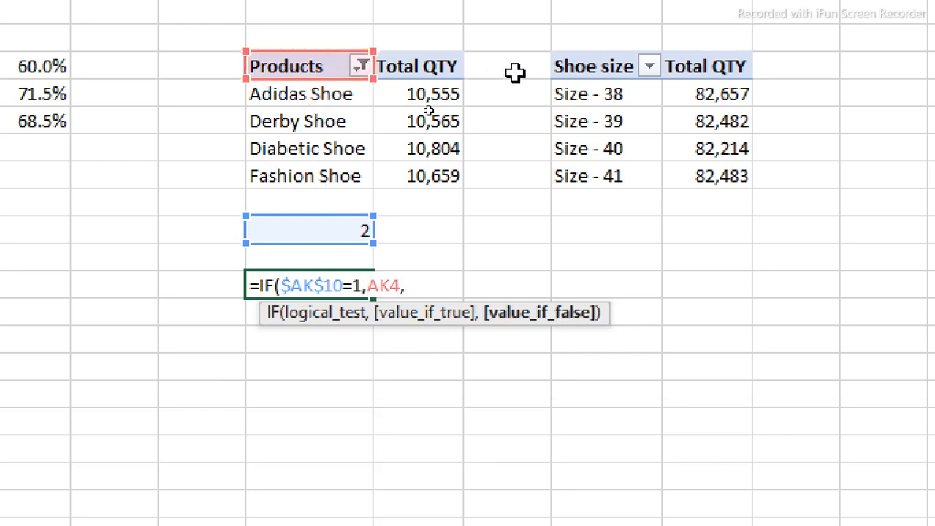
left_click(569, 67)
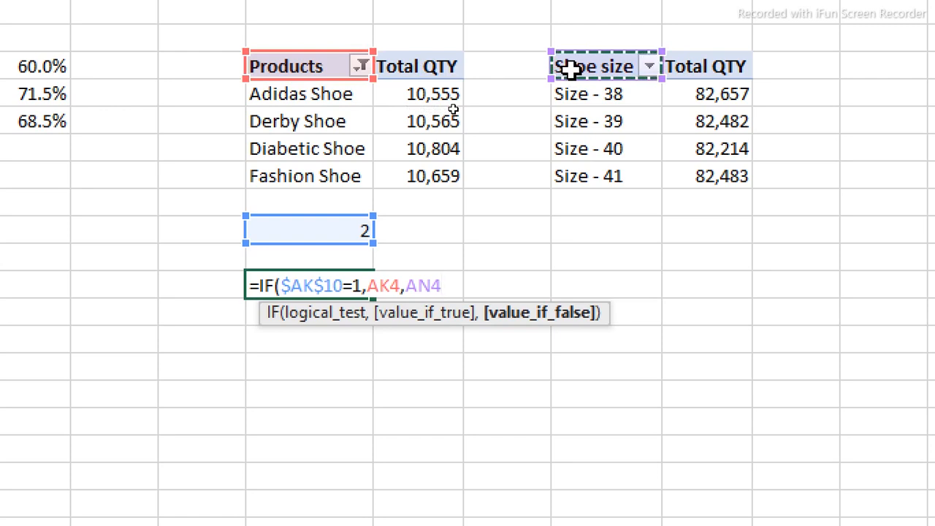
key("Return")
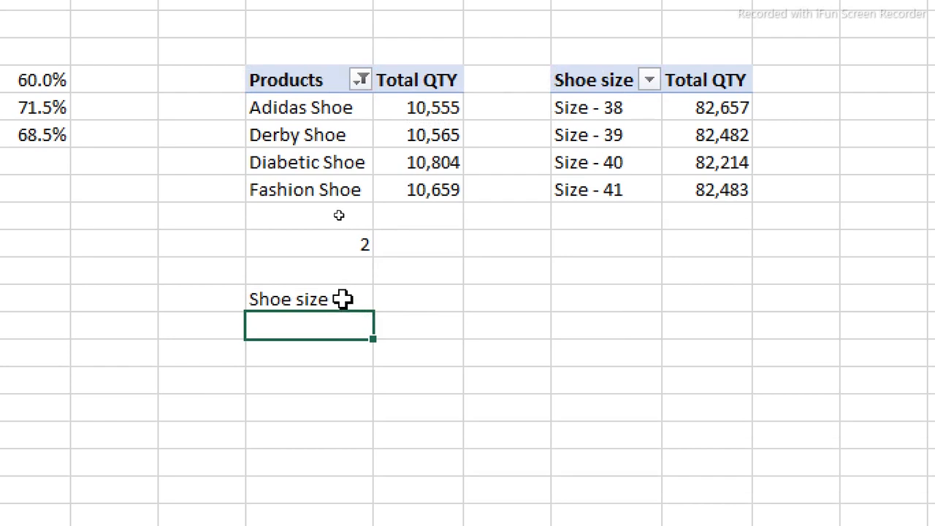
left_click(343, 298)
left_click_drag(374, 312, 357, 421)
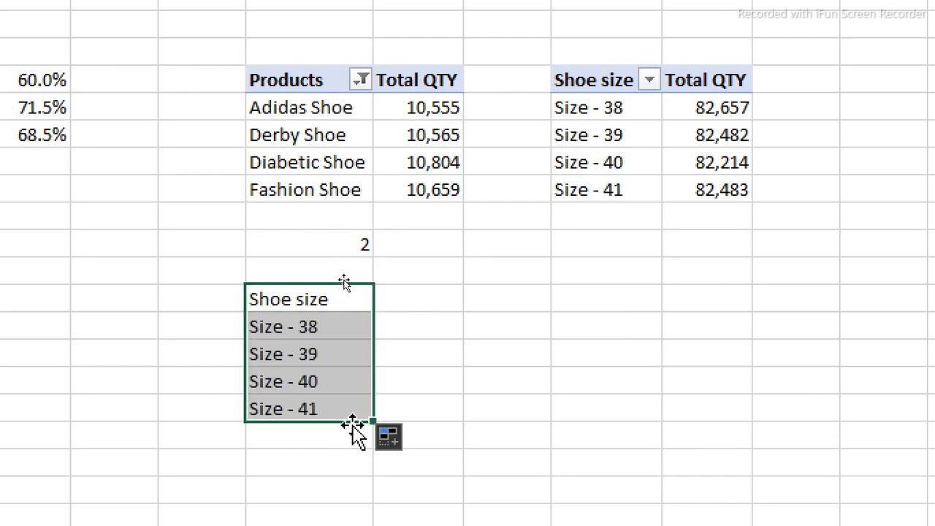
- Copy the IF formula text into AL12, change it to =IF($AK$10=1,AL4,AO4), and fill it down to AL16
left_click(361, 296)
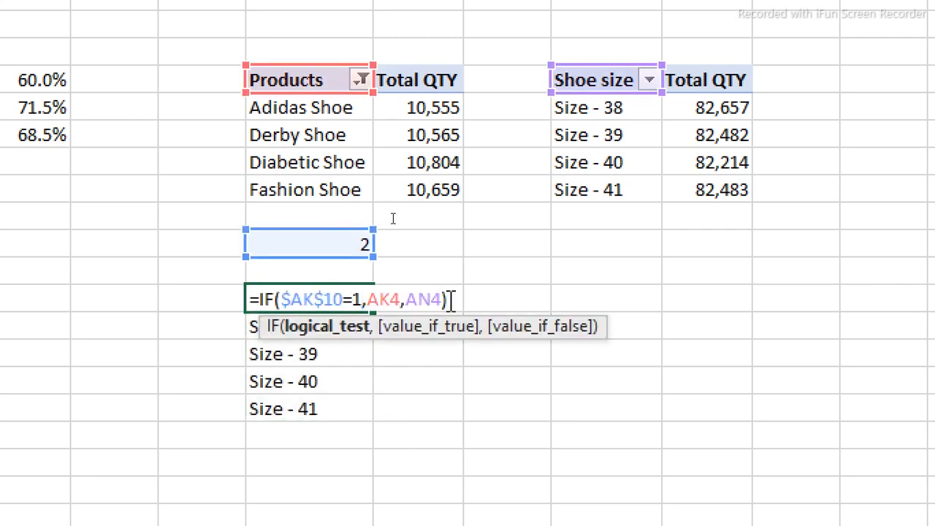
left_click_drag(452, 300, 225, 293)
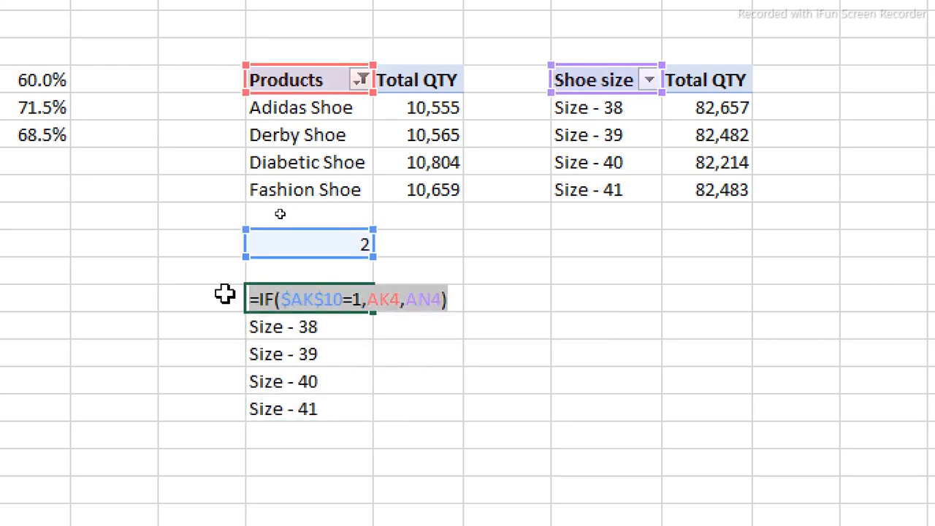
key("Escape")
left_click(388, 299)
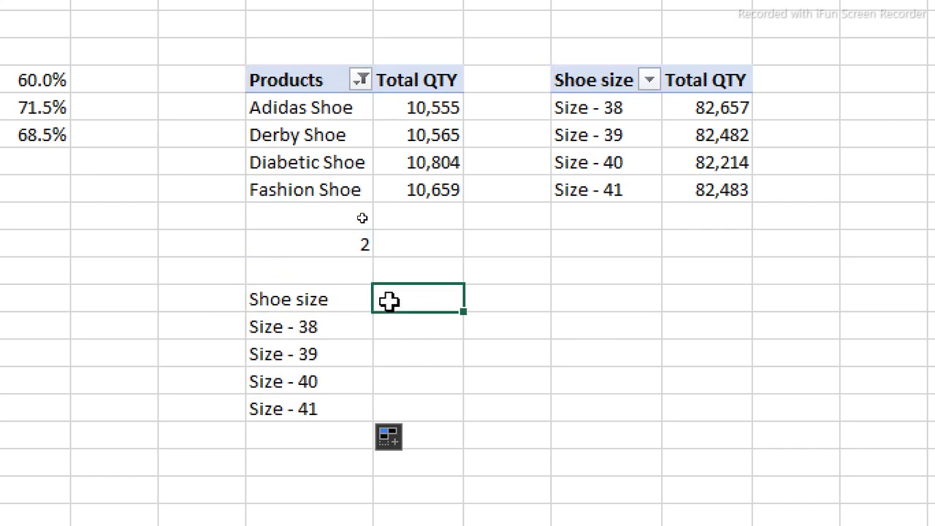
key("ctrl+v")
double_click(388, 299)
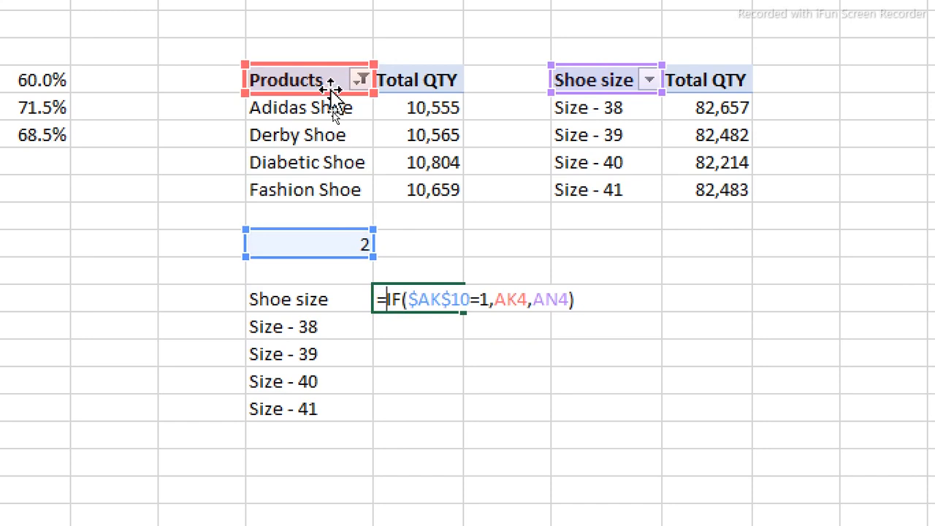
left_click_drag(332, 88, 397, 93)
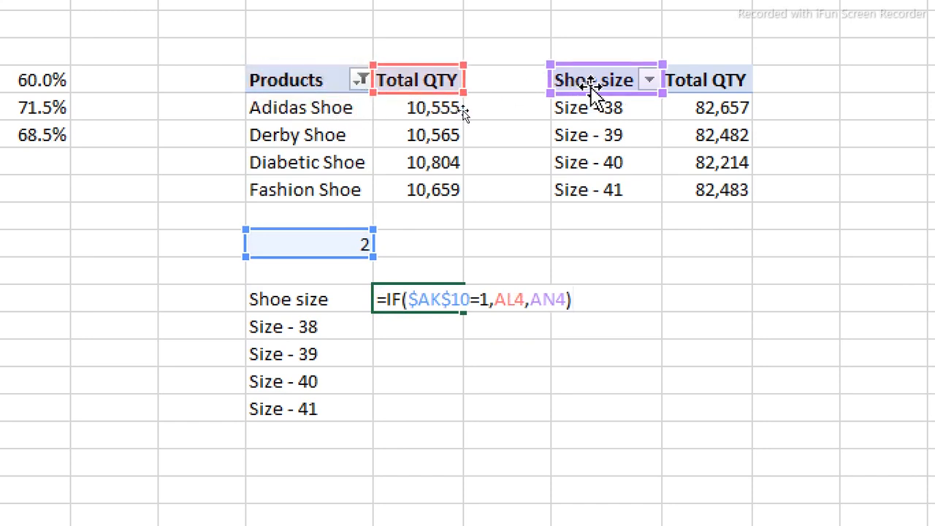
left_click_drag(661, 91, 680, 88)
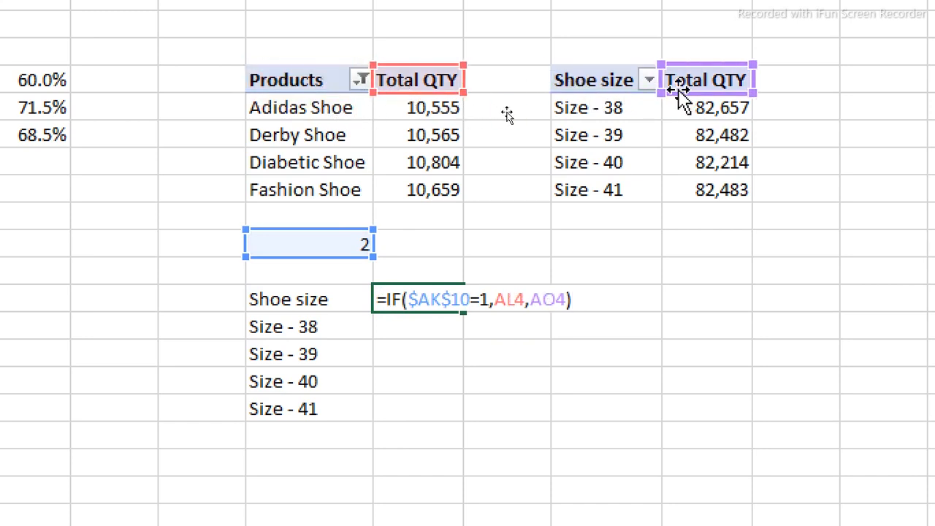
key("Return")
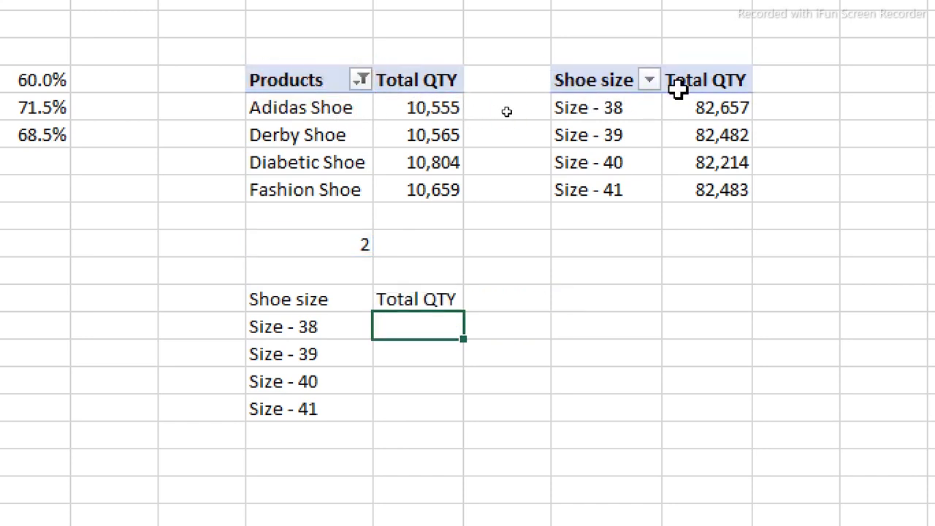
left_click(408, 298)
double_click(466, 311)
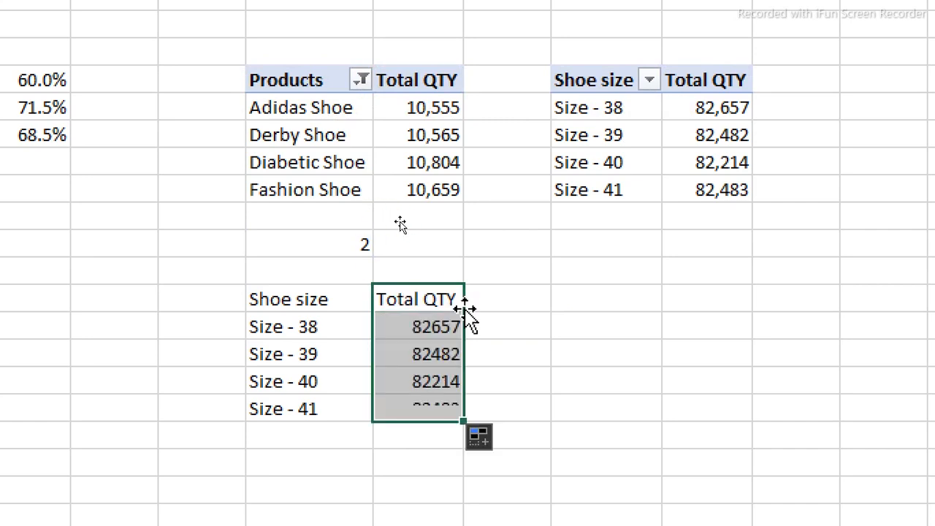
- Format the quantities in AL13:AL16 as Number with 0 decimal places and the 1000 separator
left_click(310, 296)
left_click_drag(310, 296, 413, 404)
left_click(413, 404)
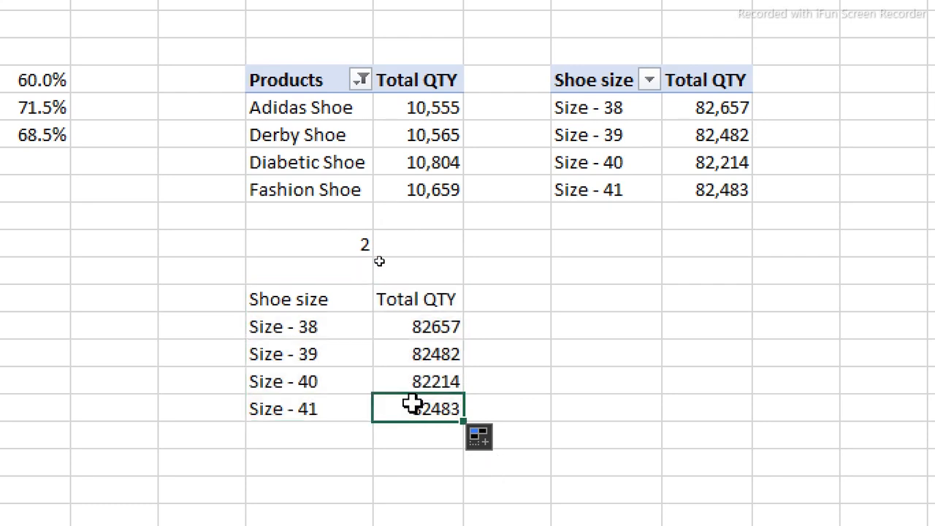
left_click_drag(447, 325, 447, 401)
key("ctrl+1")
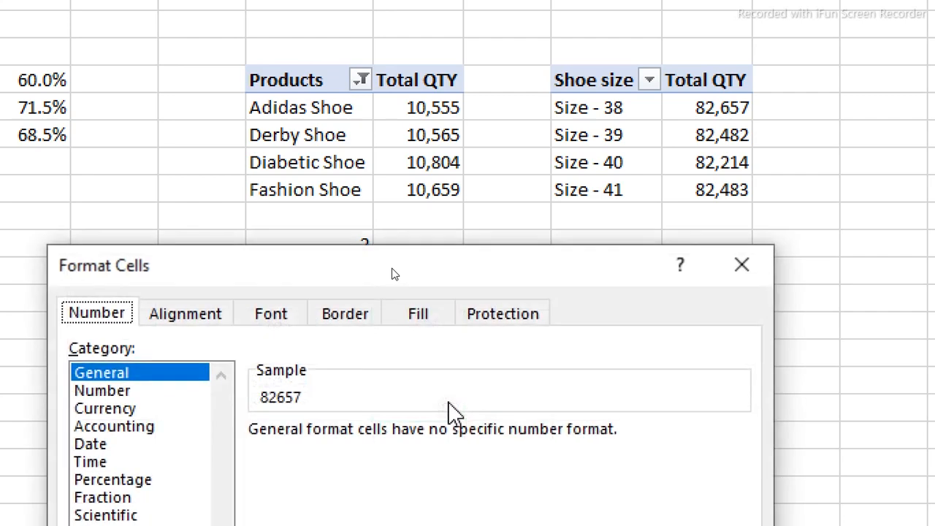
left_click_drag(256, 281, 534, 128)
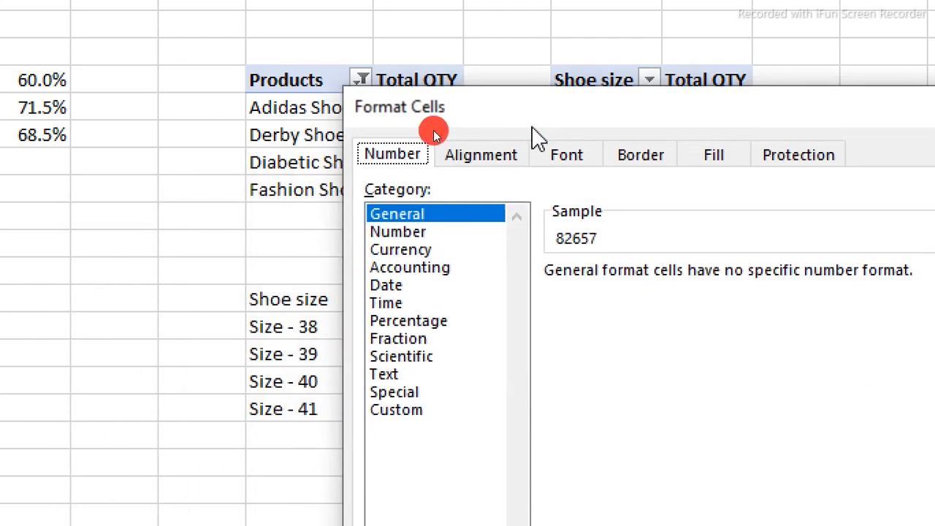
left_click(443, 235)
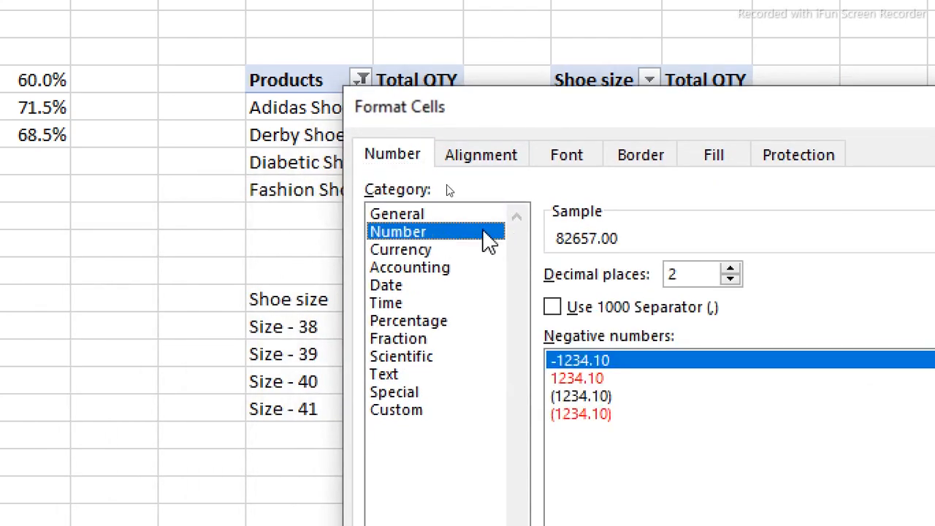
double_click(730, 279)
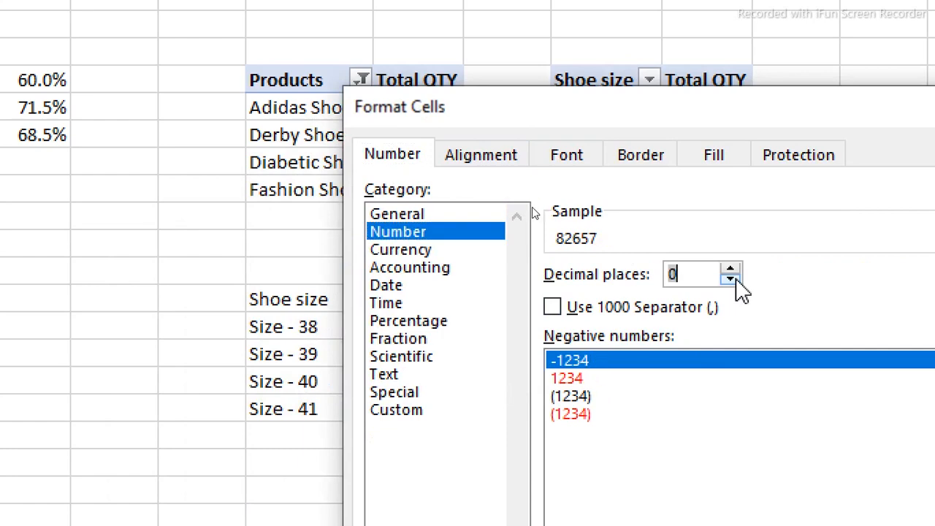
left_click(552, 308)
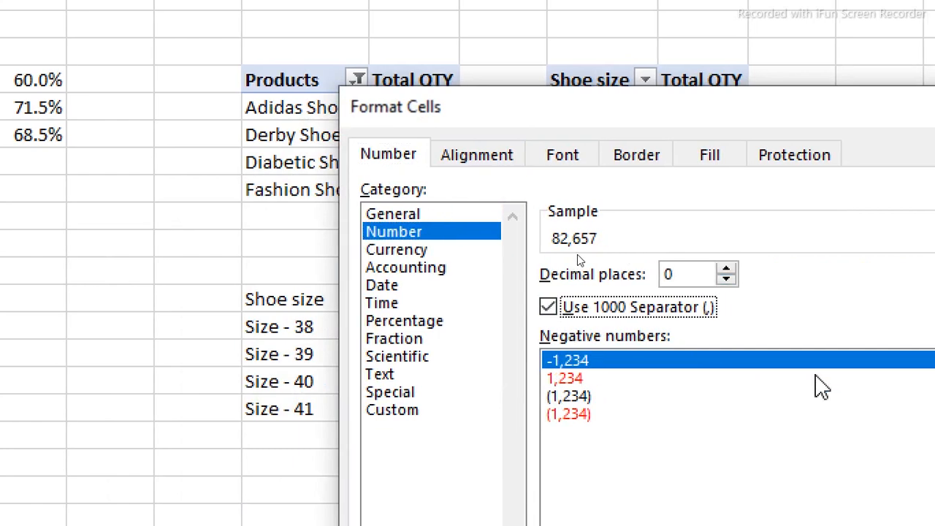
key("Return")
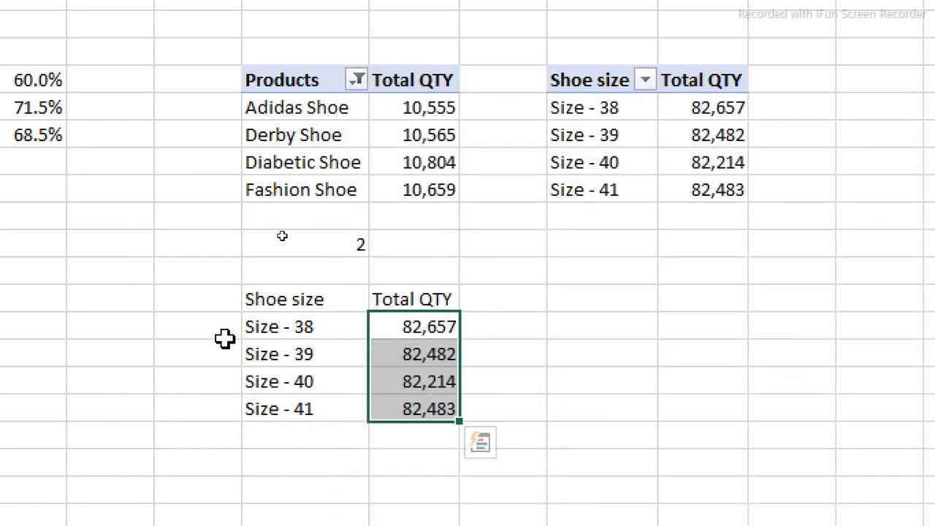
- Insert a 2-D clustered column chart from AK12:AL16 and move it beside the formula table, over columns AH to AL
left_click_drag(292, 299, 400, 400)
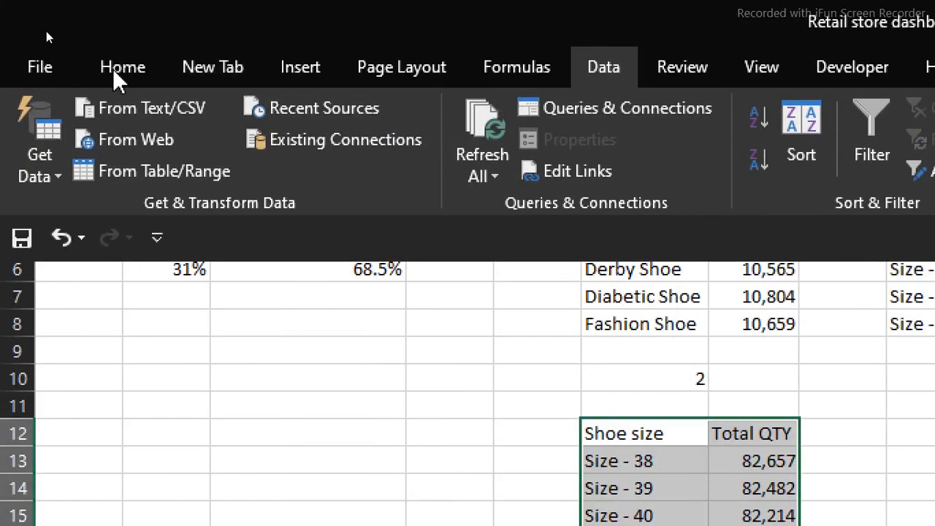
left_click(296, 66)
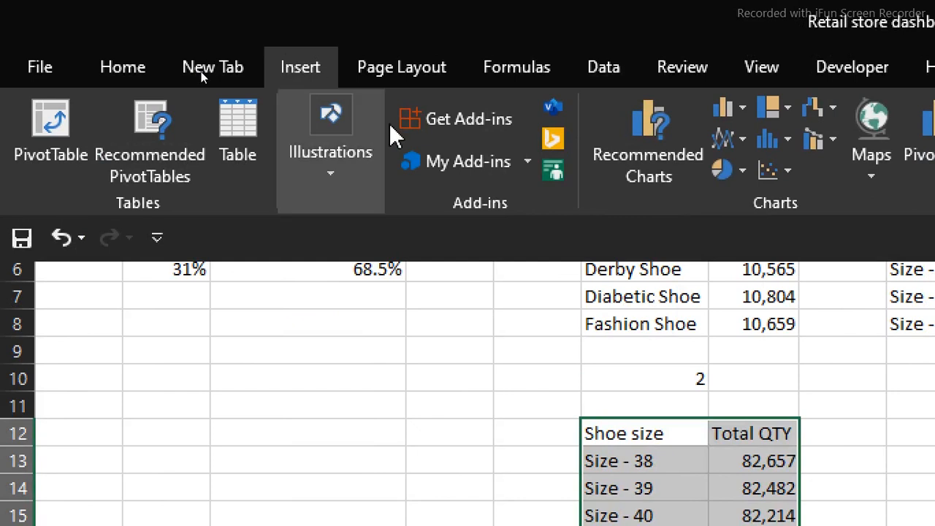
left_click(730, 108)
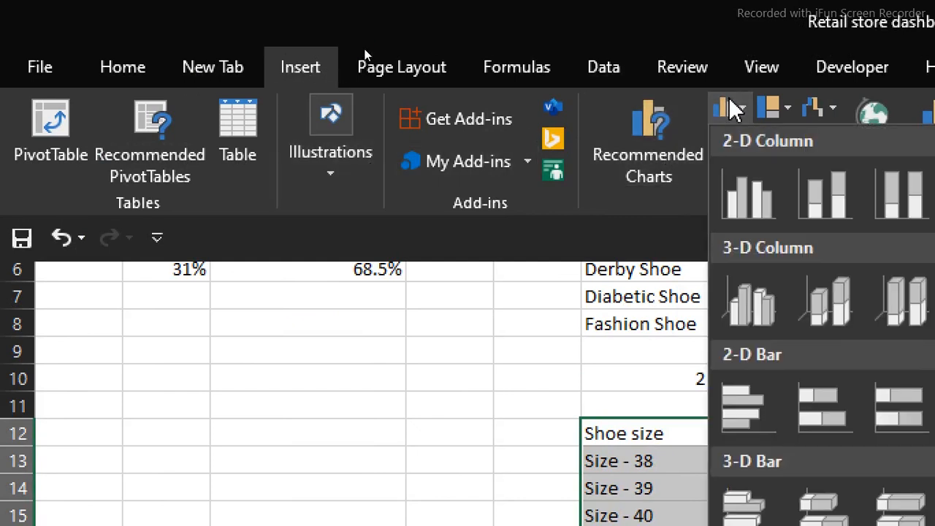
left_click(749, 208)
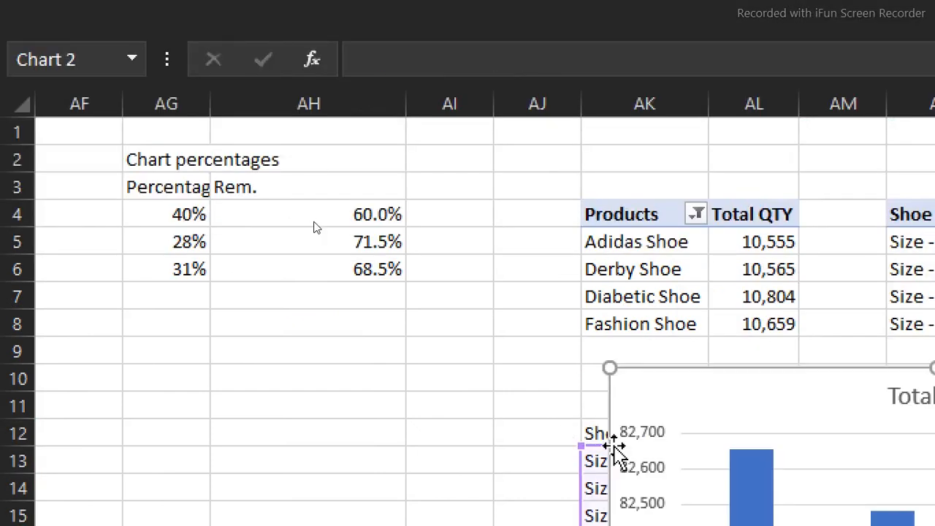
left_click_drag(670, 378, 255, 153)
- Delete the vertical axis and the Total QTY title from the column chart
left_click(228, 220)
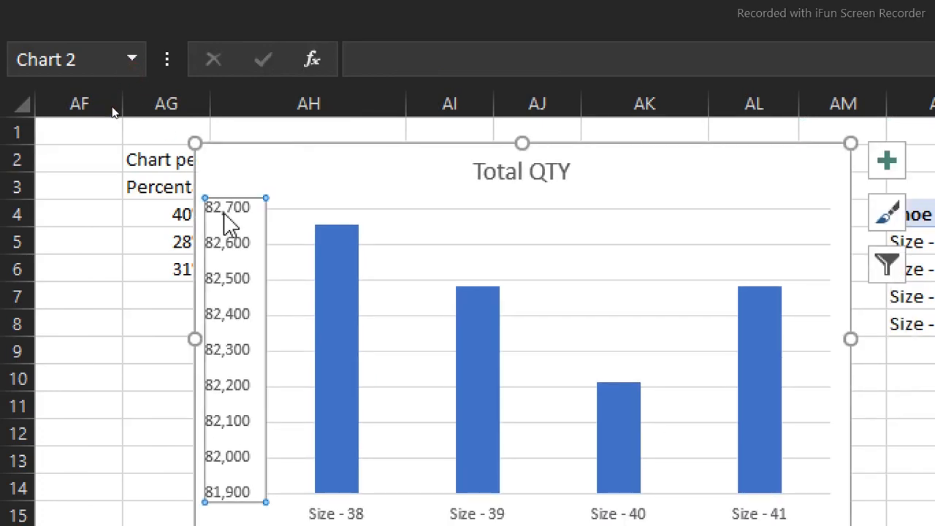
key("Delete")
left_click(540, 174)
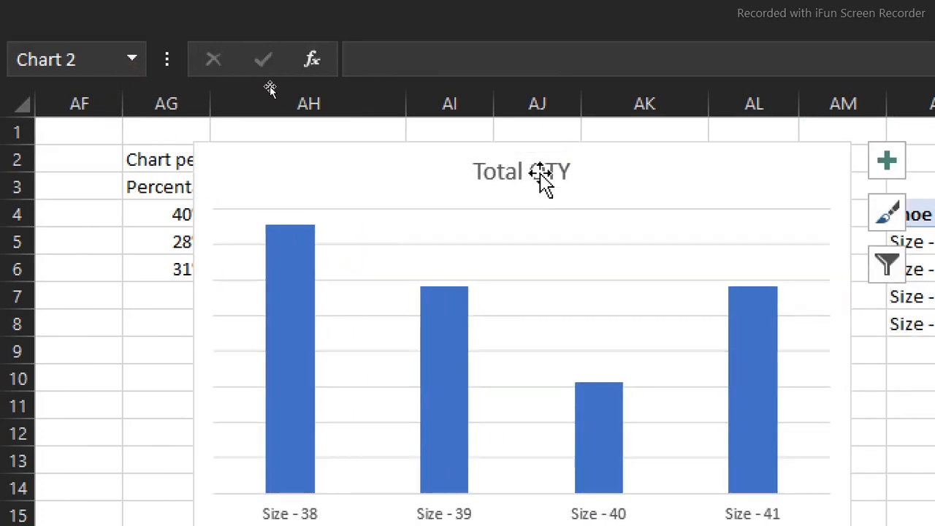
key("Delete")
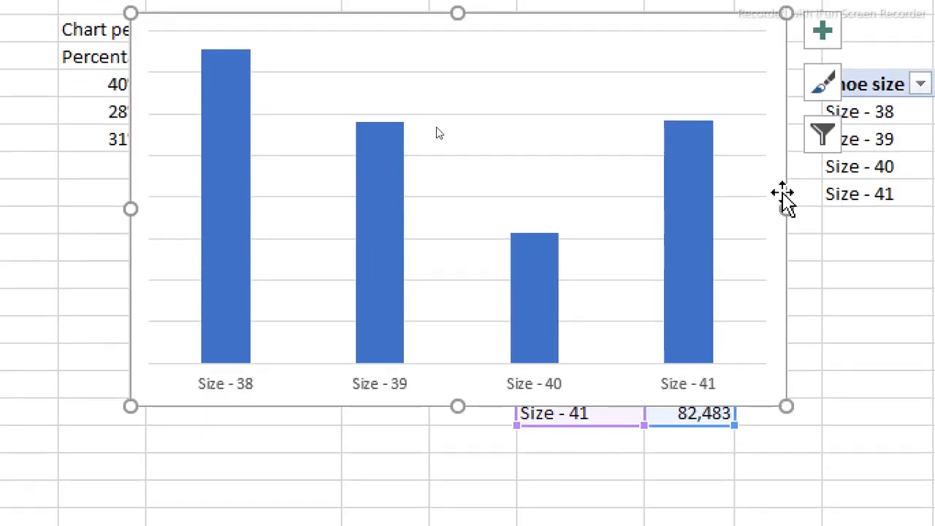
- Shrink the column chart and move it from the Analysis sheet to the Dashboard sheet
left_click_drag(786, 13, 515, 163)
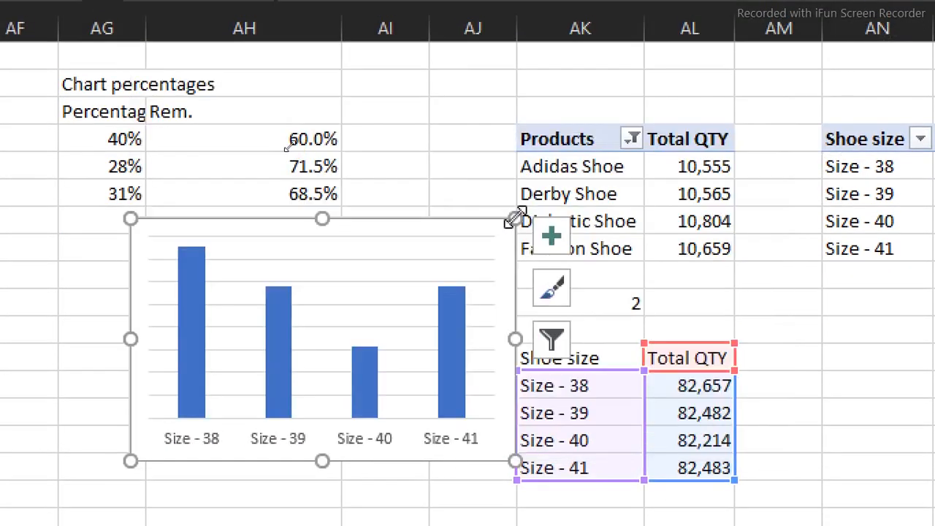
key("ctrl+x")
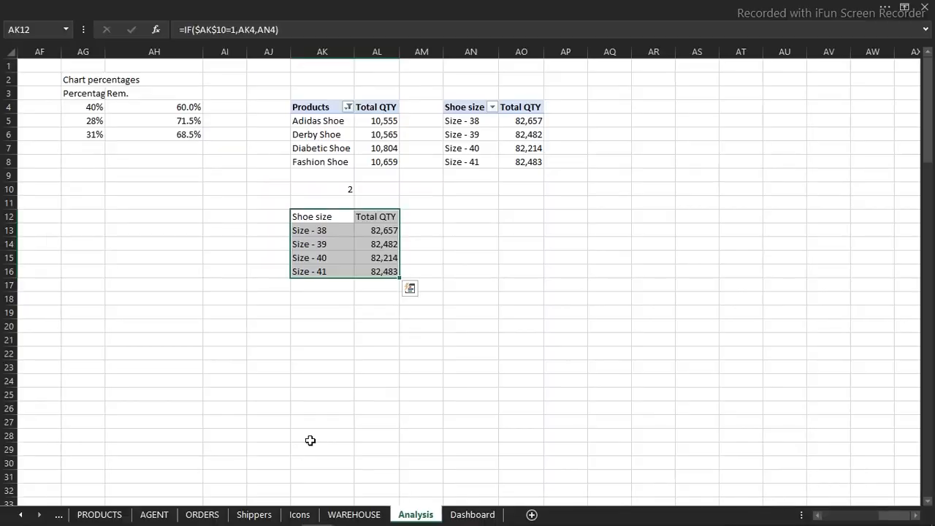
left_click(457, 513)
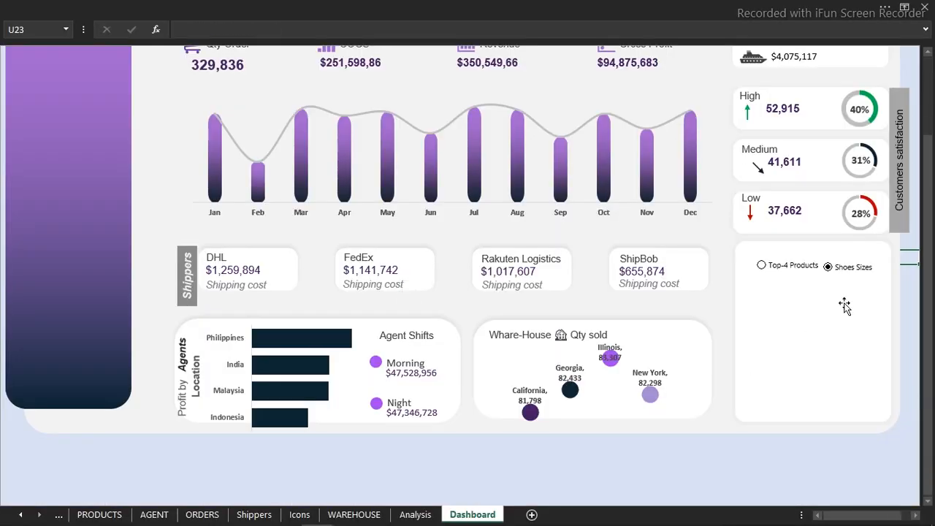
key("ctrl+v")
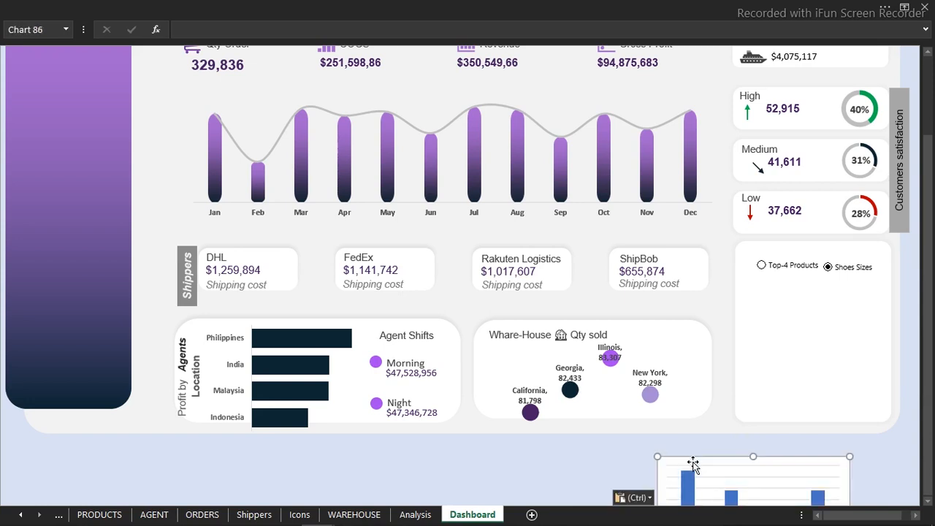
- Place the column chart in the empty card below the option buttons and narrow it to fit the card's width
mouse_move(689, 459)
left_mouse_down()
mouse_move(826, 197)
mouse_move(712, 256)
mouse_move(731, 277)
left_mouse_up()
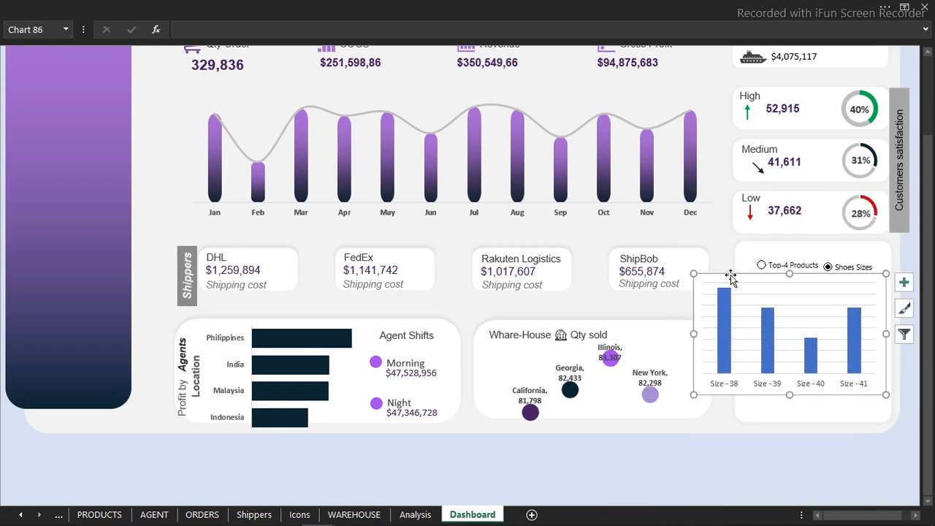
left_click(904, 282)
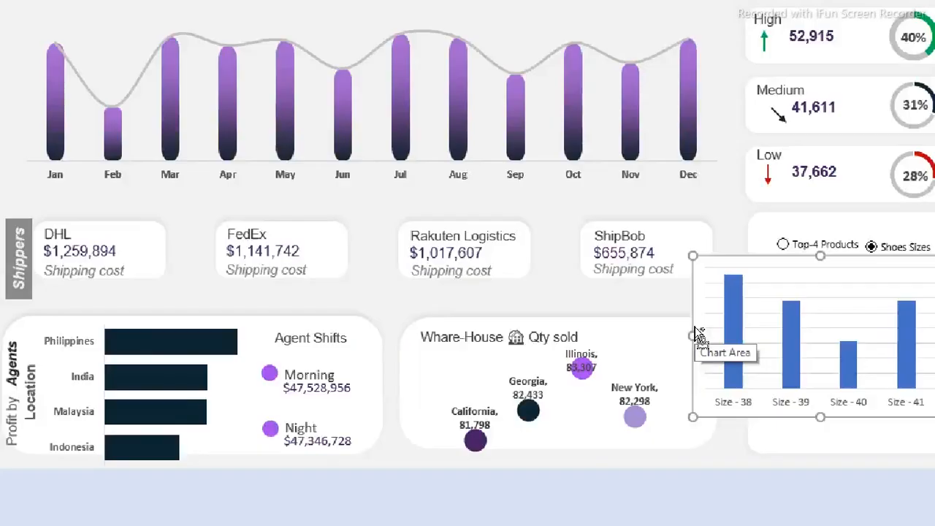
left_click_drag(693, 342, 781, 340)
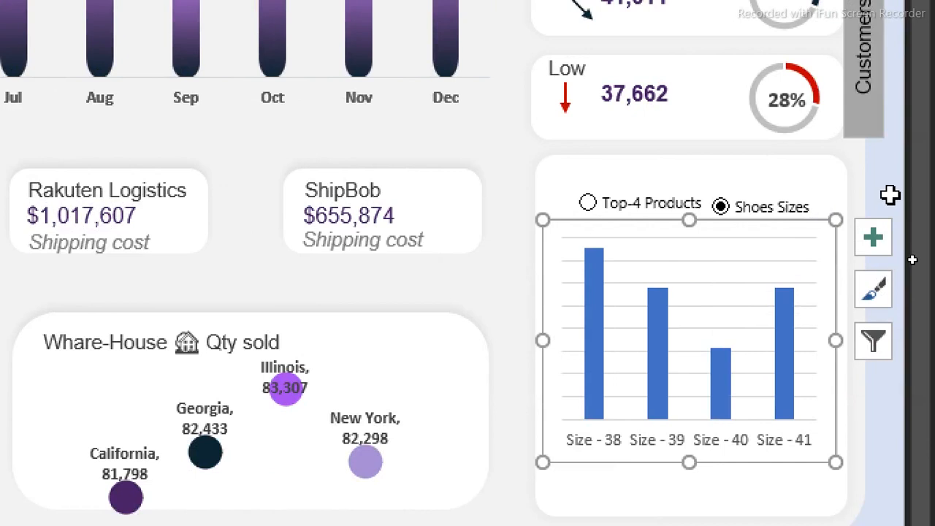
left_click(893, 189)
- Move the Top-4 Products and Shoes Sizes option buttons together to the card's upper edge and align their tops
left_click(671, 203, "ctrl")
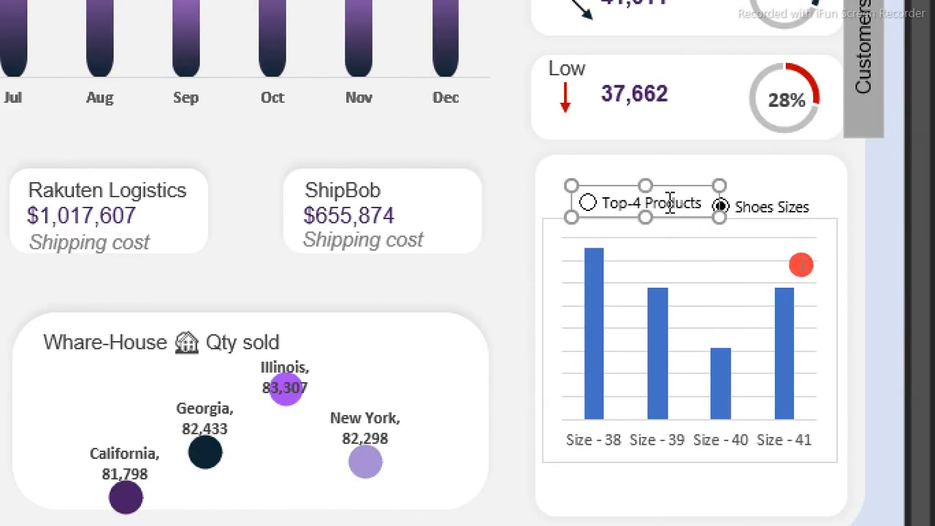
left_click(741, 212, "ctrl")
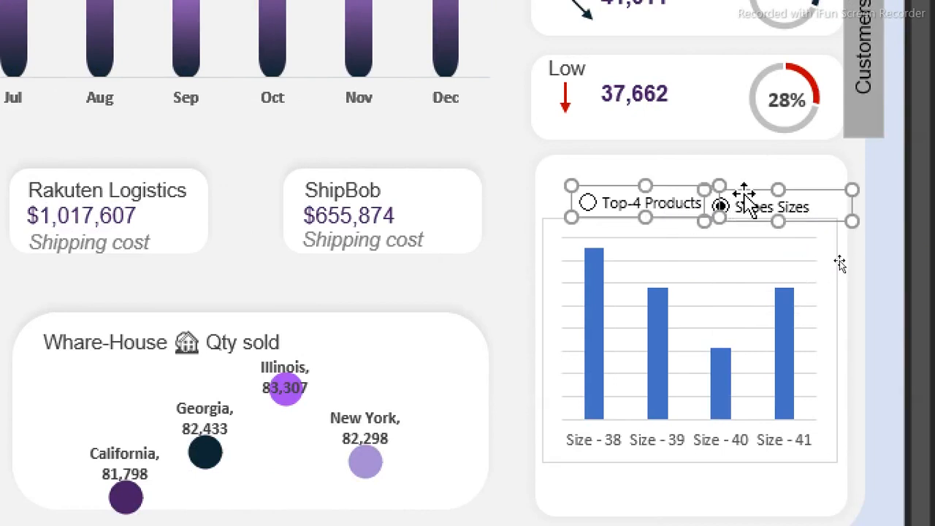
left_click_drag(741, 188, 735, 159)
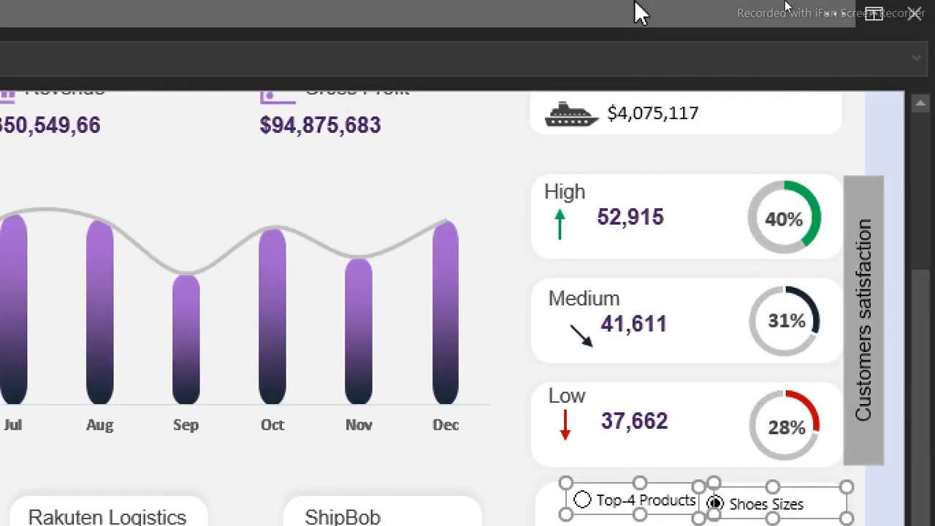
left_click(640, 13)
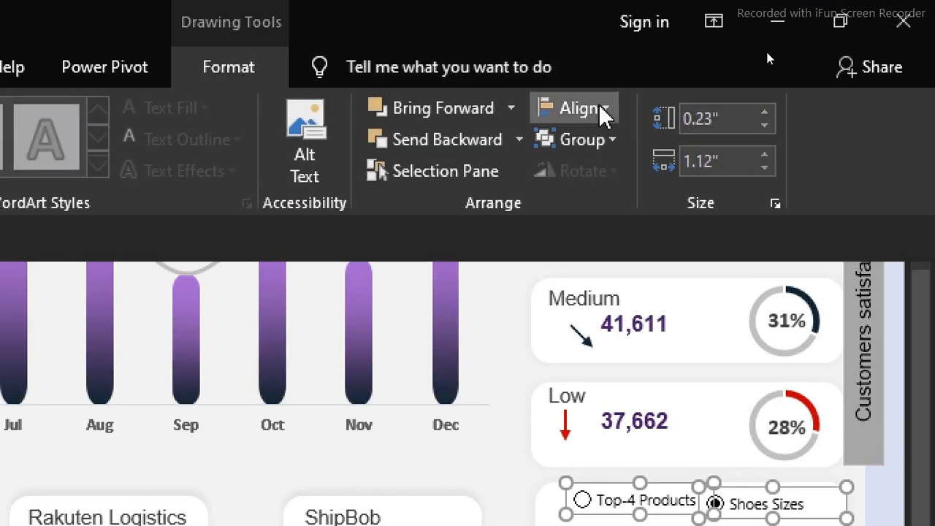
left_click(596, 110)
left_click(623, 243)
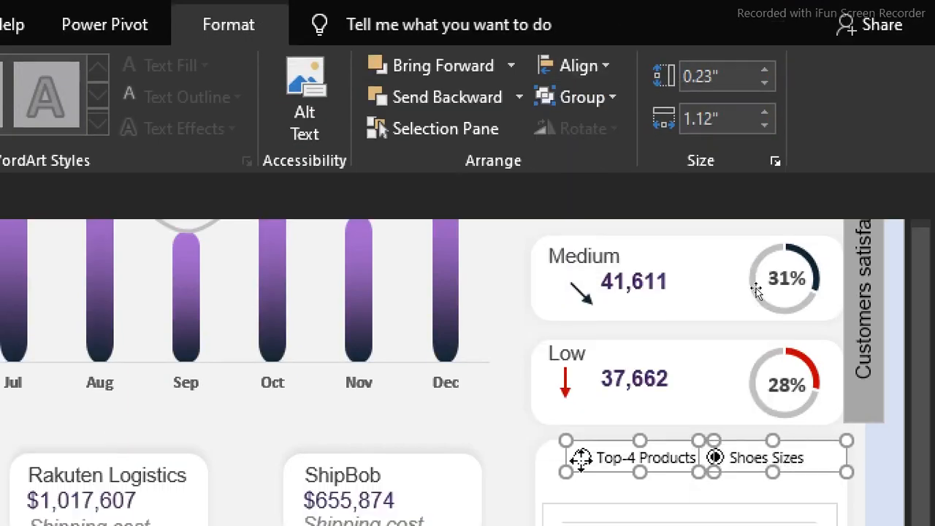
left_click(888, 294)
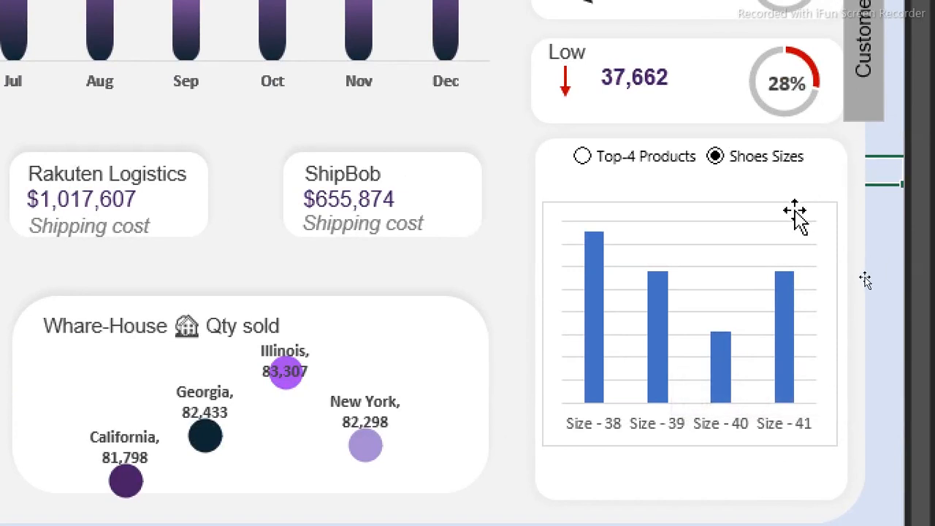
- Move the column chart directly beneath the option buttons, reduce its height by almost half, and widen it slightly
left_click(795, 216)
left_click_drag(768, 202, 773, 167)
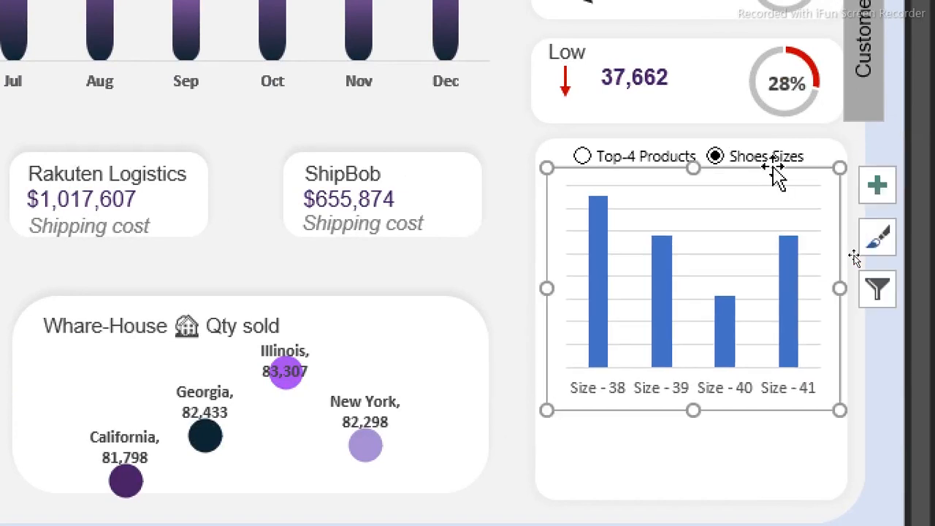
left_click_drag(694, 411, 700, 305)
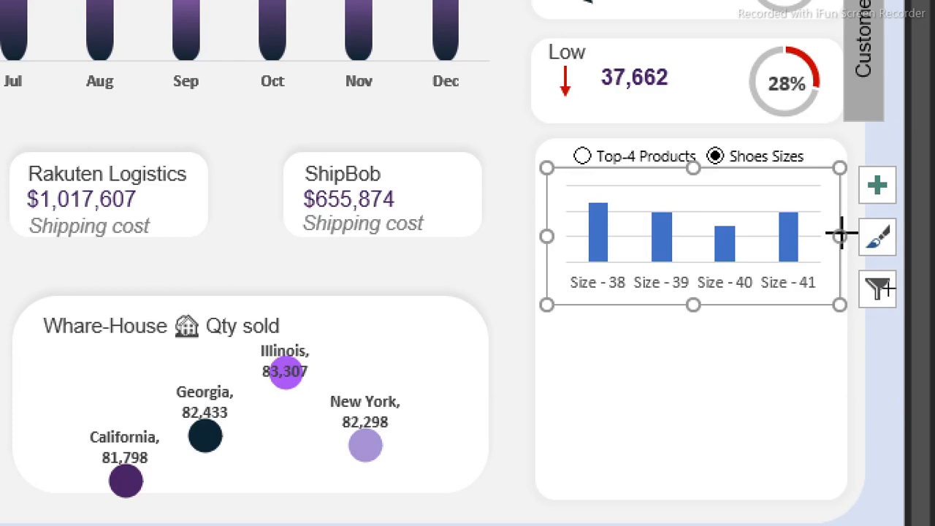
left_click_drag(840, 234, 845, 234)
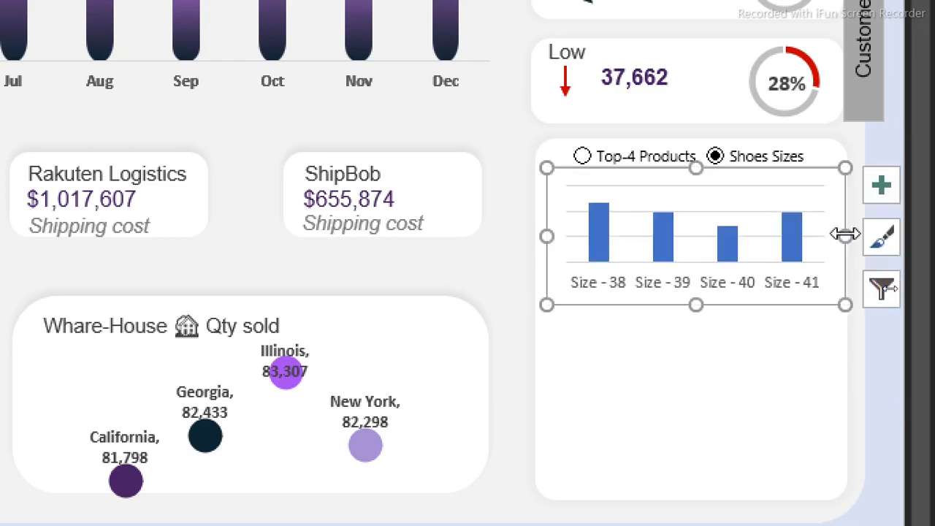
- Give the column chart's area no fill and no border line, and remove its gridlines
double_click(728, 302)
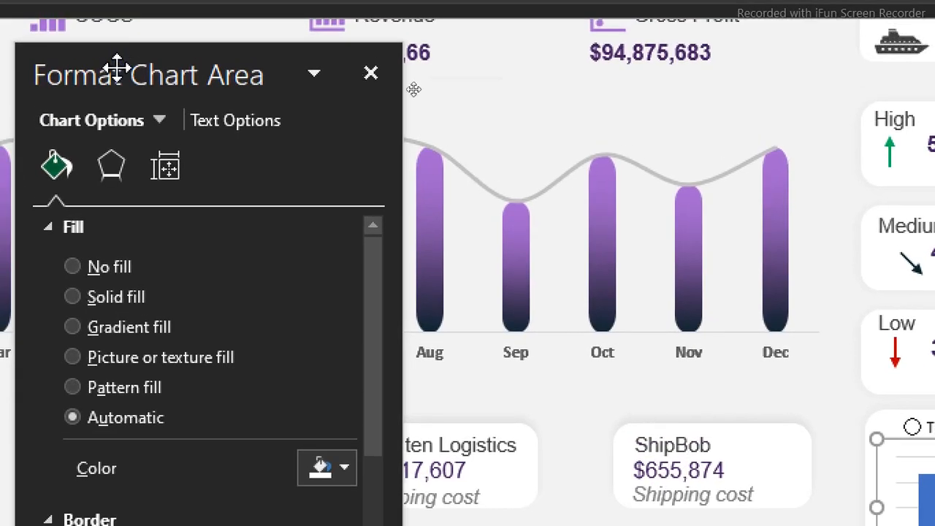
left_click_drag(79, 38, 442, 57)
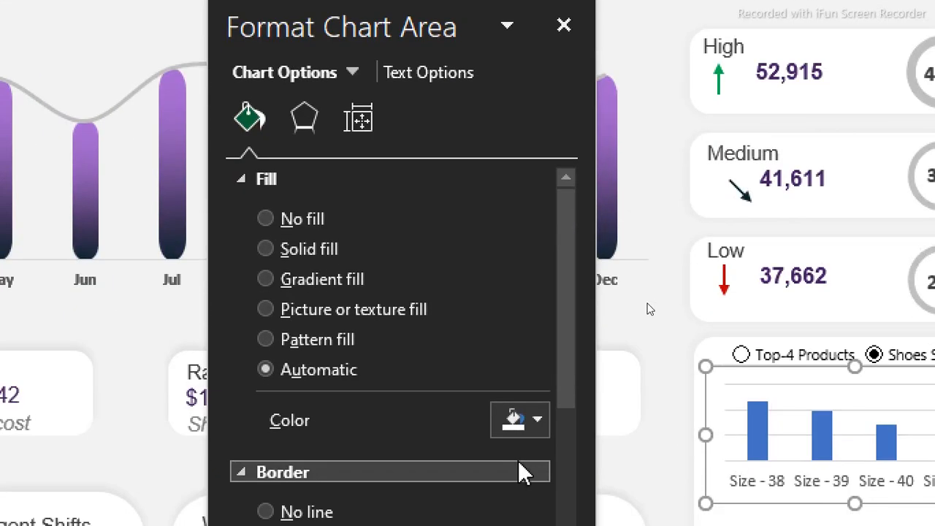
left_click(267, 218)
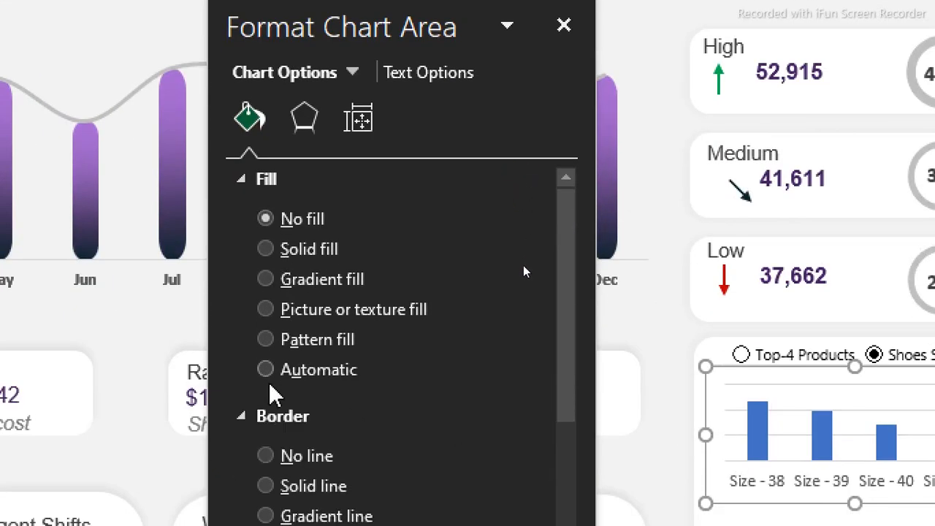
left_click(266, 456)
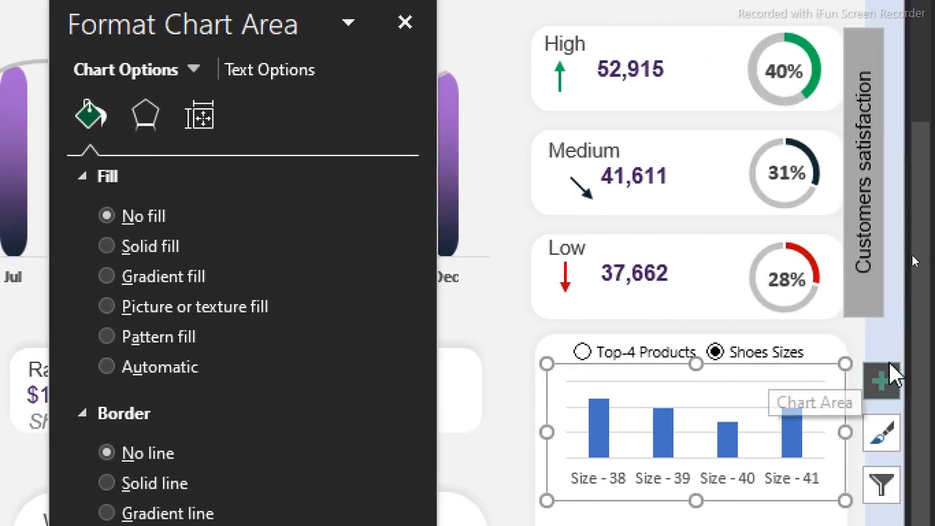
left_click(895, 367)
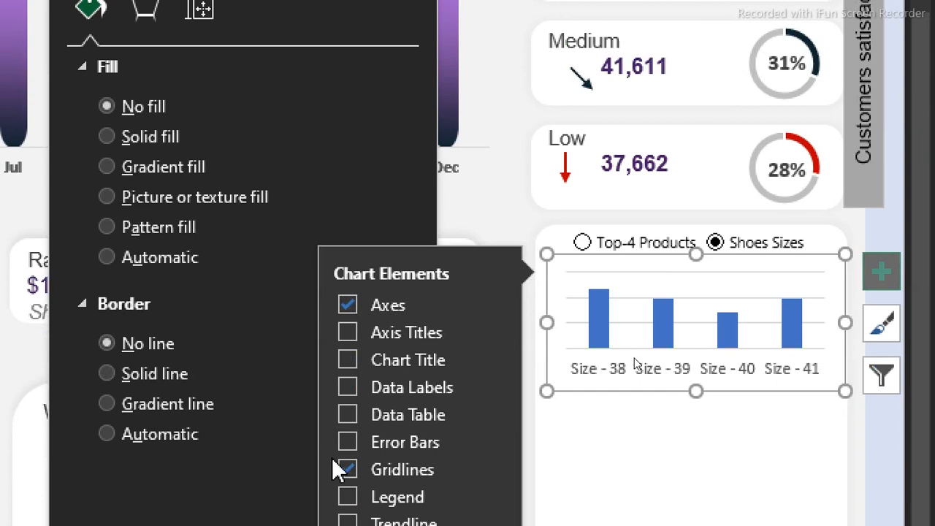
left_click(347, 475)
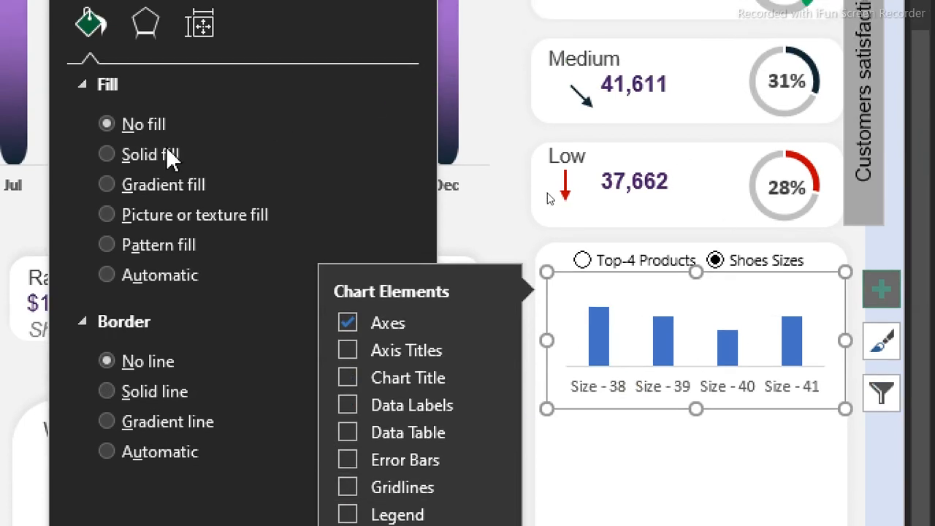
- Fill the chart columns with White, Background 1, Darker 35% and set their border to no line
left_click(667, 351)
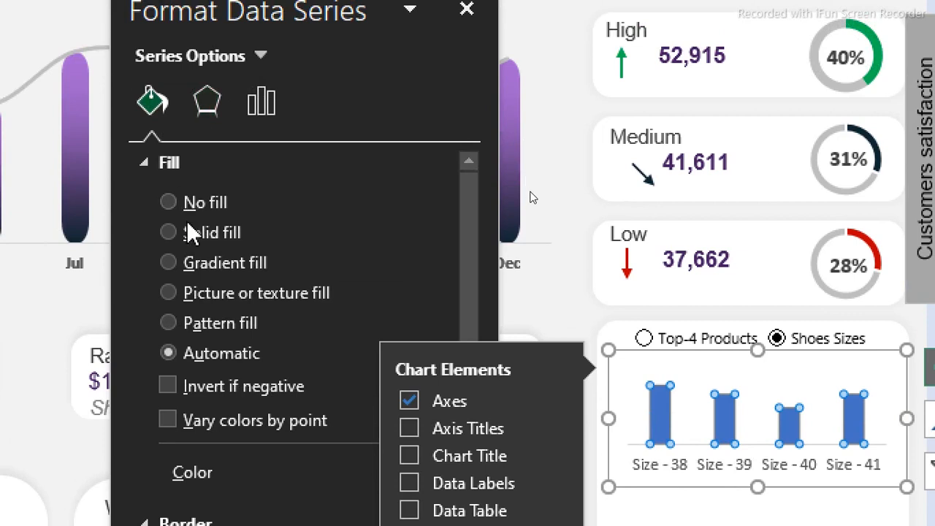
left_click_drag(464, 302, 464, 397)
left_click(442, 235)
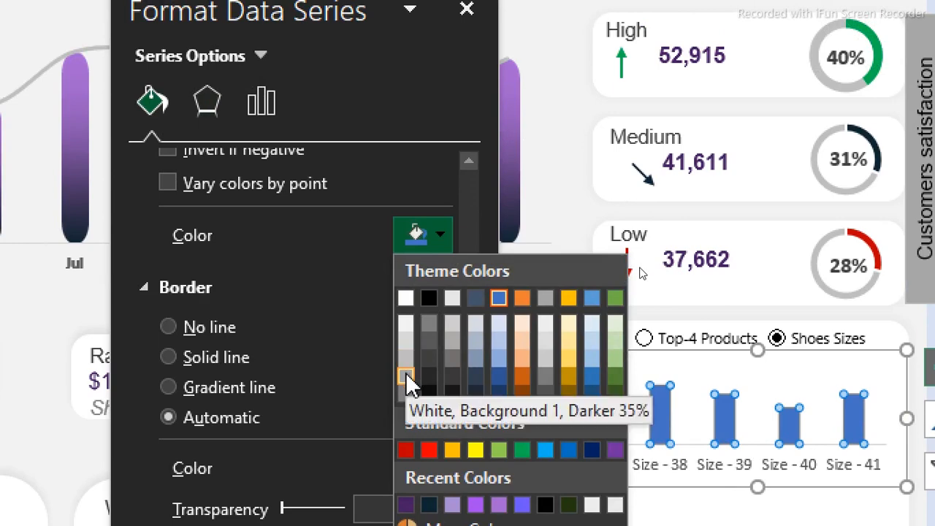
left_click(405, 377)
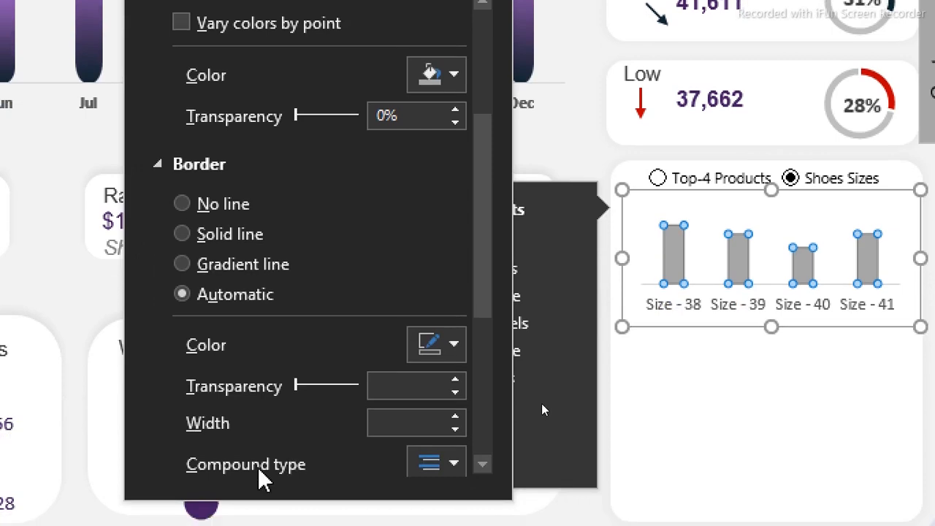
left_click(182, 179)
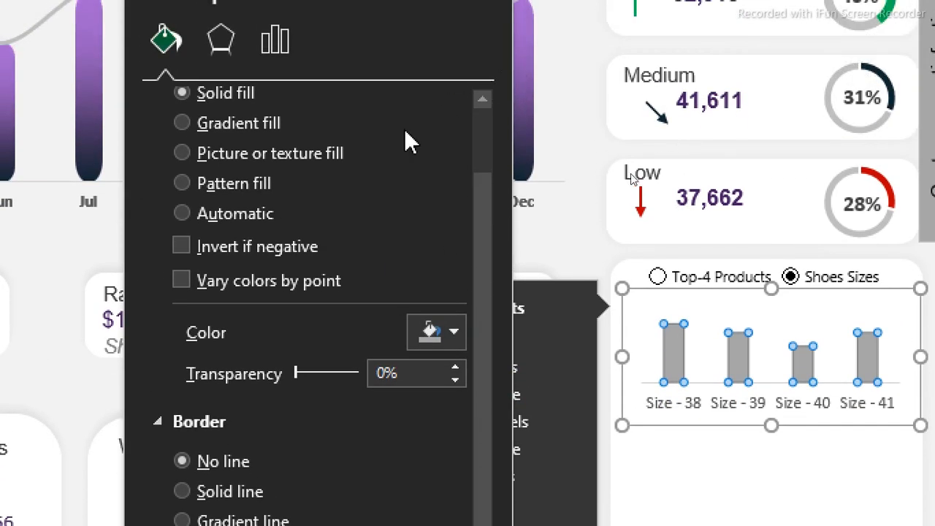
- Set the column series' gap width to 49% and close the formatting pane
left_click(275, 44)
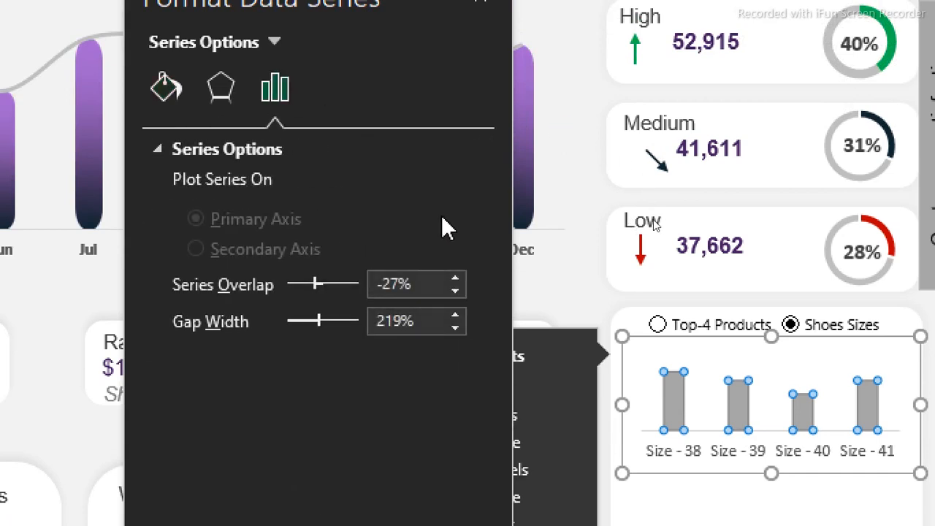
left_click_drag(318, 315, 295, 317)
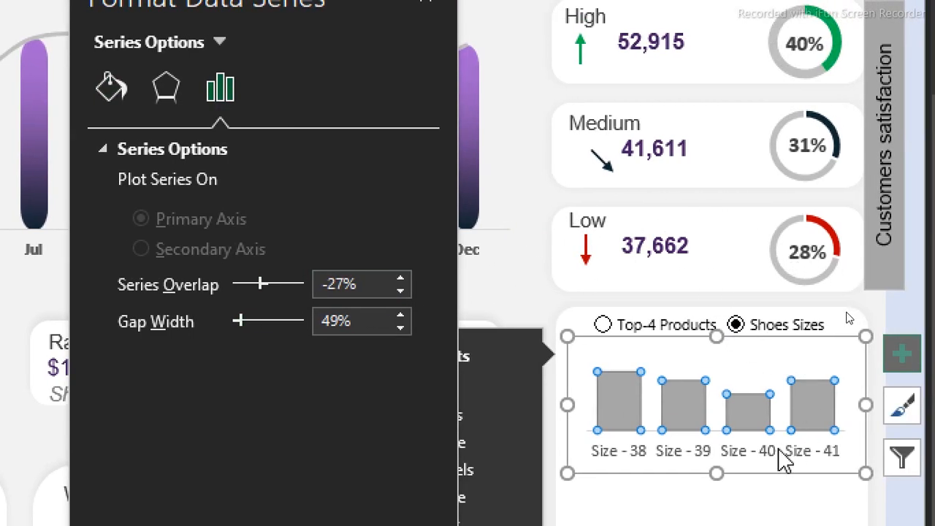
left_click(781, 453)
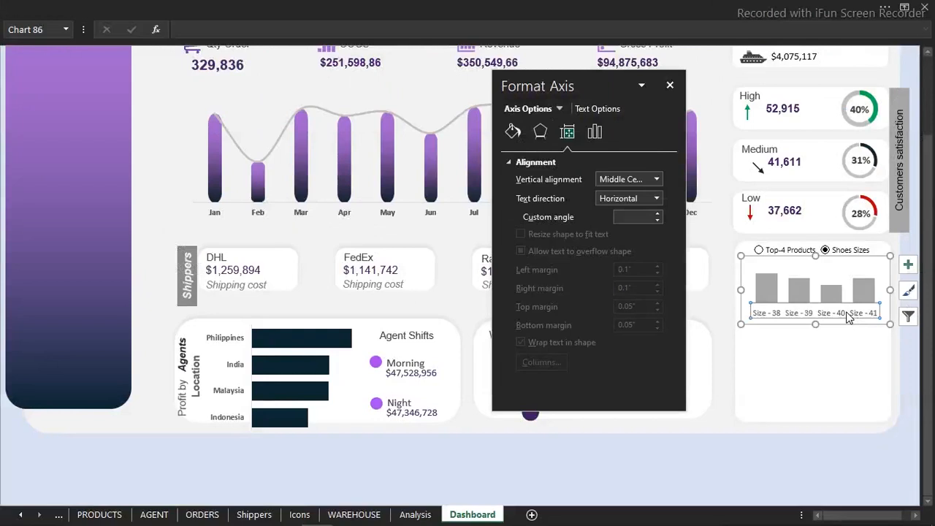
left_click(670, 86)
left_click(742, 458)
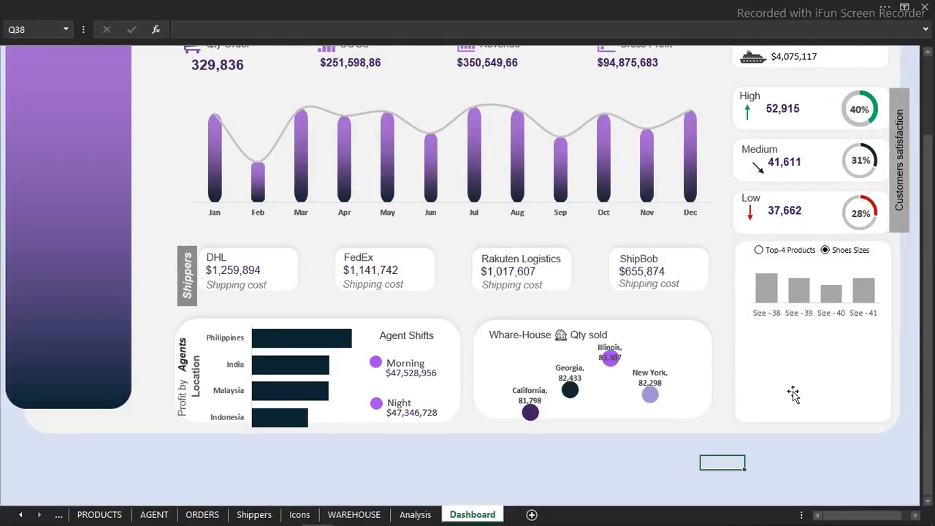
- Test the selector by switching the column chart between Top-4 Products and Shoes Sizes
left_click(781, 250)
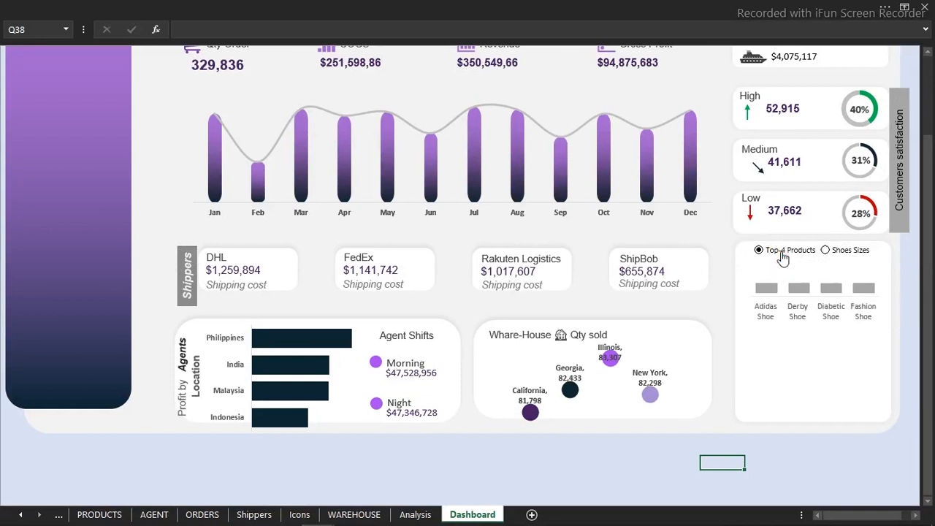
left_click(826, 251)
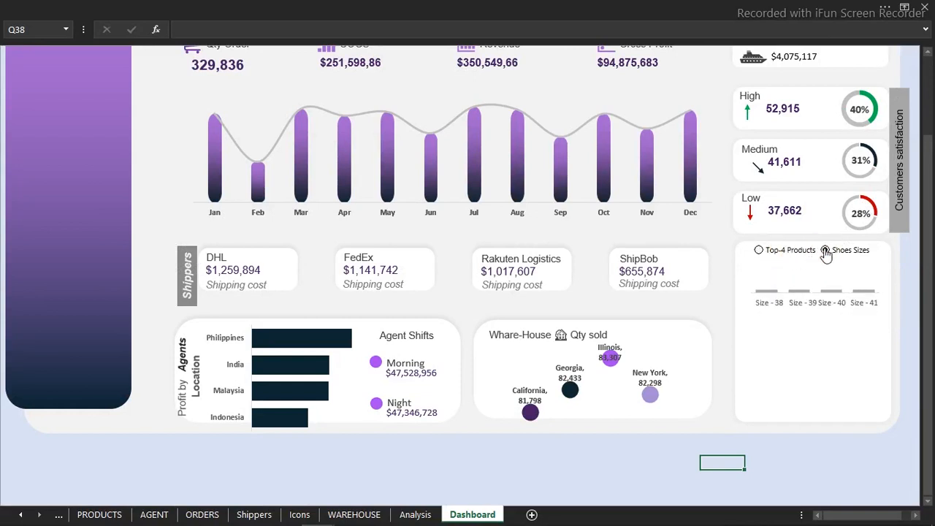
left_click(768, 254)
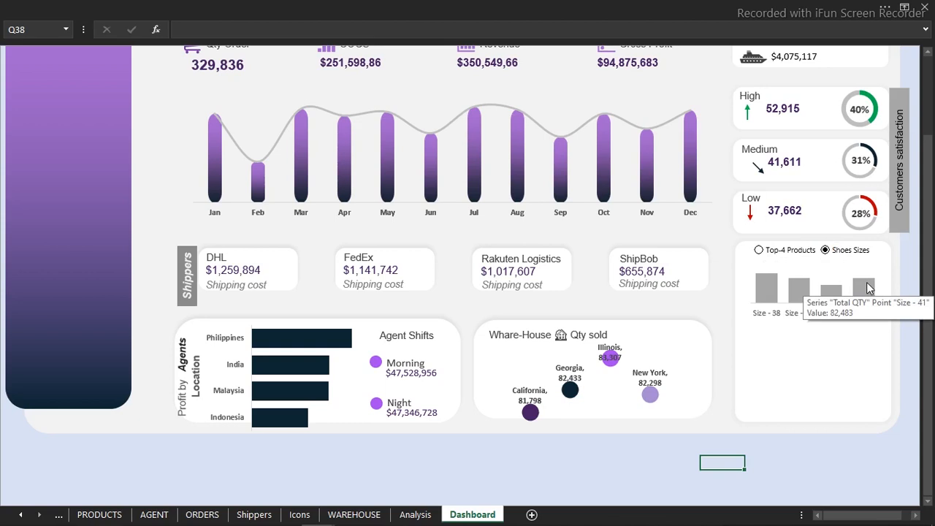
- Add data labels to the shoe sizes column chart and deselect the chart
left_click(855, 275)
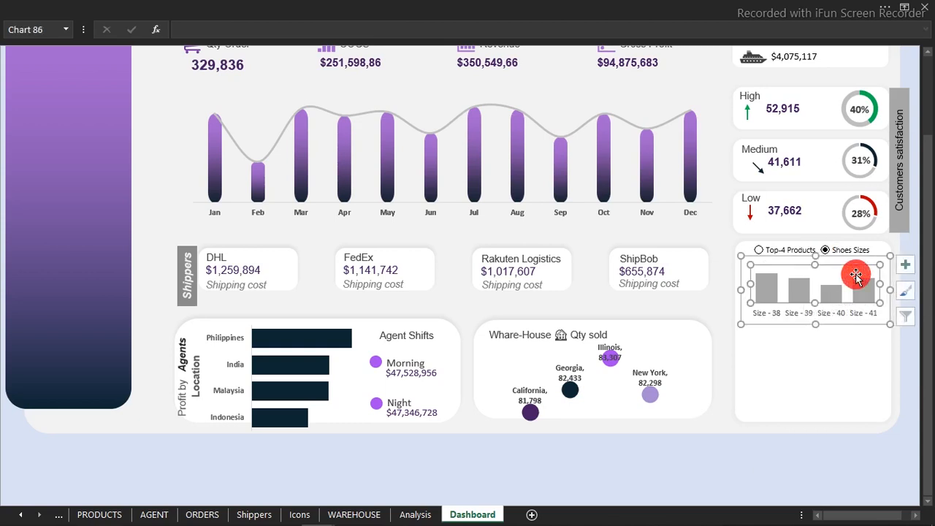
left_click(908, 264)
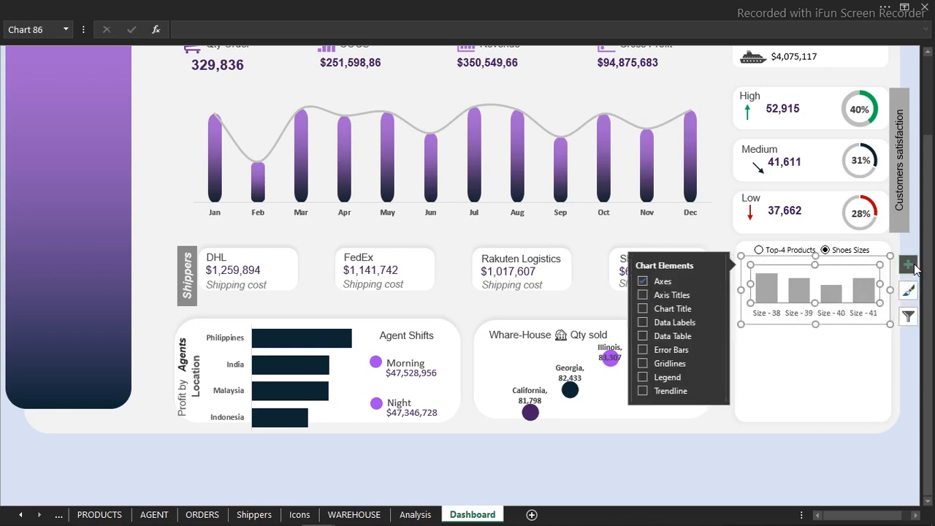
left_click(642, 323)
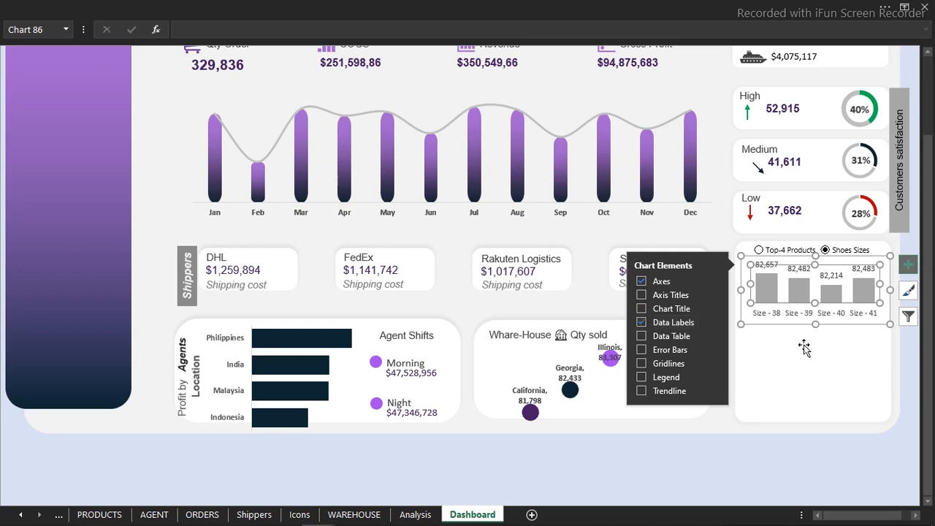
left_click(96, 437)
left_click(136, 464)
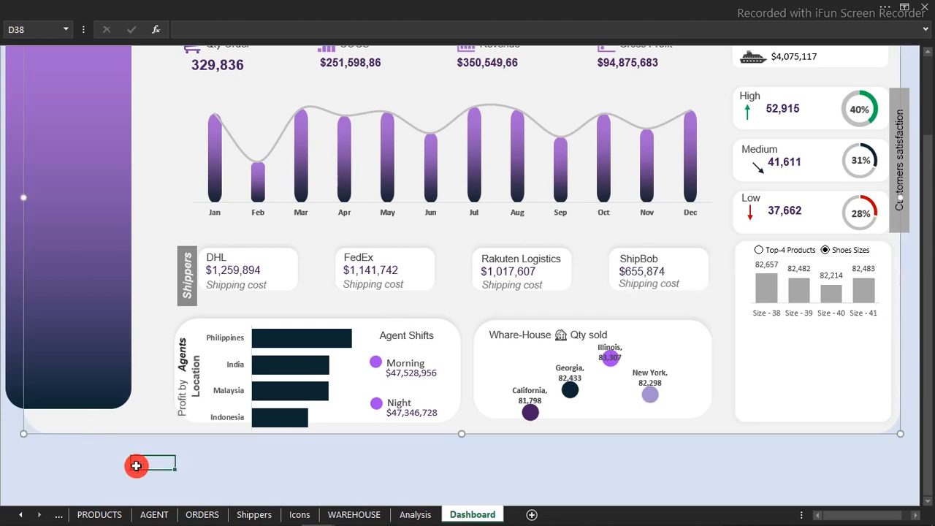
left_click(350, 6)
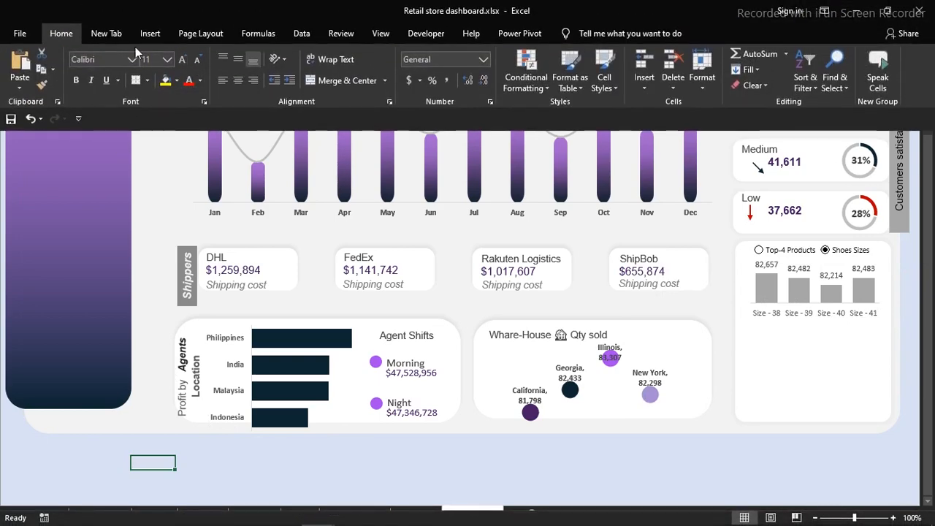
left_click(162, 30)
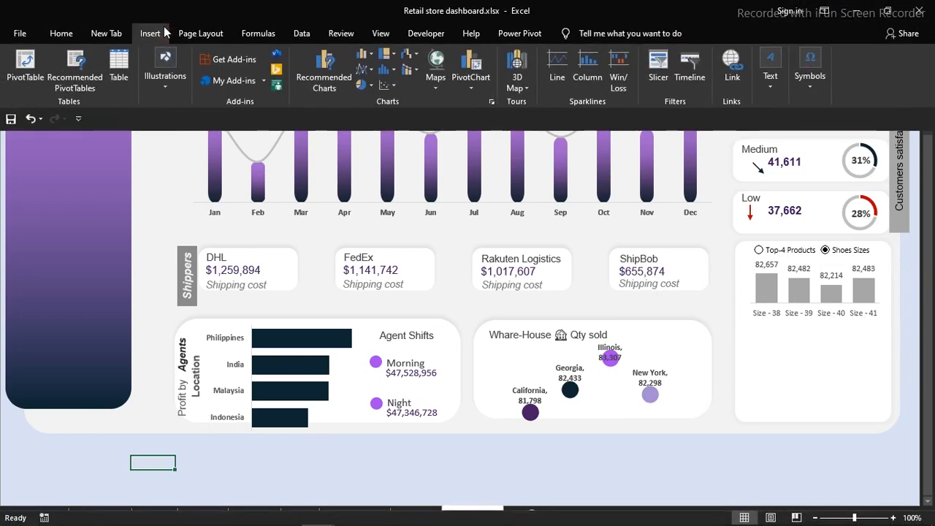
left_click(164, 88)
left_click(229, 144)
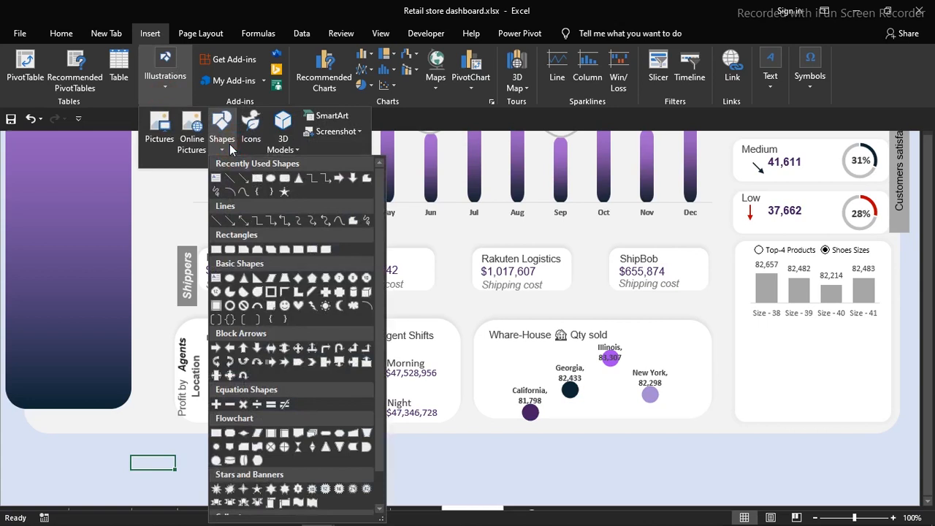
left_click(233, 181)
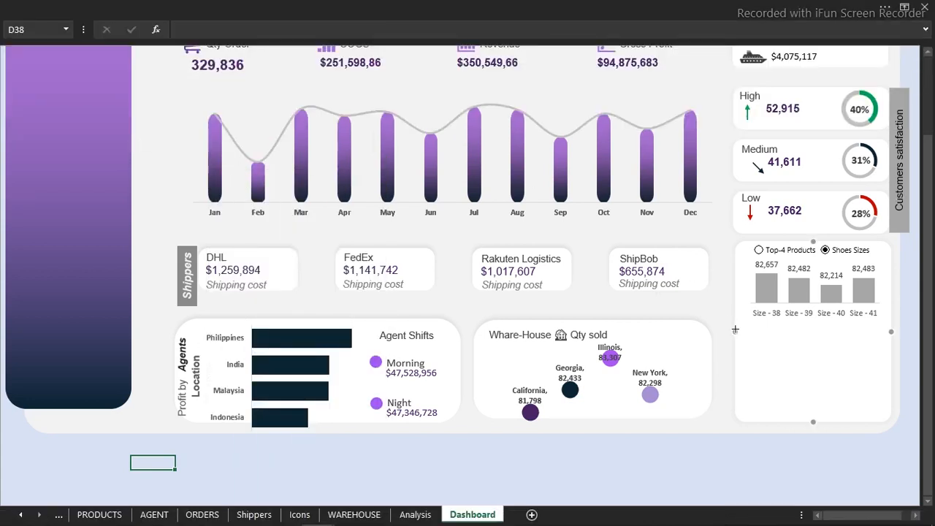
left_click_drag(735, 332, 881, 333)
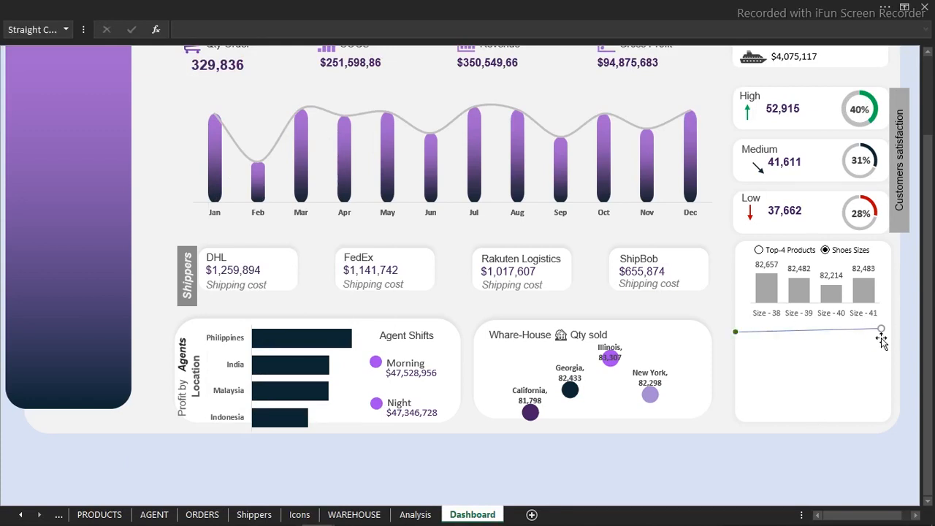
key("Delete")
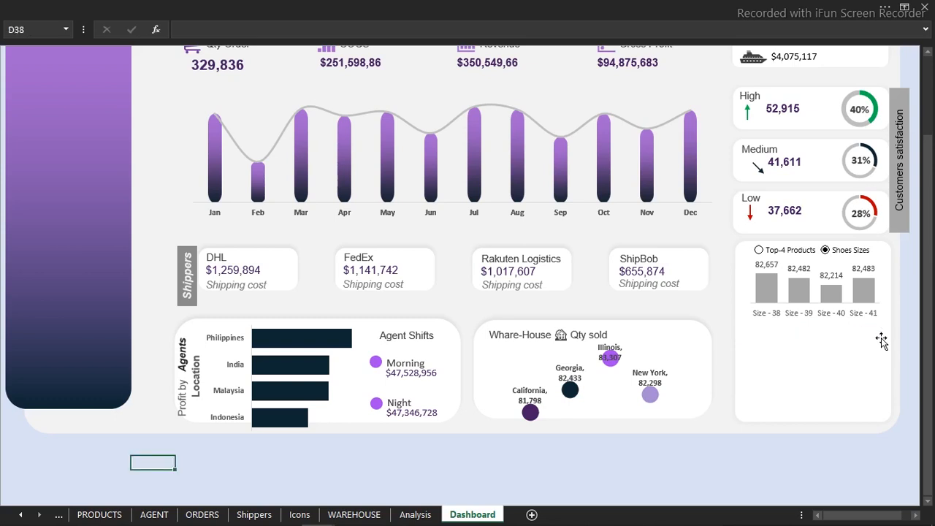
left_click(93, 7)
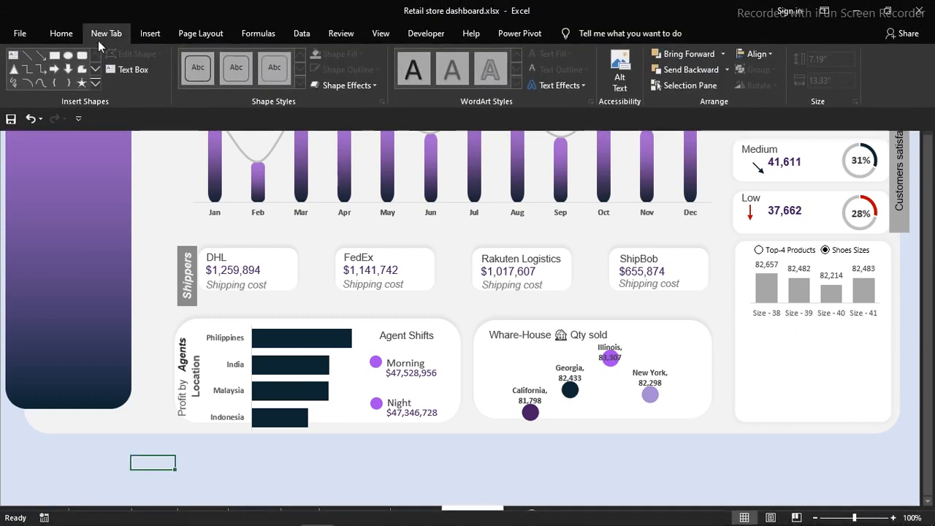
left_click(27, 56)
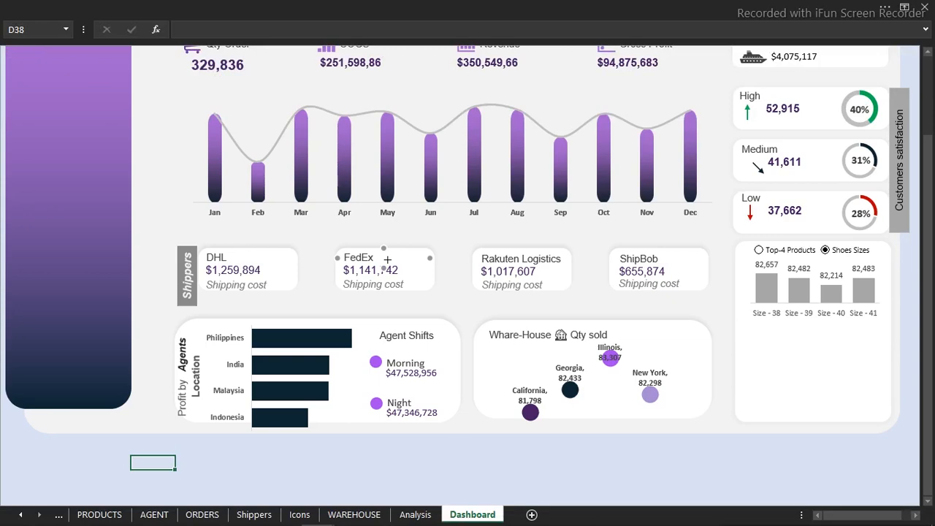
- Draw a thin rectangle as a divider across the full width of the white card, just below the column chart
left_click(58, 7)
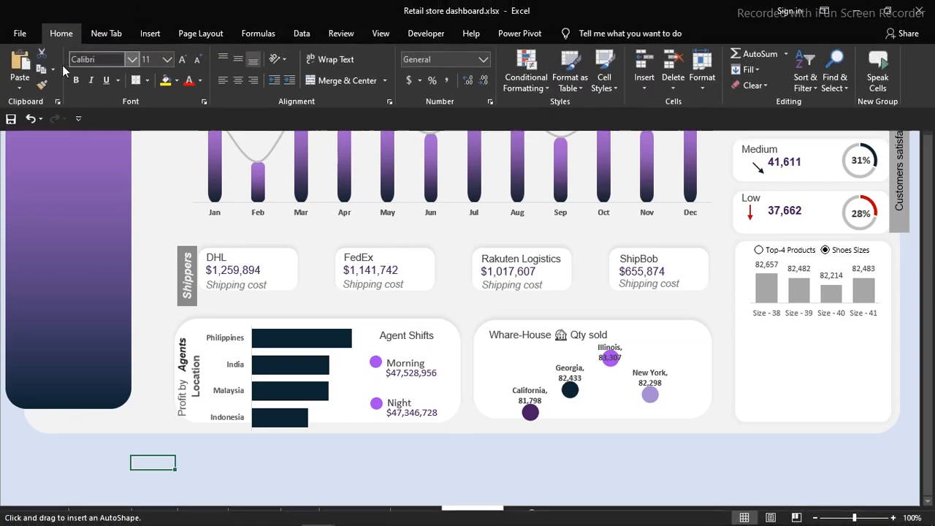
left_click(154, 38)
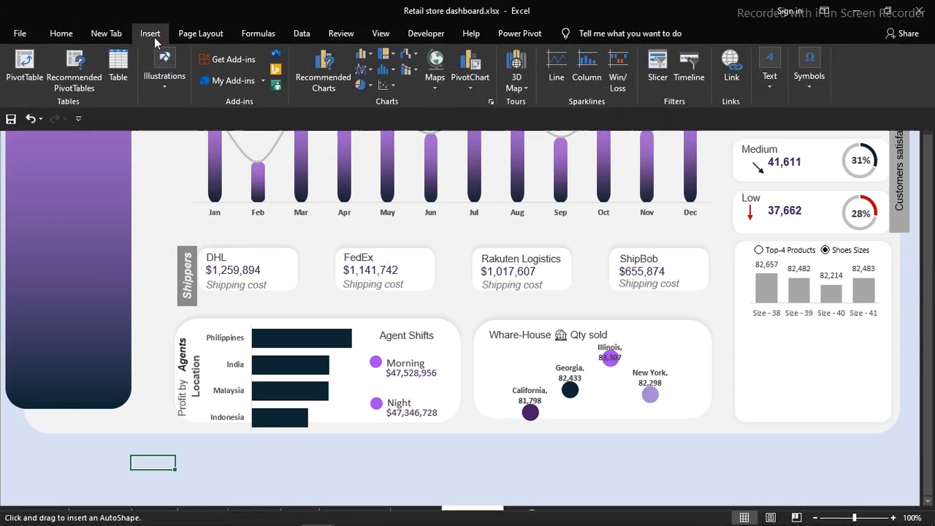
left_click(172, 78)
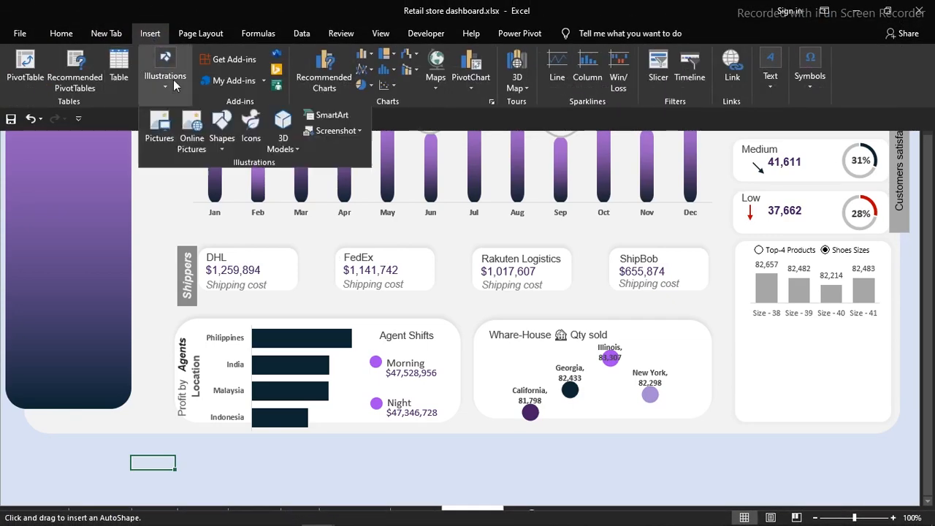
left_click(218, 138)
left_click(257, 184)
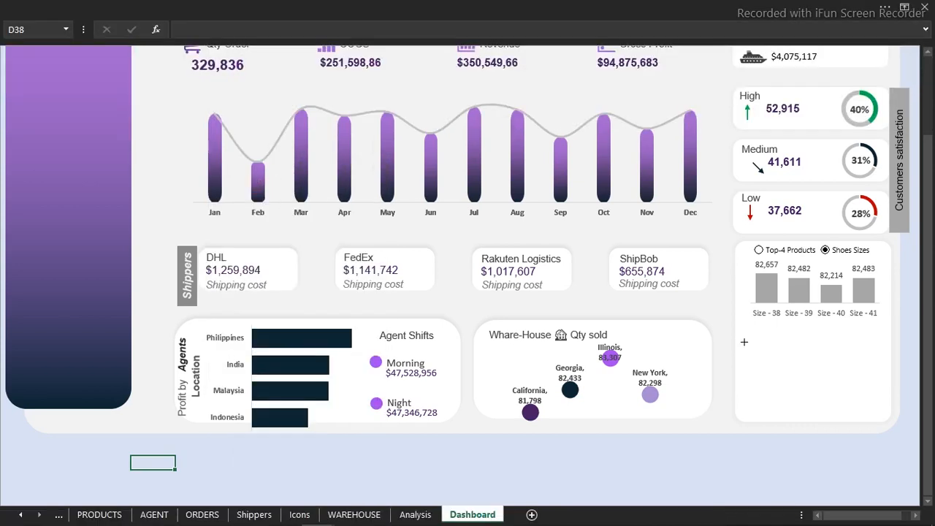
mouse_move(735, 330)
left_mouse_down()
mouse_move(906, 334)
mouse_move(810, 340)
mouse_move(802, 331)
left_mouse_up()
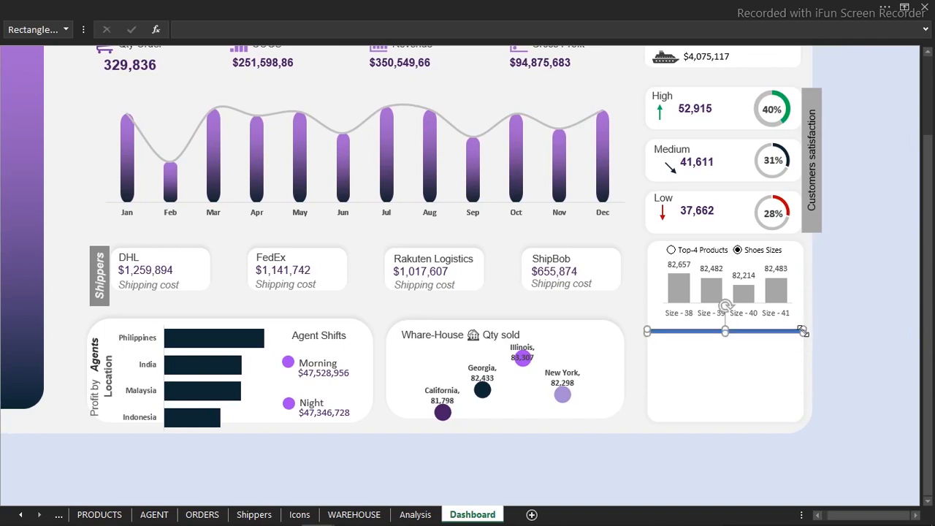
- Give the divider rectangle no outline and a gray shade of the white theme color, and close the formatting pane
key("ctrl+1")
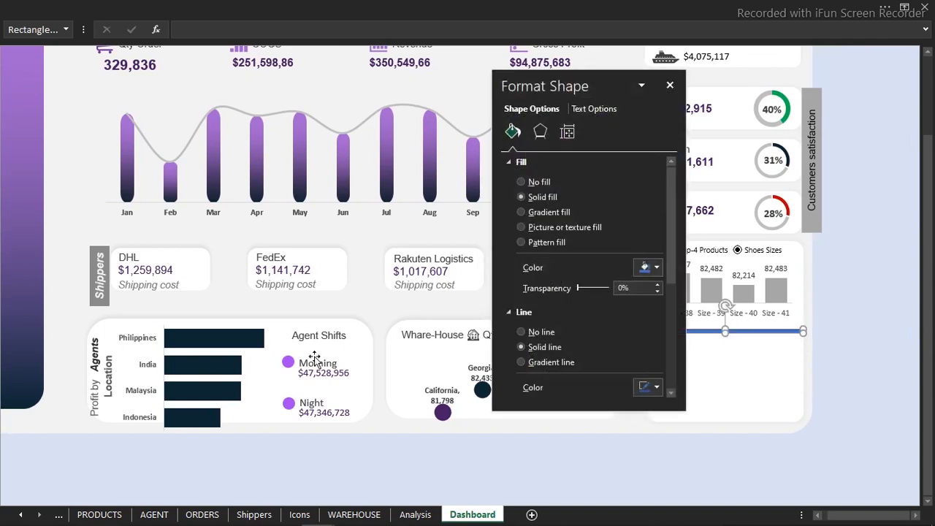
left_click(526, 331)
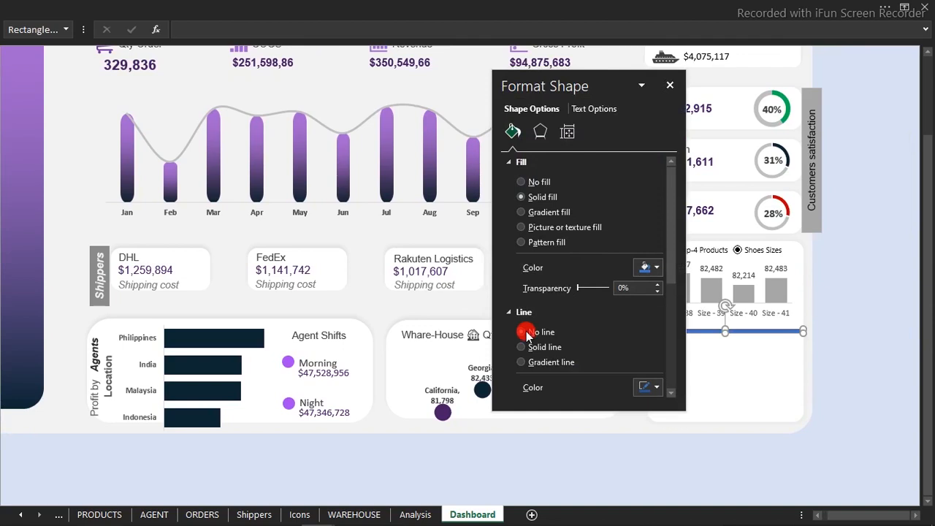
left_click(655, 268)
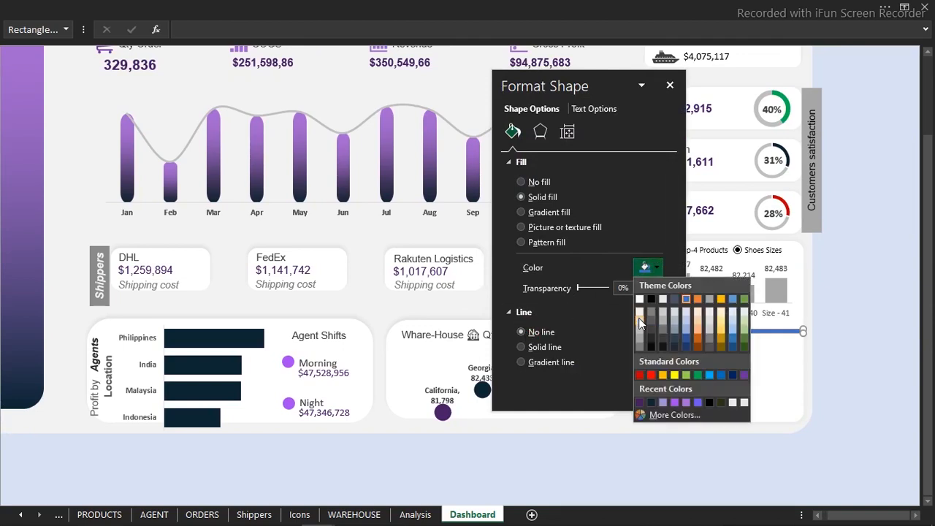
left_click(640, 327)
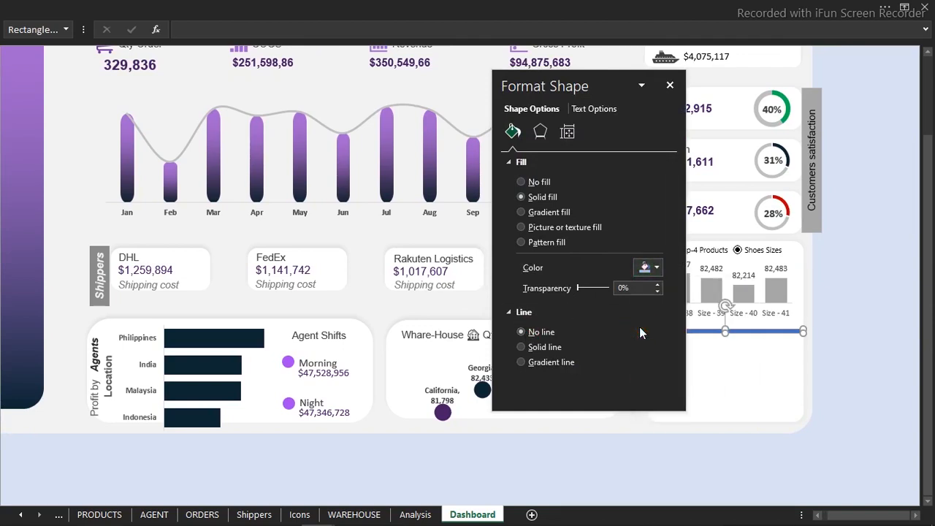
left_click(822, 272)
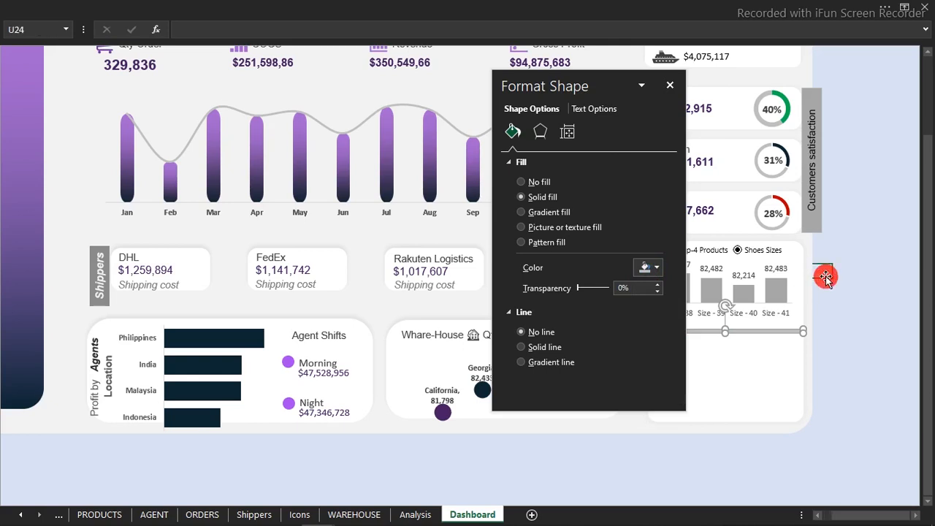
left_click(670, 88)
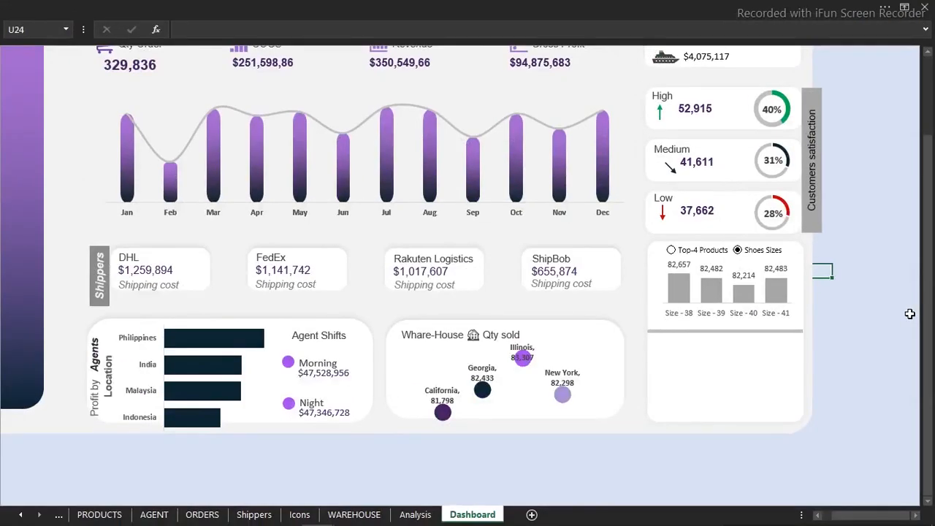
left_click(910, 302)
left_click_drag(928, 274, 929, 198)
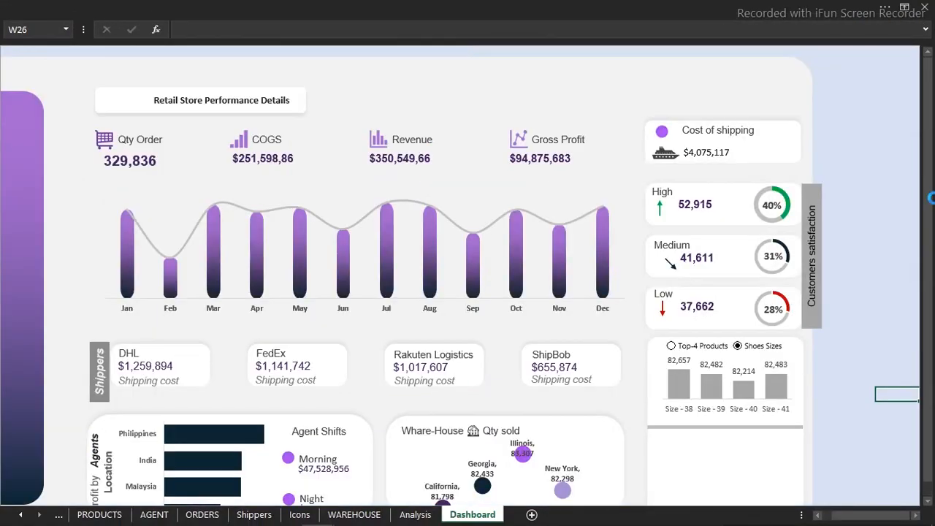
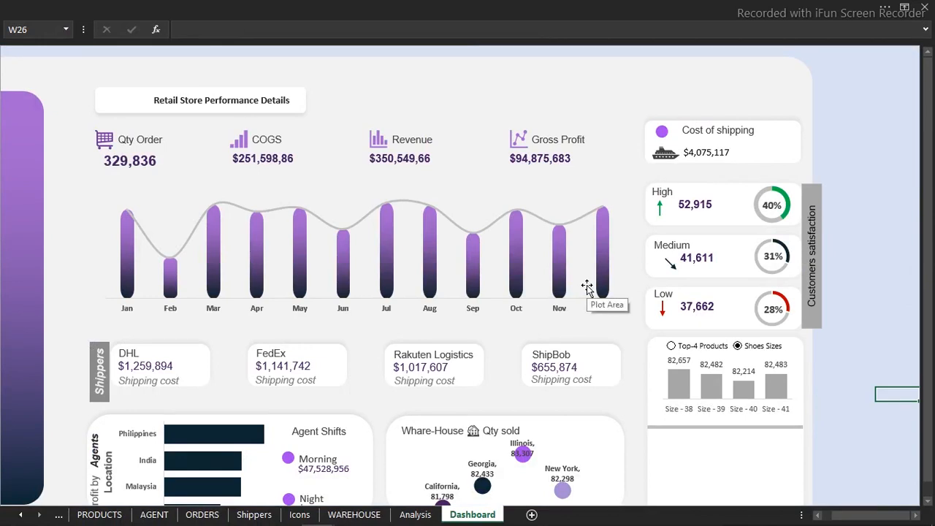
left_click(873, 235)
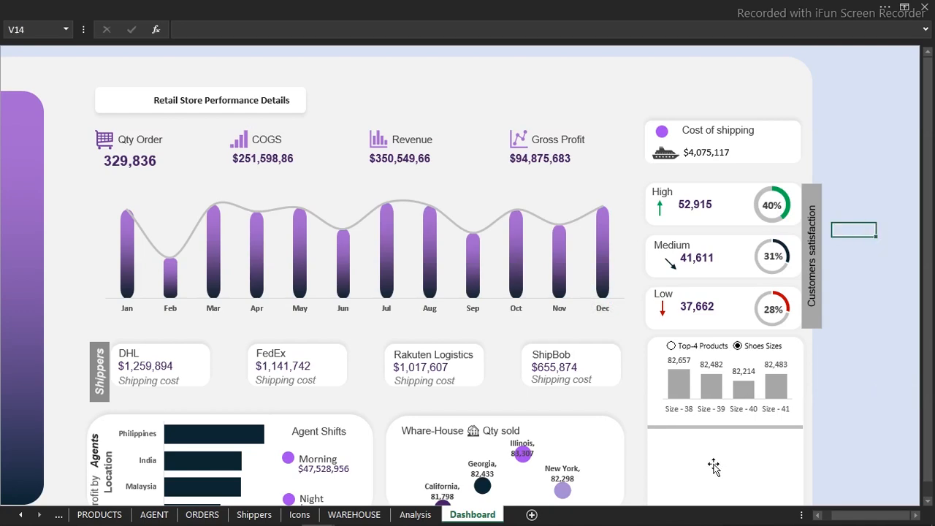
- Copy the Shoe size pivot table on the Analysis sheet and paste it at cell AQ4
left_click(415, 514)
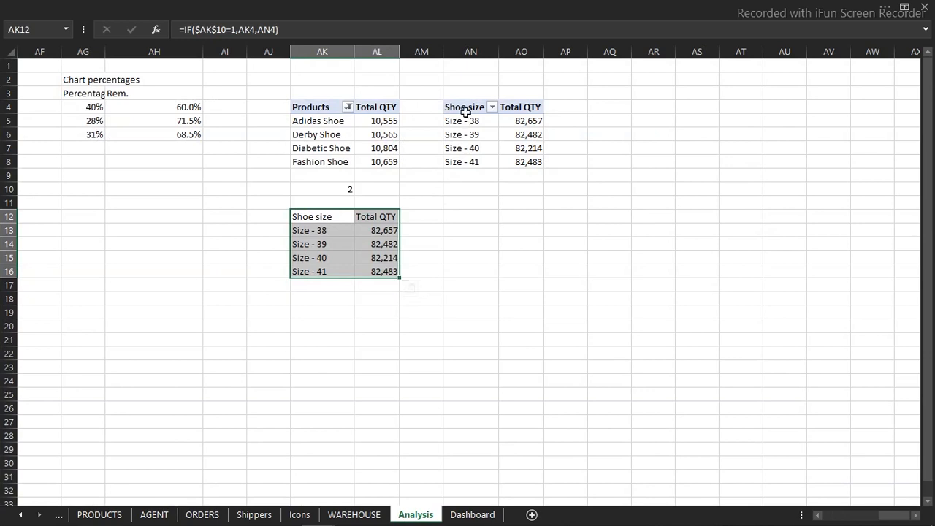
left_click_drag(462, 107, 514, 160)
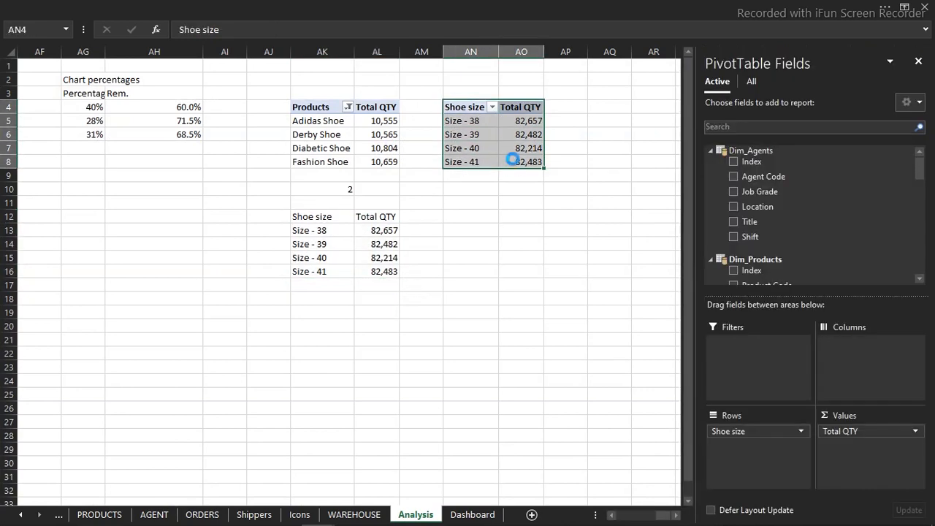
left_click(619, 108)
key("ctrl+v")
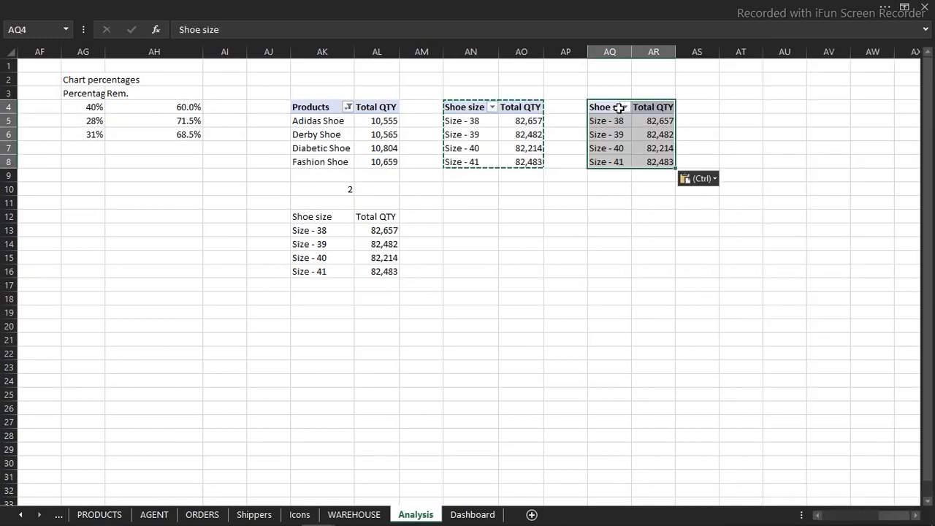
- Remove the Shoe size row field and the Total QTY value field from the copied pivot table
left_click(626, 153)
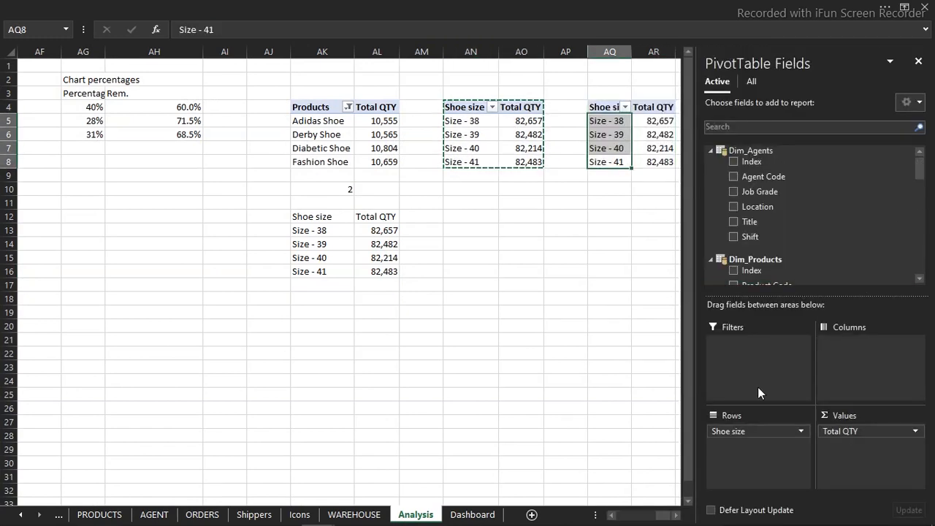
left_click_drag(755, 433, 587, 441)
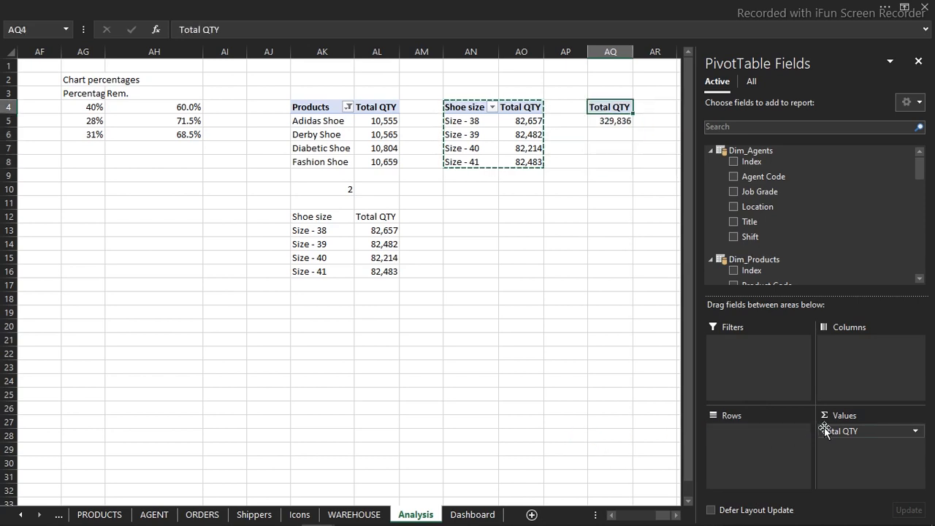
left_click_drag(833, 433, 512, 422)
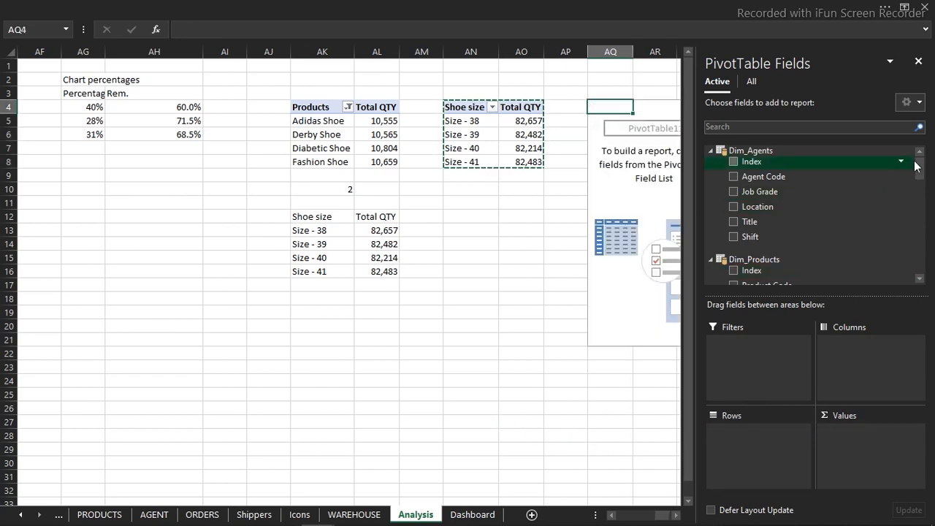
- Add Total Profit as the value field and Order Date (Year) as the row field of the pivot table at AQ4
left_click_drag(919, 169, 922, 265)
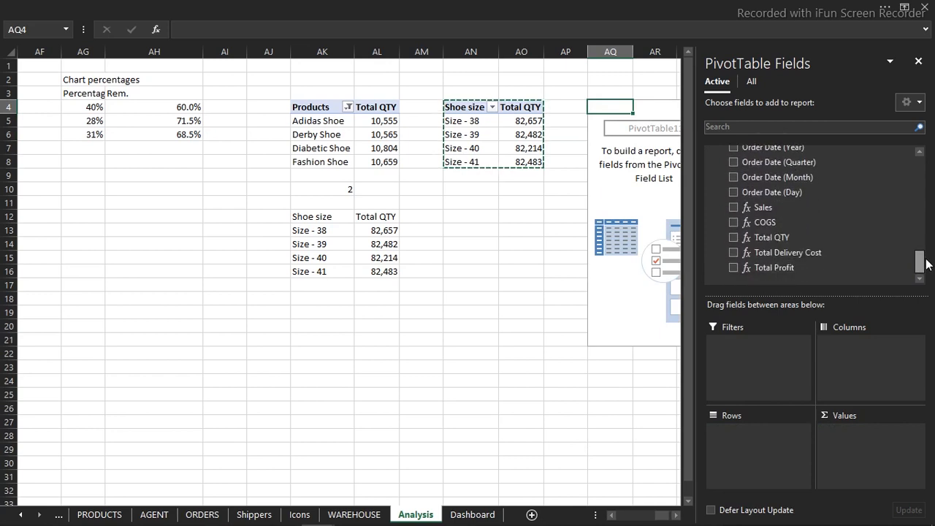
left_click(733, 267)
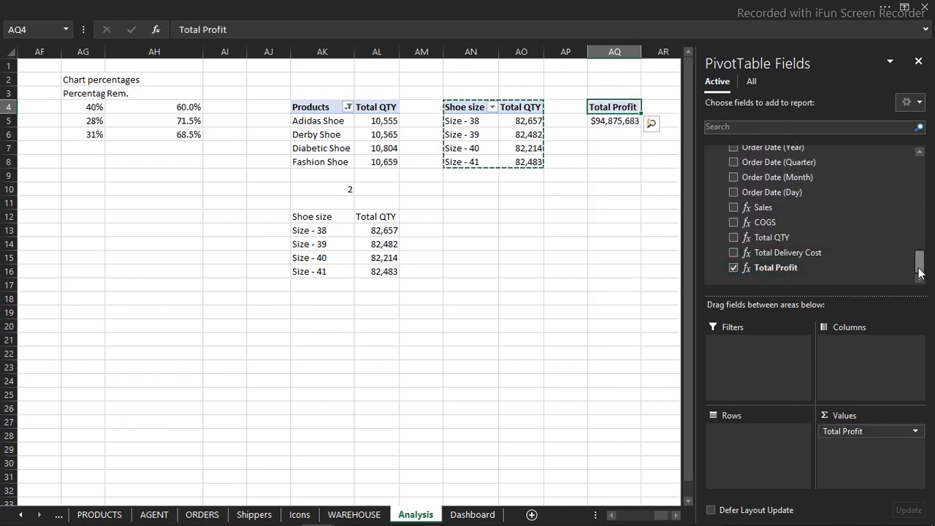
scroll(920, 273, "up", 3)
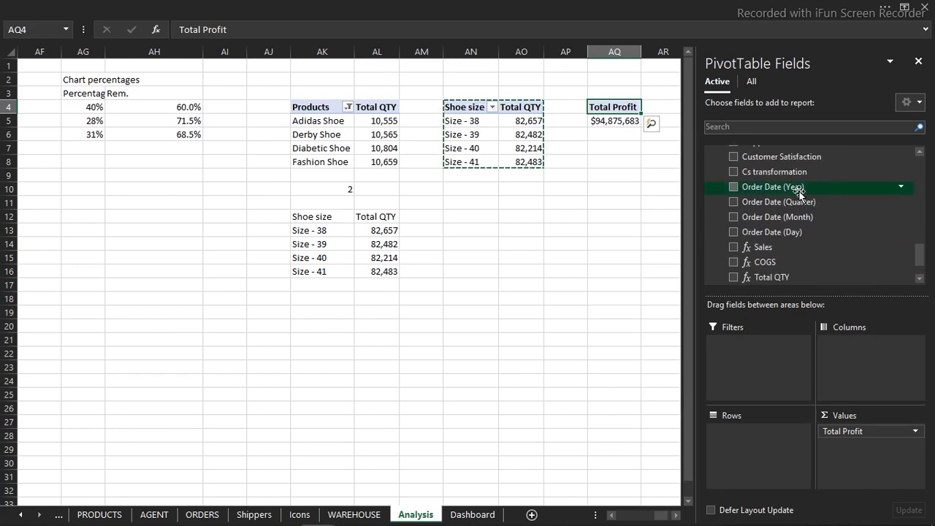
left_click_drag(797, 188, 775, 438)
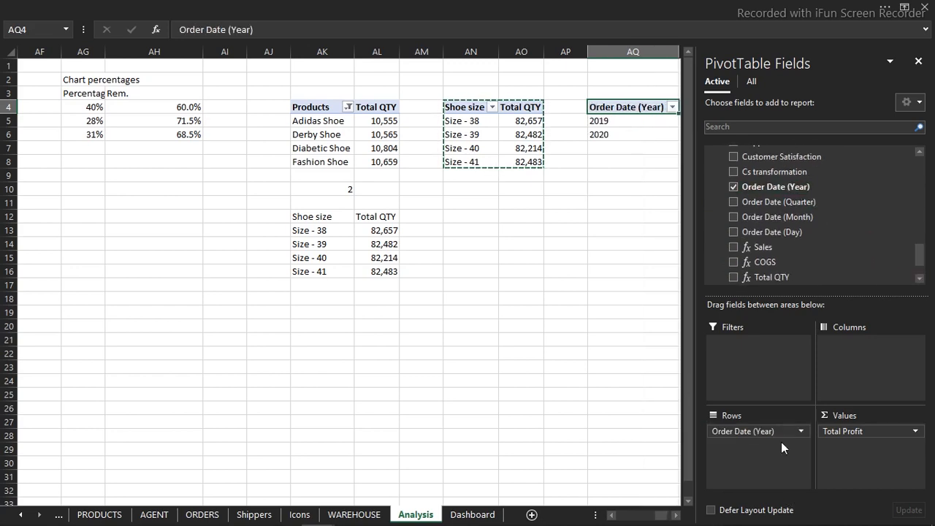
- Add Total Profit a second time to the pivot table's values and close the field list
left_click(522, 301)
left_click(698, 134)
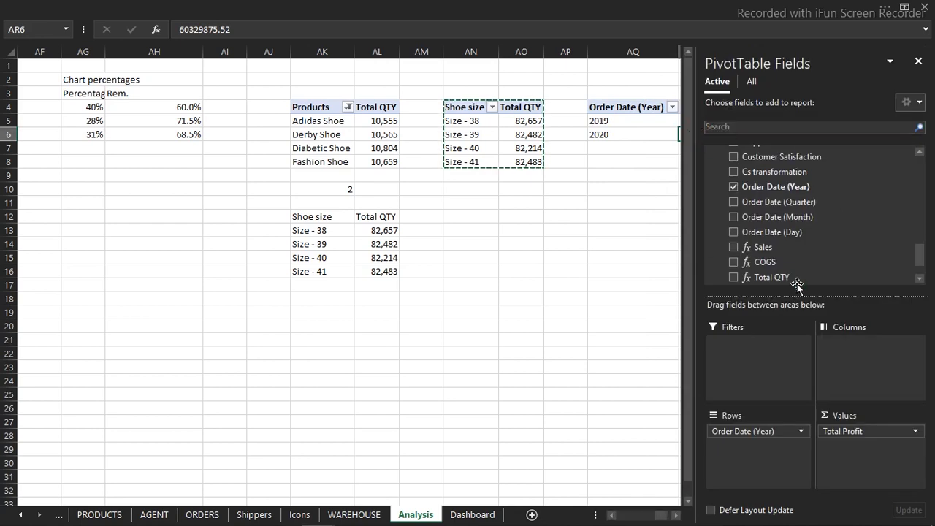
left_click(920, 278)
left_click_drag(745, 268, 846, 444)
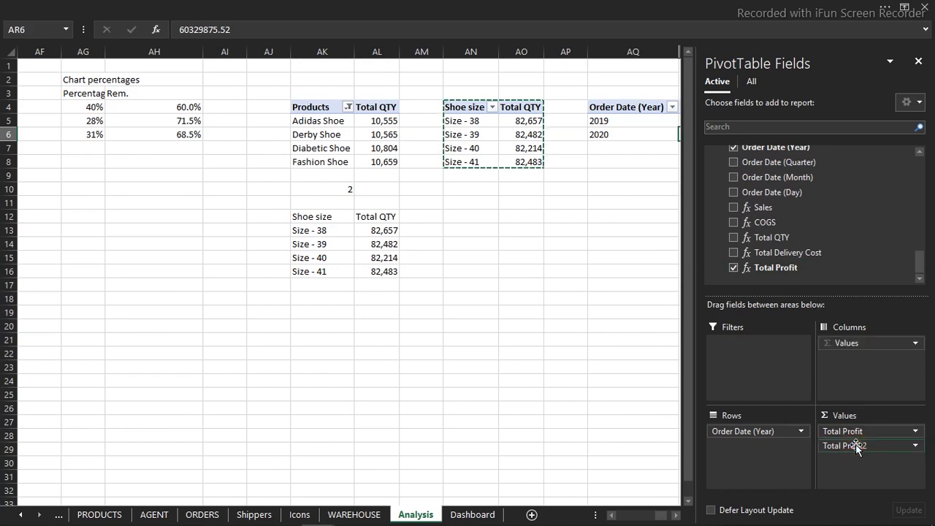
left_click(919, 66)
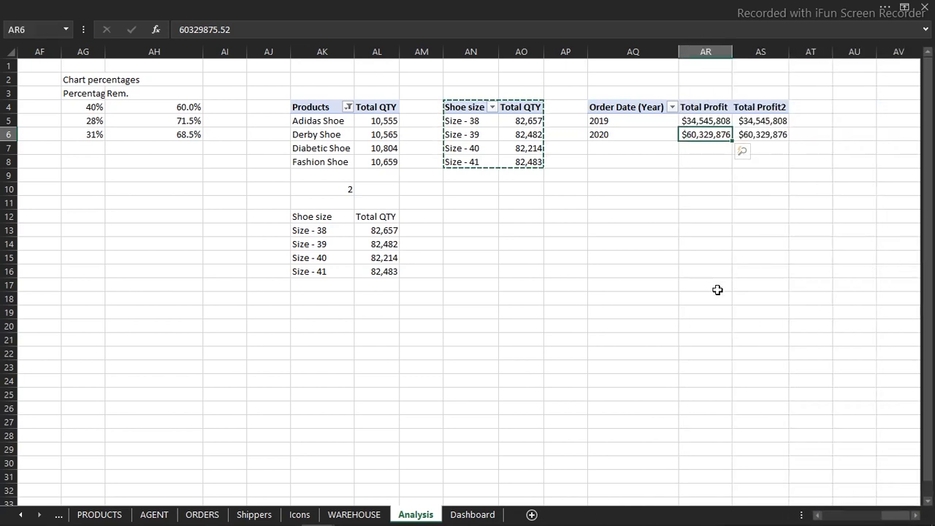
- Show the Total Profit2 values in the order-year pivot table as % of Grand Total
left_click(764, 290)
key("Right")
key("Right")
key("Right")
key("Right")
key("Right")
key("Right")
key("Right")
key("Right")
key("Right")
key("Right")
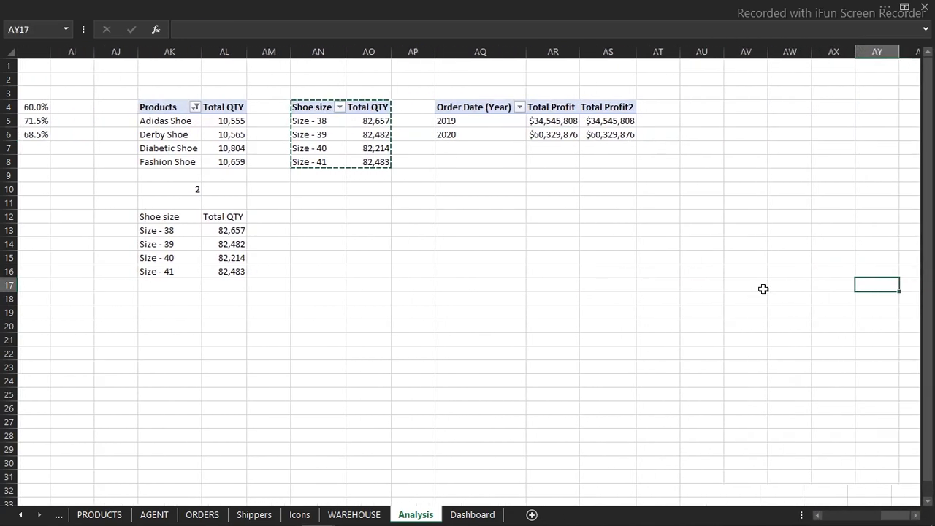
left_click(490, 119)
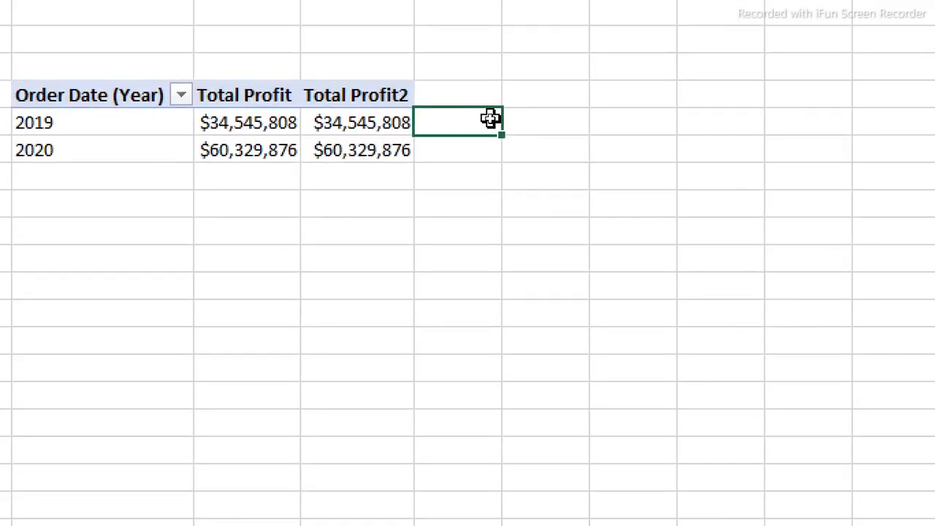
left_click(375, 122)
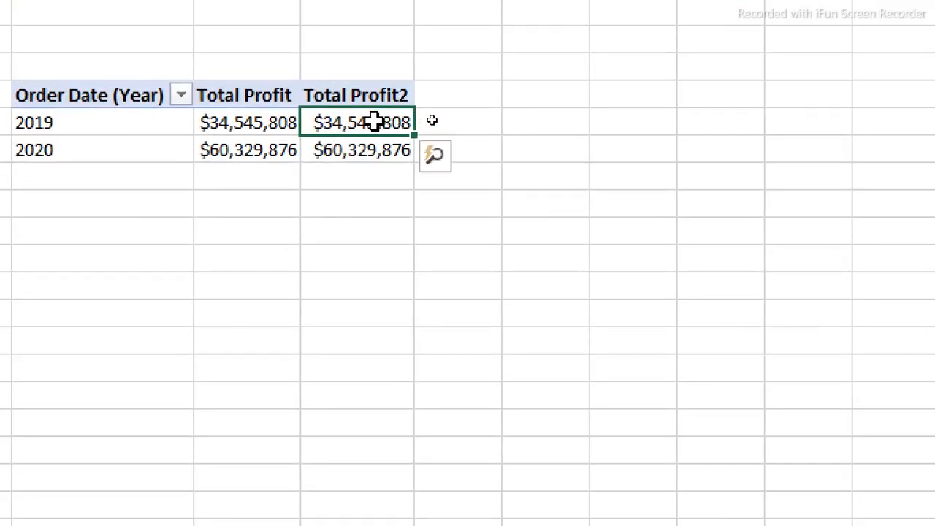
right_click(375, 122)
mouse_move(498, 285)
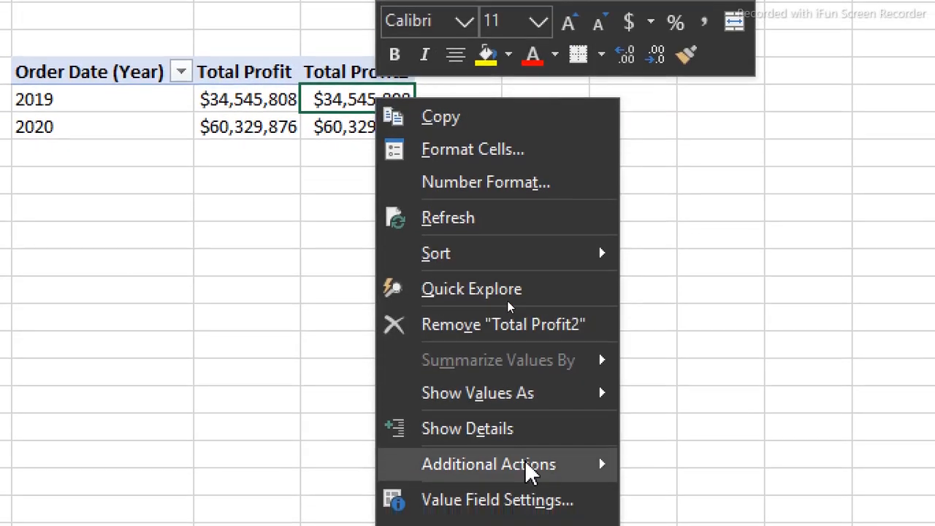
mouse_move(538, 406)
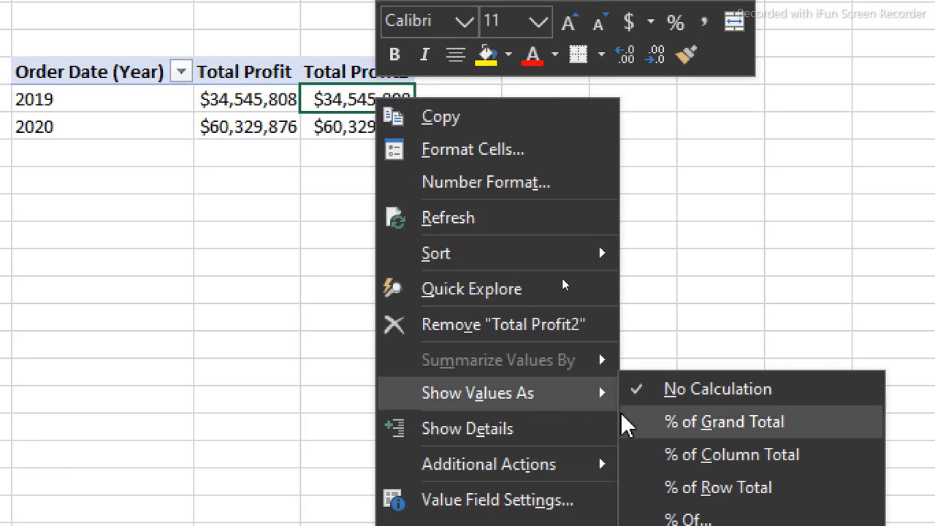
left_click(664, 427)
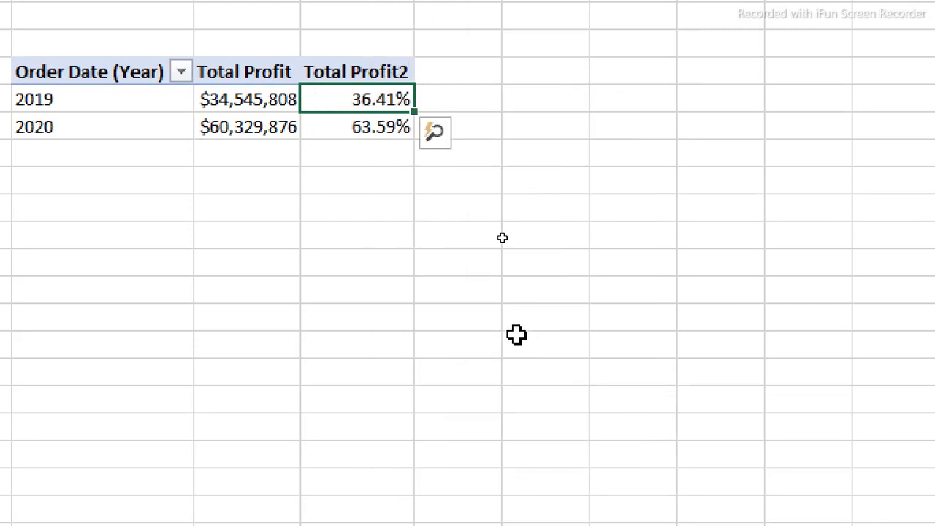
- Copy the years 2019 and 2020 from the pivot table and paste them into cells AQ10:AQ11
left_click(545, 82)
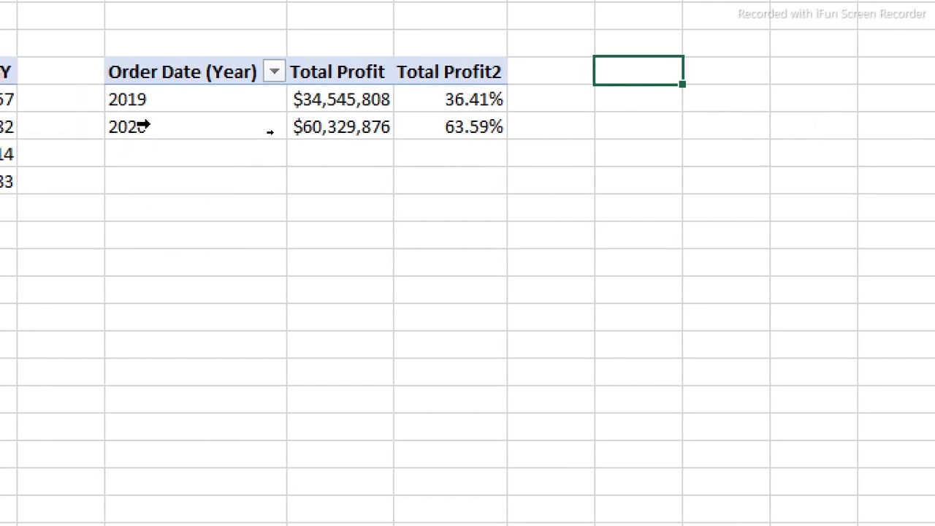
left_click_drag(154, 98, 155, 125)
key("ctrl+c")
left_click(244, 237)
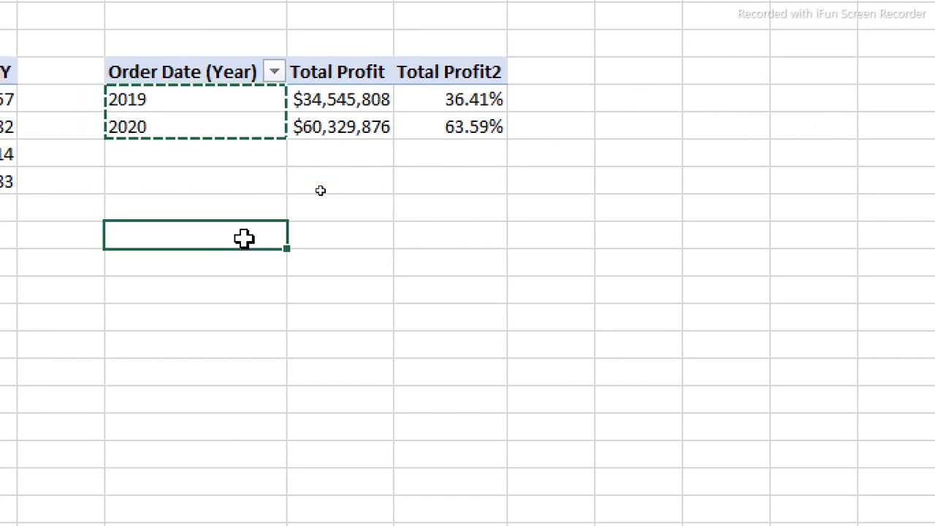
key("ctrl+v")
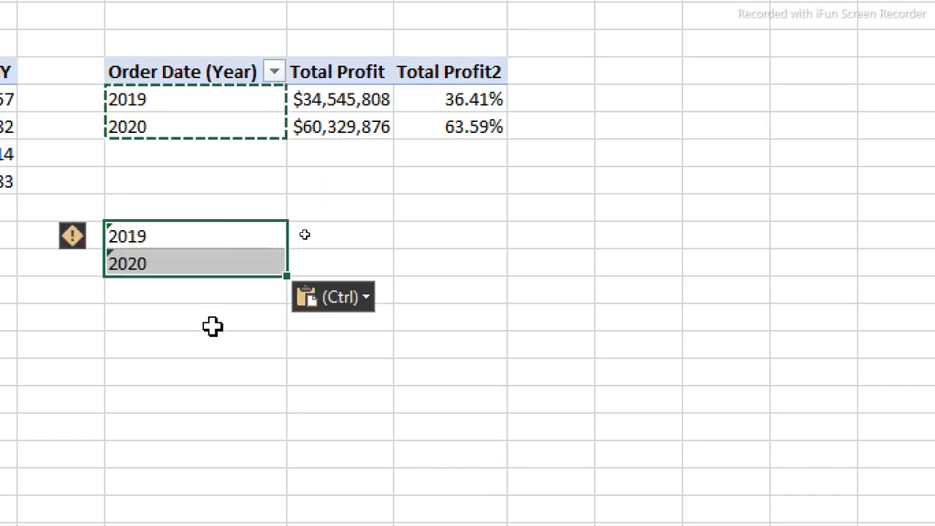
left_click(212, 326)
left_click(190, 236)
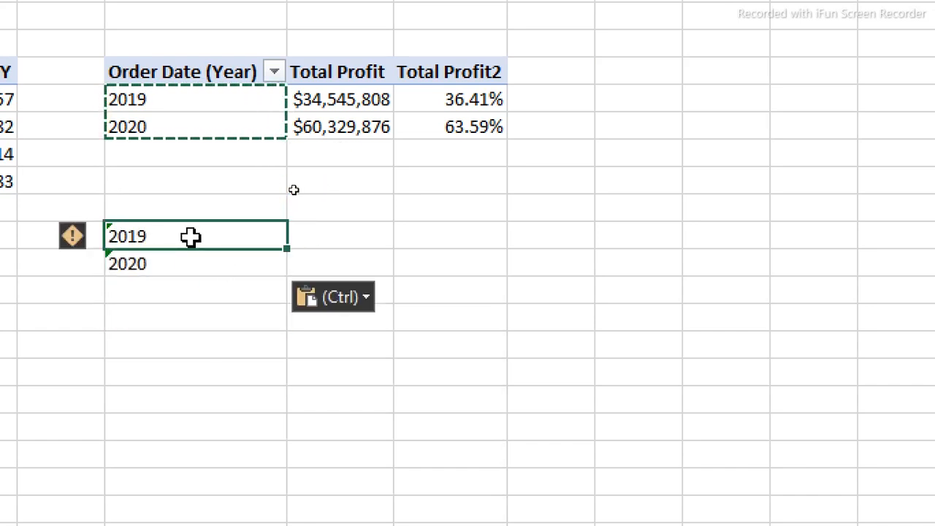
key("ctrl")
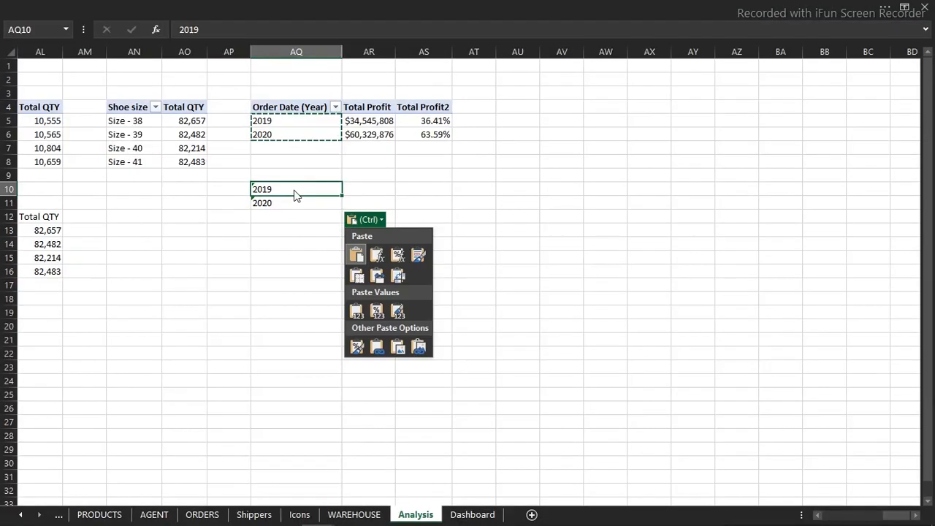
key("Escape")
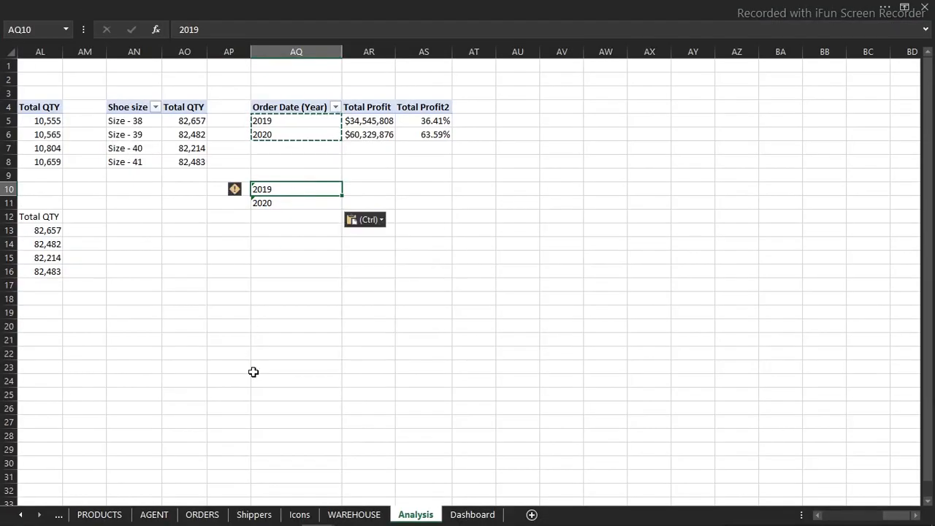
- Insert a small combo box form control on the Dashboard sheet, just below the gray divider at the white card's right edge
left_click(470, 513)
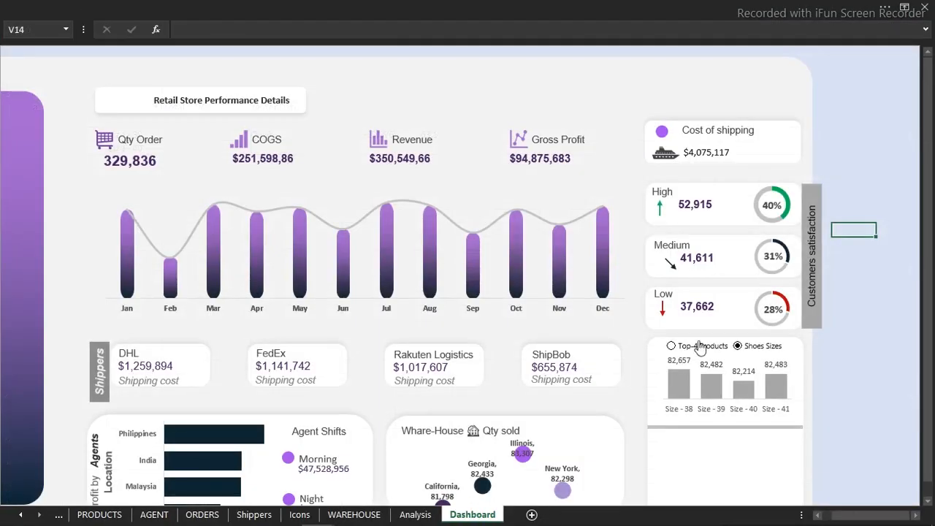
left_click(606, 6)
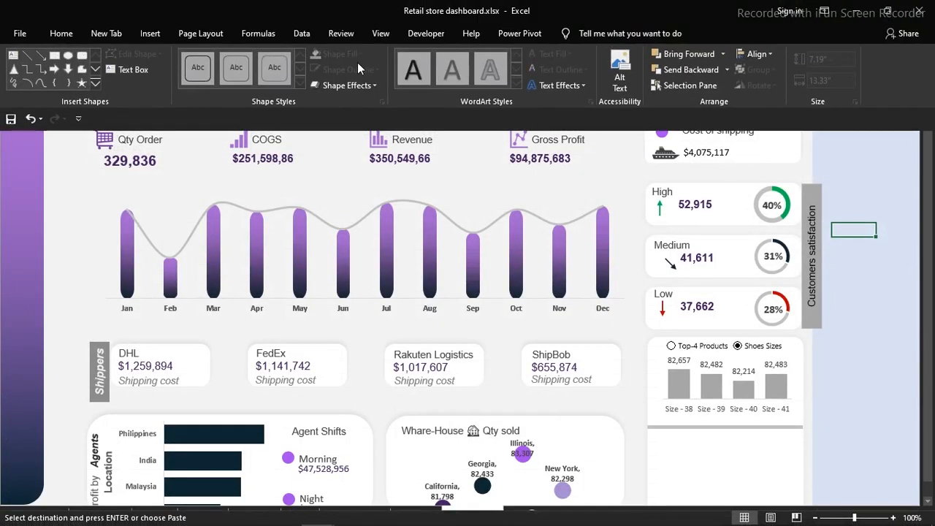
left_click(426, 33)
left_click(301, 84)
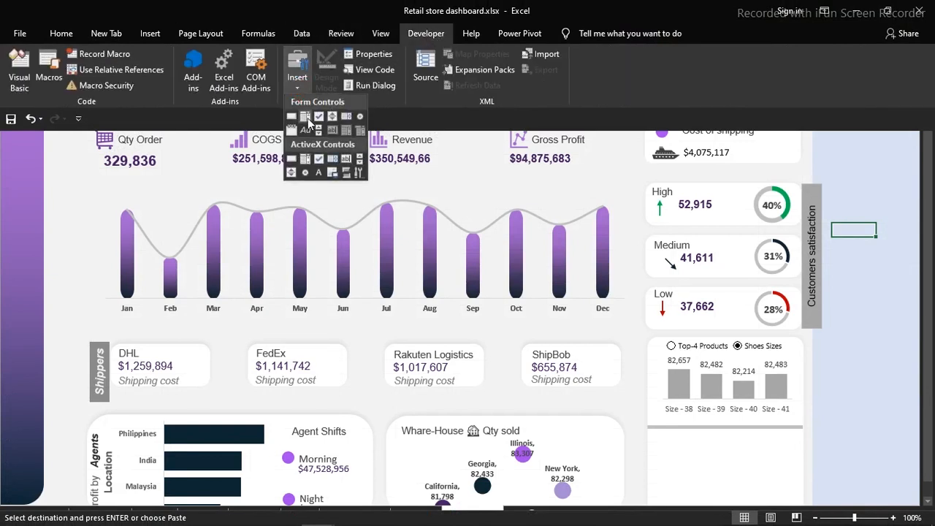
left_click(307, 119)
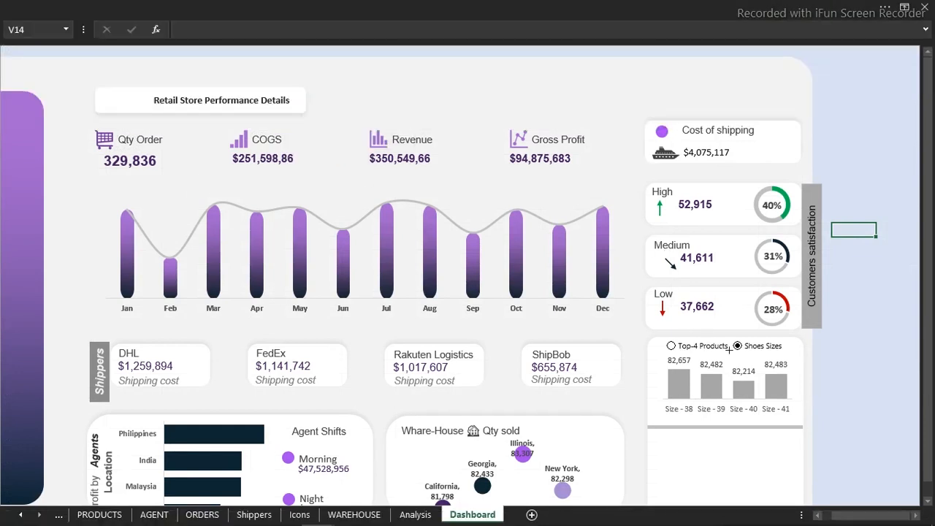
left_click_drag(762, 439, 803, 445)
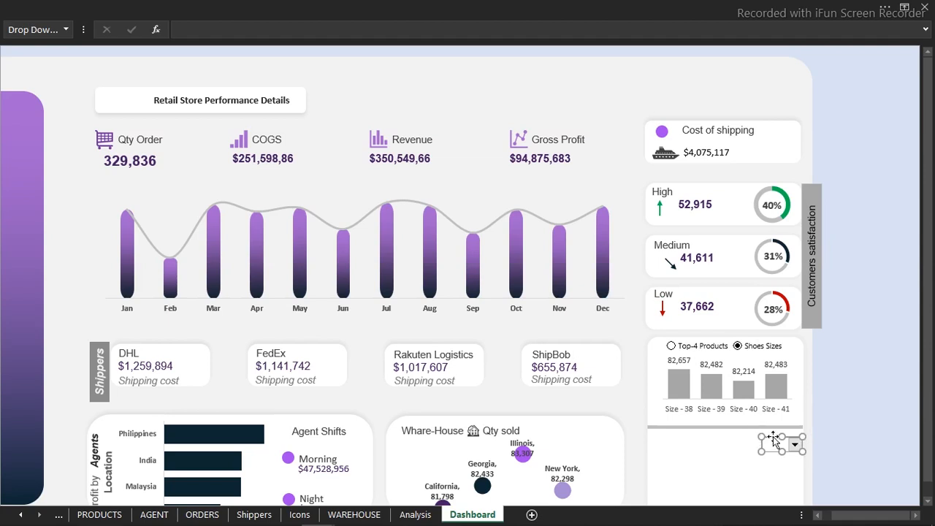
- Set the combo box's input range to AQ10:AQ11 and its cell link to AQ9, both on the Analysis sheet
right_click(775, 442)
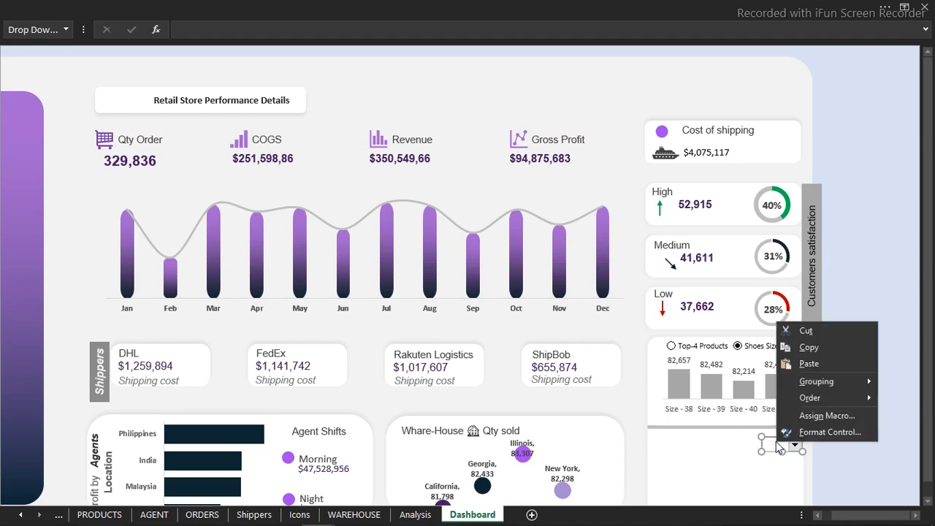
left_click(824, 434)
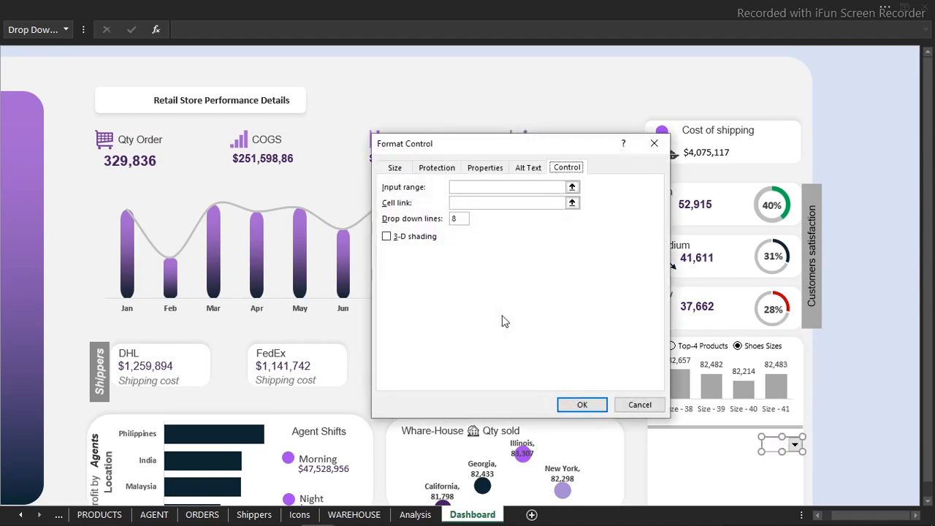
left_click(494, 187)
left_click(409, 514)
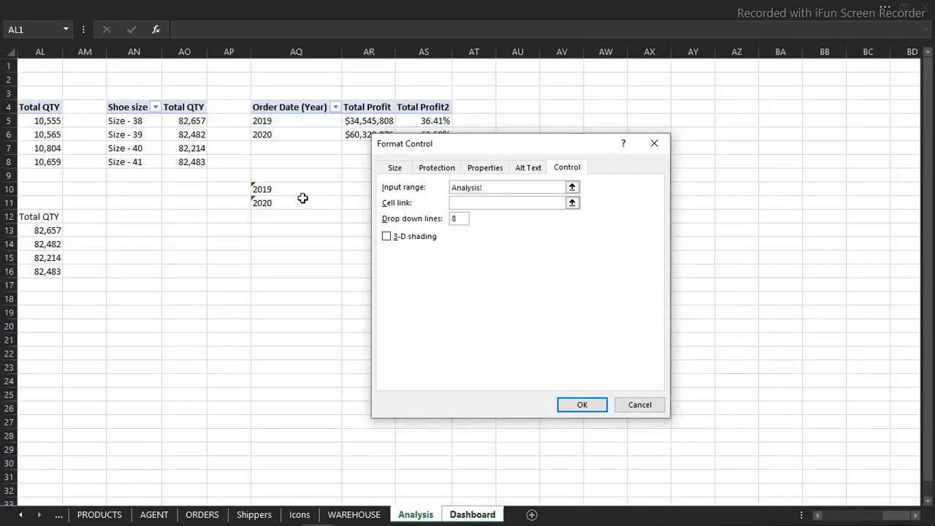
left_click_drag(297, 191, 296, 206)
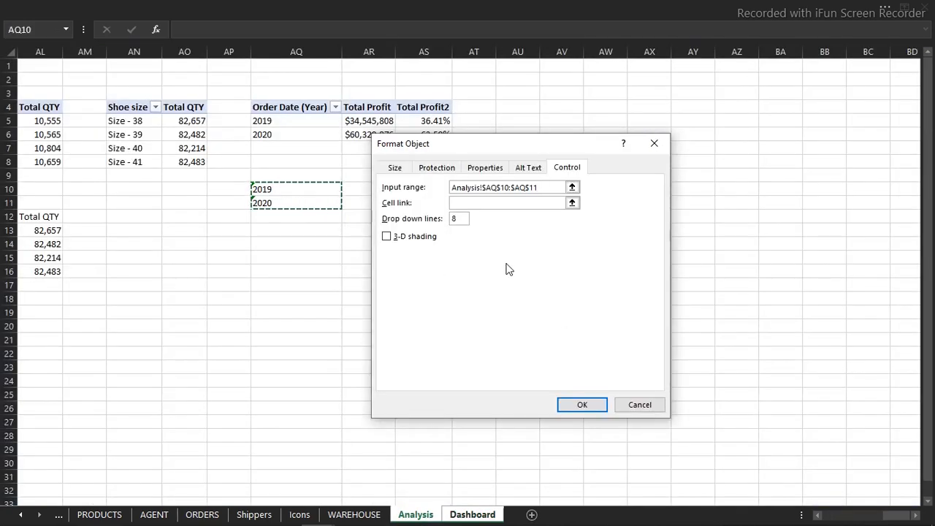
left_click(499, 203)
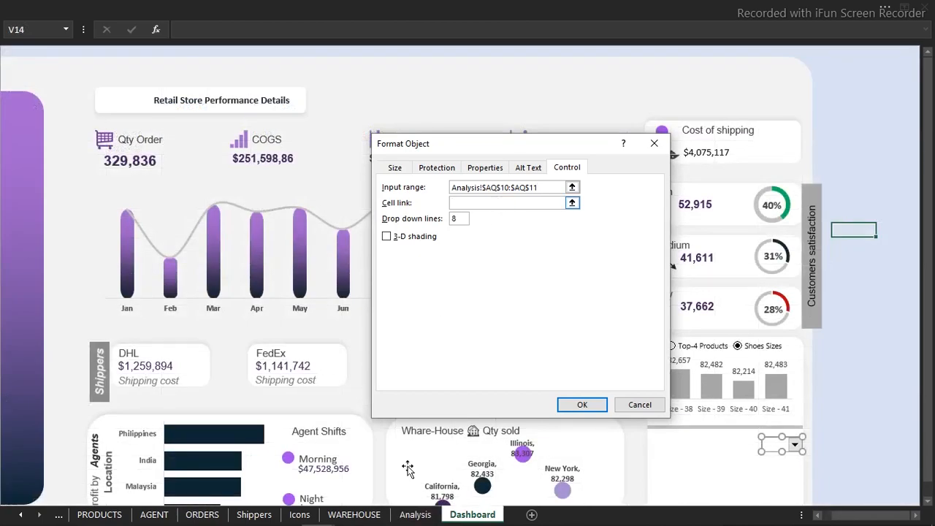
left_click(415, 514)
left_click(295, 176)
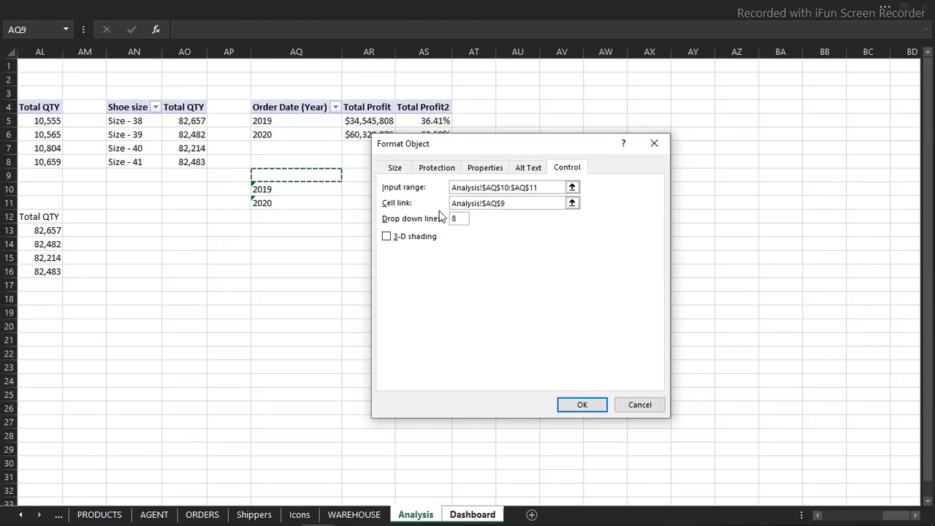
left_click_drag(460, 218, 436, 219)
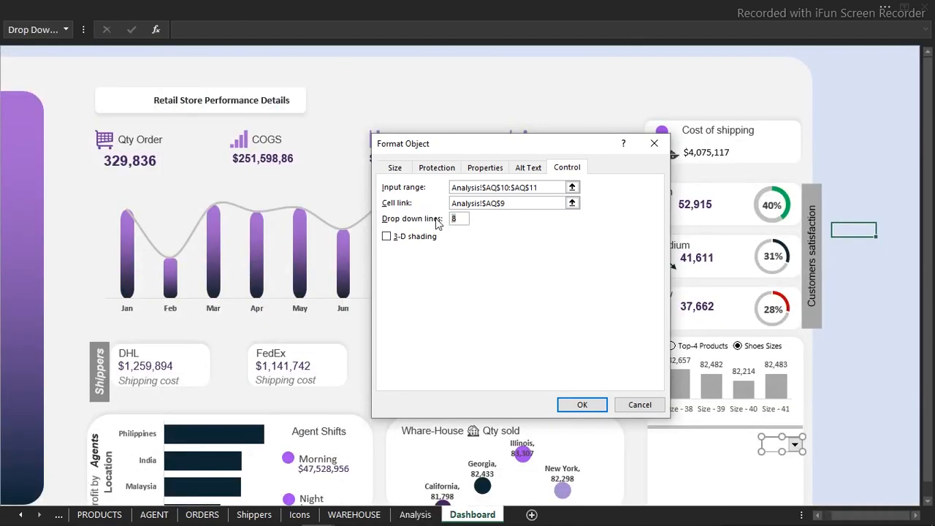
left_click(580, 402)
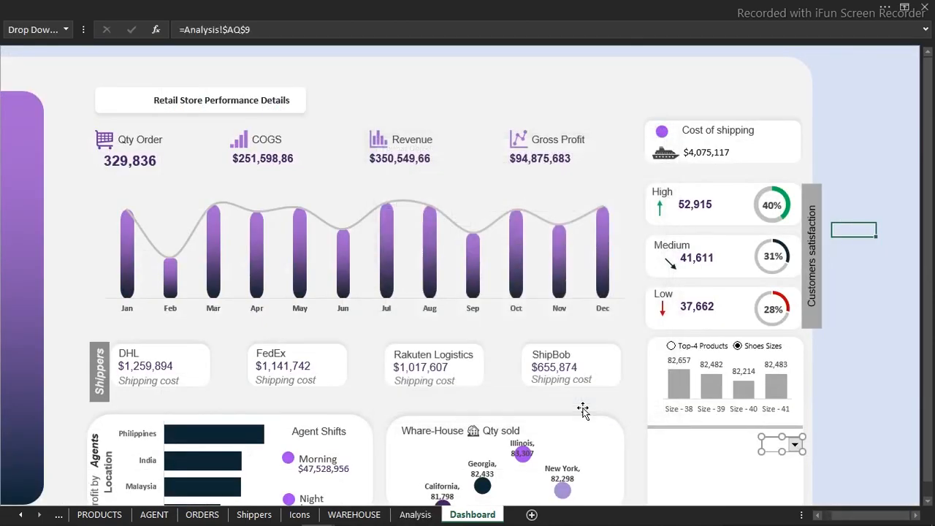
- Choose 2019 in the new year combo box on the dashboard and deselect the control
left_click(893, 320)
left_click(795, 444)
left_click(781, 458)
left_click(862, 420)
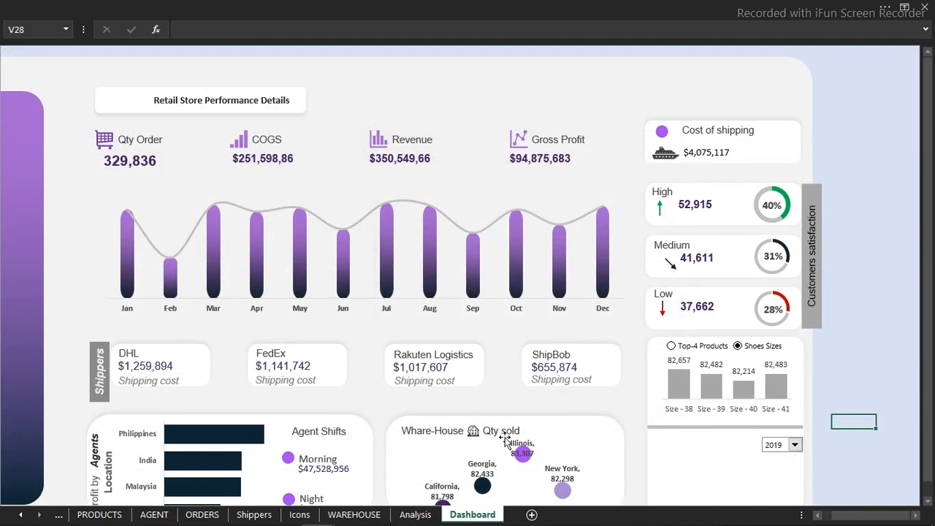
- Enter the formula =IF($AQ$9=AQ10,AQ11) in cell AQ14 of the Analysis sheet
left_click(414, 514)
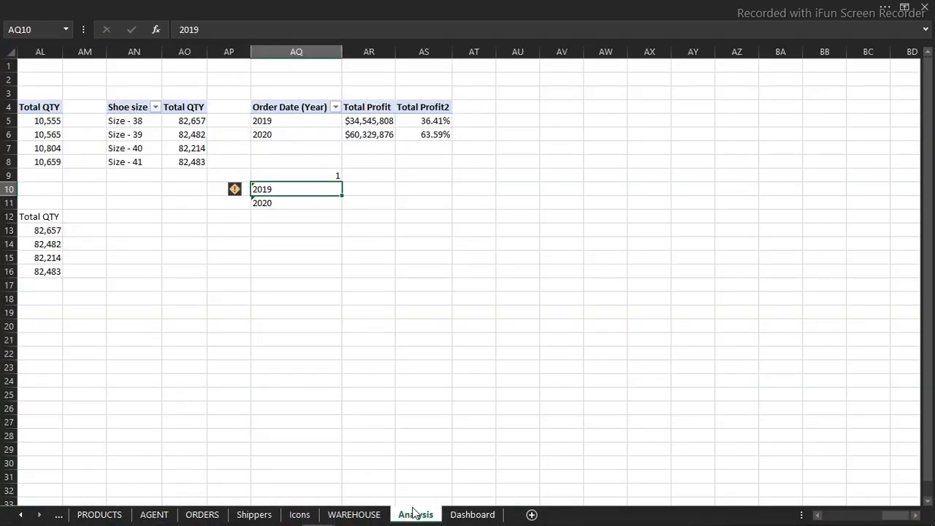
left_click(514, 112)
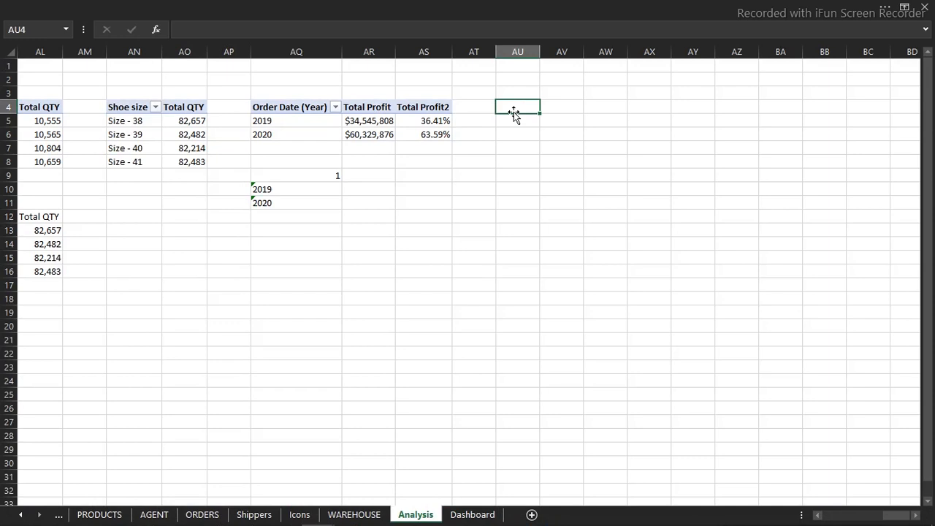
left_click(422, 228)
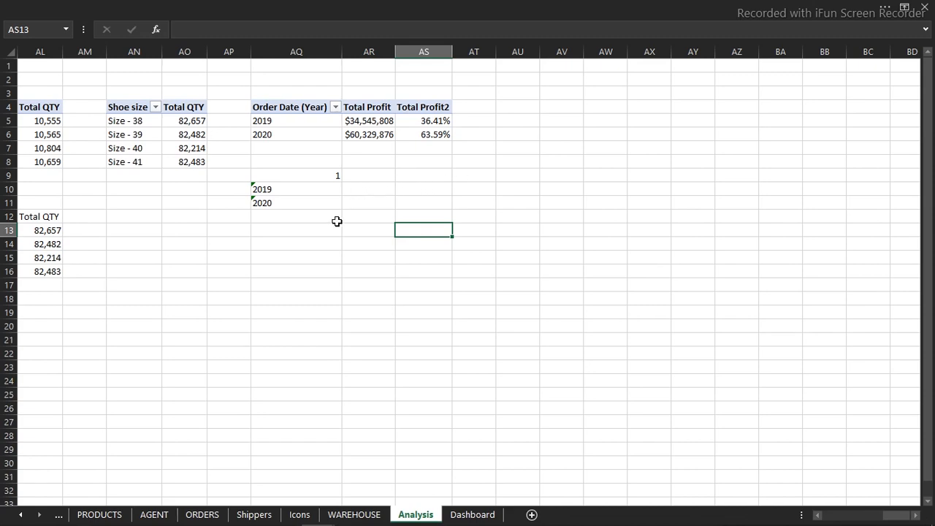
left_click(293, 245)
type("=")
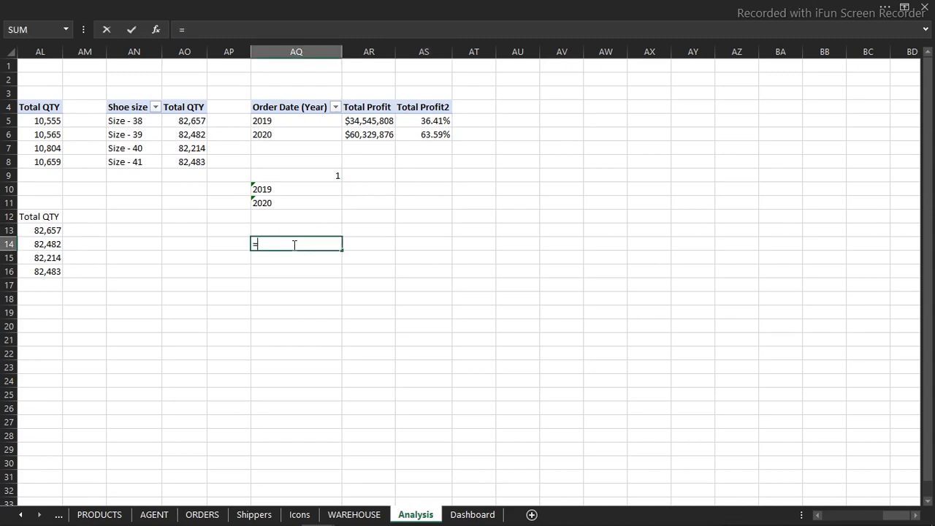
type("if")
key("Tab")
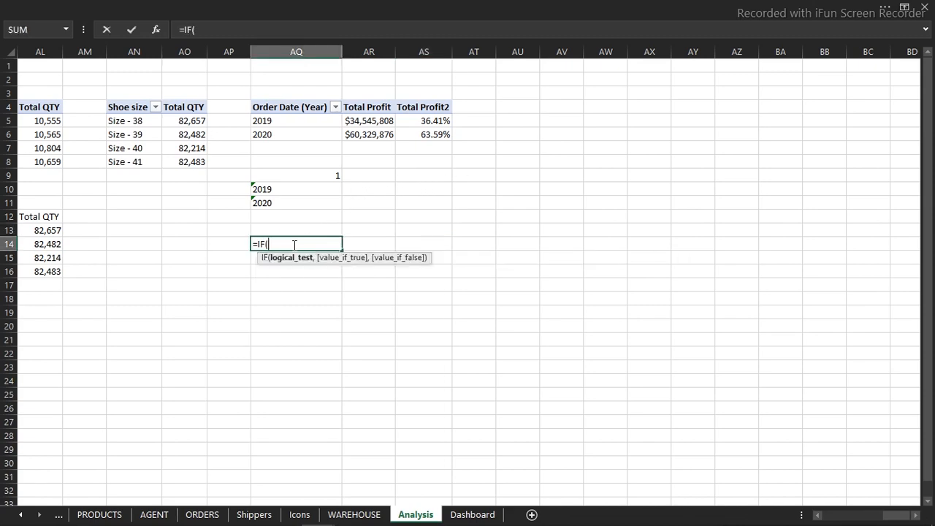
left_click(311, 172)
type("=")
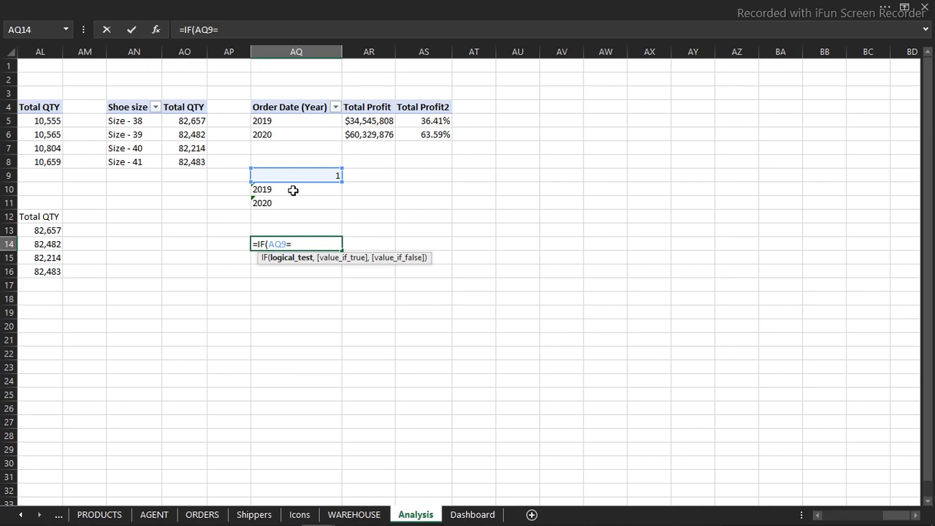
key("F4")
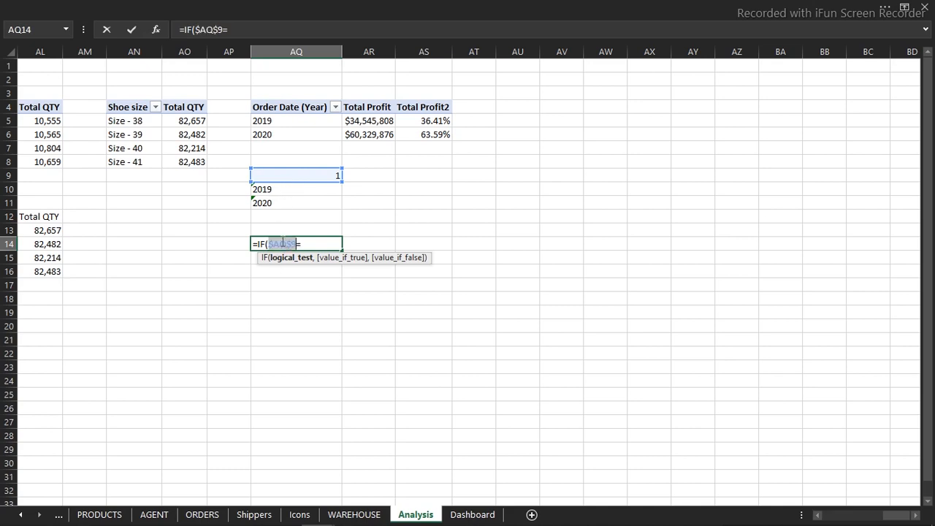
left_click(306, 244)
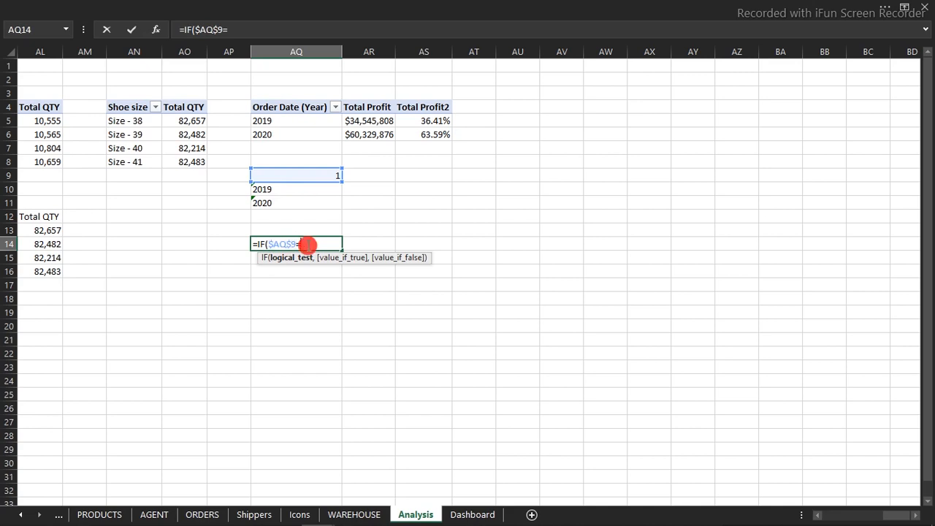
type("=")
left_click(285, 192)
type(",")
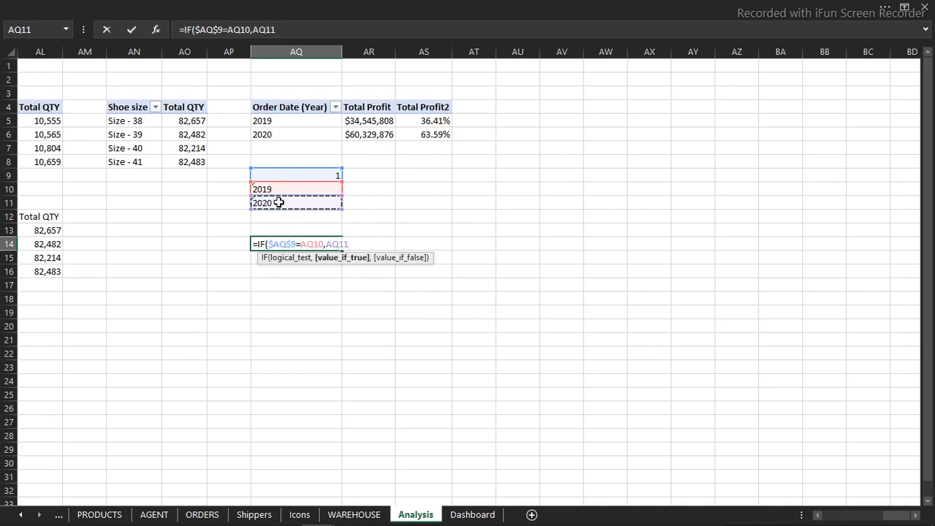
key("Return")
- Correct the AQ14 formula to =IF($AQ$9=1,AQ10,AQ11) and set the linked cell AQ9 to 2
left_click(300, 243)
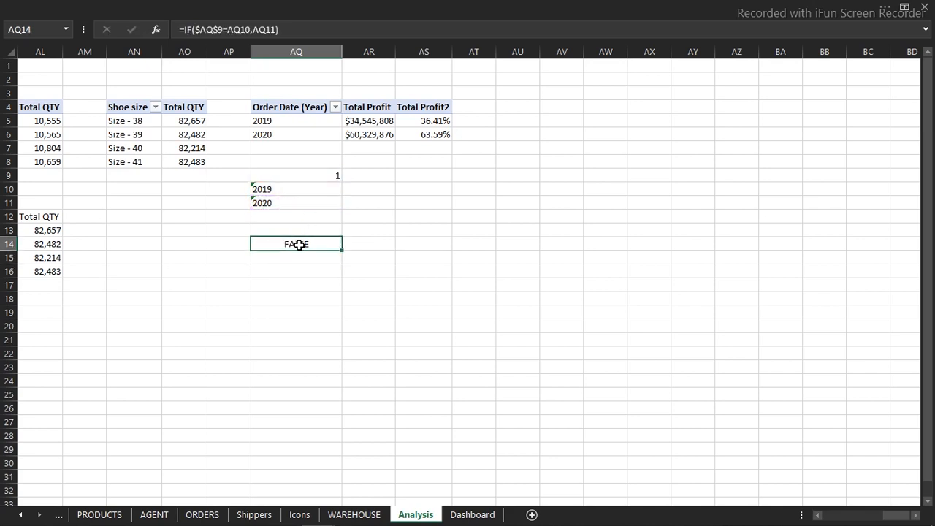
double_click(299, 244)
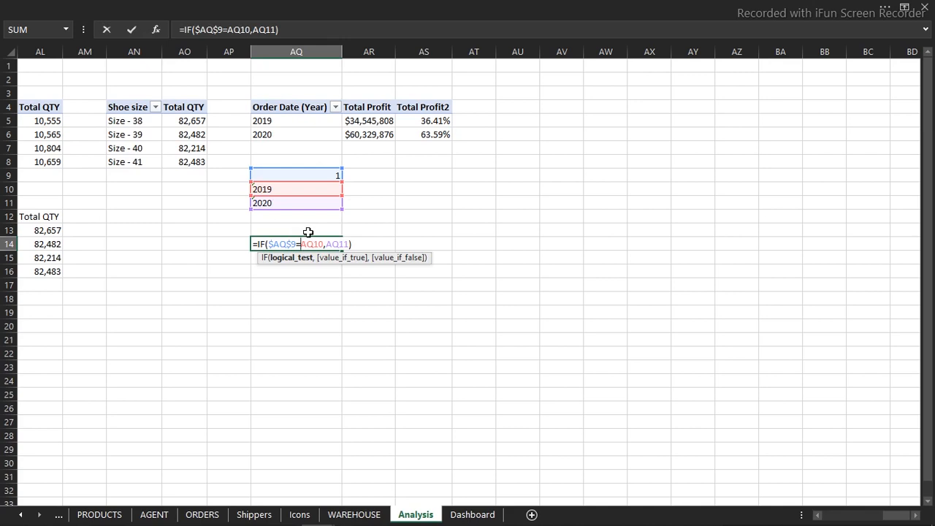
type("1")
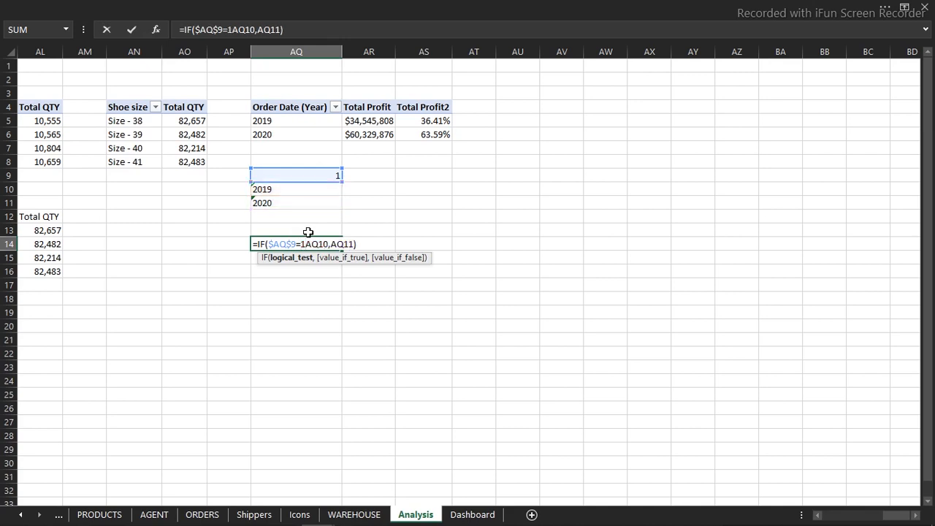
type(",")
key("Return")
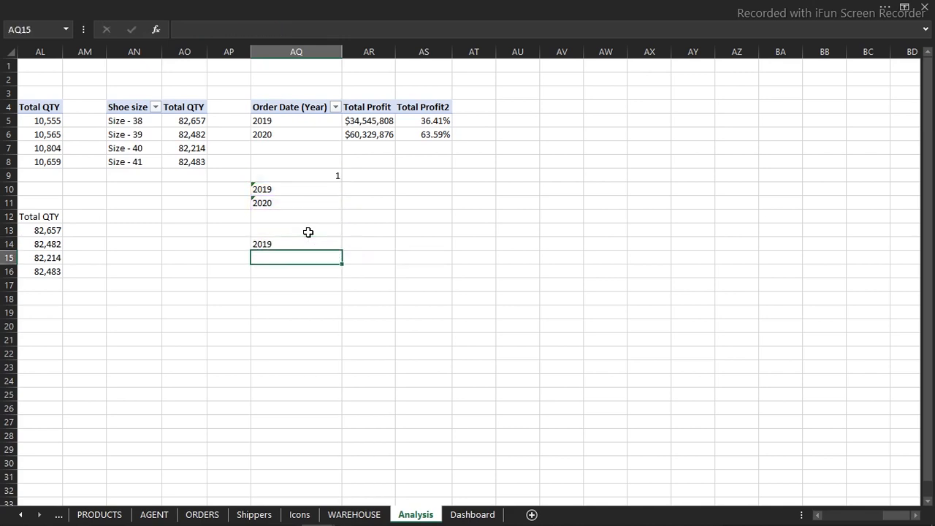
left_click(336, 176)
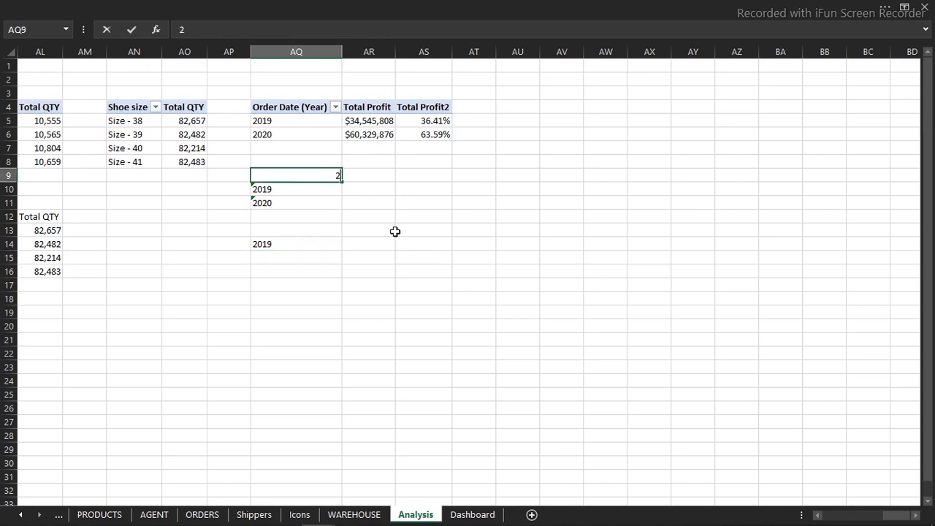
left_click(409, 248)
- Enter =VLOOKUP(AQ14,AQ5:AS6,3,0) in AR14 to look up the chosen year's profit share in the pivot table
left_click(356, 244)
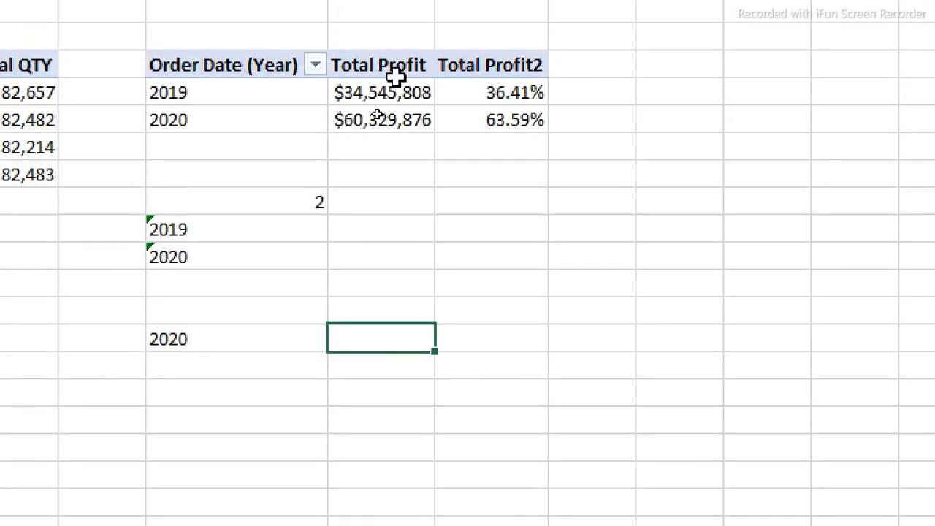
type("=vl")
key("Tab")
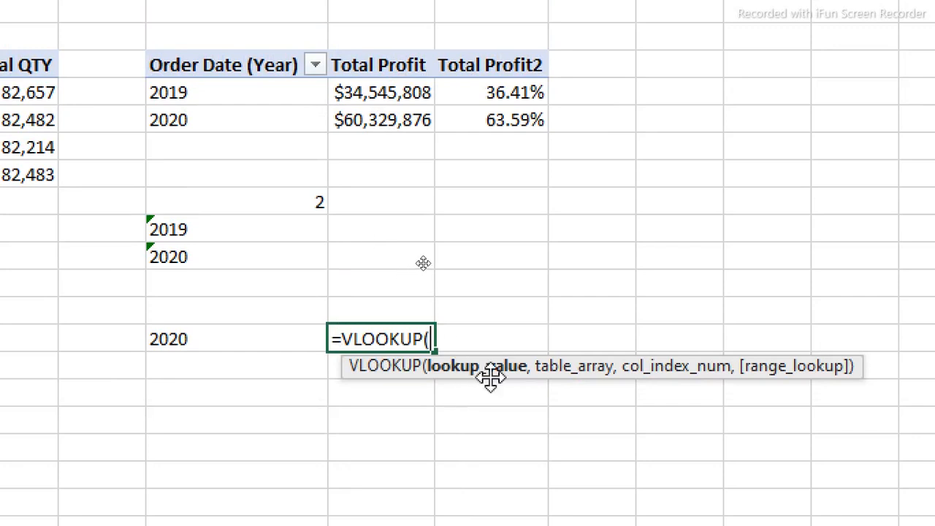
left_click(263, 346)
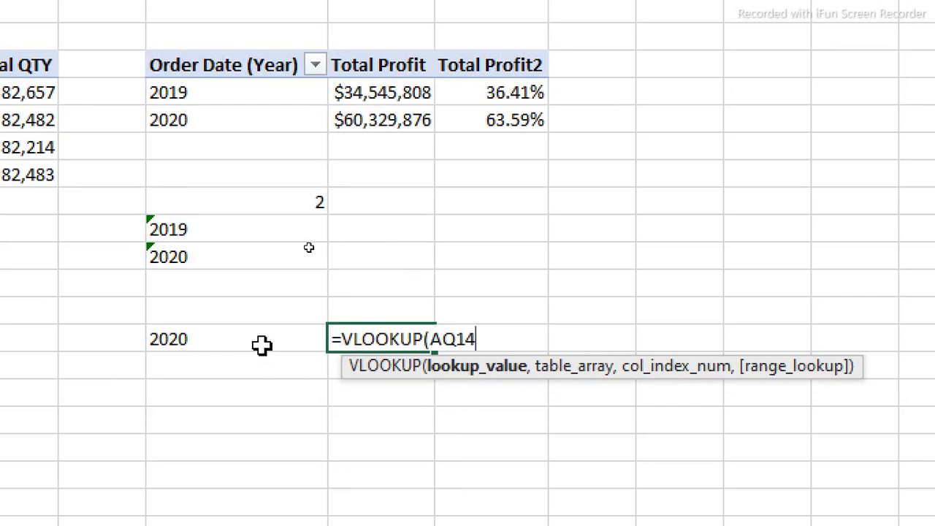
type(",")
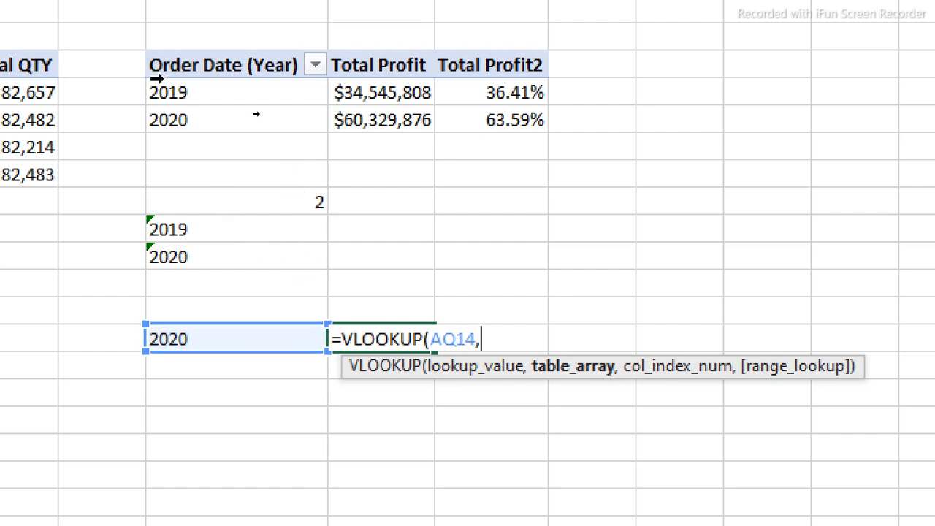
left_click_drag(203, 92, 455, 119)
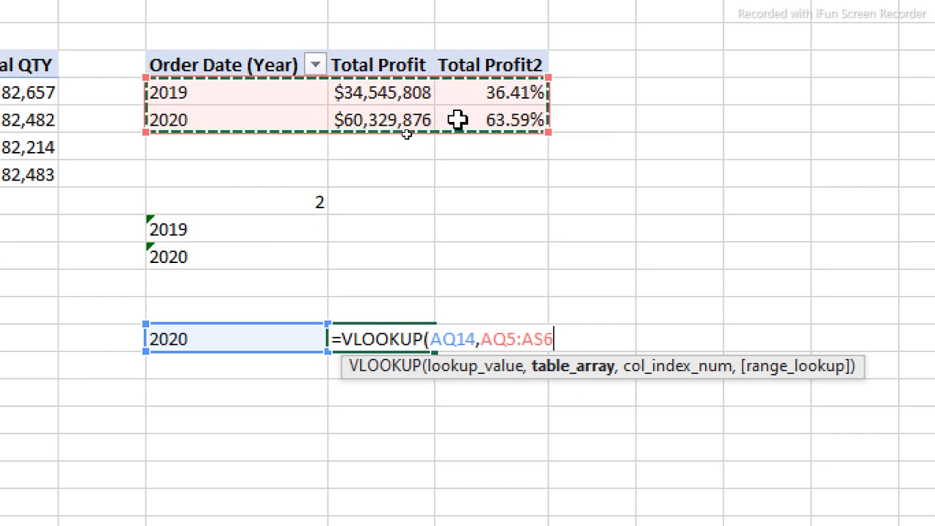
type(",")
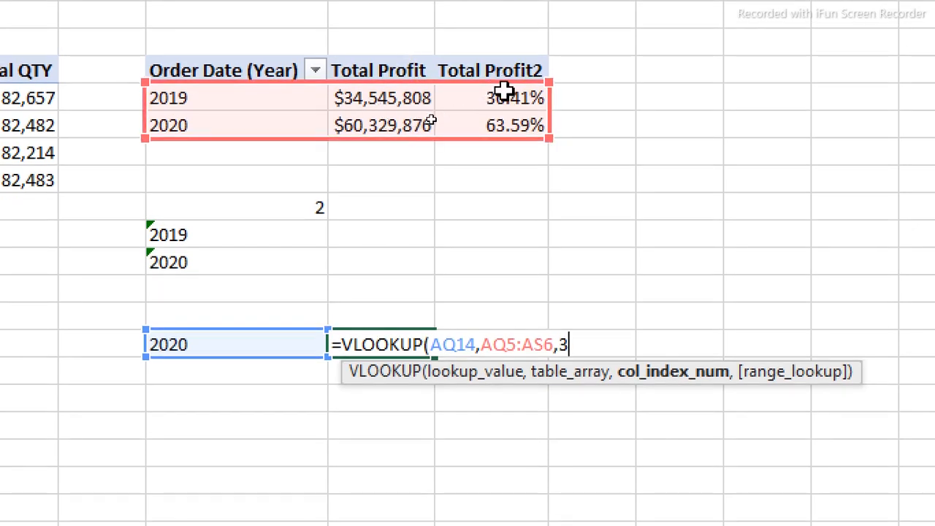
type("3,")
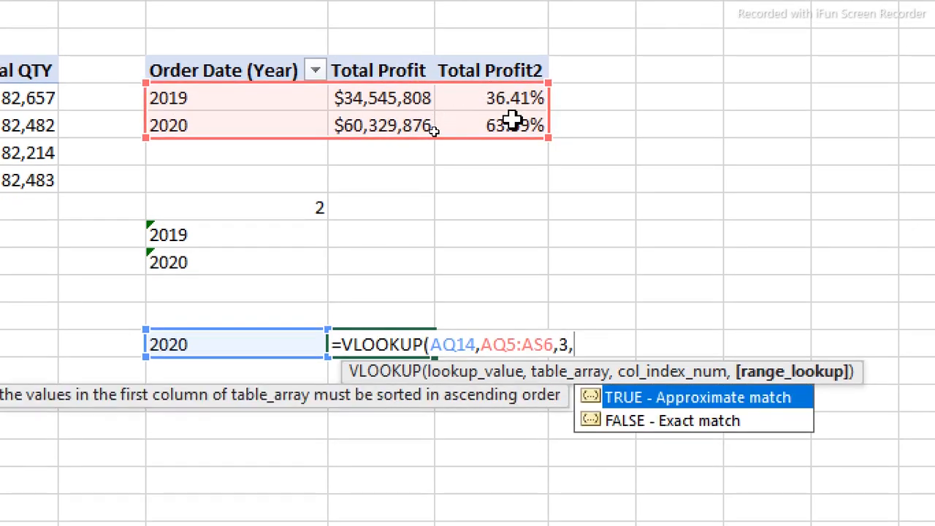
type("0)")
key("Return")
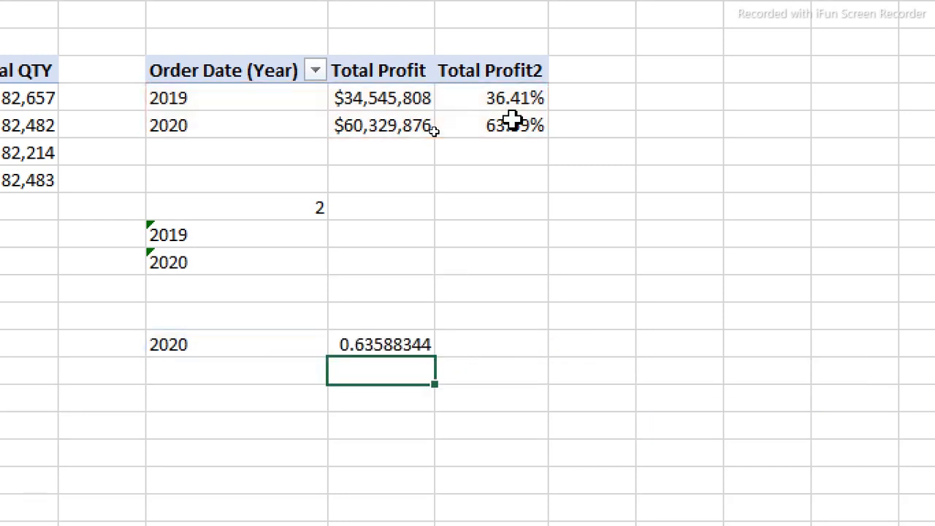
- Format cell AR14 as a percentage with 0 decimal places
left_click(375, 349)
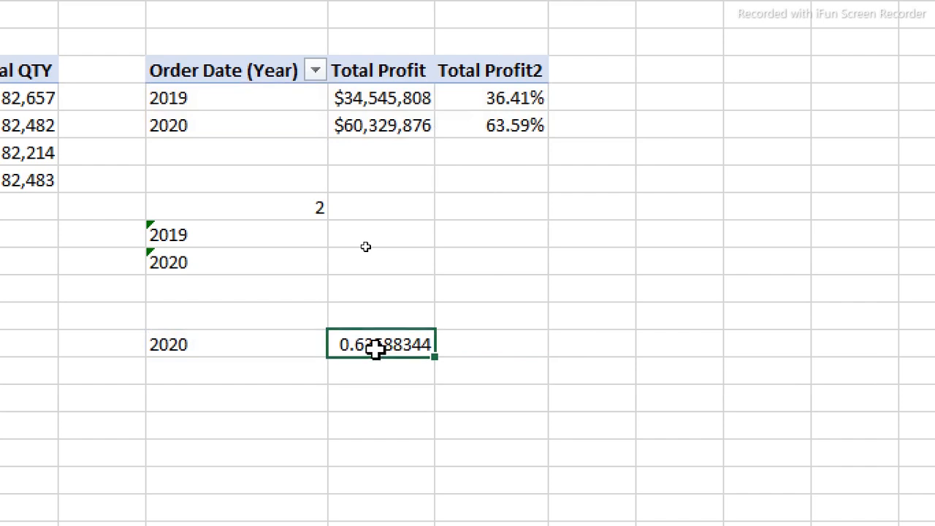
key("ctrl+1")
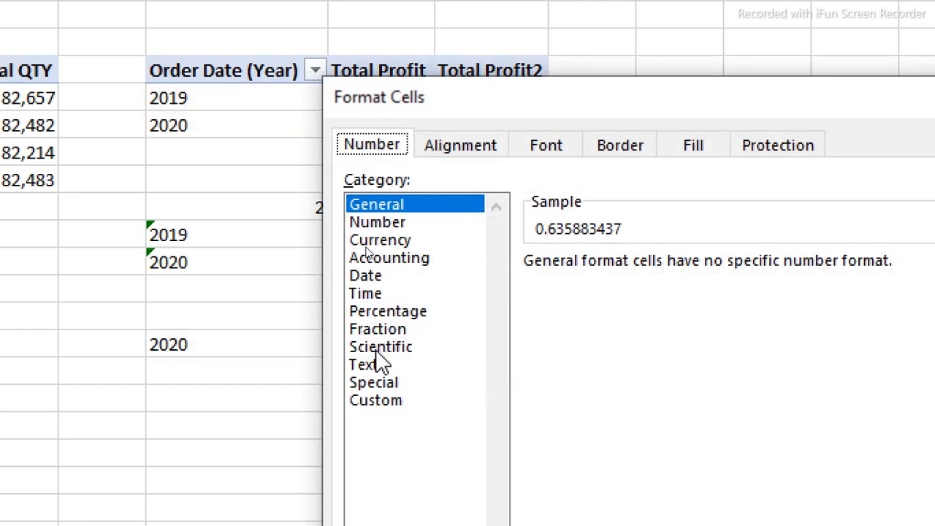
left_click(406, 313)
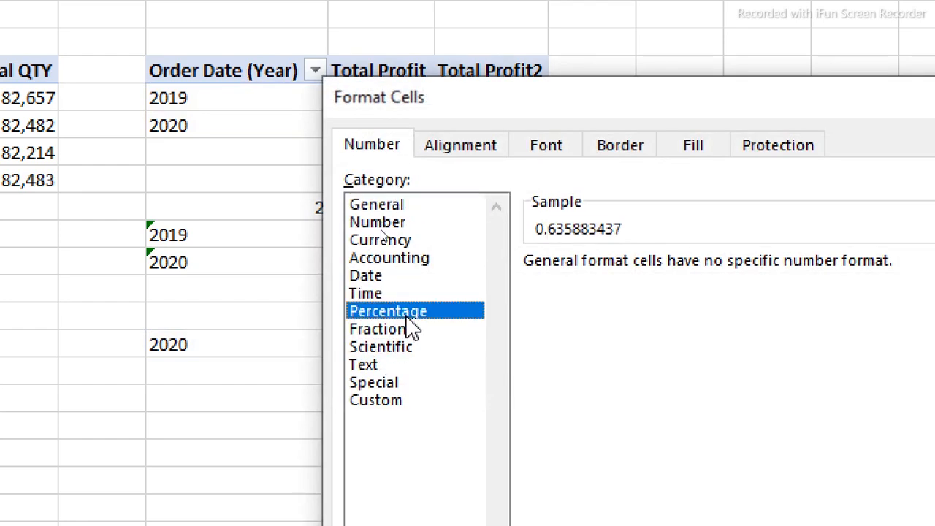
left_click_drag(667, 265, 638, 266)
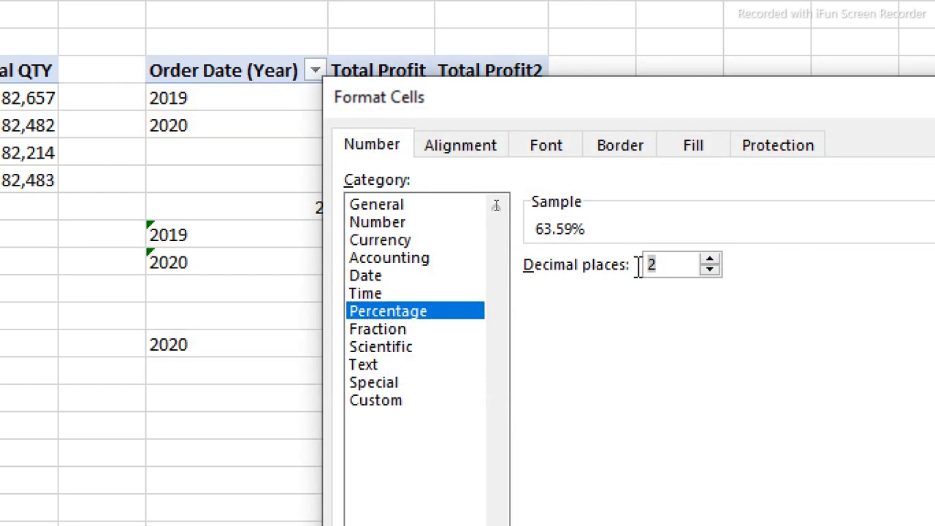
type("0")
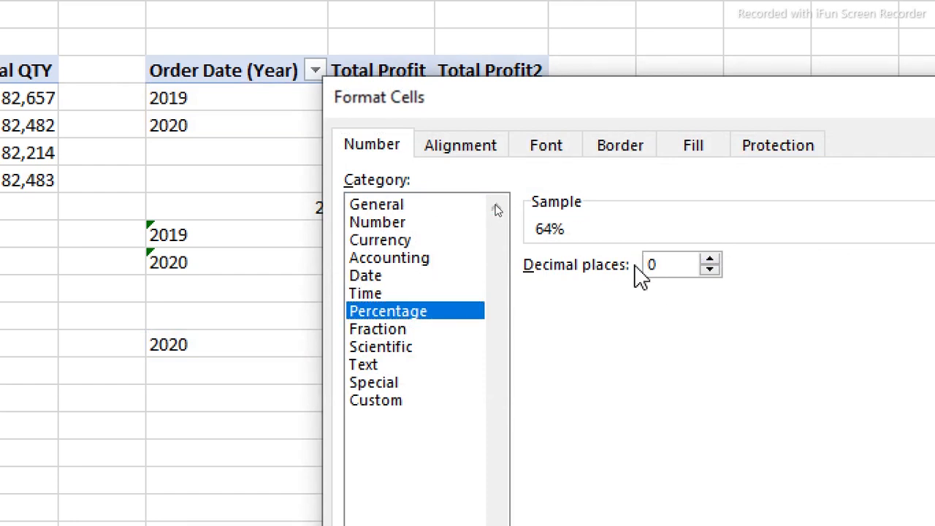
key("Return")
- Set the linked cell AQ9 to 1
left_click(493, 348)
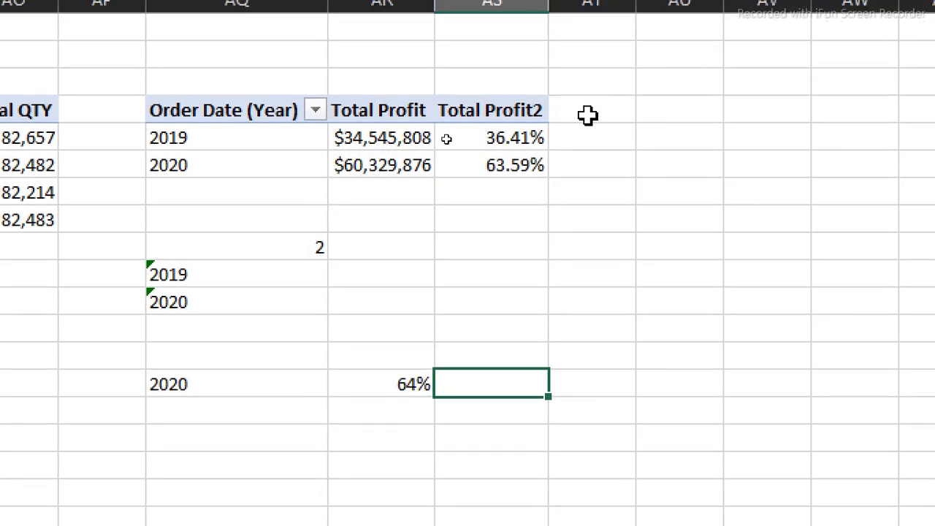
left_click(317, 253)
type("1")
key("Return")
- Enter the remainder formula =100%-AR14 in cell AS14
left_click(522, 385)
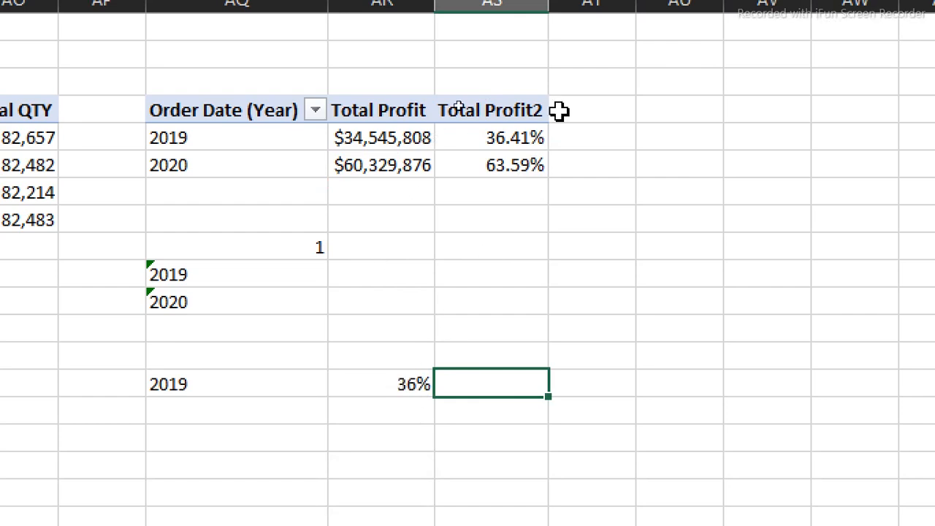
type("=1")
key("BackSpace")
type("1")
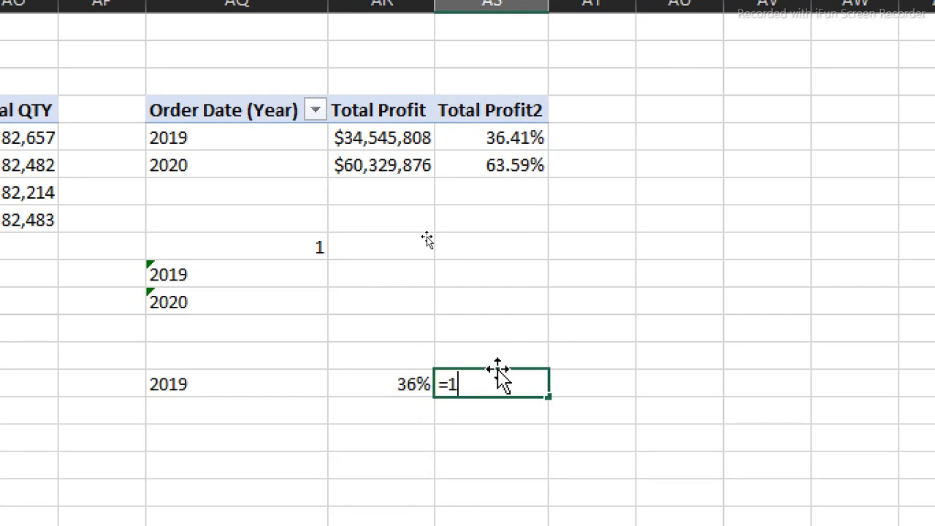
type("00%-")
left_click(393, 377)
key("Return")
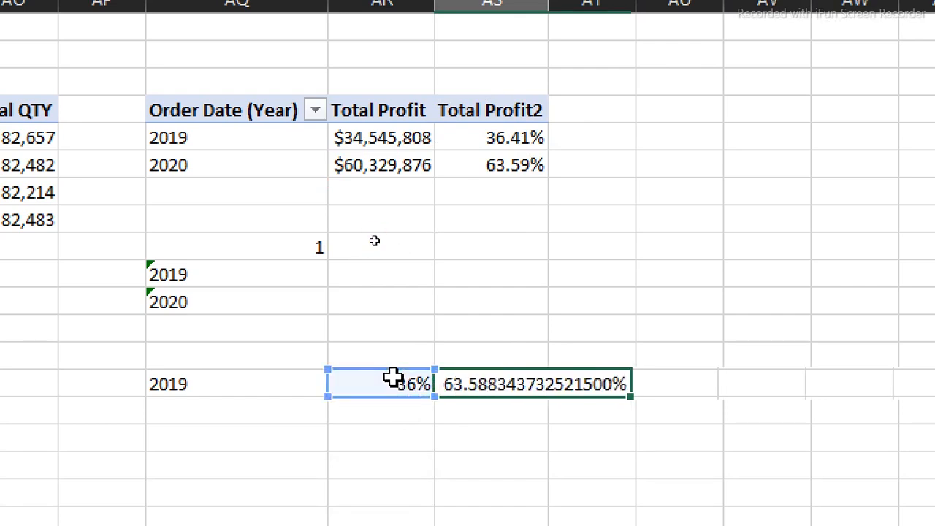
- Copy the percentage format of AR14 onto AS14 with Format Painter
left_click(452, 384)
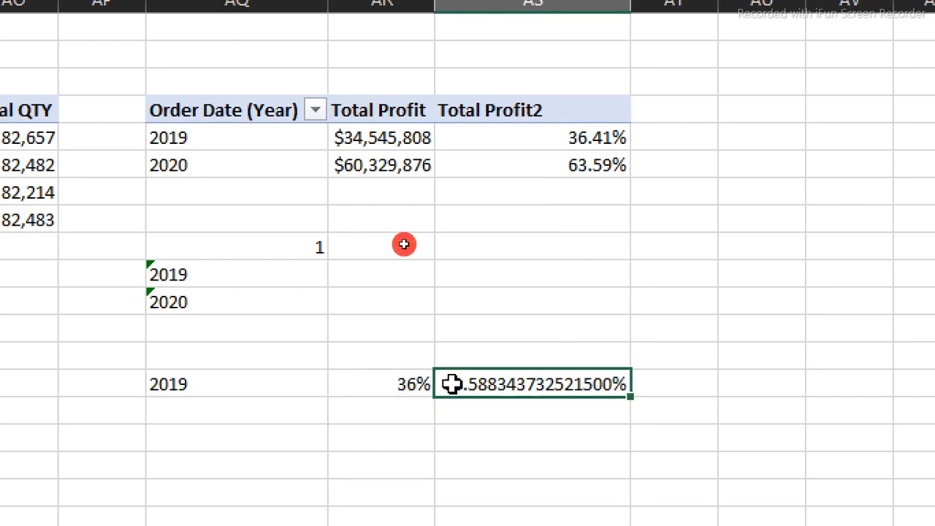
left_click(420, 384)
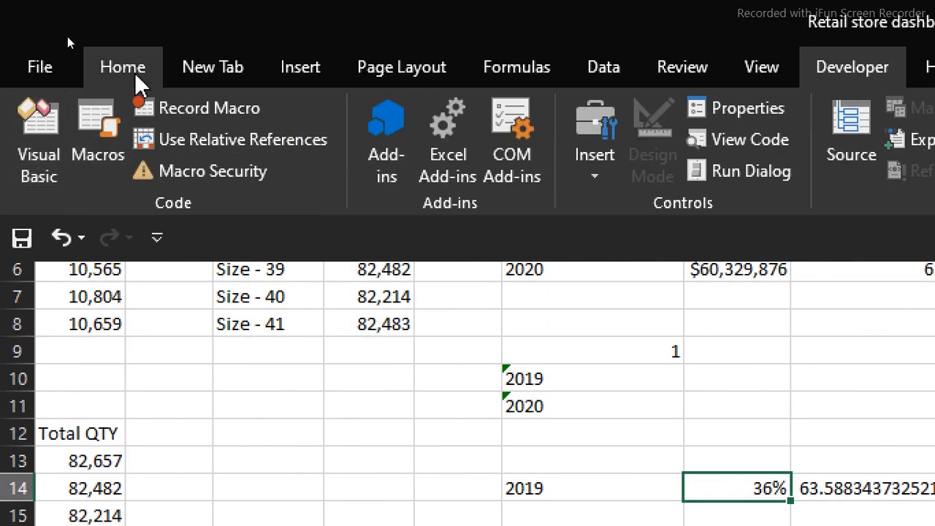
left_click(135, 77)
left_click(86, 172)
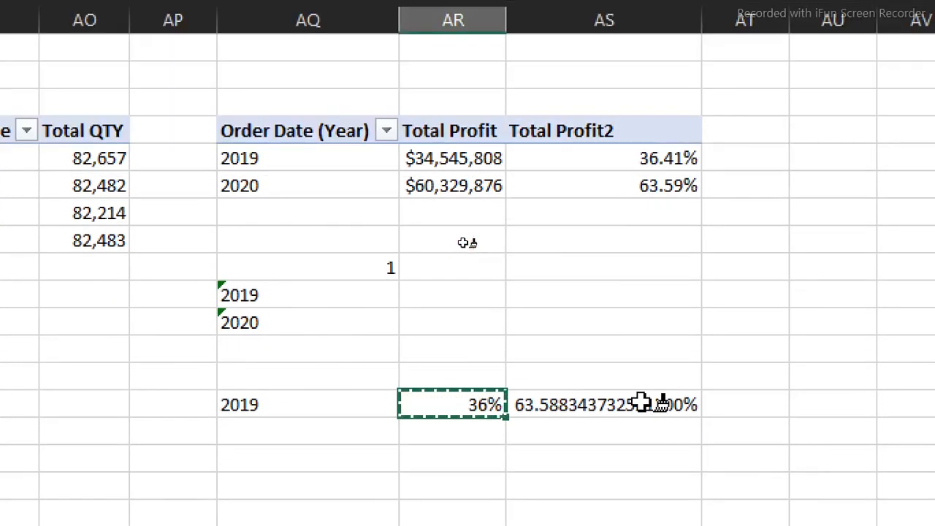
left_click(641, 402)
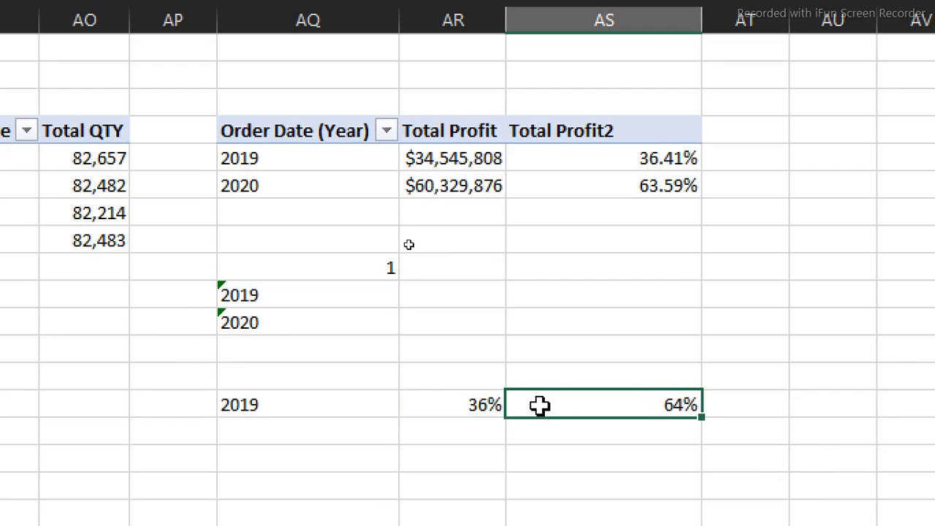
- Insert a doughnut chart from cells AQ14:AS14 and move it away from the source cells
left_click_drag(299, 409, 565, 407)
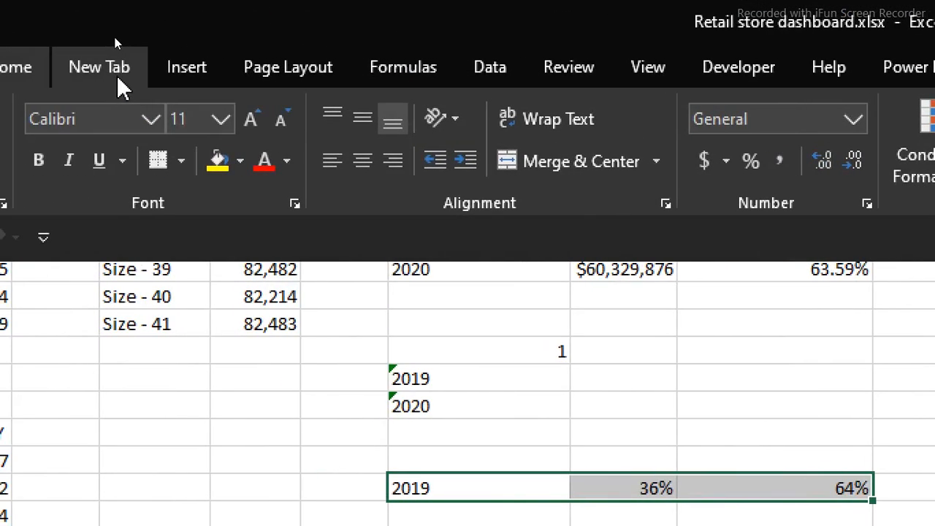
left_click(215, 71)
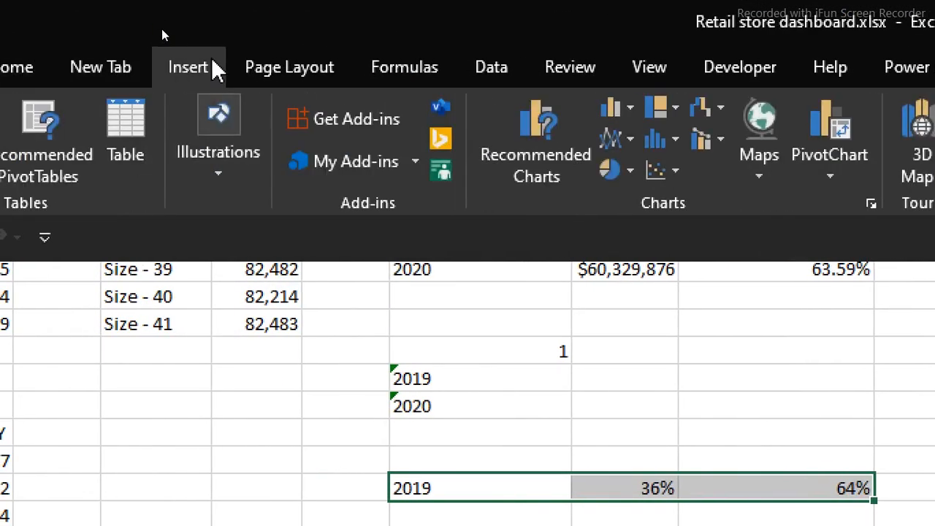
left_click(626, 173)
left_click(645, 459)
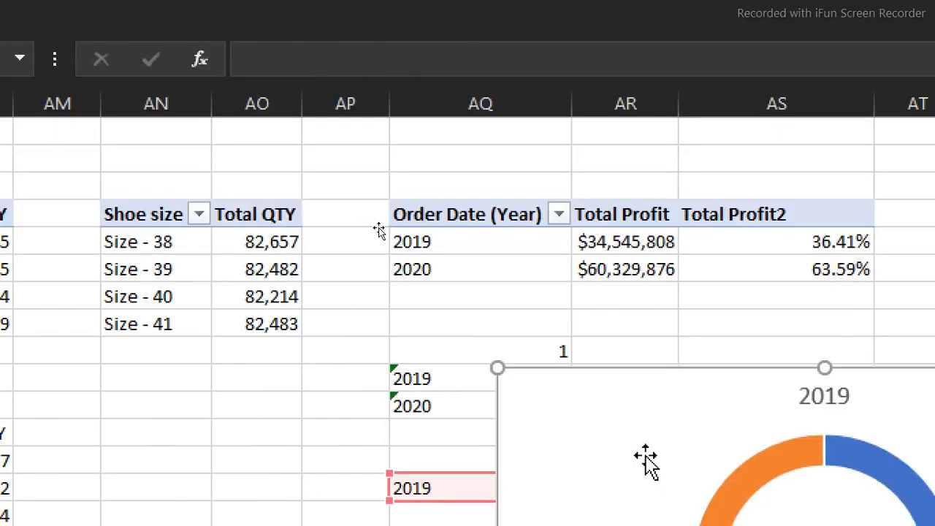
left_click_drag(760, 375, 244, 159)
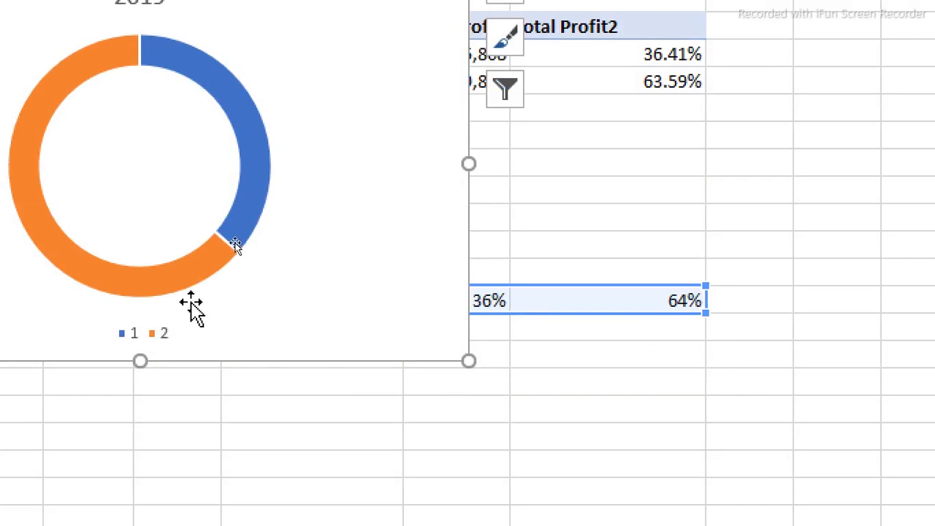
- Open the fill and border formatting options for the doughnut chart's data series
double_click(174, 285)
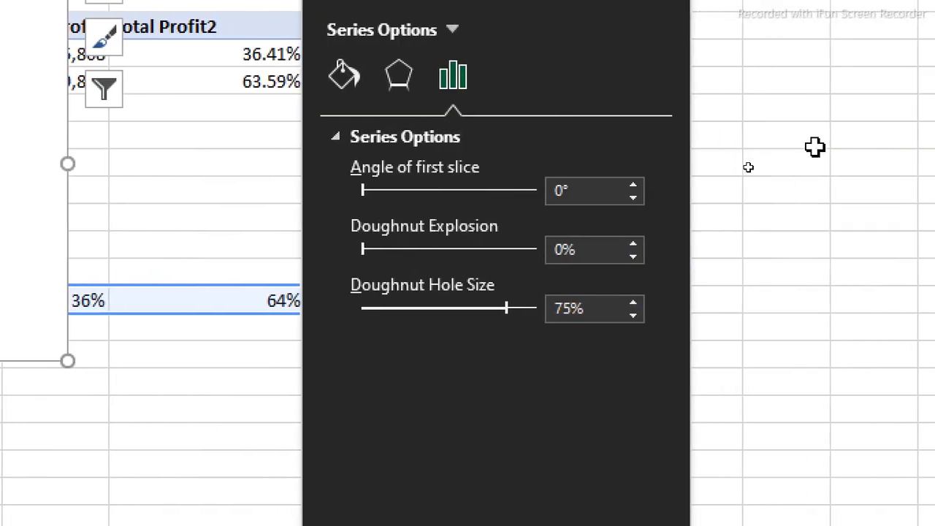
left_click(720, 75)
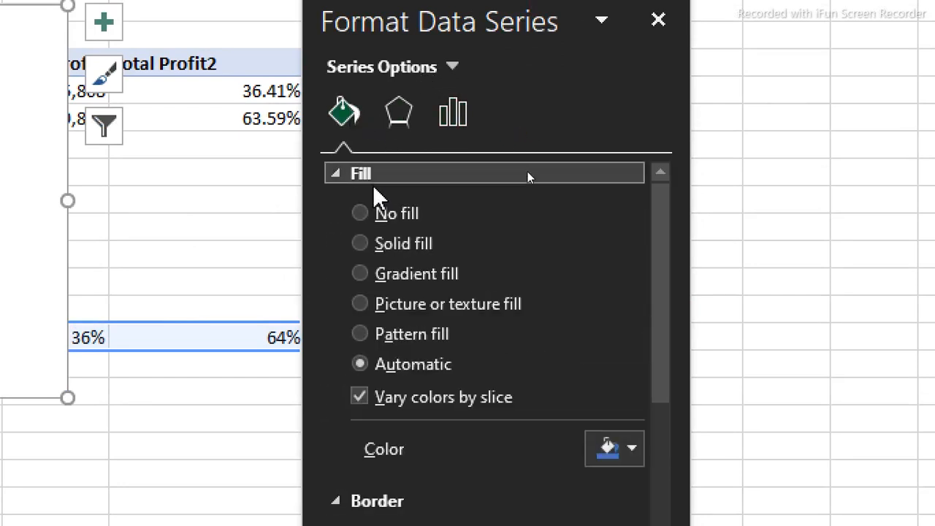
left_click(377, 214)
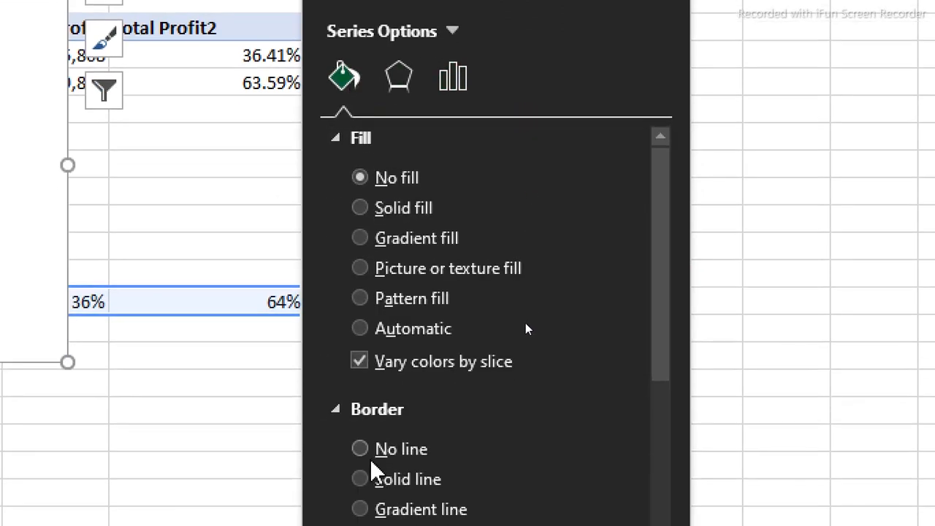
left_click(361, 486)
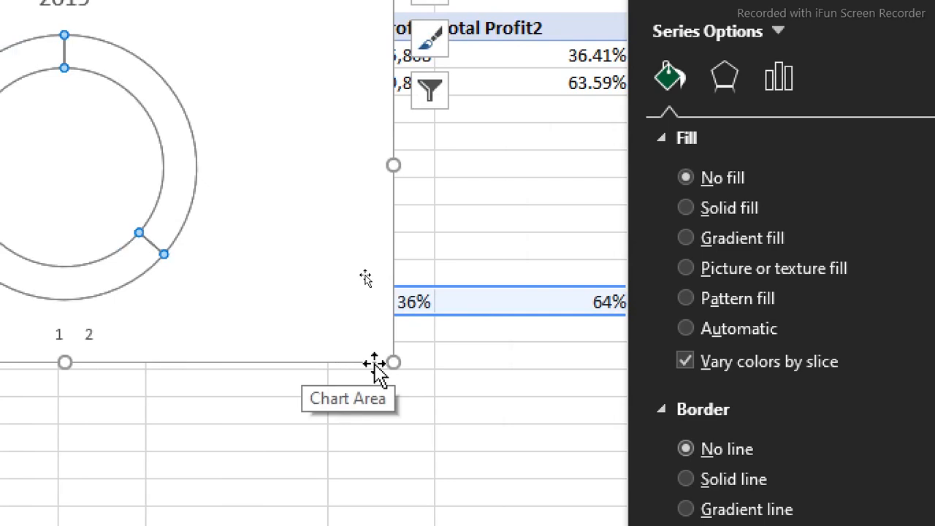
key("ctrl+z")
key("ctrl+z")
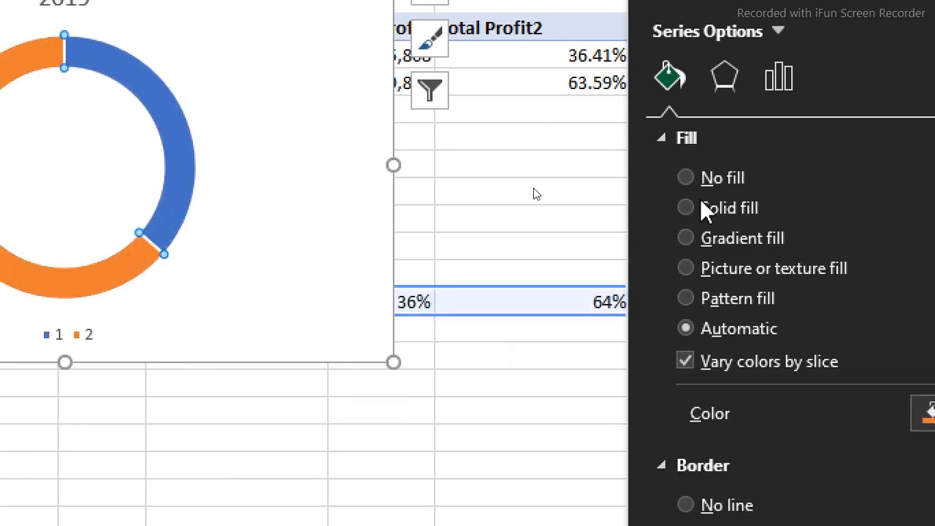
- Give the 64% slice of the doughnut no fill and delete the chart's legend and title
left_click(712, 178)
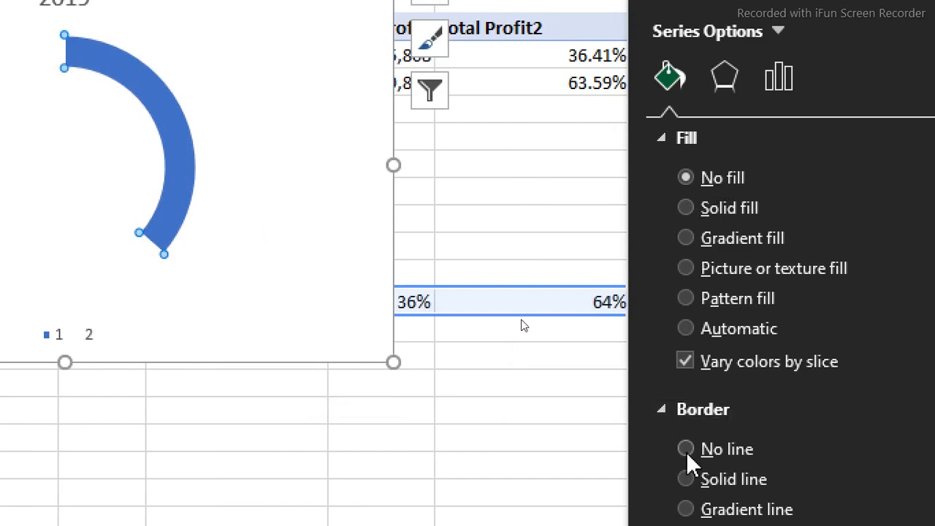
left_click(63, 340)
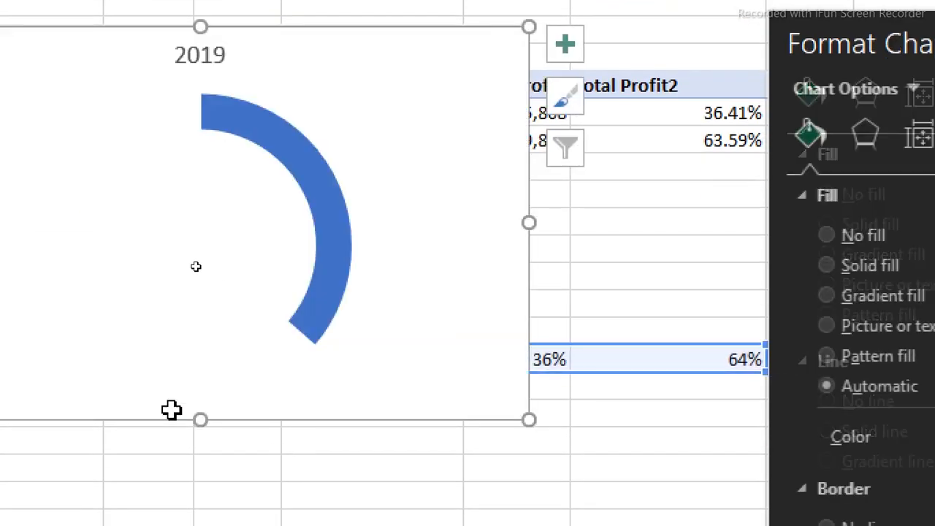
left_click(209, 95)
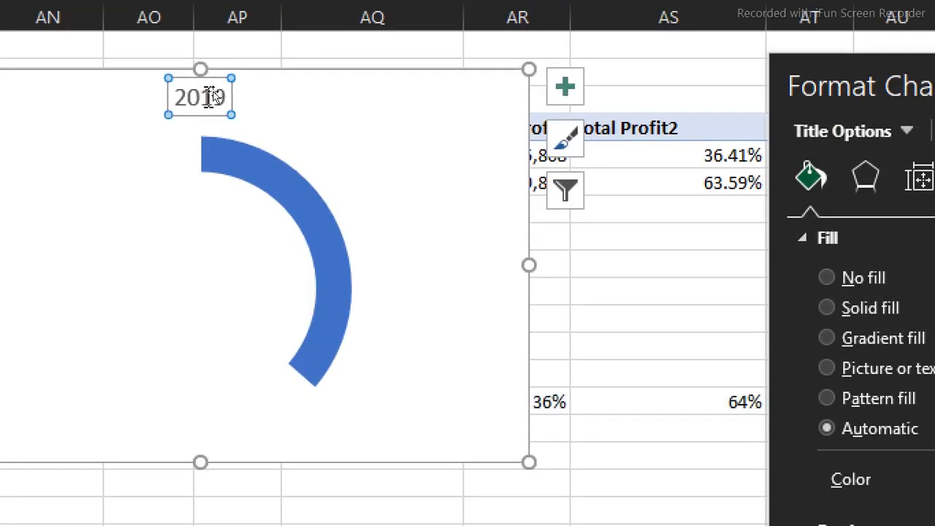
key("Delete")
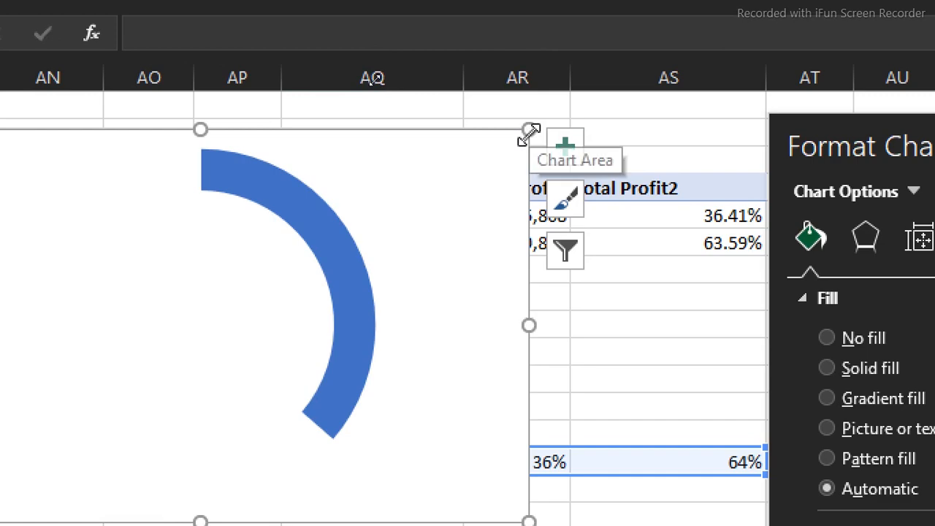
- Shrink the doughnut chart to a small, narrower frame around the remaining blue arc
left_click_drag(528, 70, 376, 188)
left_click_drag(376, 249, 269, 319)
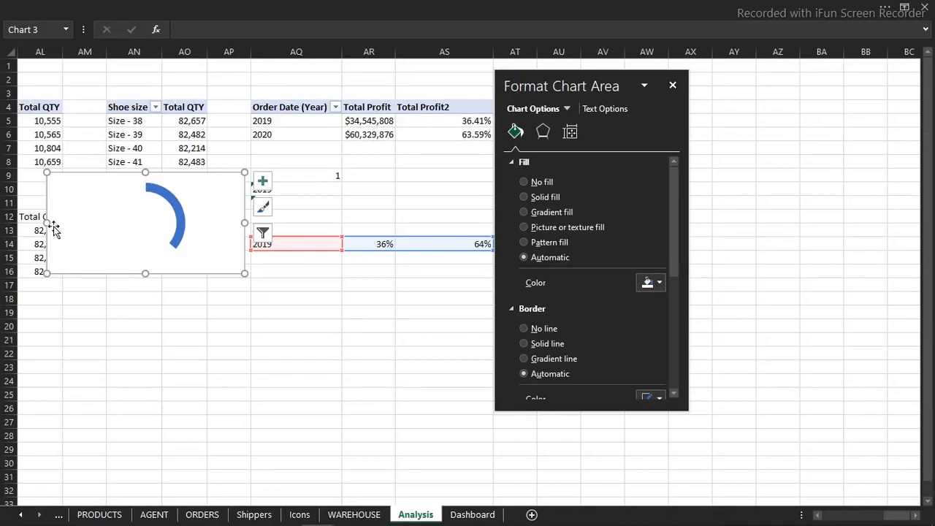
left_click_drag(47, 223, 100, 226)
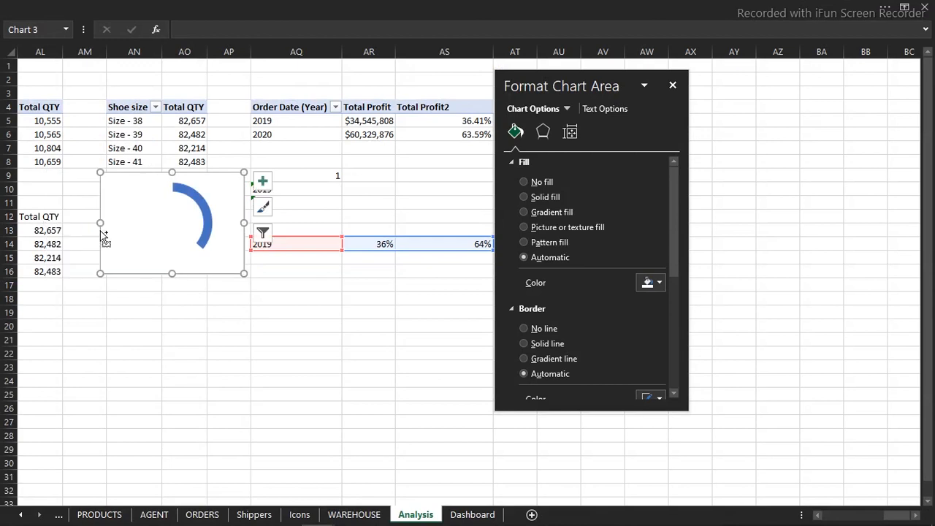
- Move the doughnut chart from the Analysis sheet to the Dashboard sheet's card below the Shoes Sizes column chart
key("Delete")
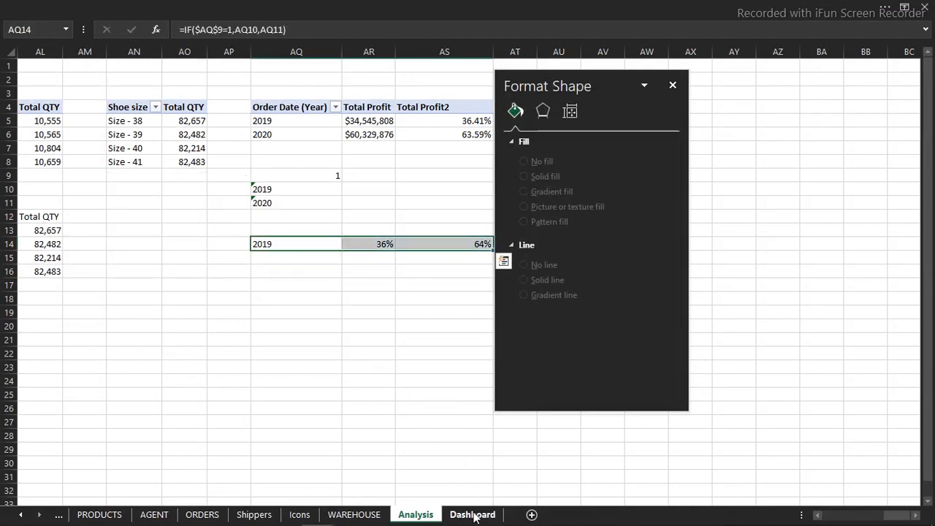
left_click(472, 514)
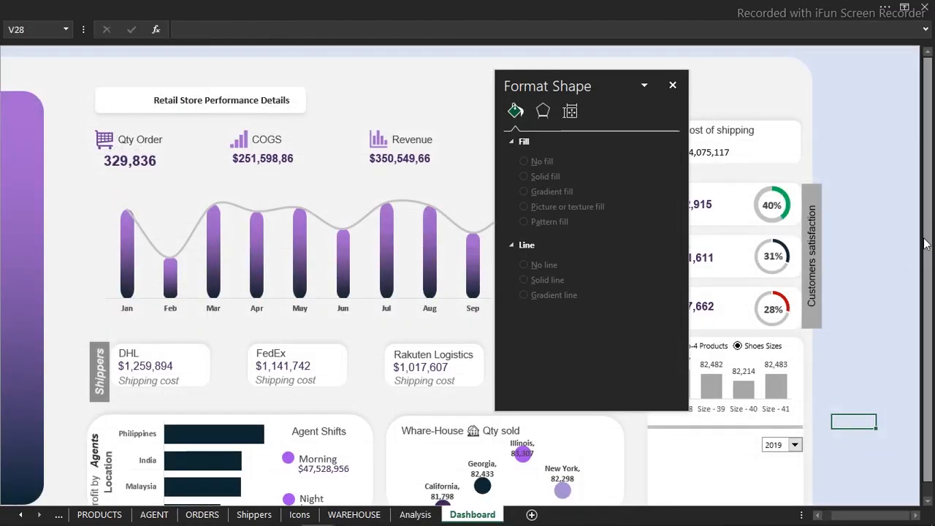
scroll(925, 278, "down", 1)
left_click(868, 326)
key("Down")
key("Down")
key("Down")
key("Down")
key("Down")
key("Down")
key("Down")
key("Down")
key("Down")
key("Down")
key("Down")
key("Down")
key("Down")
key("Down")
key("Down")
key("Down")
key("Down")
key("Down")
key("Down")
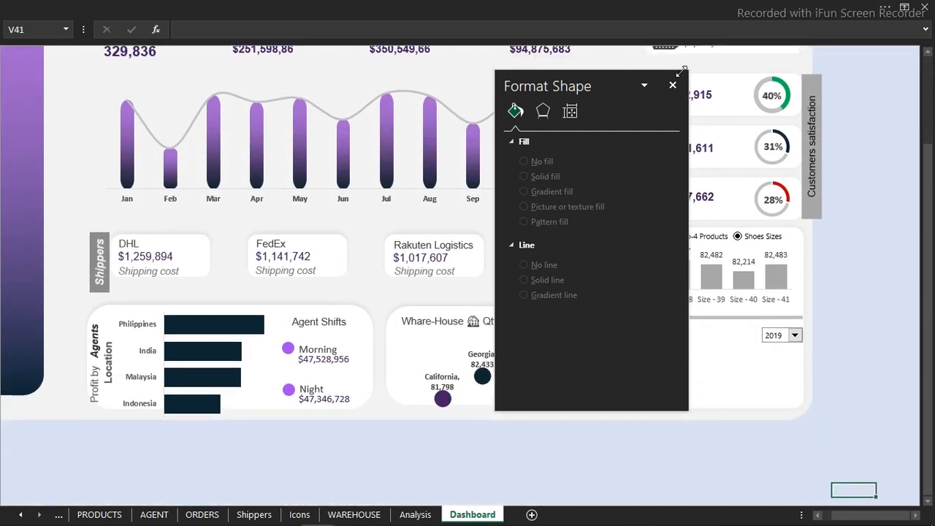
left_click_drag(618, 79, 348, 89)
key("ctrl+v")
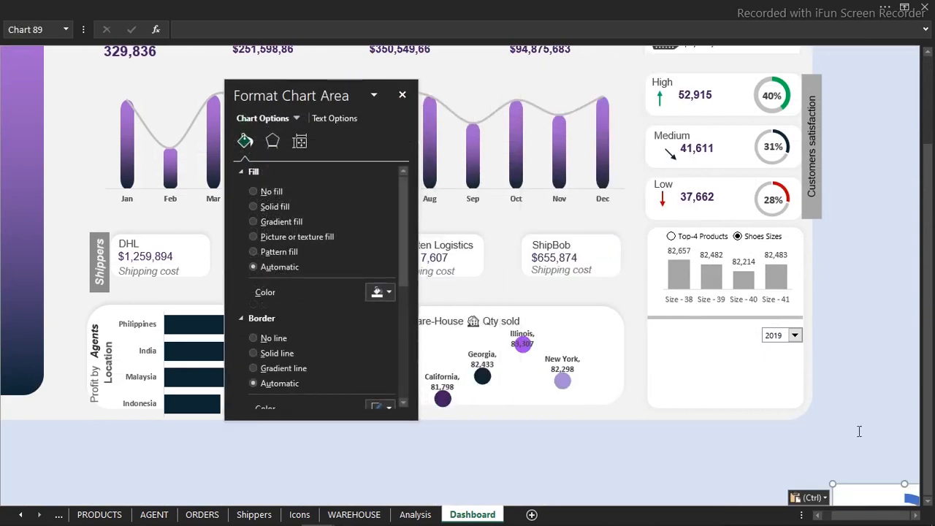
left_click_drag(847, 485, 672, 334)
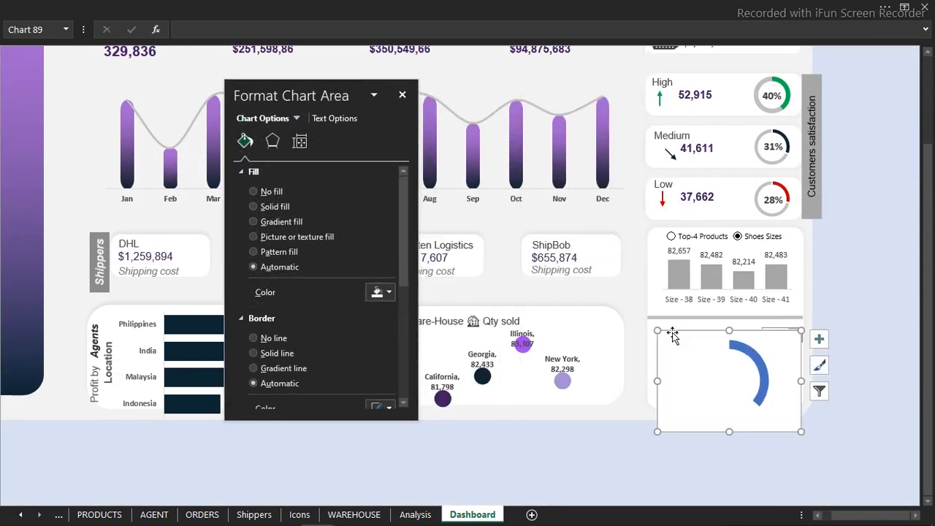
- Set the doughnut chart area to no fill and no border line
left_click(254, 191)
left_click(254, 310)
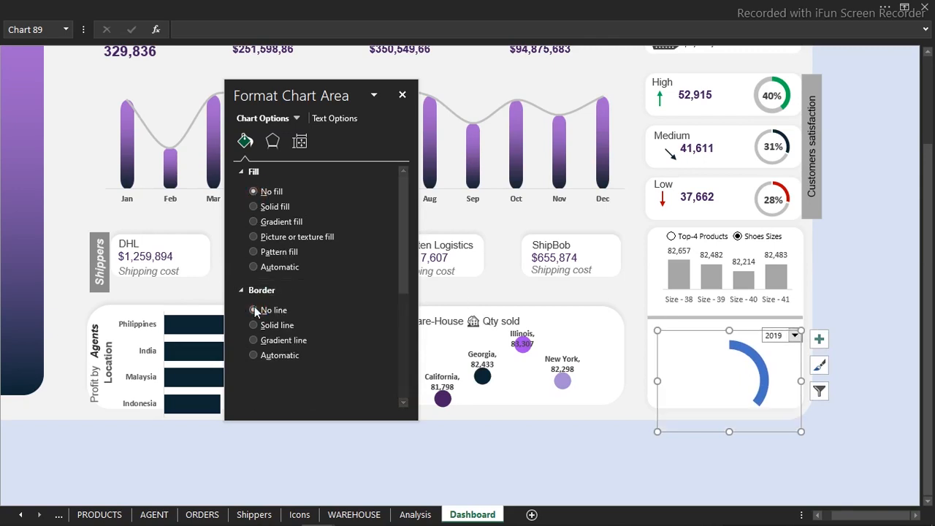
- Reduce the doughnut chart further and position it inside the card, clear of the year drop-down
left_click_drag(800, 431, 764, 400)
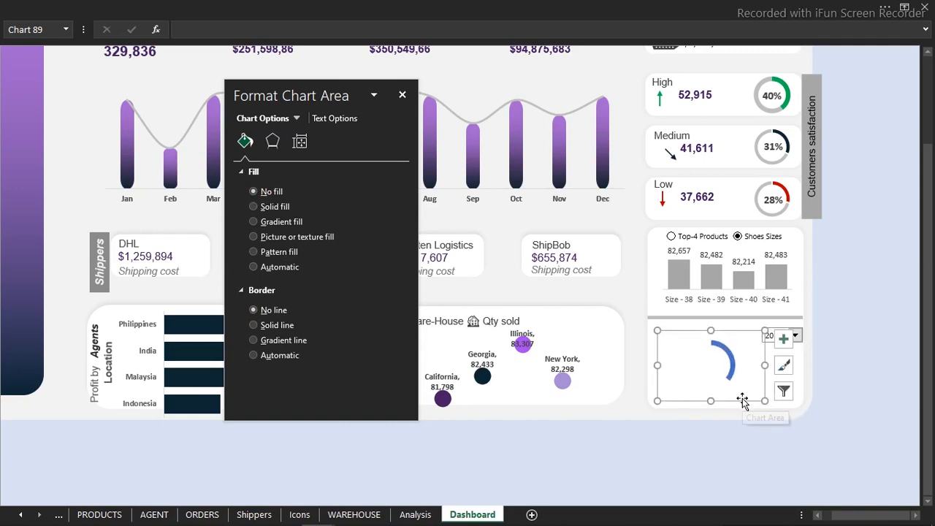
left_click(743, 406)
left_click(743, 407)
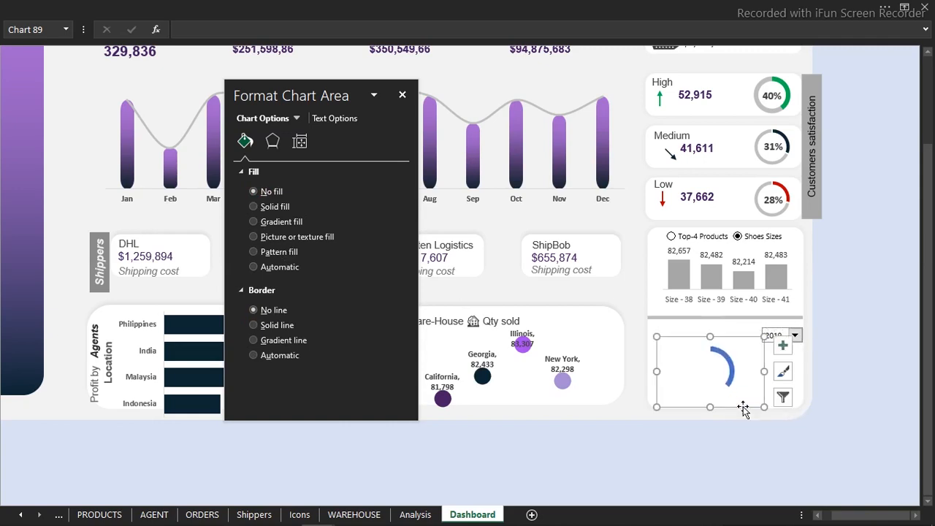
left_click(742, 406)
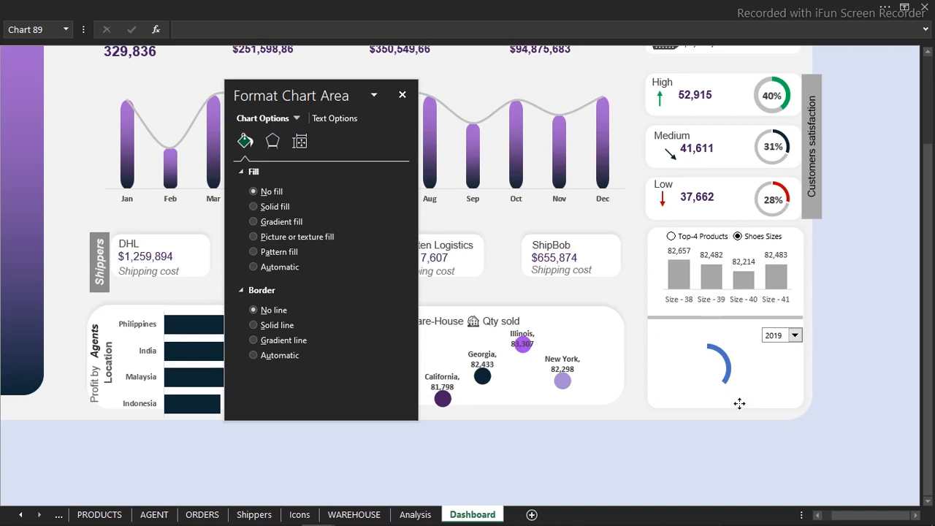
left_click(740, 403)
left_click(629, 459)
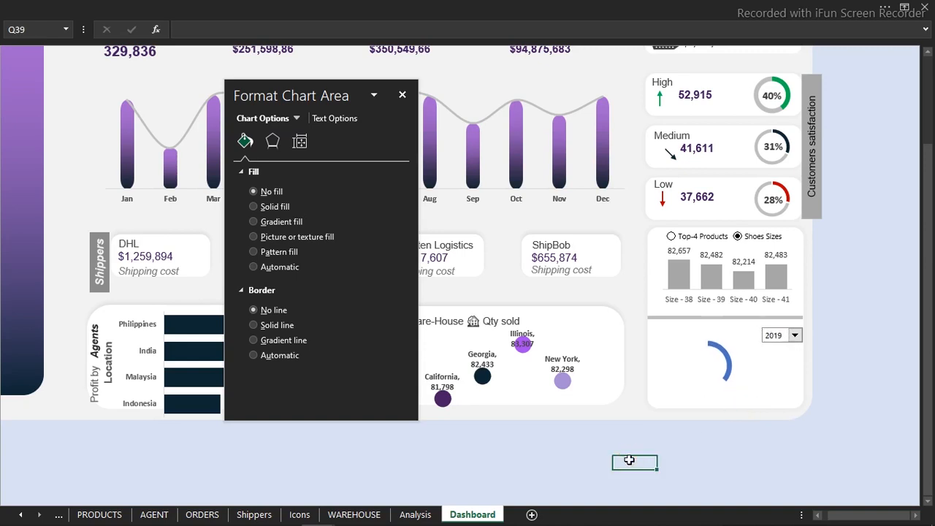
- Draw a circle with the Oval shape and fit it inside the doughnut arc on the card
left_click(210, 10)
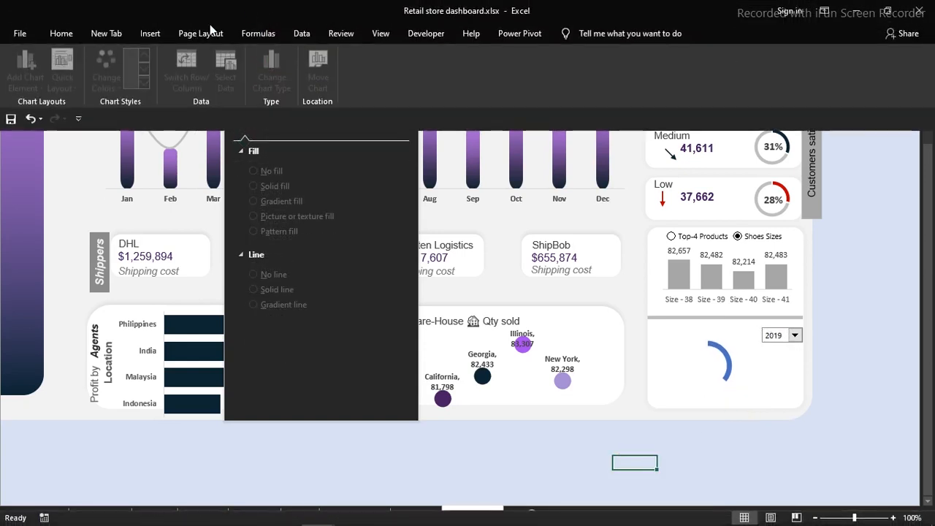
left_click(154, 35)
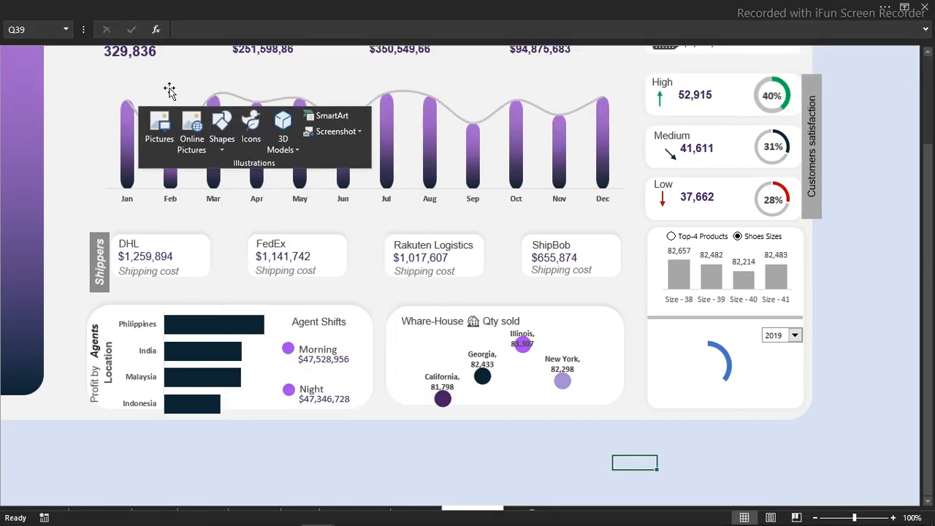
left_click(221, 139)
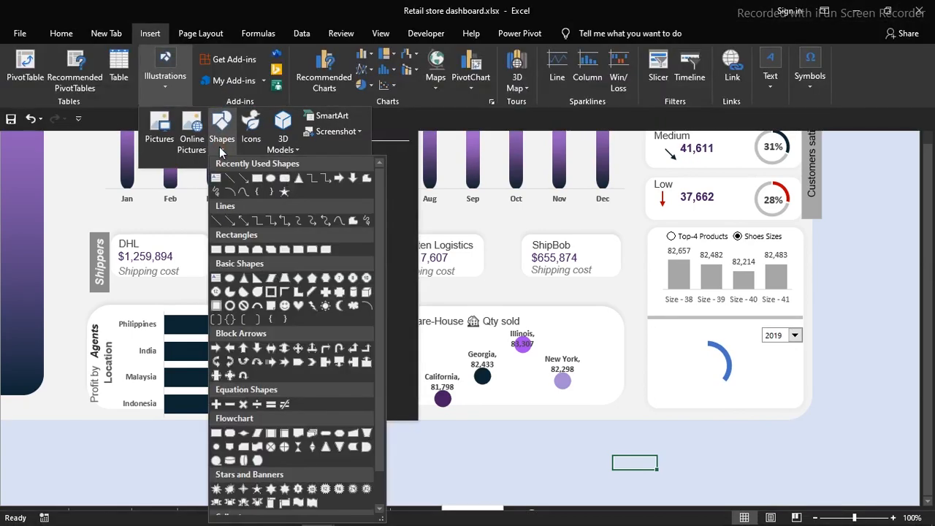
left_click(271, 182)
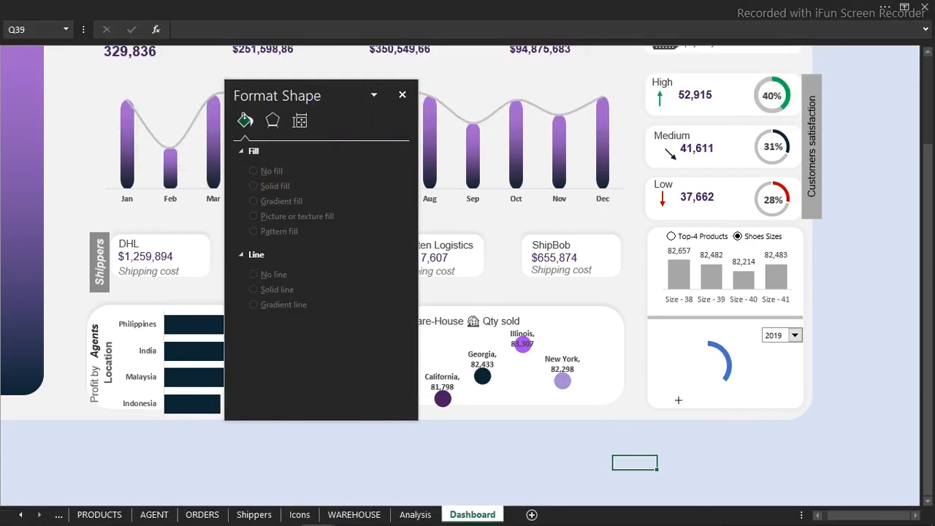
mouse_move(651, 423)
left_mouse_down()
mouse_move(677, 454)
mouse_move(679, 491)
mouse_move(655, 411)
mouse_move(662, 370)
mouse_move(711, 271)
mouse_move(682, 251)
mouse_move(705, 274)
left_mouse_up()
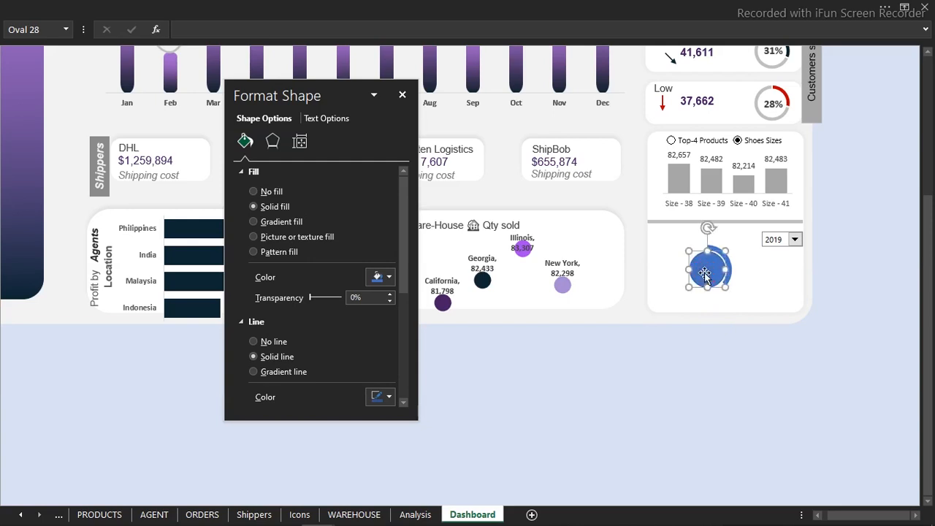
left_click(898, 339)
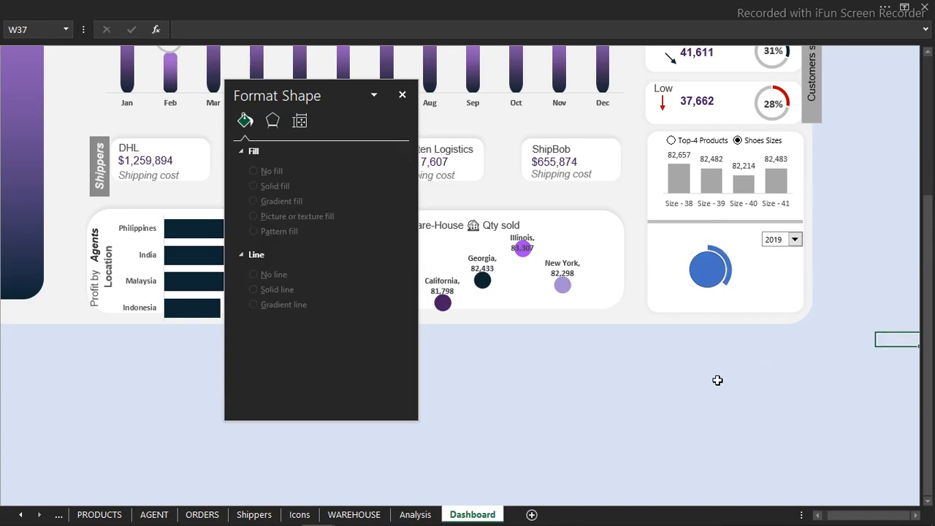
- Compare the profit ring with the finished reference dashboard, and return to the working workbook
left_click(653, 378)
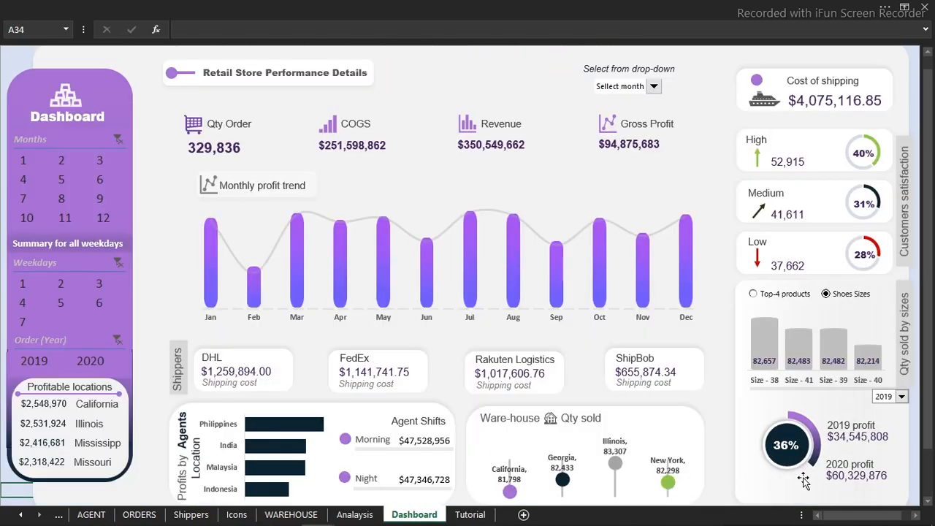
mouse_move(512, 522)
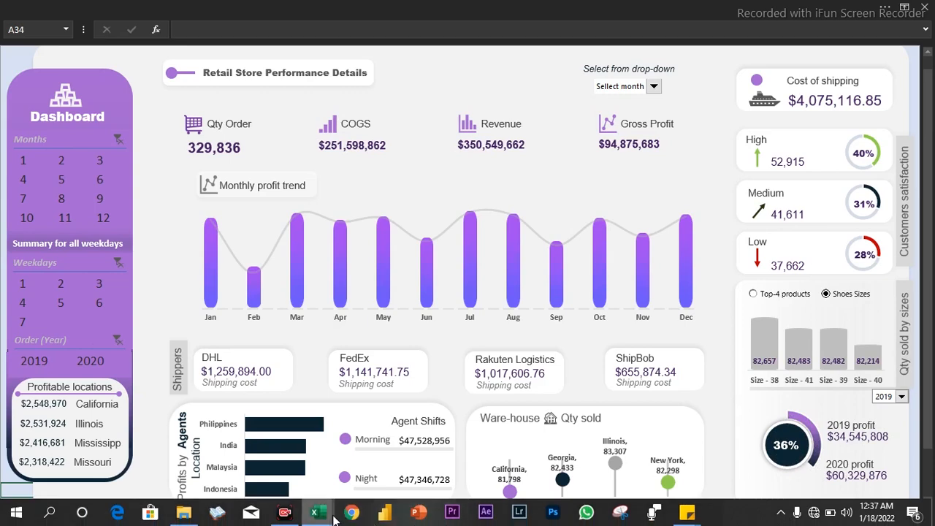
mouse_move(334, 518)
left_click(365, 467)
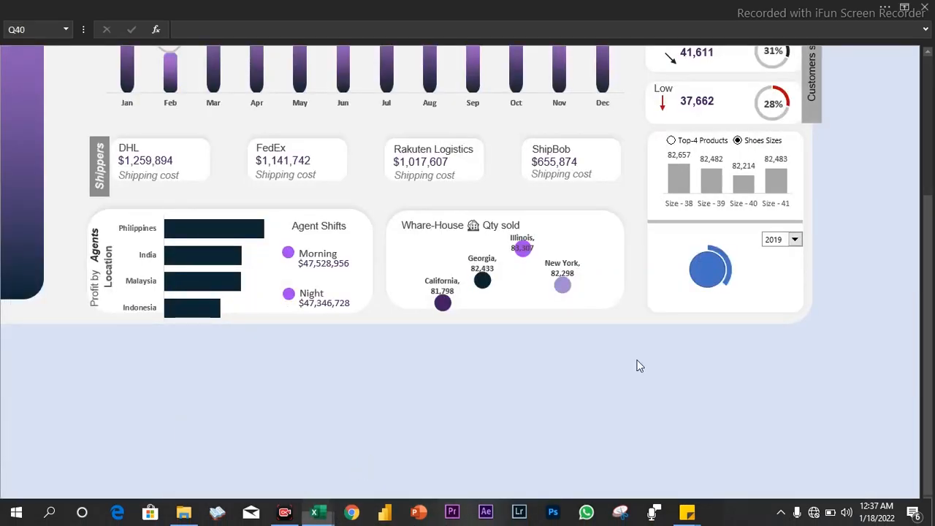
- Shrink the central circle slightly inside the profit arc and fill it with the recent dark navy colour
left_click(707, 278)
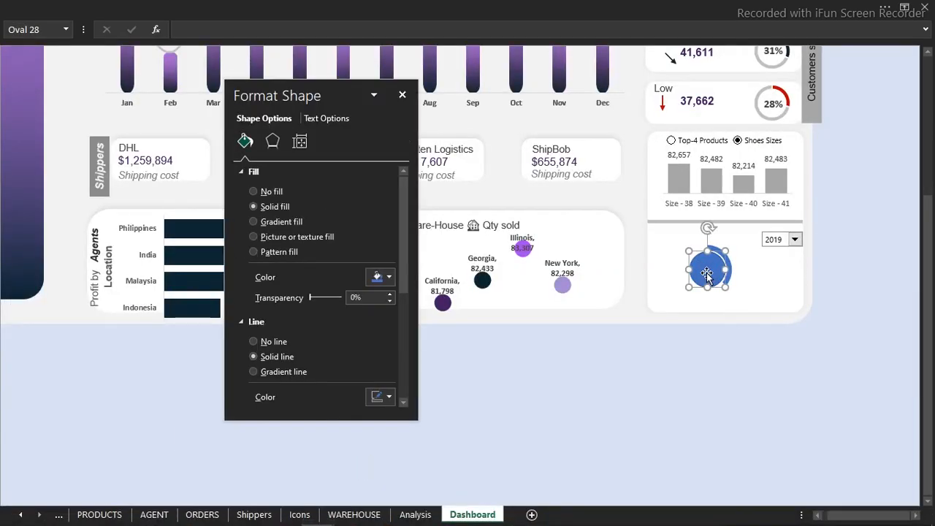
left_click_drag(726, 250, 722, 256)
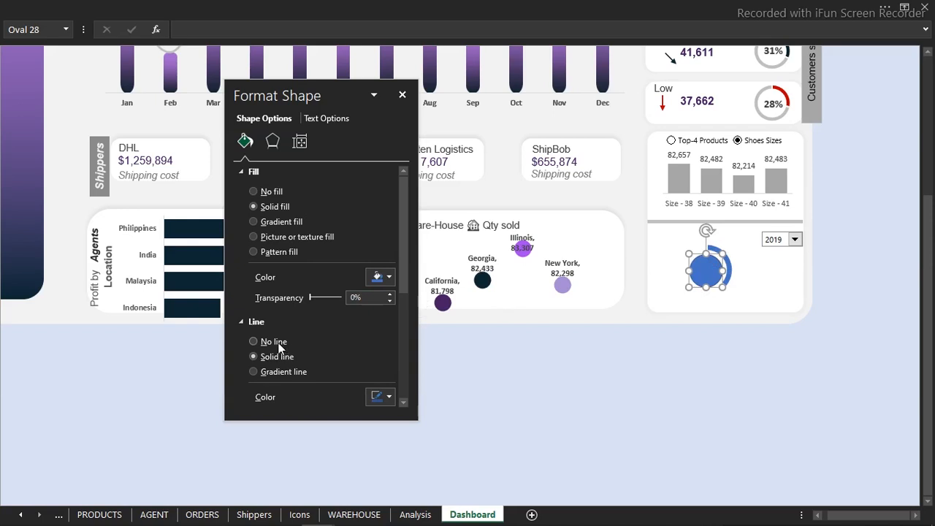
left_click(386, 278)
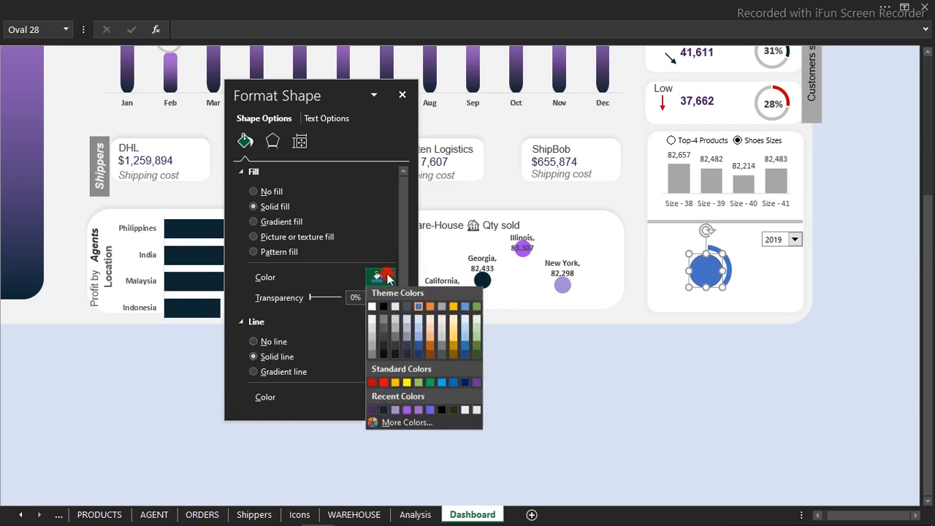
left_click(385, 412)
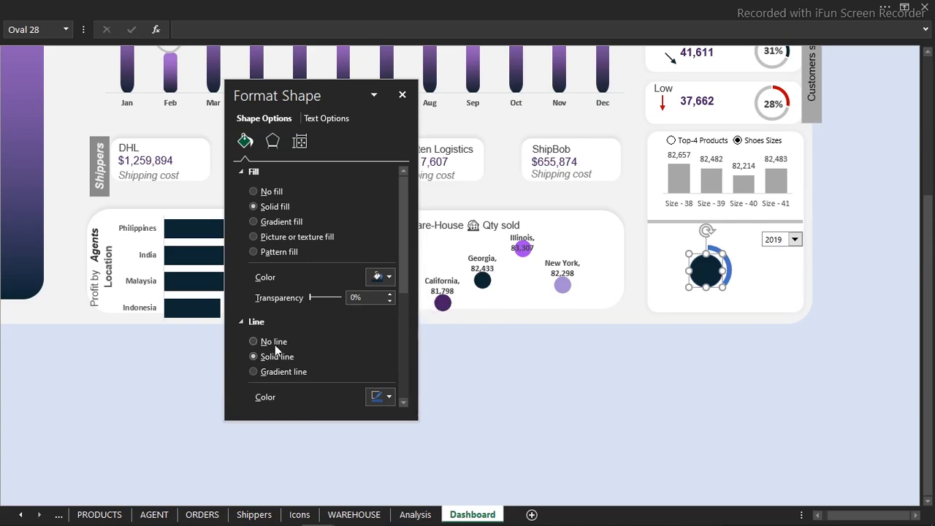
- Give the circle a light grey outline 3.5 pt wide and enlarge the circle slightly within the arc
left_click_drag(404, 273, 401, 317)
left_click(387, 307)
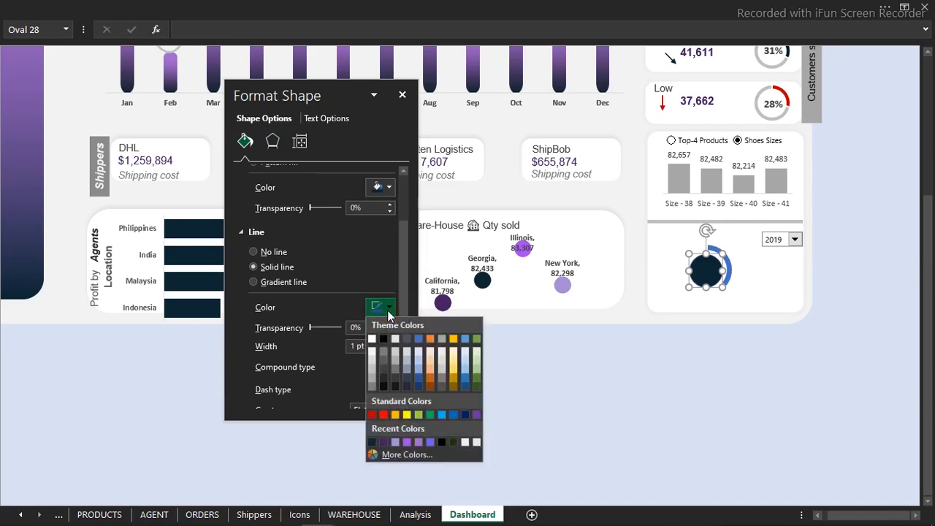
left_click(376, 357)
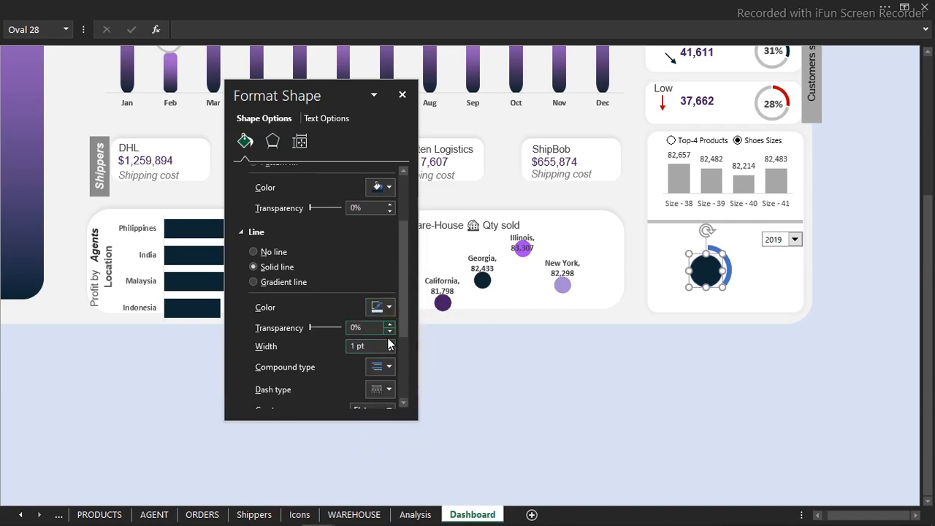
left_click(387, 343)
left_click(387, 343)
left_click(387, 342)
left_click(388, 343)
left_click(388, 342)
left_click(389, 343)
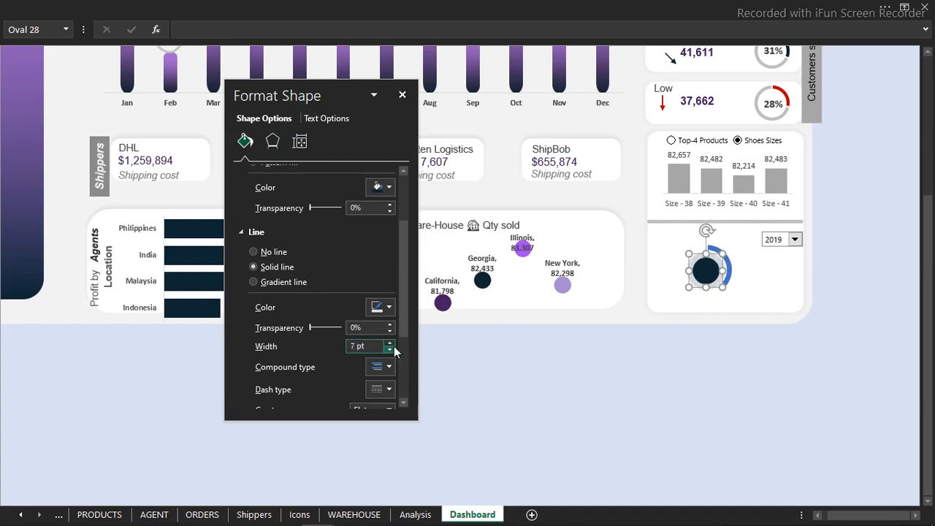
left_click(390, 354)
left_click(390, 354)
left_click(390, 354)
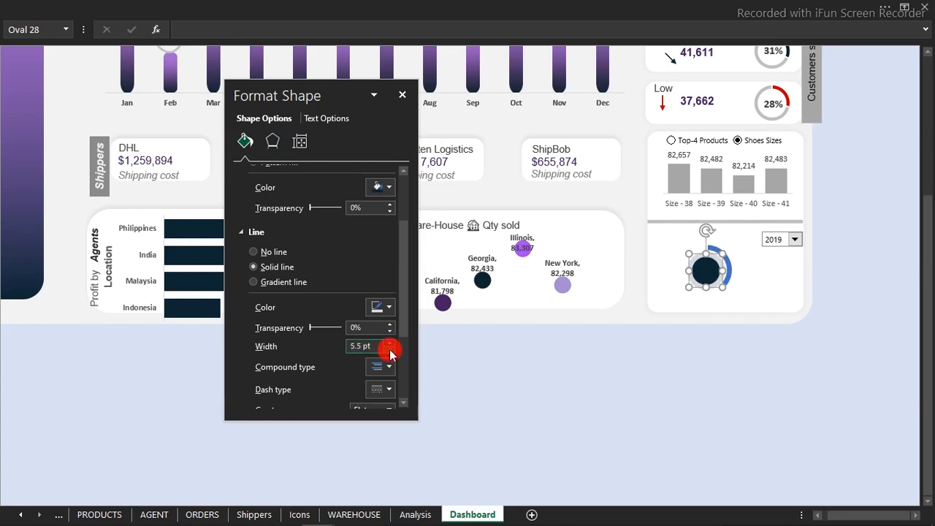
left_click(390, 354)
left_click(390, 353)
left_click(390, 353)
left_click(390, 353)
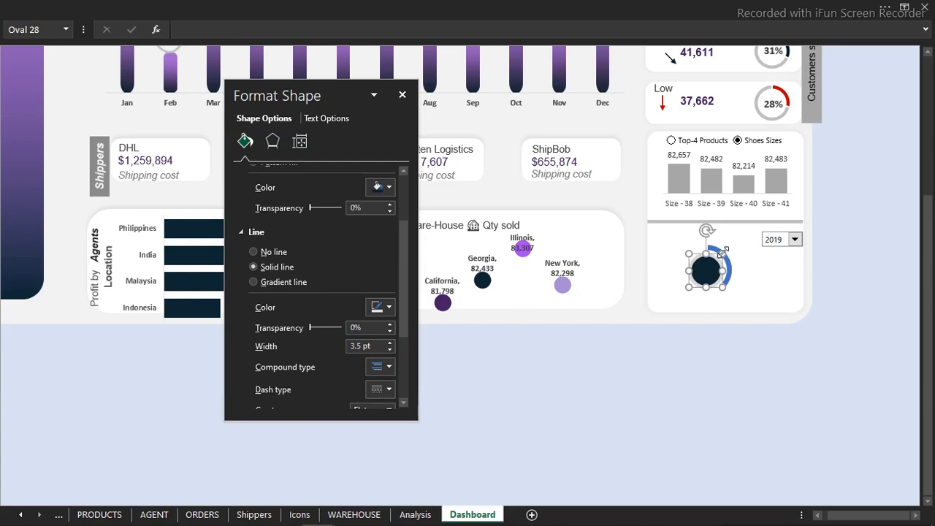
left_click_drag(723, 252, 727, 249)
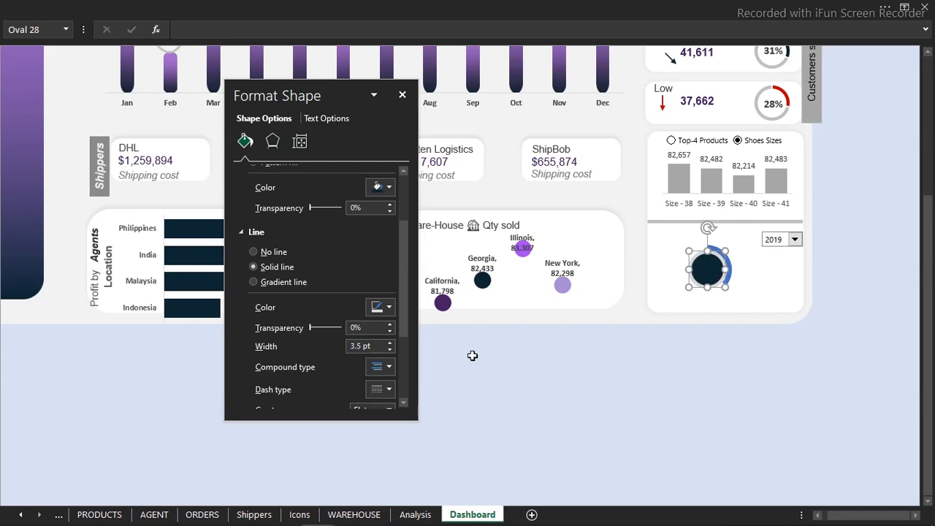
left_click(679, 394)
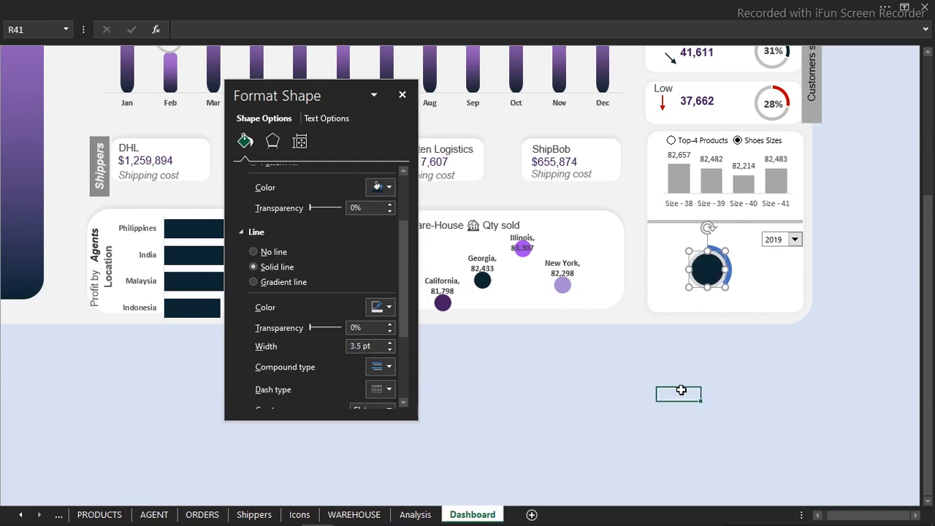
- Try a gradient fill on the whole doughnut series, and undo it
left_click(732, 267)
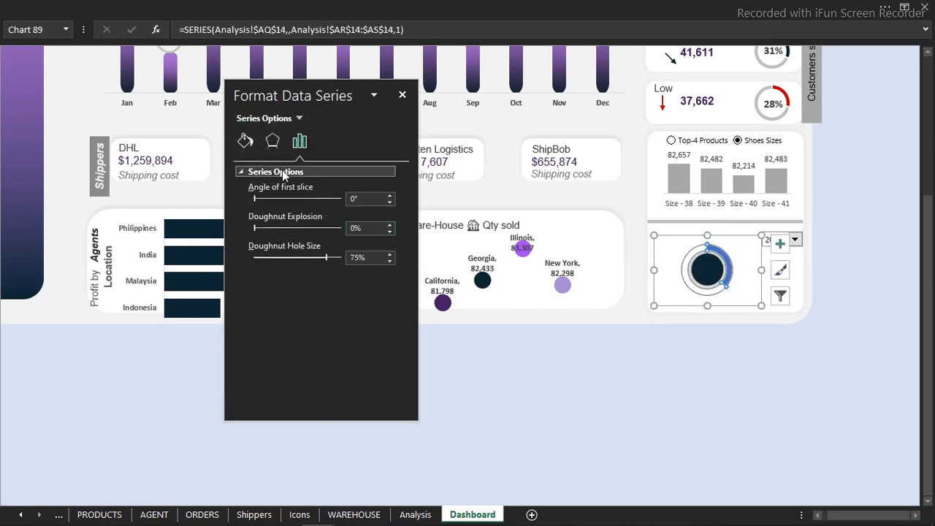
left_click(245, 141)
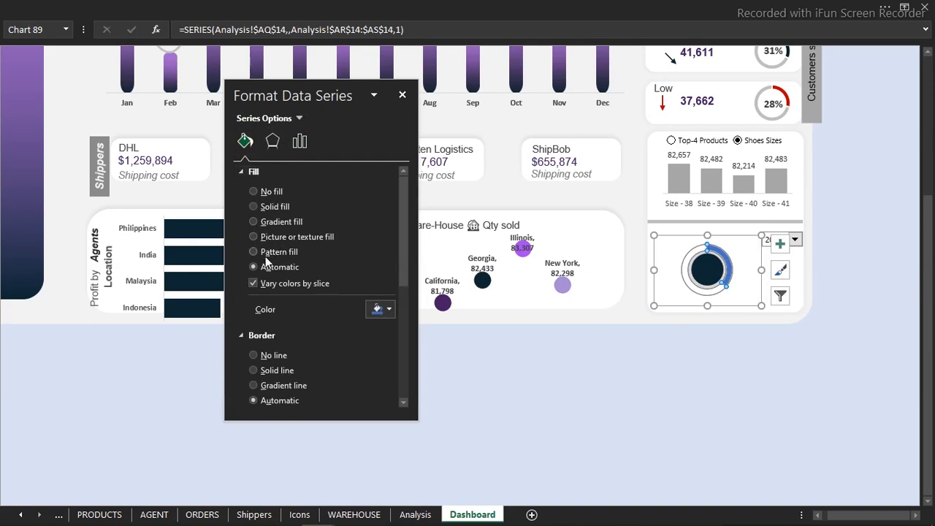
left_click(253, 222)
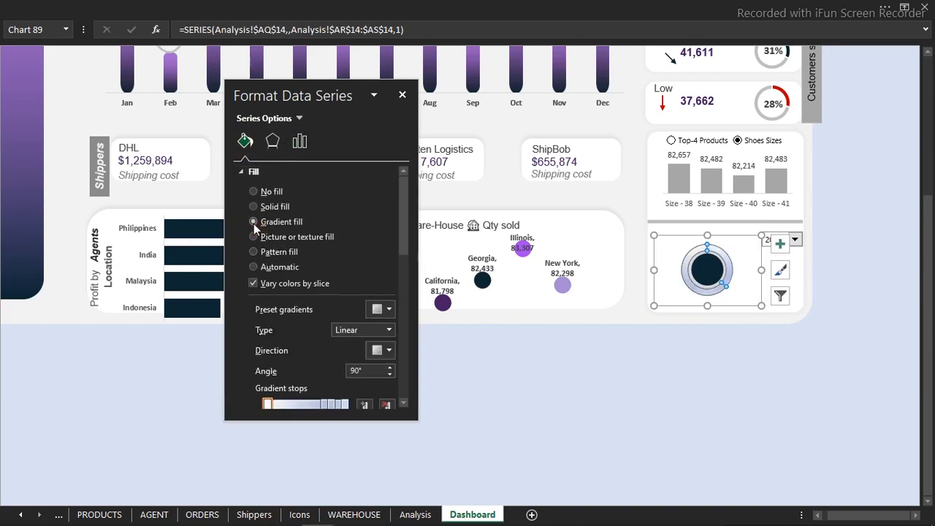
key("ctrl+z")
- Fill only the visible profit arc of the doughnut with the recent solid dark purple colour
left_click(727, 262)
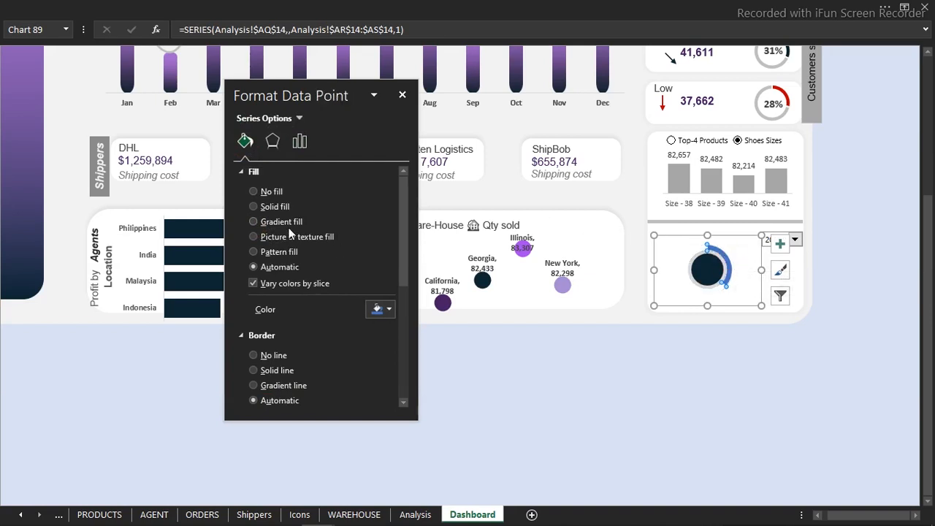
left_click(253, 223)
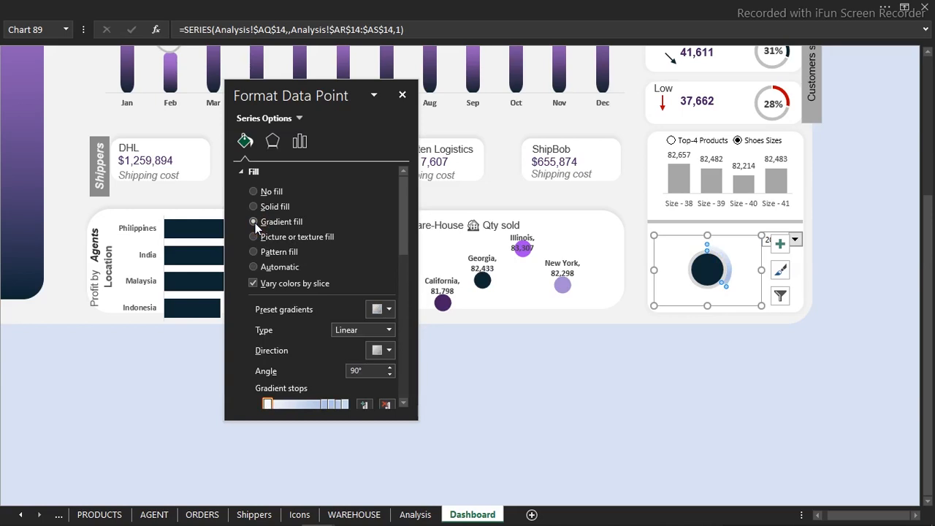
key("ctrl+z")
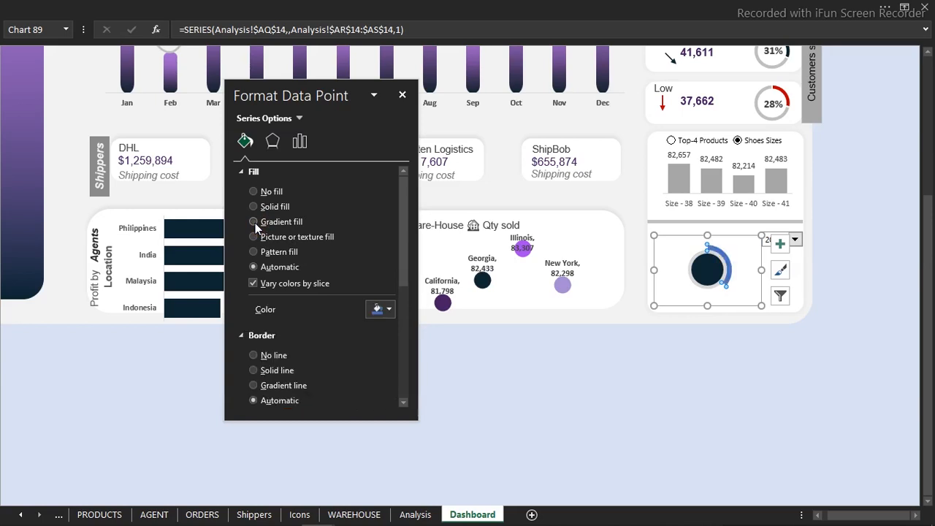
left_click(385, 310)
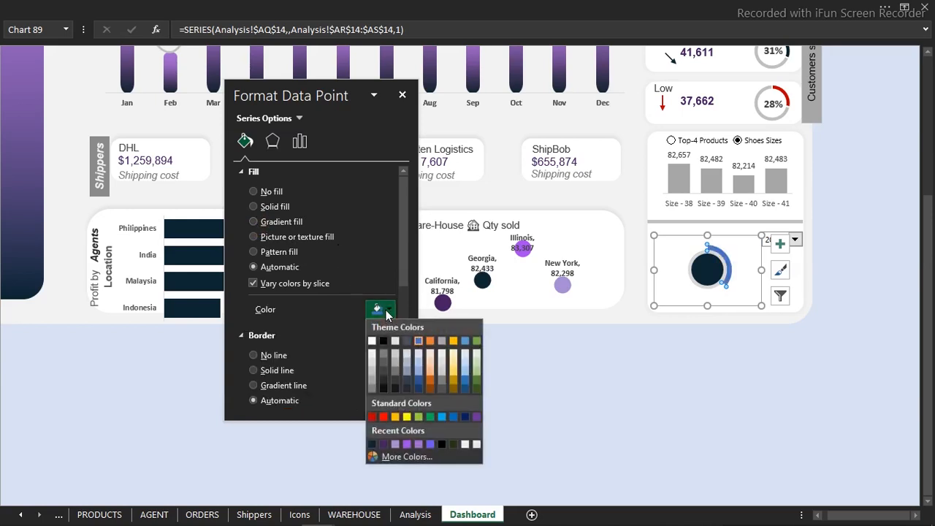
left_click(385, 445)
left_click(575, 425)
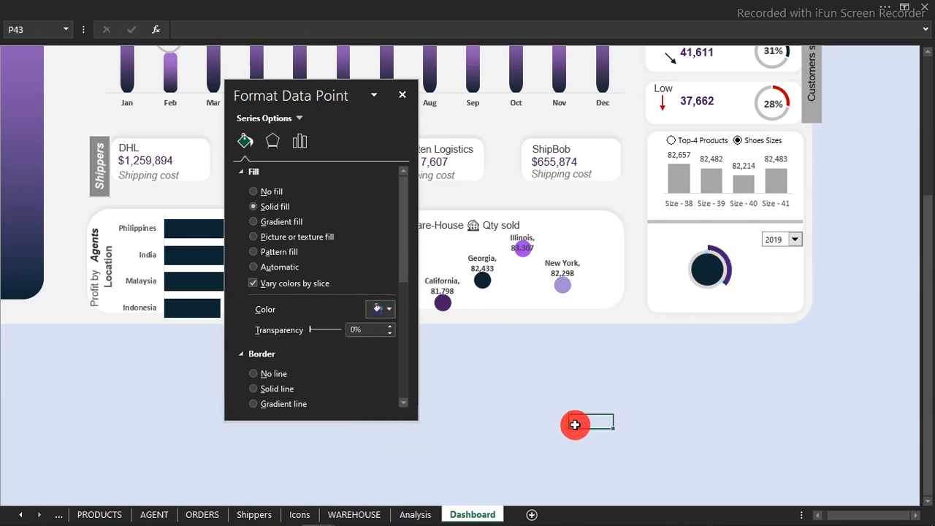
- Test the doughnut by switching the year drop-down to 2020 and back to 2019
left_click(796, 240)
left_click(776, 260)
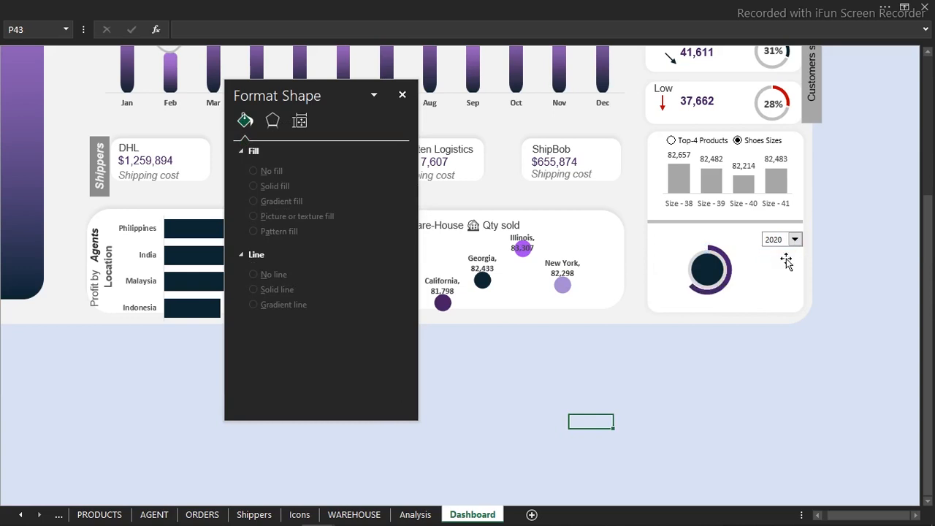
left_click(796, 241)
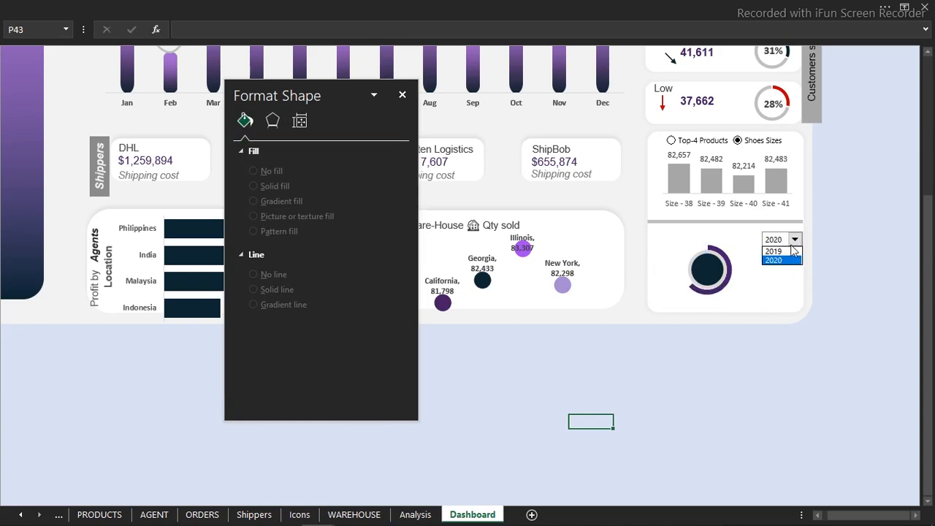
left_click(789, 251)
left_click(795, 239)
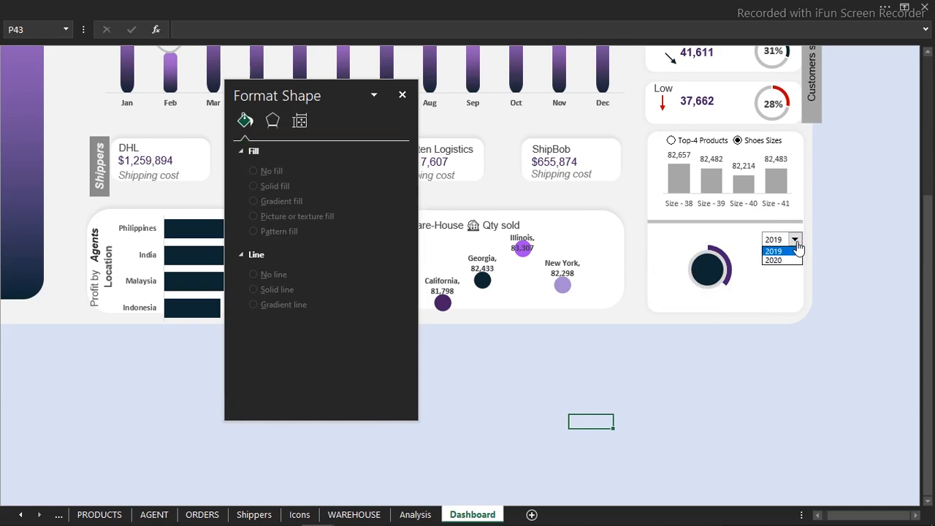
left_click(627, 410)
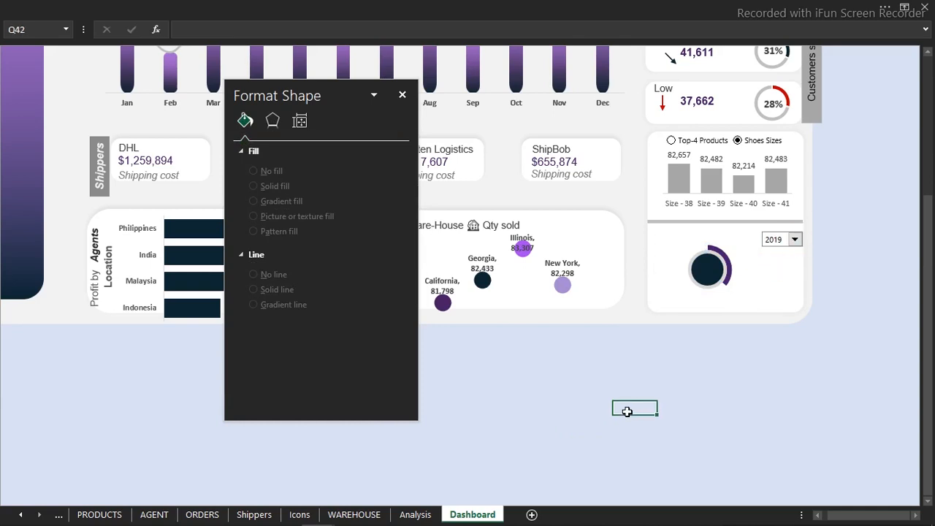
- Duplicate the percentage text box from the Low card and place the copy over the dark circle
left_click(701, 107)
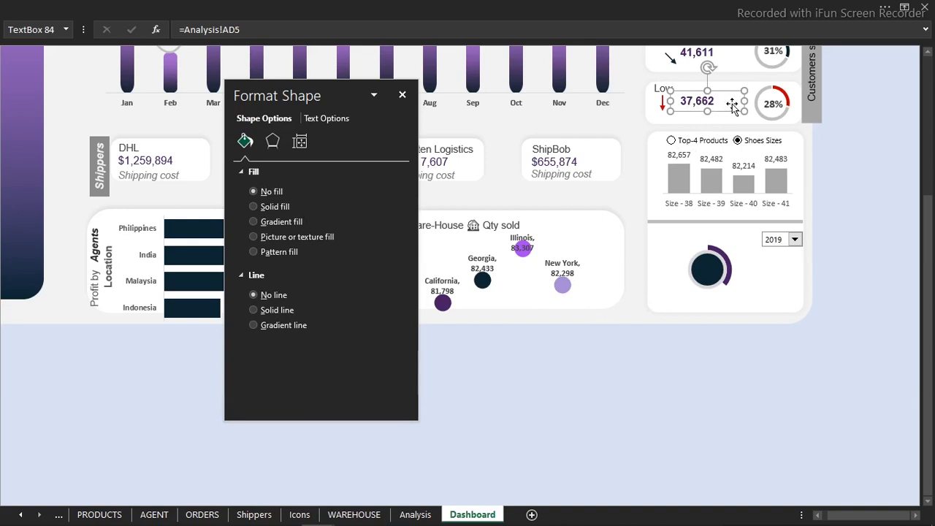
left_click(767, 107)
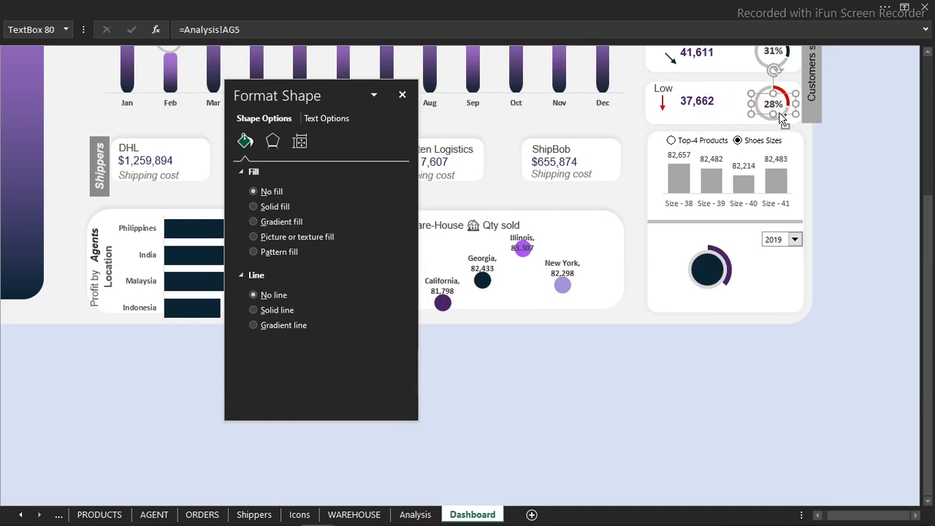
left_click(712, 279)
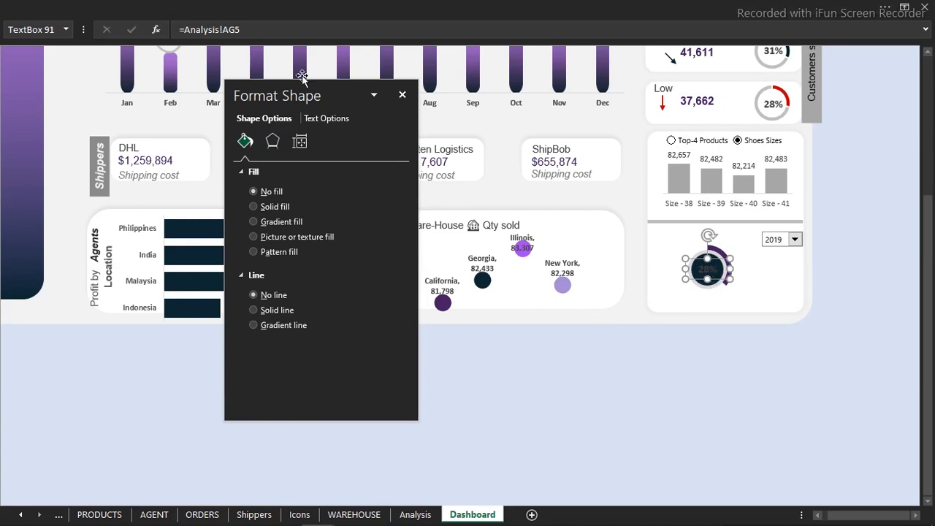
- Link the copied text box to the selected year's profit percentage with the formula =Analysis!AR14
left_click_drag(261, 30, 156, 30)
type("=")
left_click(415, 514)
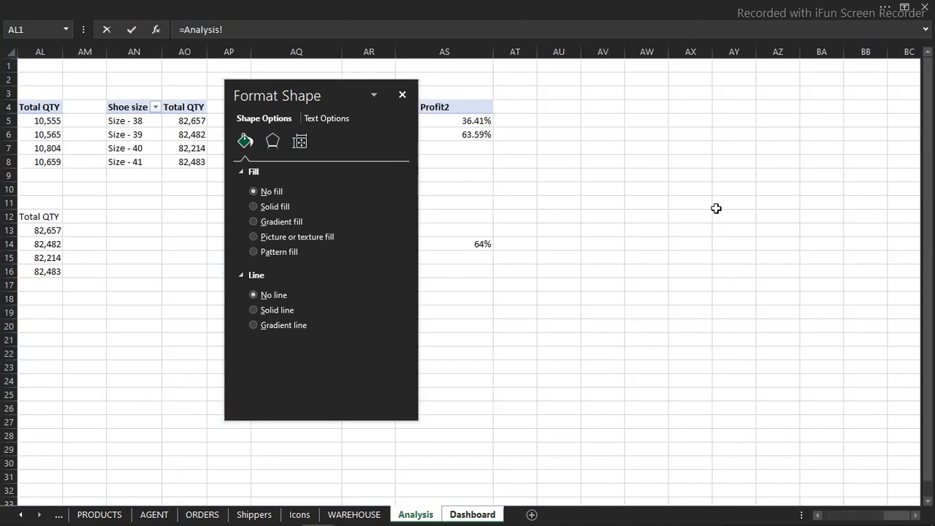
left_click(401, 97)
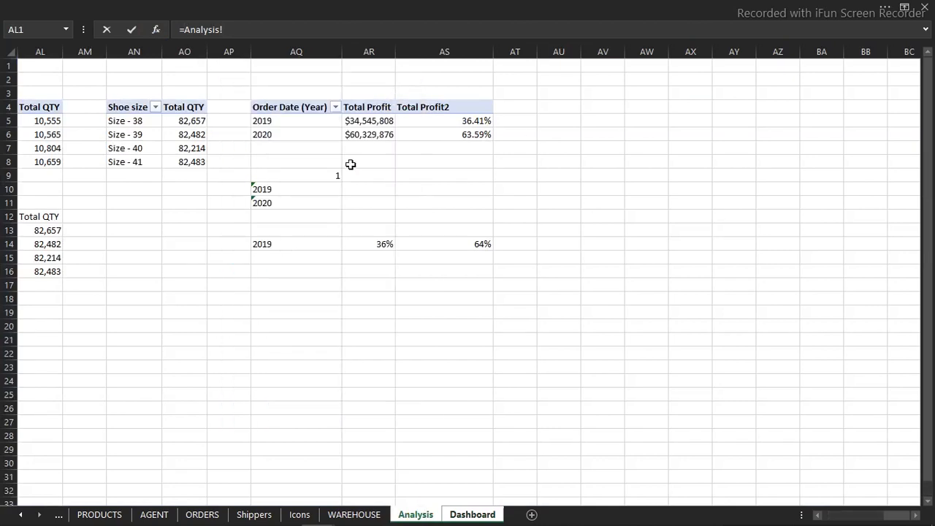
left_click(384, 246)
key("Return")
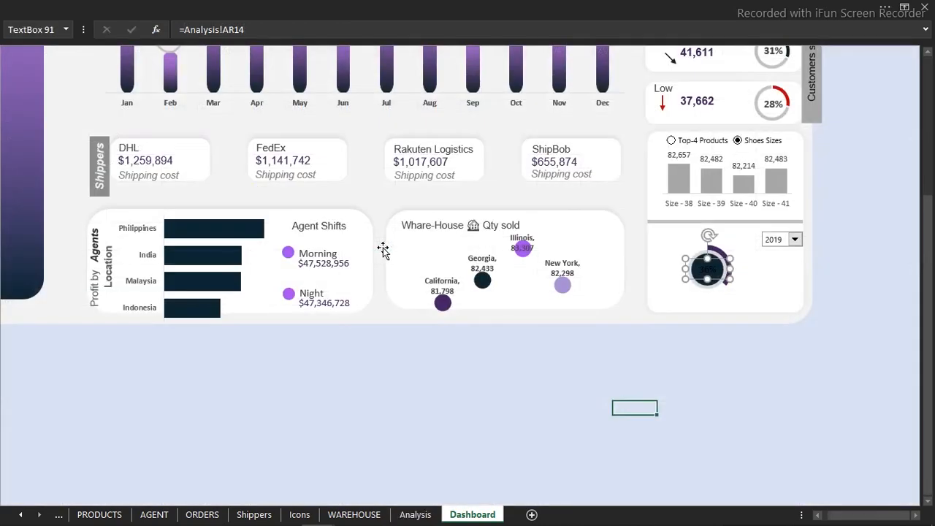
- Format the percentage label in the circle as white, bold, 14 pt text
left_click(387, 5)
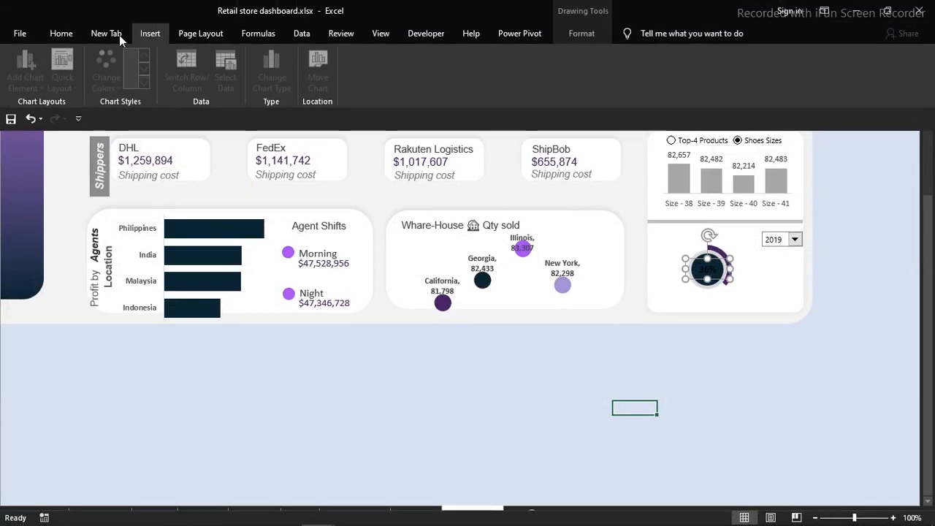
left_click(71, 36)
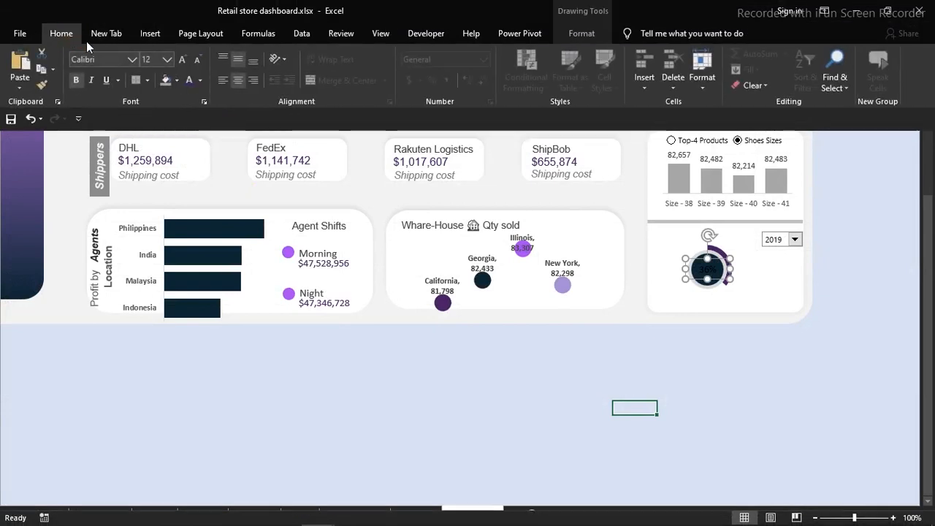
left_click(200, 80)
left_click(190, 131)
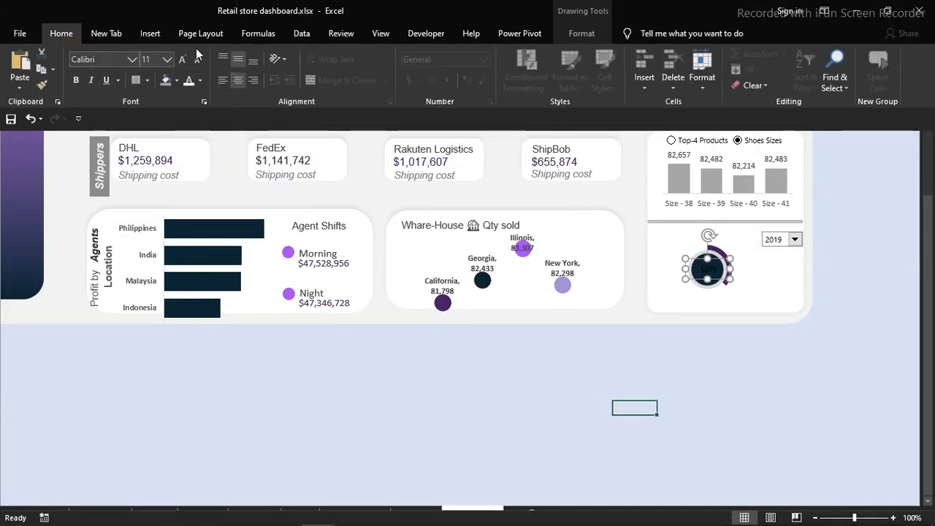
left_click(198, 82)
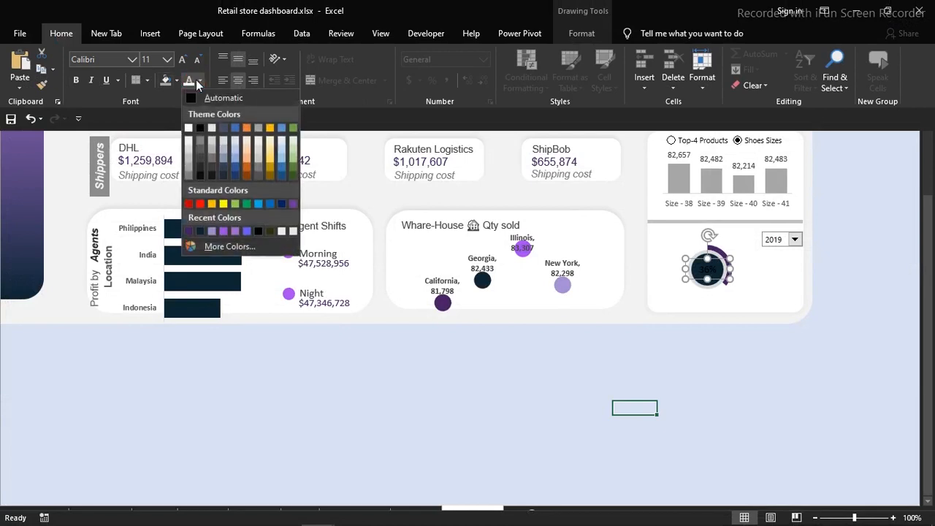
left_click(189, 129)
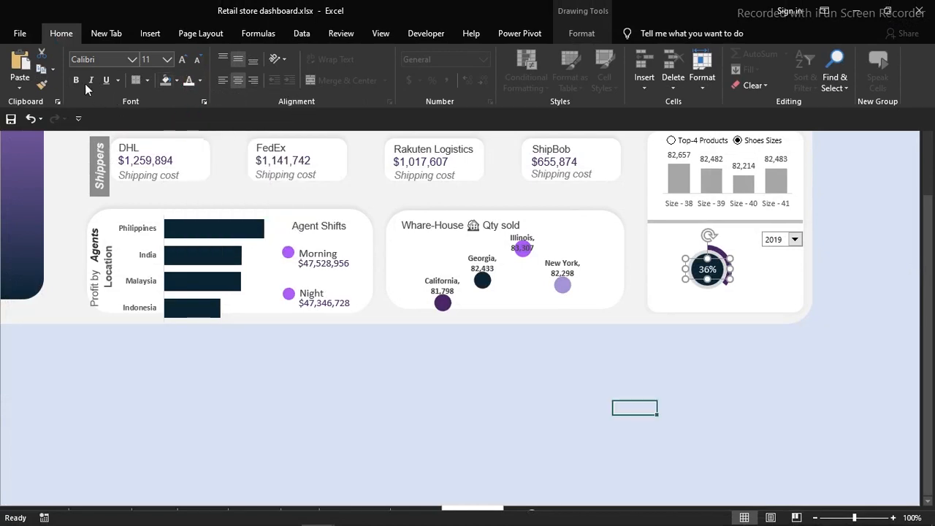
left_click(182, 59)
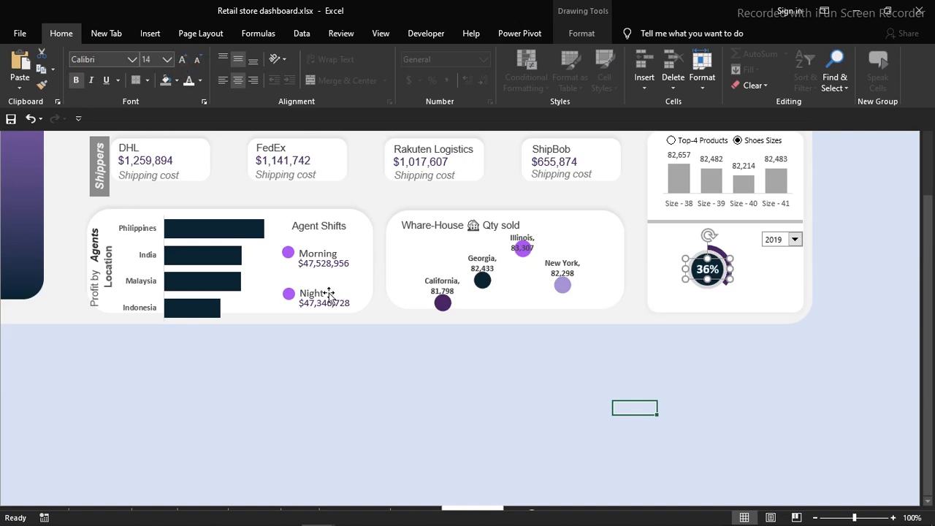
- Test the linked percentage label and the doughnut by switching the year drop-down to 2020
left_click(544, 399)
left_click(795, 241)
left_click(779, 261)
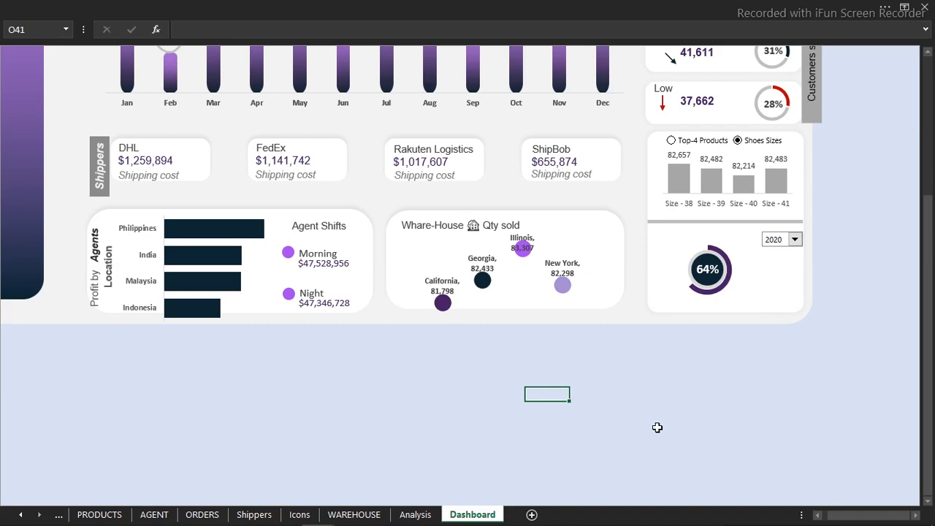
left_click(767, 382)
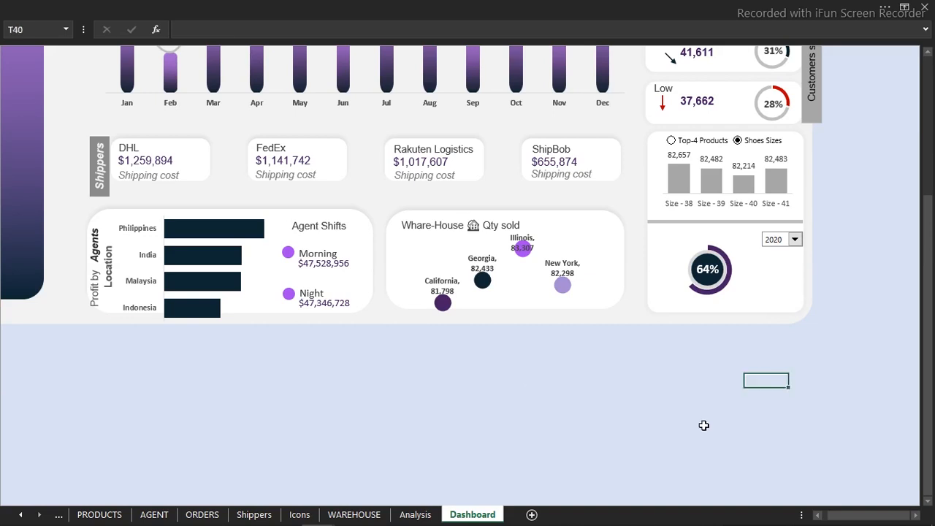
- Turn on the Select Objects mode for selecting several dashboard objects together
left_click(752, 4)
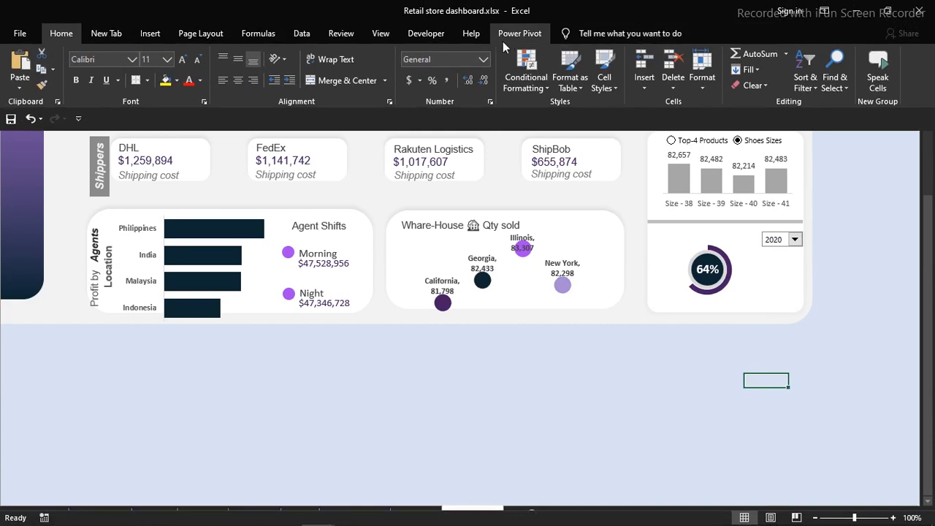
left_click(834, 77)
left_click(856, 253)
- Try to shift the dark circle and its percentage label leftward on the yearly profit card
left_click_drag(836, 346, 666, 236)
key("Left")
key("Left")
key("Left")
key("Left")
key("Left")
key("Left")
key("Left")
key("Left")
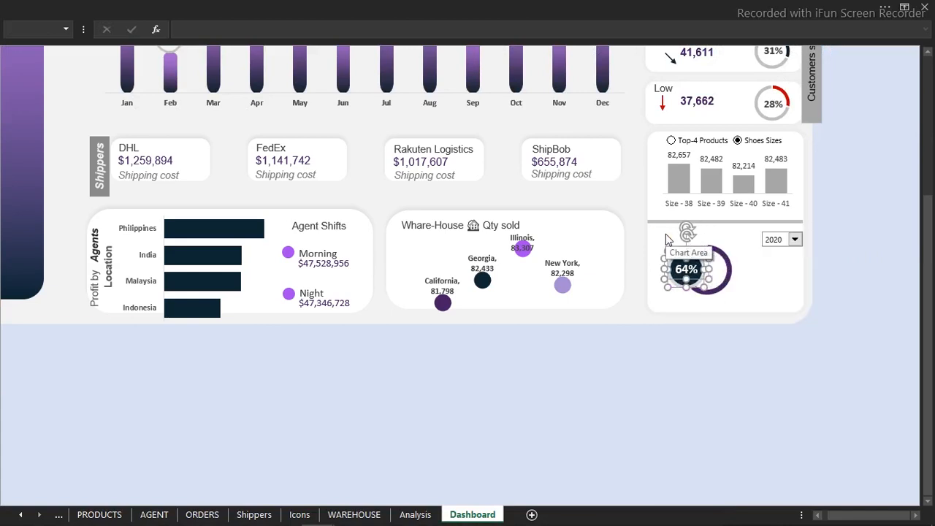
key("ctrl+z")
left_click(841, 377)
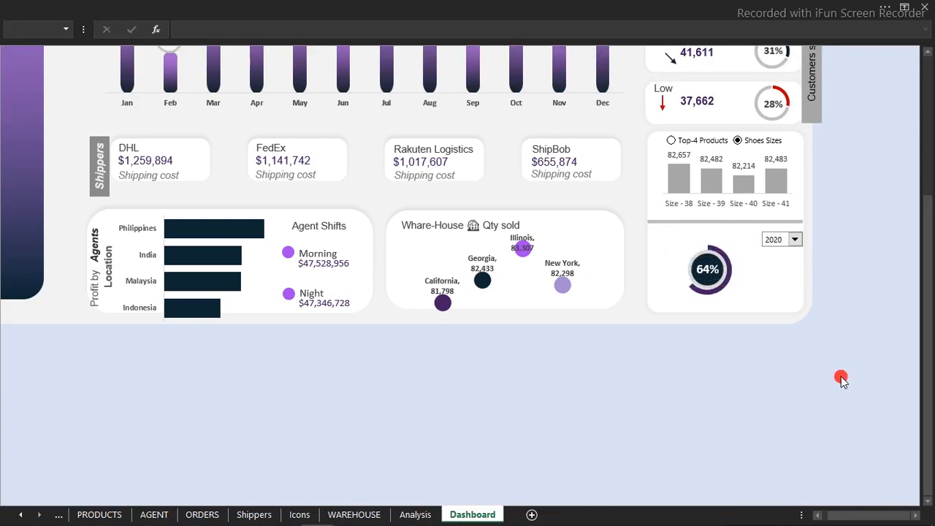
- Select the doughnut, circle, percentage label and year drop-down together and shift them leftward to free space on the card
left_click_drag(857, 378, 633, 233)
key("Left")
key("Left")
key("Left")
key("Left")
key("Left")
key("Left")
key("Left")
key("Left")
key("Left")
key("Left")
key("Left")
key("Left")
key("Left")
key("Left")
key("Left")
key("Left")
key("Left")
key("Left")
key("Left")
key("Left")
key("Left")
key("Left")
key("Left")
key("Left")
key("Left")
key("Left")
key("Left")
key("Left")
key("Left")
key("Left")
key("Left")
key("Left")
key("Left")
key("Escape")
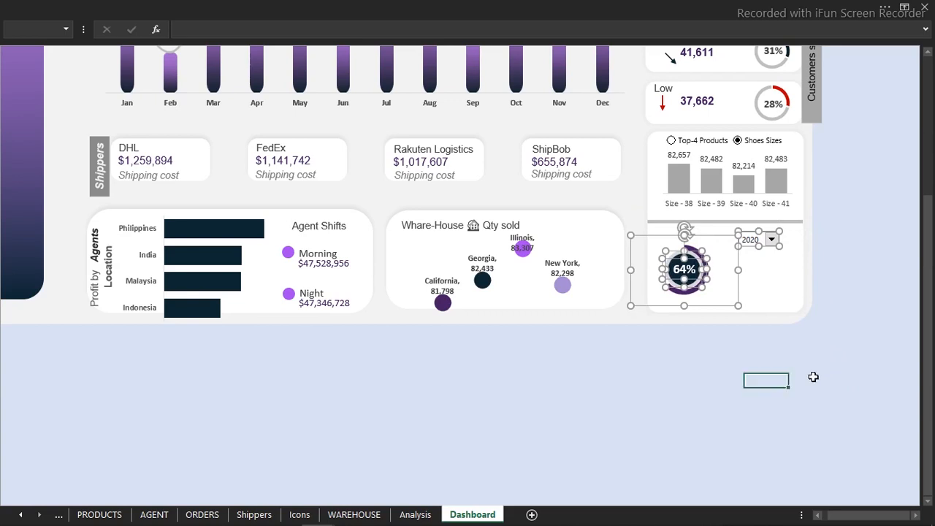
- Paste the "2019 profit" and "2020 profit" labels and place them beside the doughnut, beneath the year drop-down
left_click(499, 356)
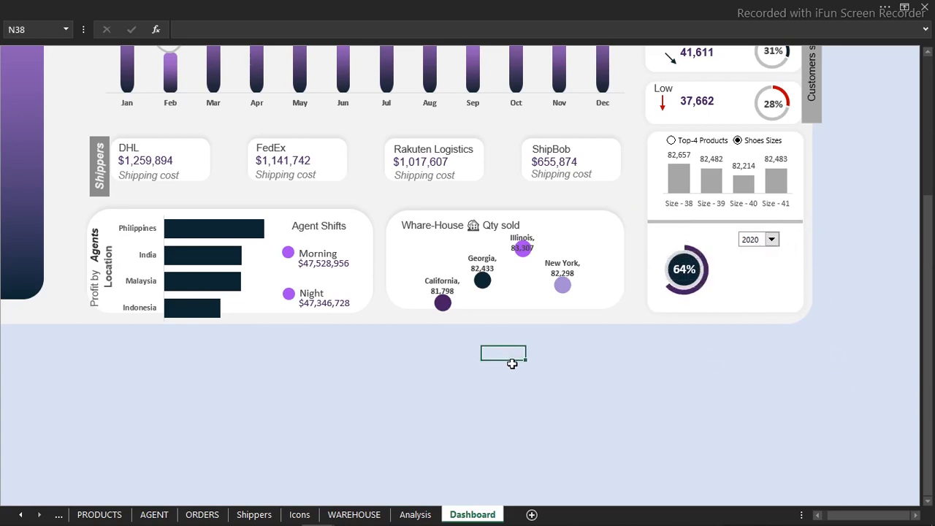
key("ctrl+v")
left_click_drag(553, 368, 779, 269)
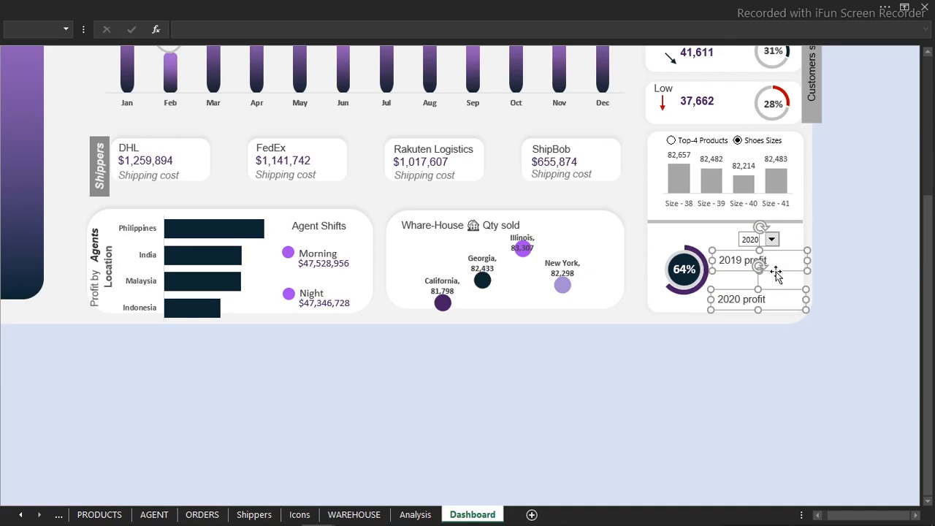
key("Up")
key("Up")
key("Up")
key("Up")
key("Down")
key("Down")
key("Down")
key("Down")
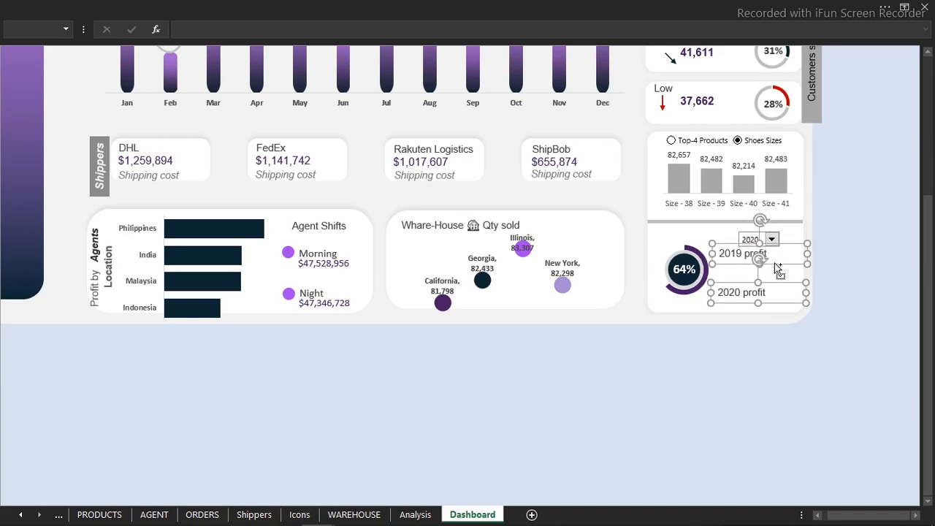
- Duplicate both profit labels and align each copy directly below its original
left_click(772, 278)
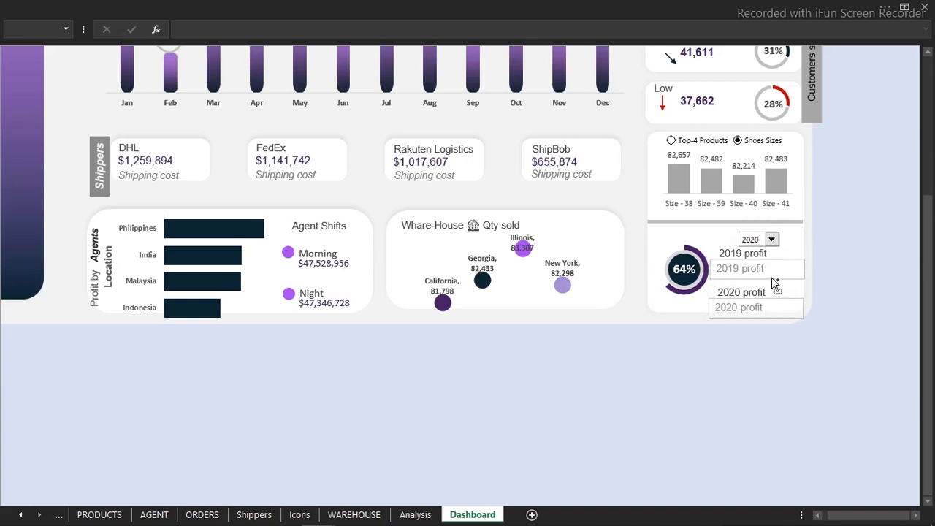
left_click_drag(772, 278, 772, 279)
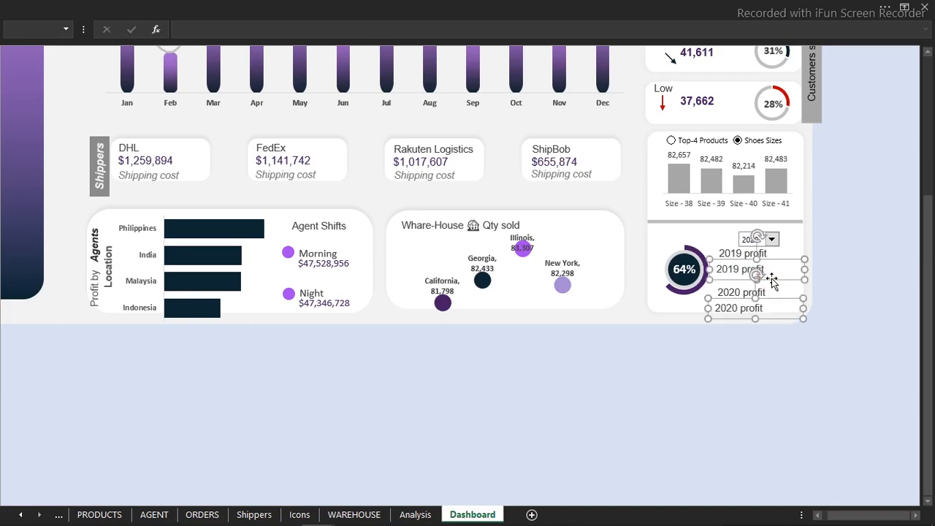
key("Right")
key("Right")
left_click(572, 434)
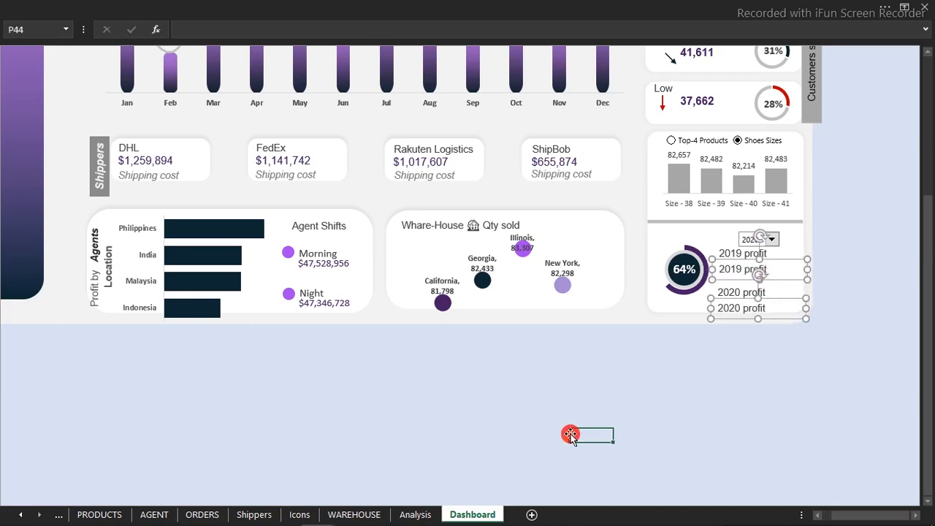
- Link the copied text box below "2019 profit" to the 2019 total profit with the formula =Analysis!AR5
left_click(752, 270)
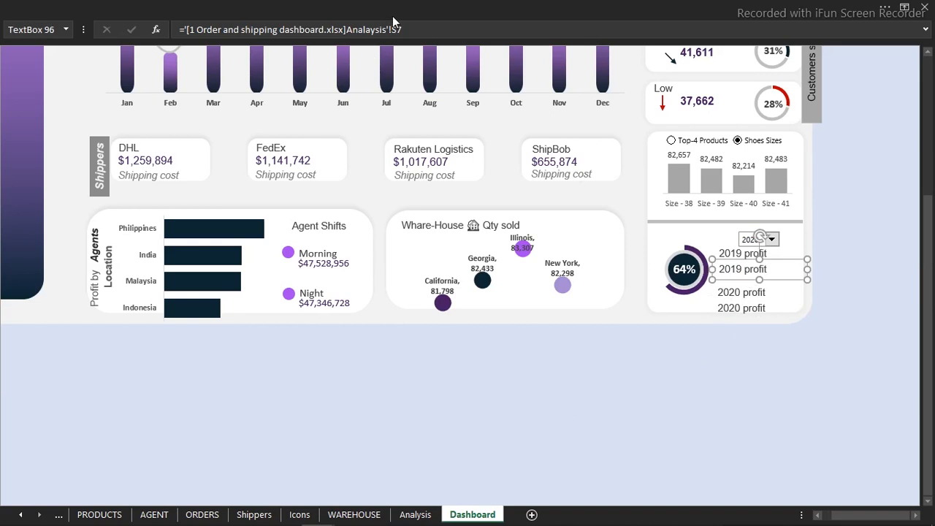
left_click(412, 29)
type("=")
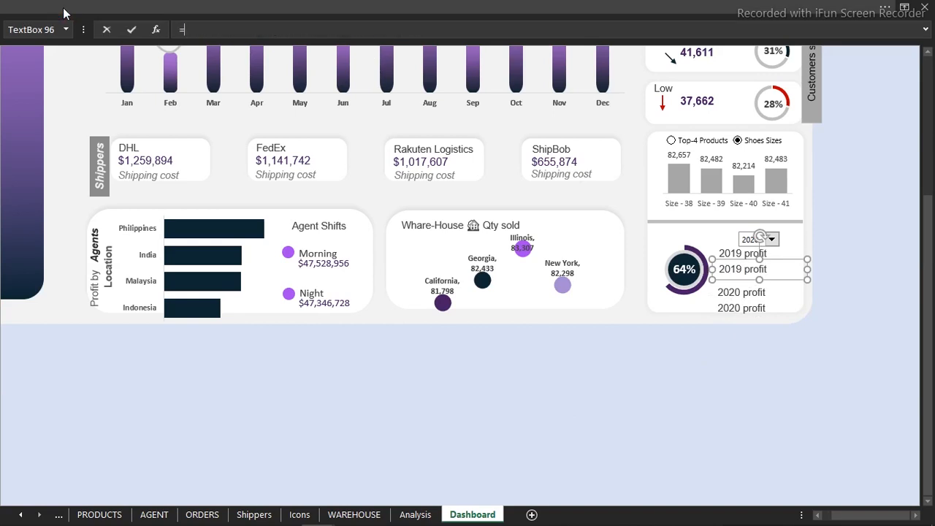
left_click(415, 515)
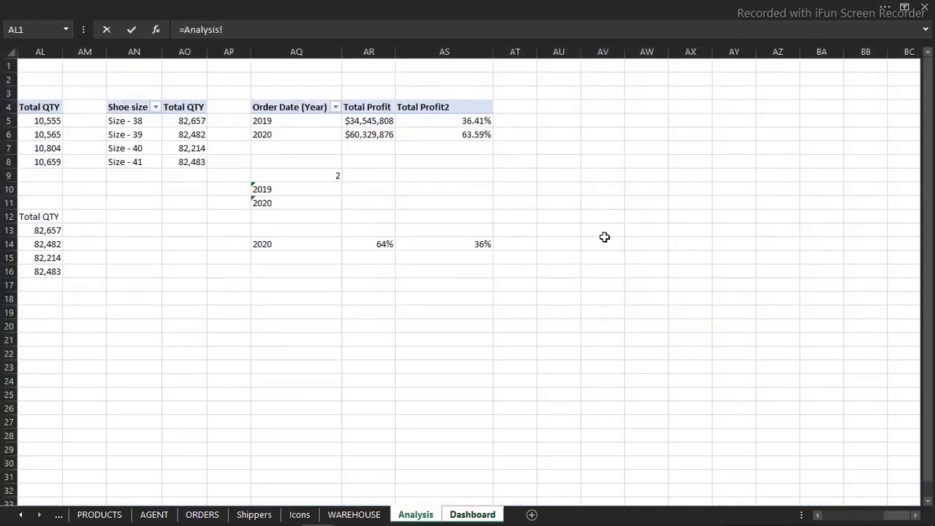
left_click(373, 120)
key("Return")
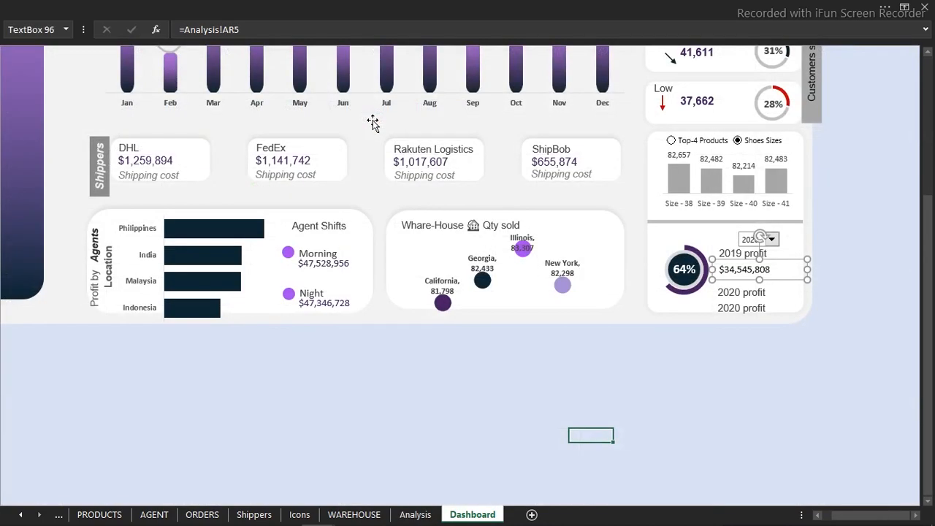
- Reuse that formula for the copied text box below "2020 profit", linking it to the 2020 total with =Analysis!AR6
left_click(248, 29)
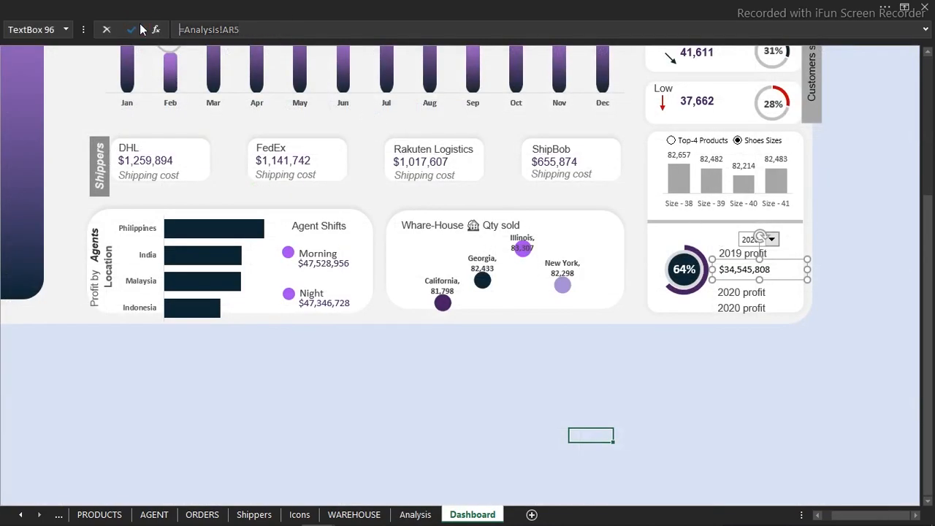
left_click(139, 29)
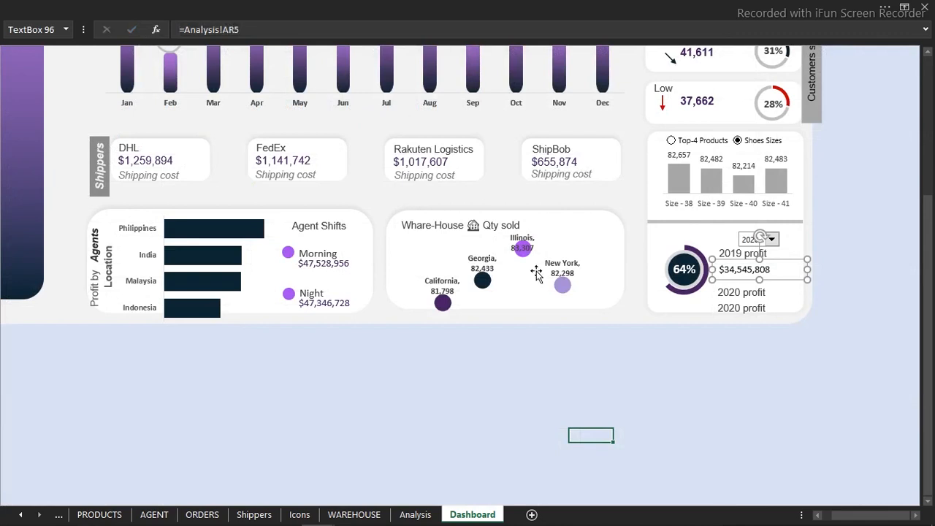
left_click(730, 308)
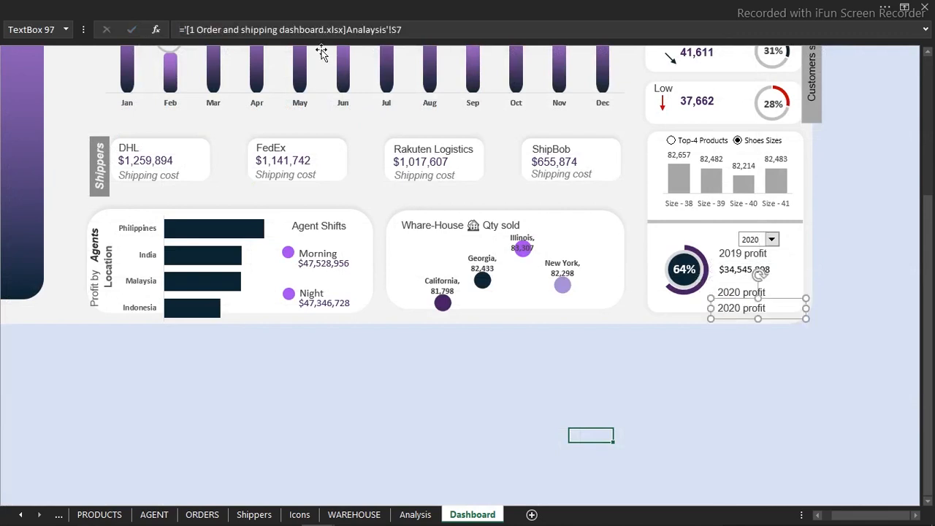
left_click_drag(420, 28, 19, 8)
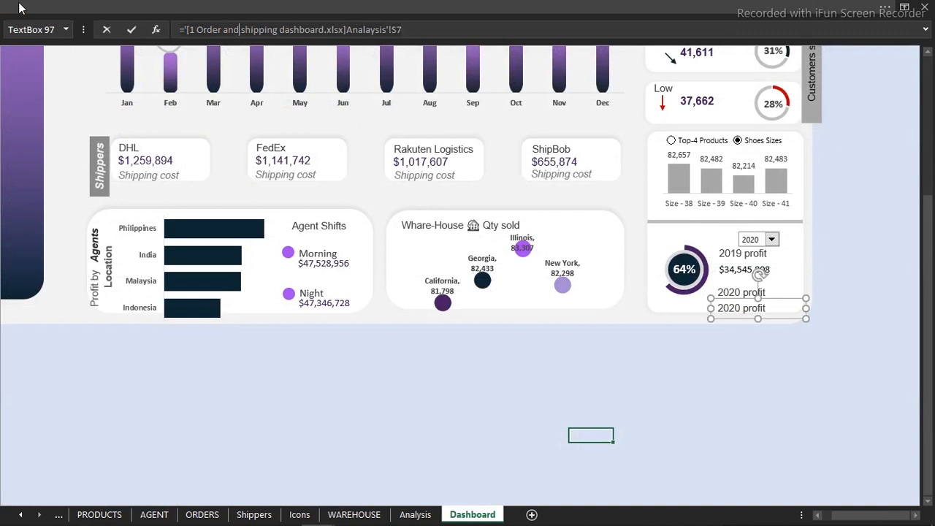
type("=Analysis!AR5")
type("6")
key("Return")
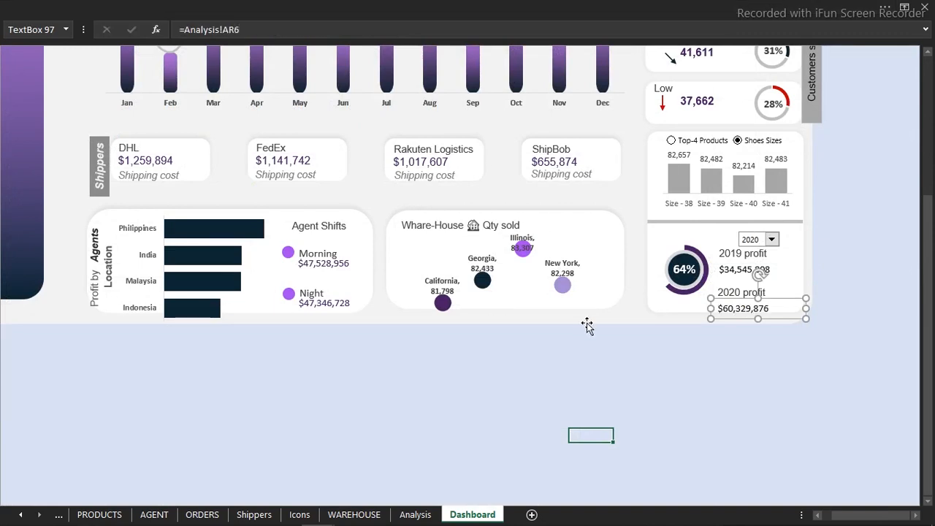
- Format both linked profit amounts as bold Arial text in the recently used dark purple
left_click(742, 275, "shift")
left_click(386, 6)
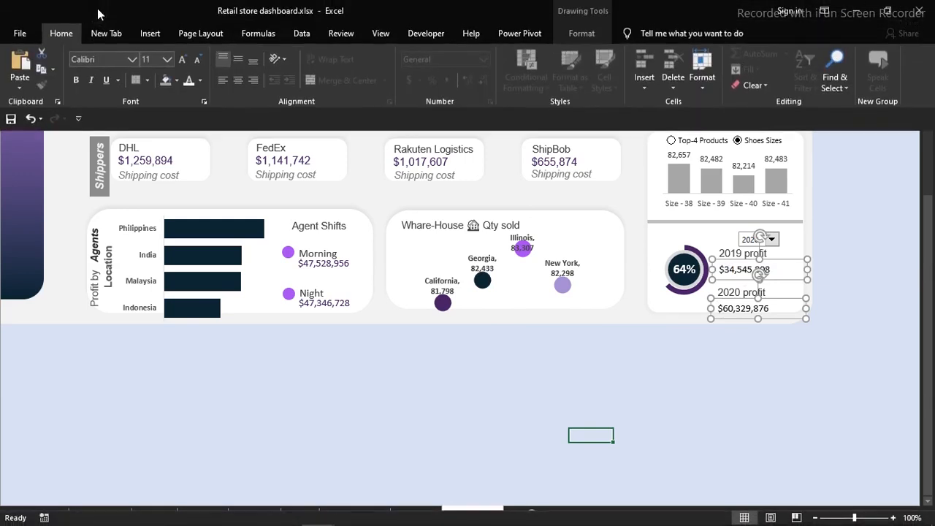
left_click(131, 58)
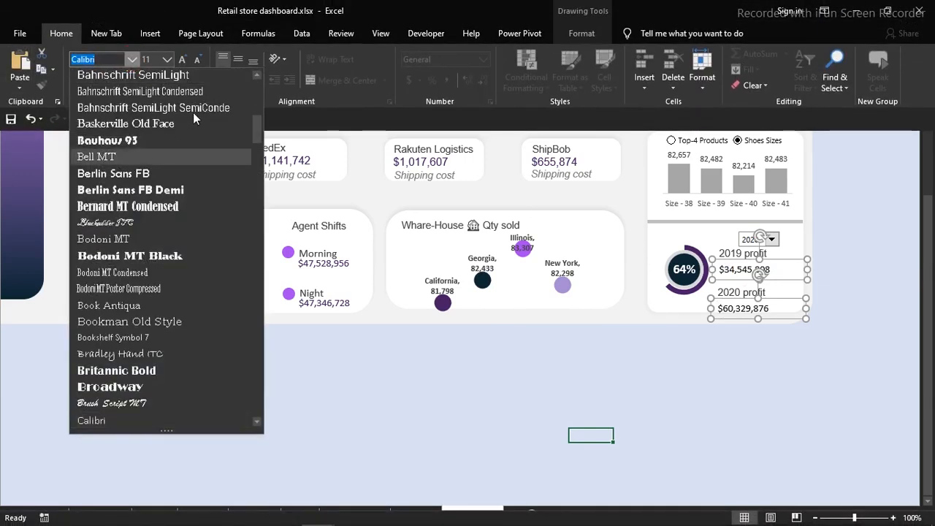
left_click_drag(255, 134, 255, 78)
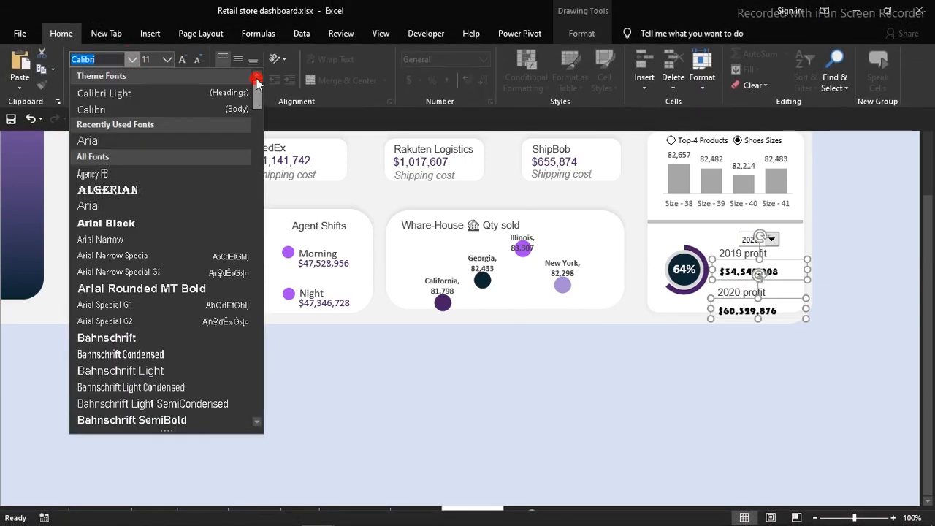
left_click(114, 143)
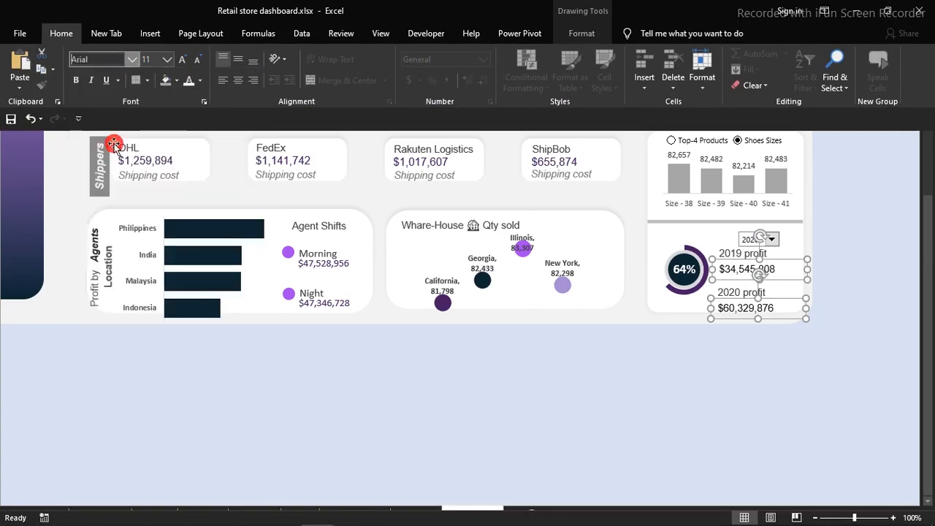
left_click(199, 81)
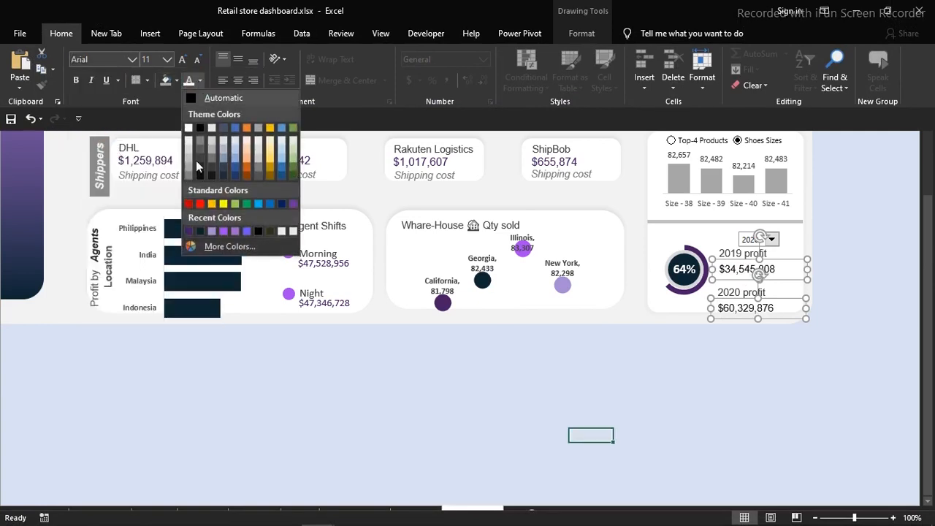
left_click(188, 231)
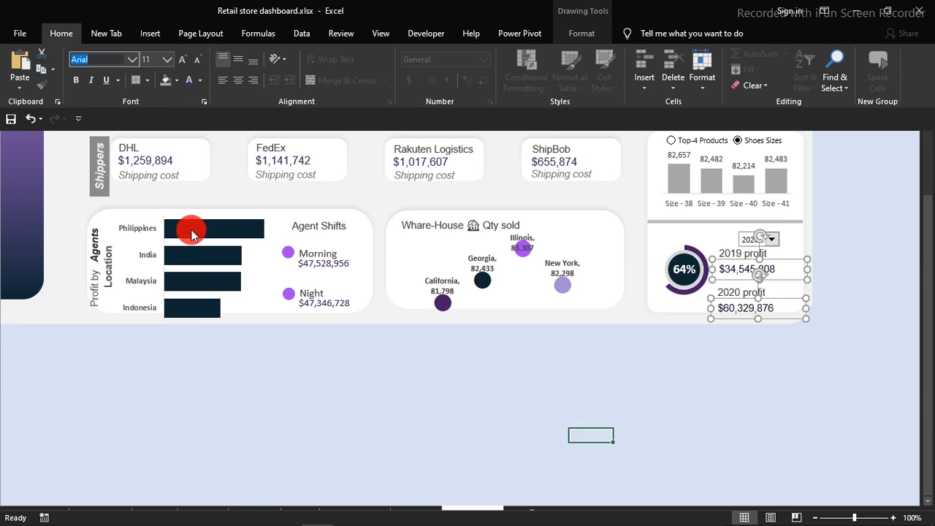
left_click(76, 80)
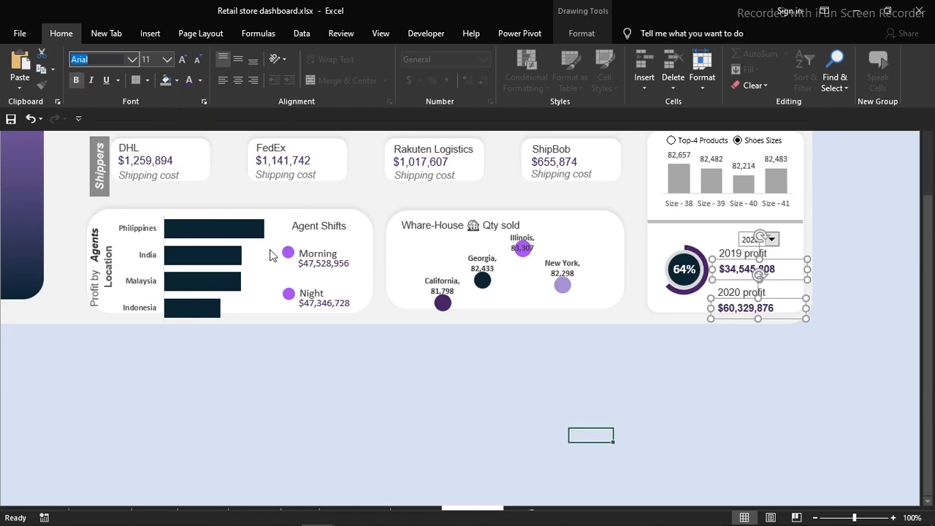
left_click(299, 396)
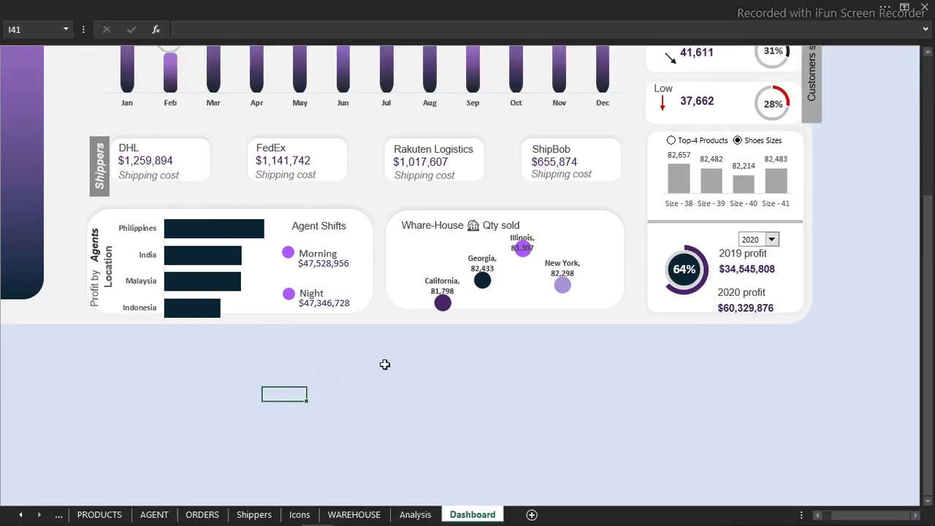
- Hide the formula bar to show more of the dashboard
left_click_drag(926, 232, 929, 37)
left_click(290, 18)
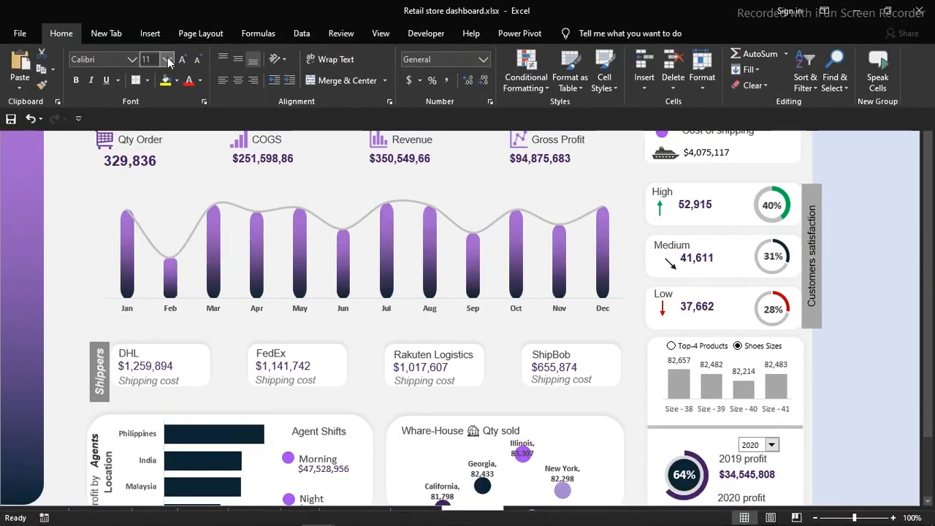
left_click(385, 37)
left_click(218, 60)
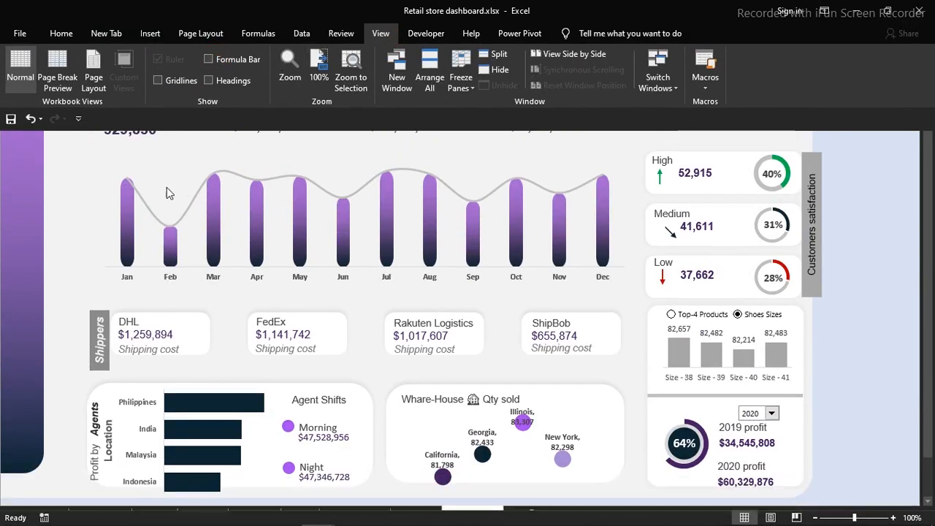
left_click(163, 188)
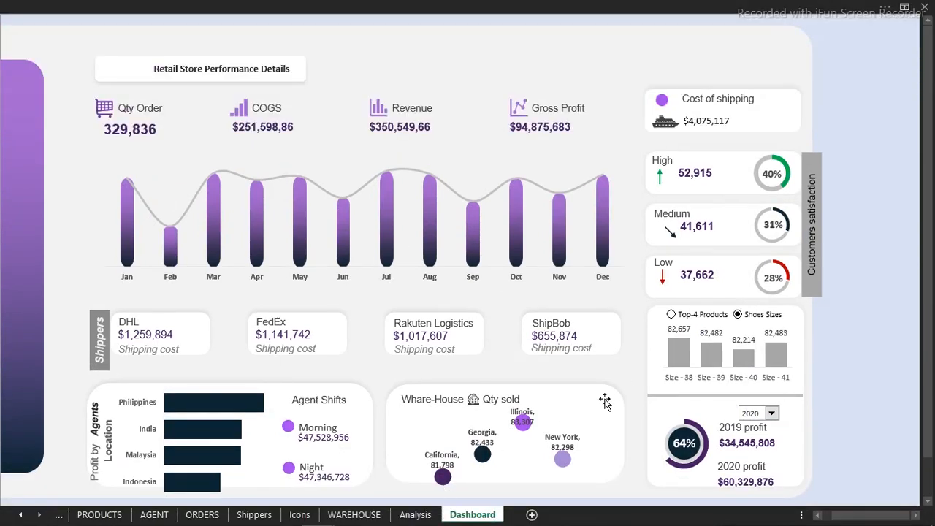
- Test the completed yearly profit card by switching the year drop-down to 2019
scroll(605, 400, "left", 2)
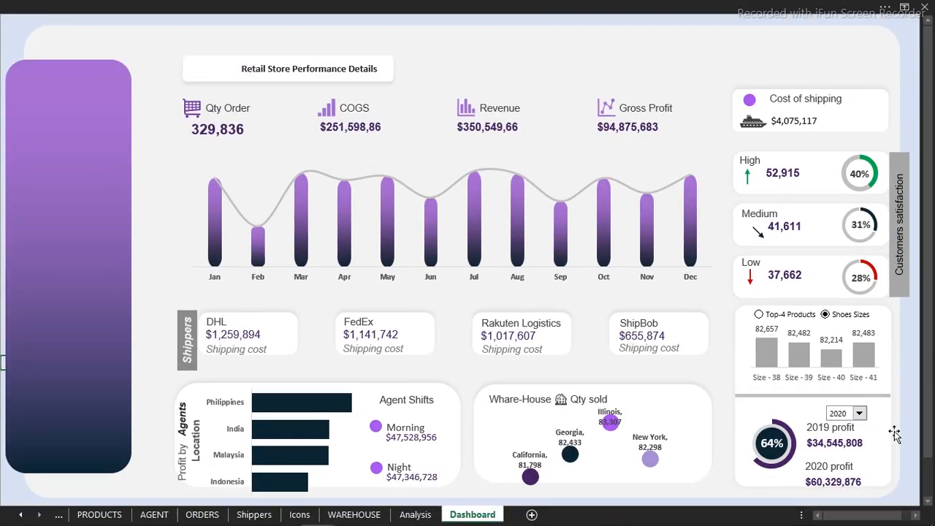
left_click(860, 415)
left_click(838, 425)
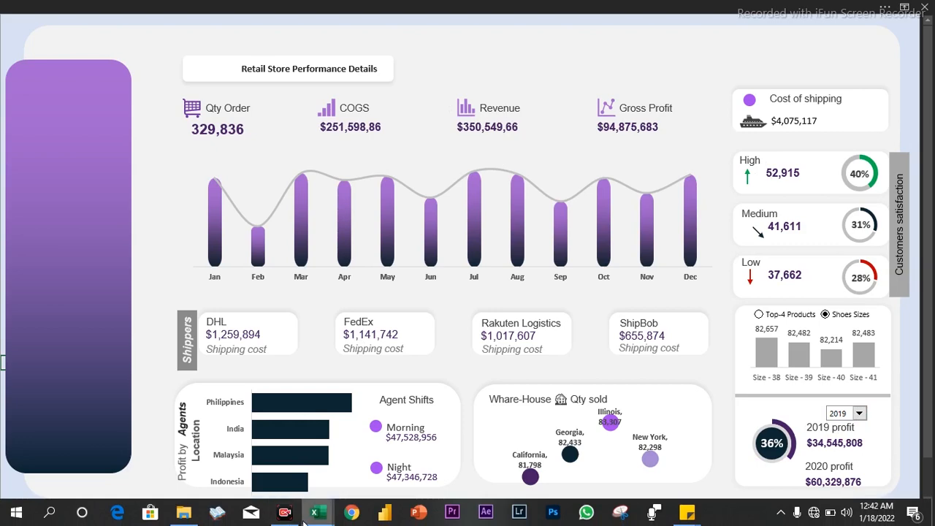
- Switch to the finished reference dashboard's window to compare it with the current build
mouse_move(321, 517)
left_click(269, 456)
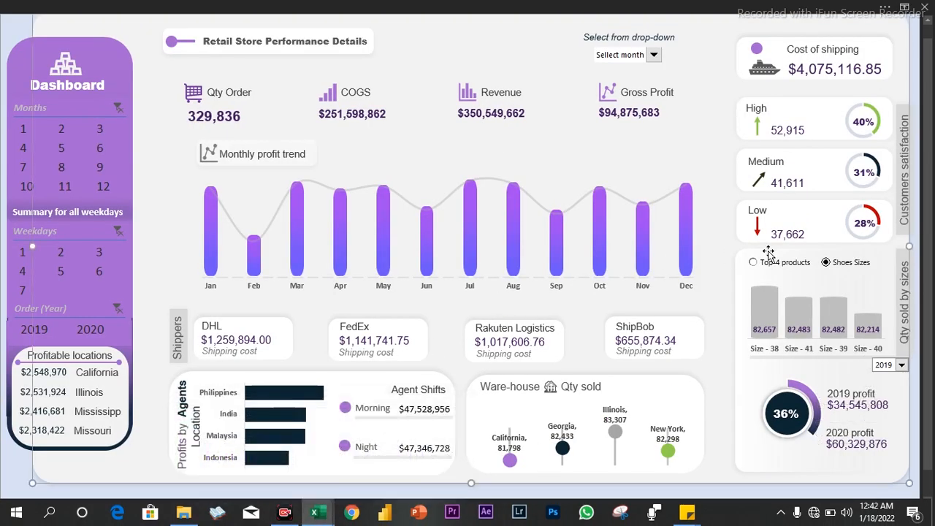
- Test the reference dashboard's monthly callout by switching the month drop-down to Oct, Aug and Apr in turn
left_click(707, 40)
left_click(655, 56)
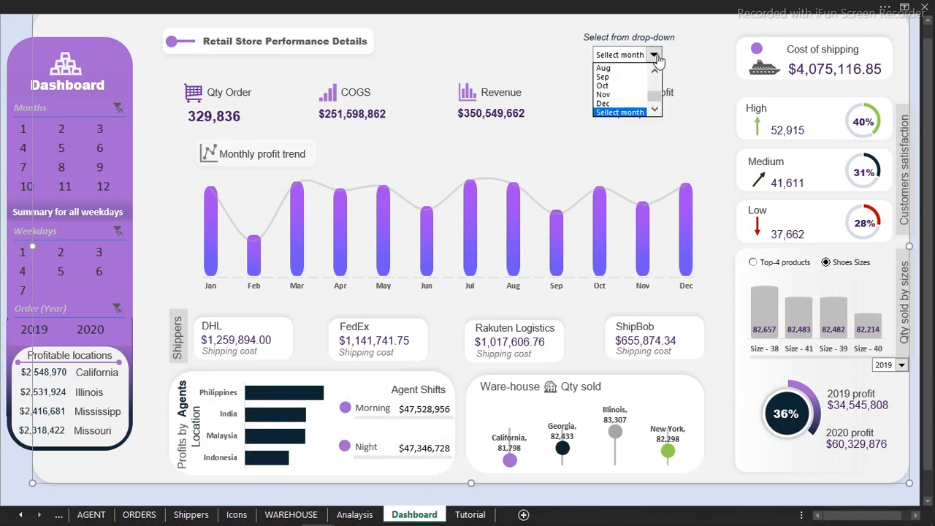
left_click(623, 88)
left_click(655, 56)
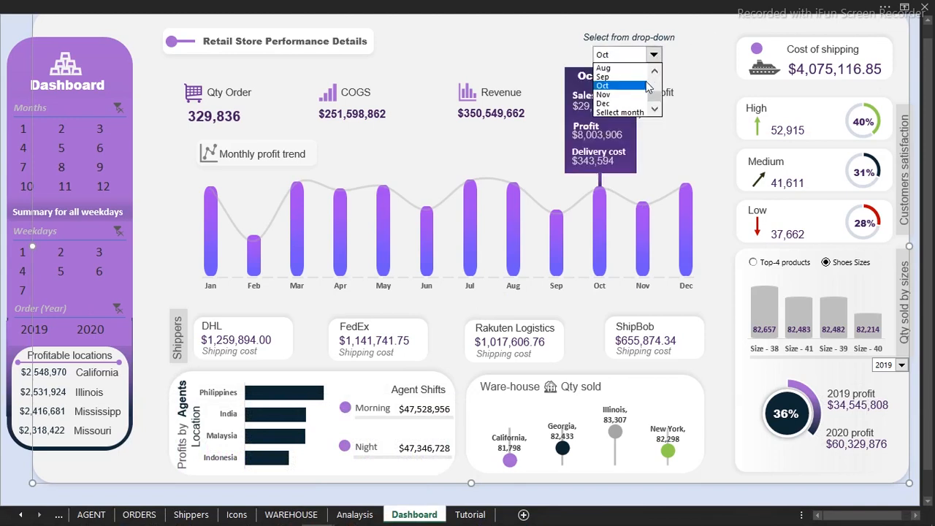
left_click(643, 68)
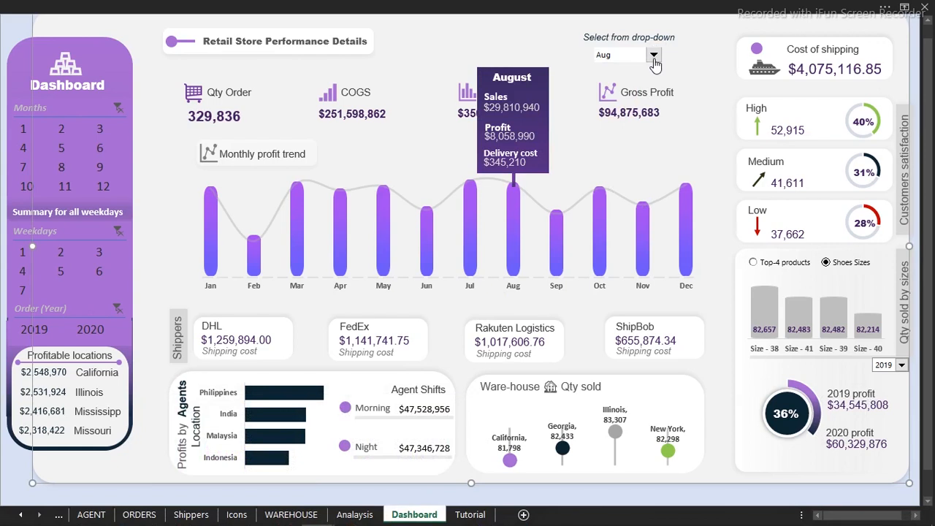
left_click(654, 56)
scroll(654, 77, "up", 5)
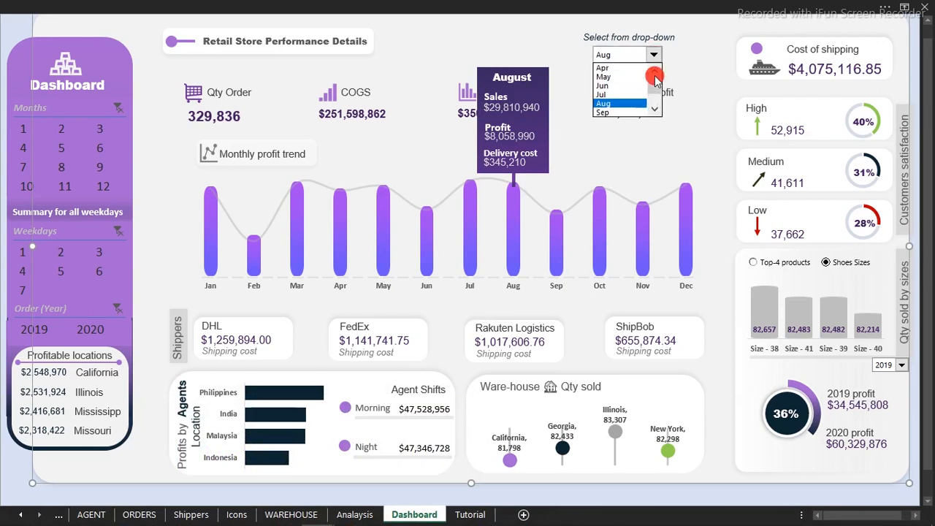
left_click(620, 76)
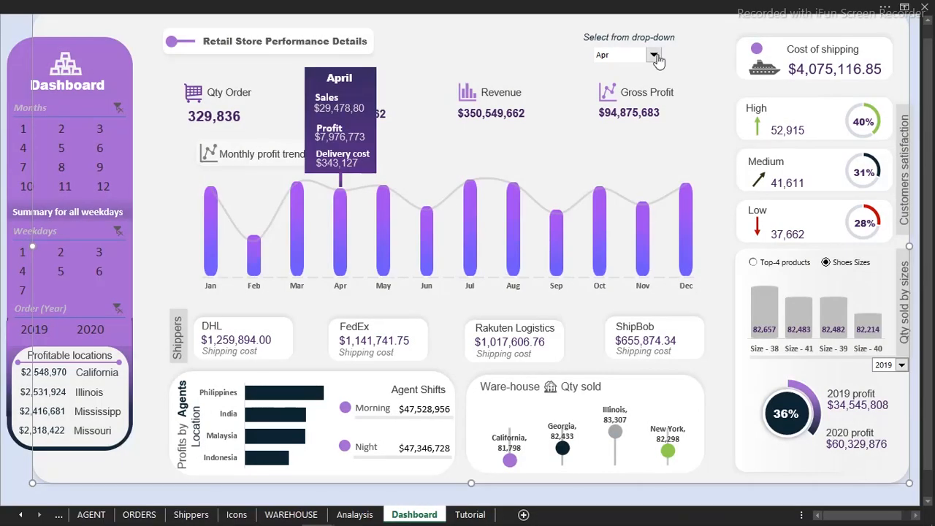
- Reset the month drop-down to its "Sellect month" entry to clear the callout over the profit trend chart
left_click(654, 56)
left_click_drag(659, 88, 658, 108)
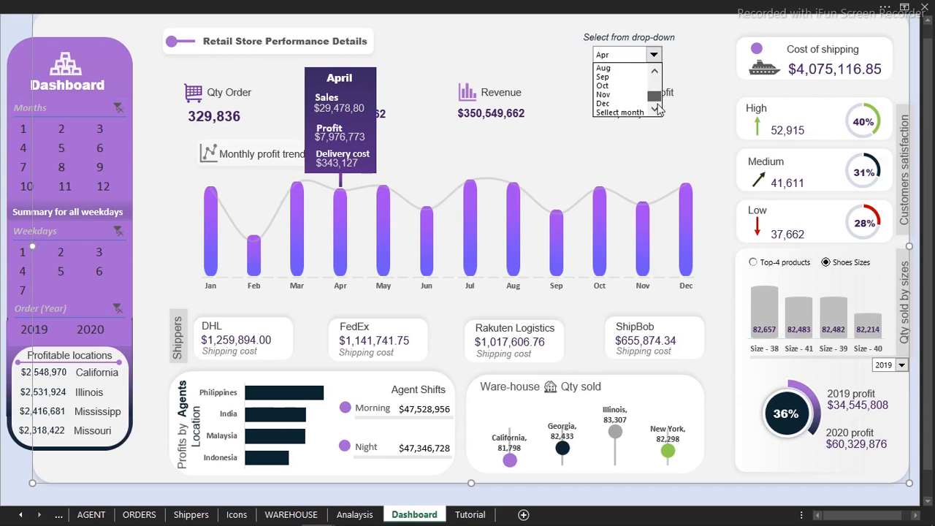
left_click(637, 113)
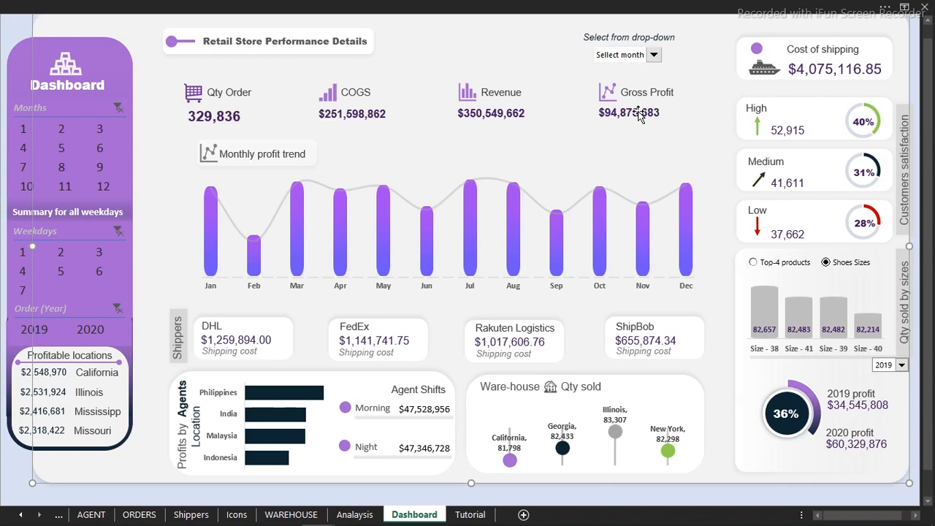
mouse_move(352, 523)
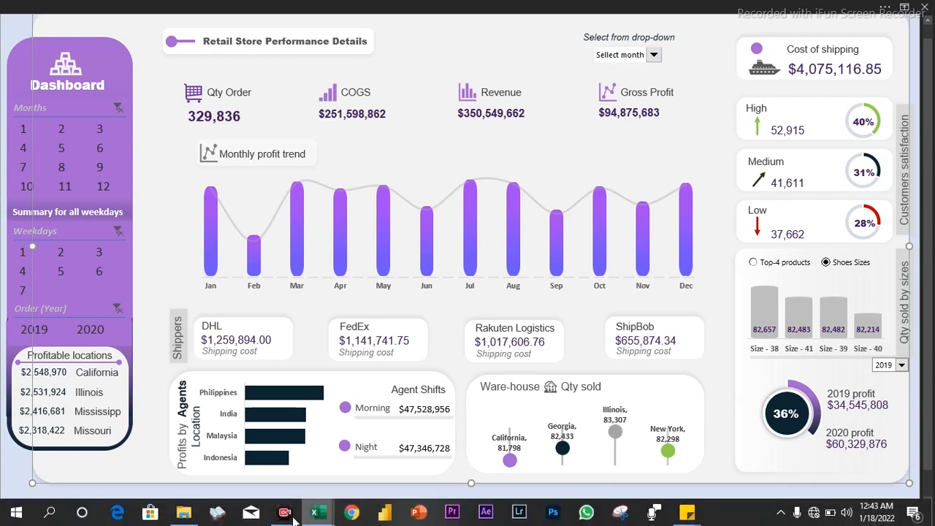